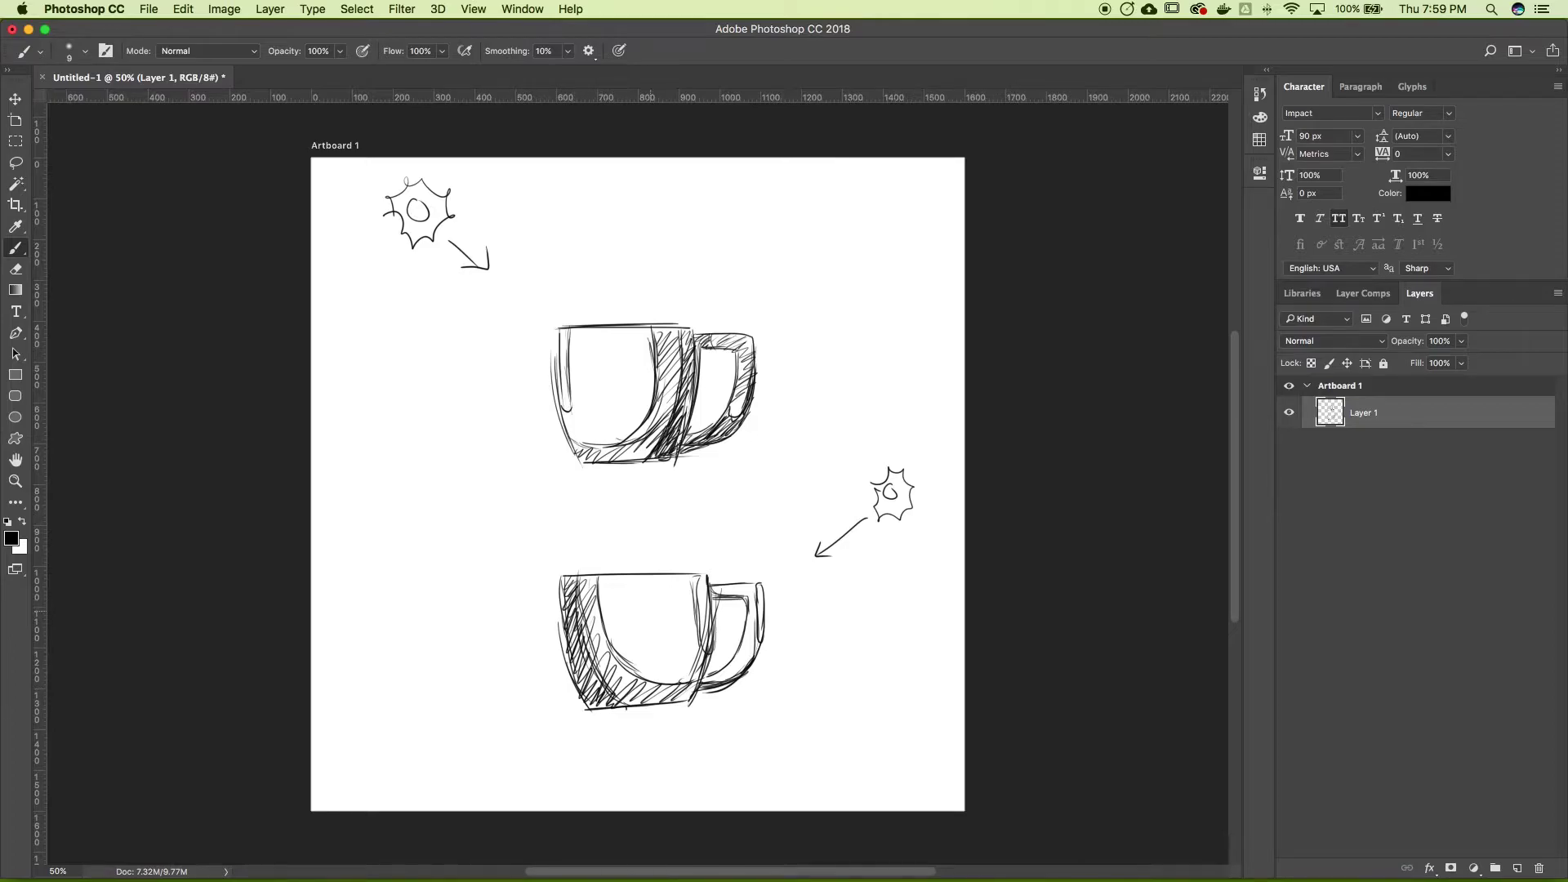
# Switch to Illustrator and draw a closed half-cup outline with the Pen tool, about 289 pt wide and 500 pt tall, with a curved outer side
pyautogui.press('super+Tab')
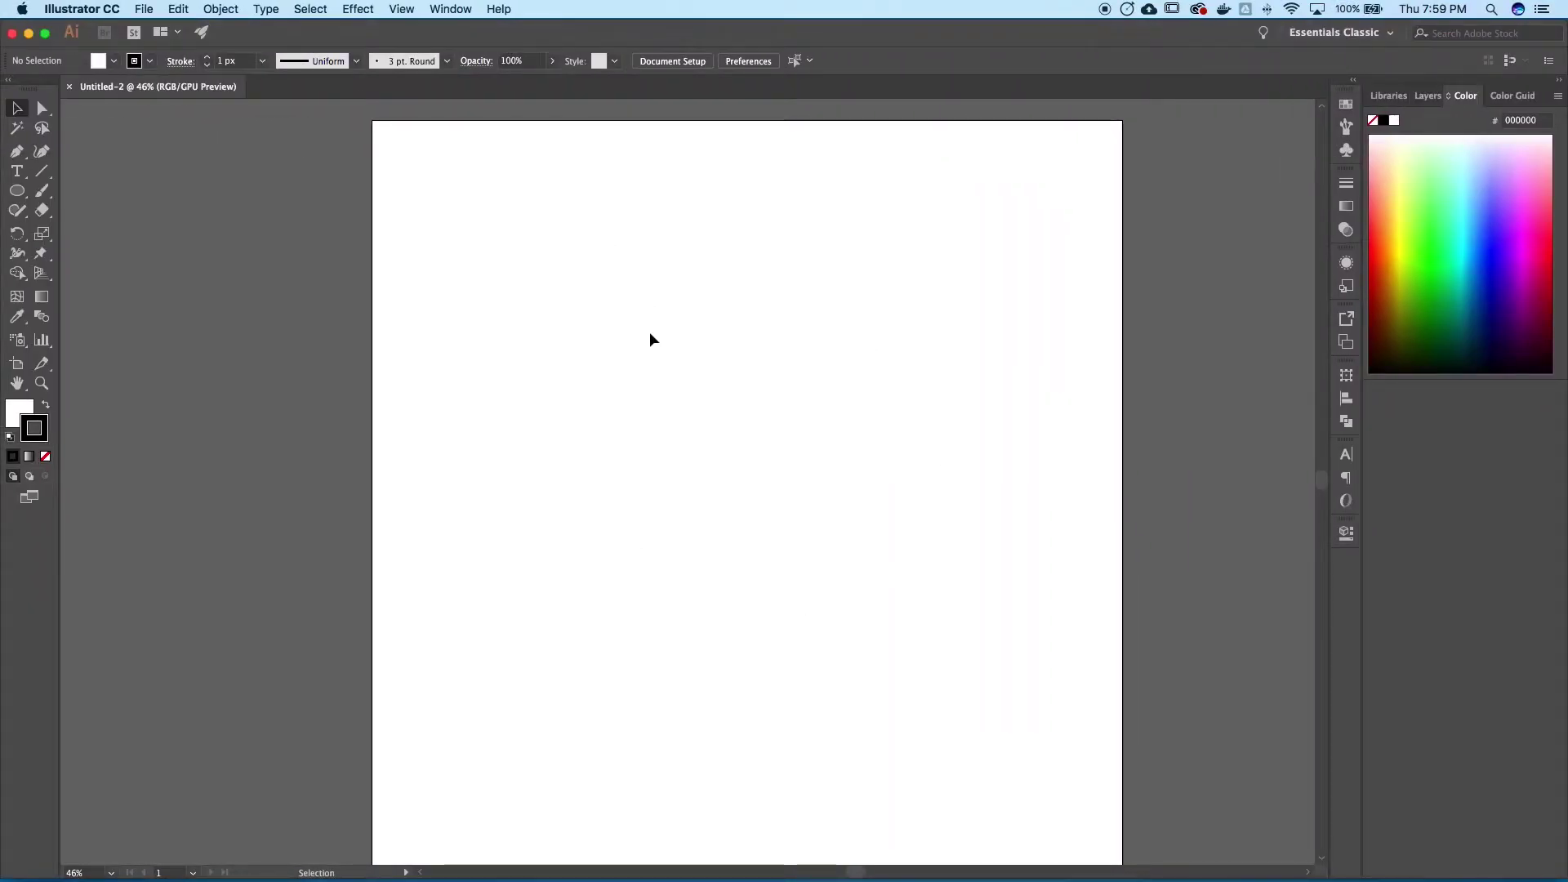
pyautogui.click(16, 151)
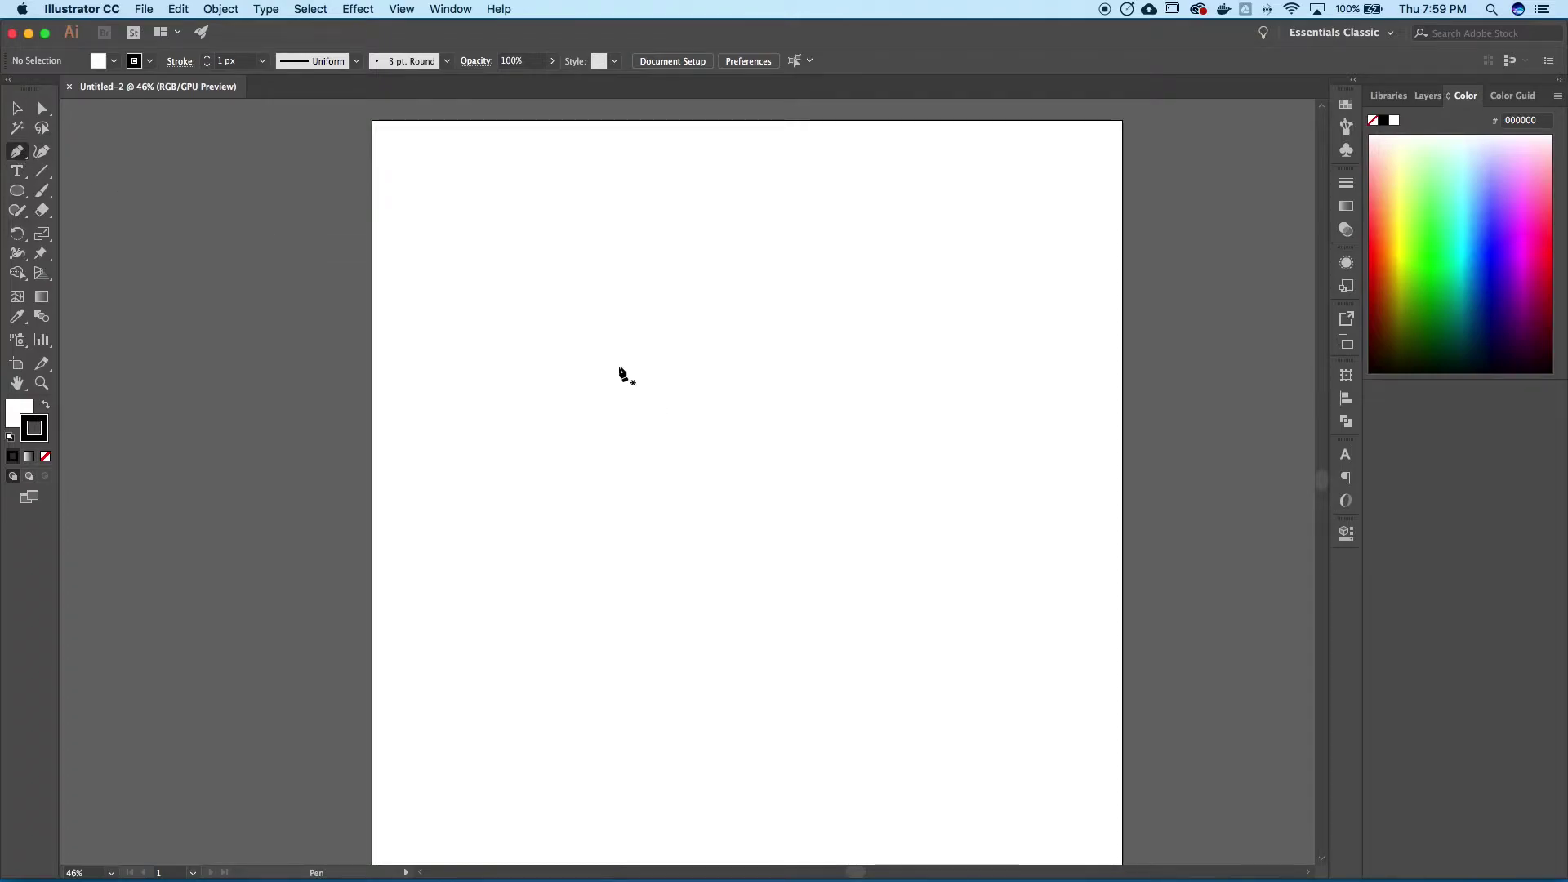
pyautogui.click(599, 366)
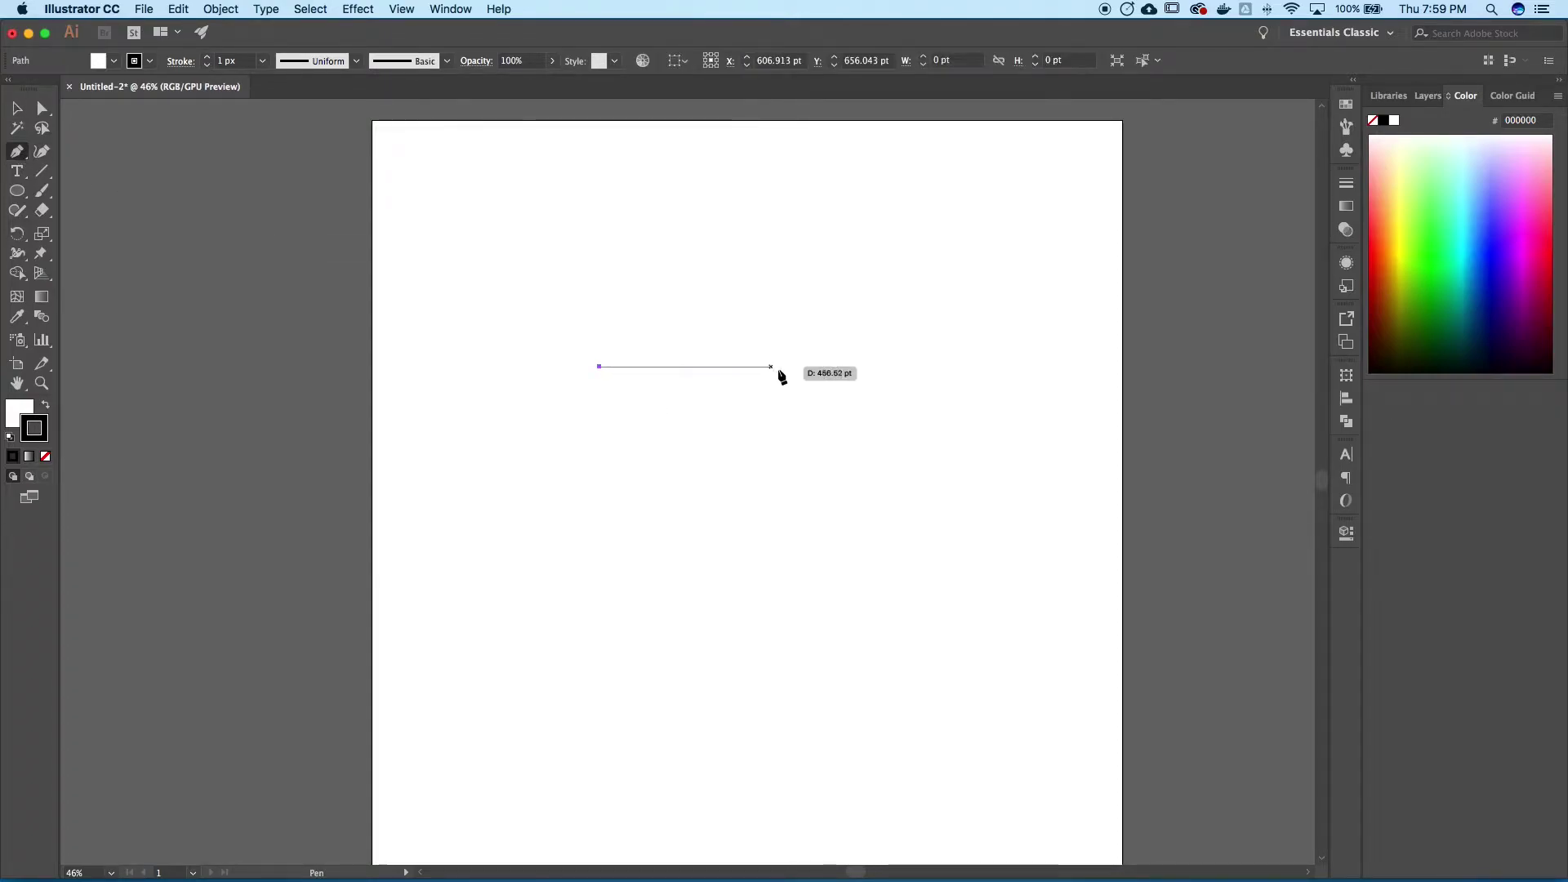
pyautogui.click(793, 367)
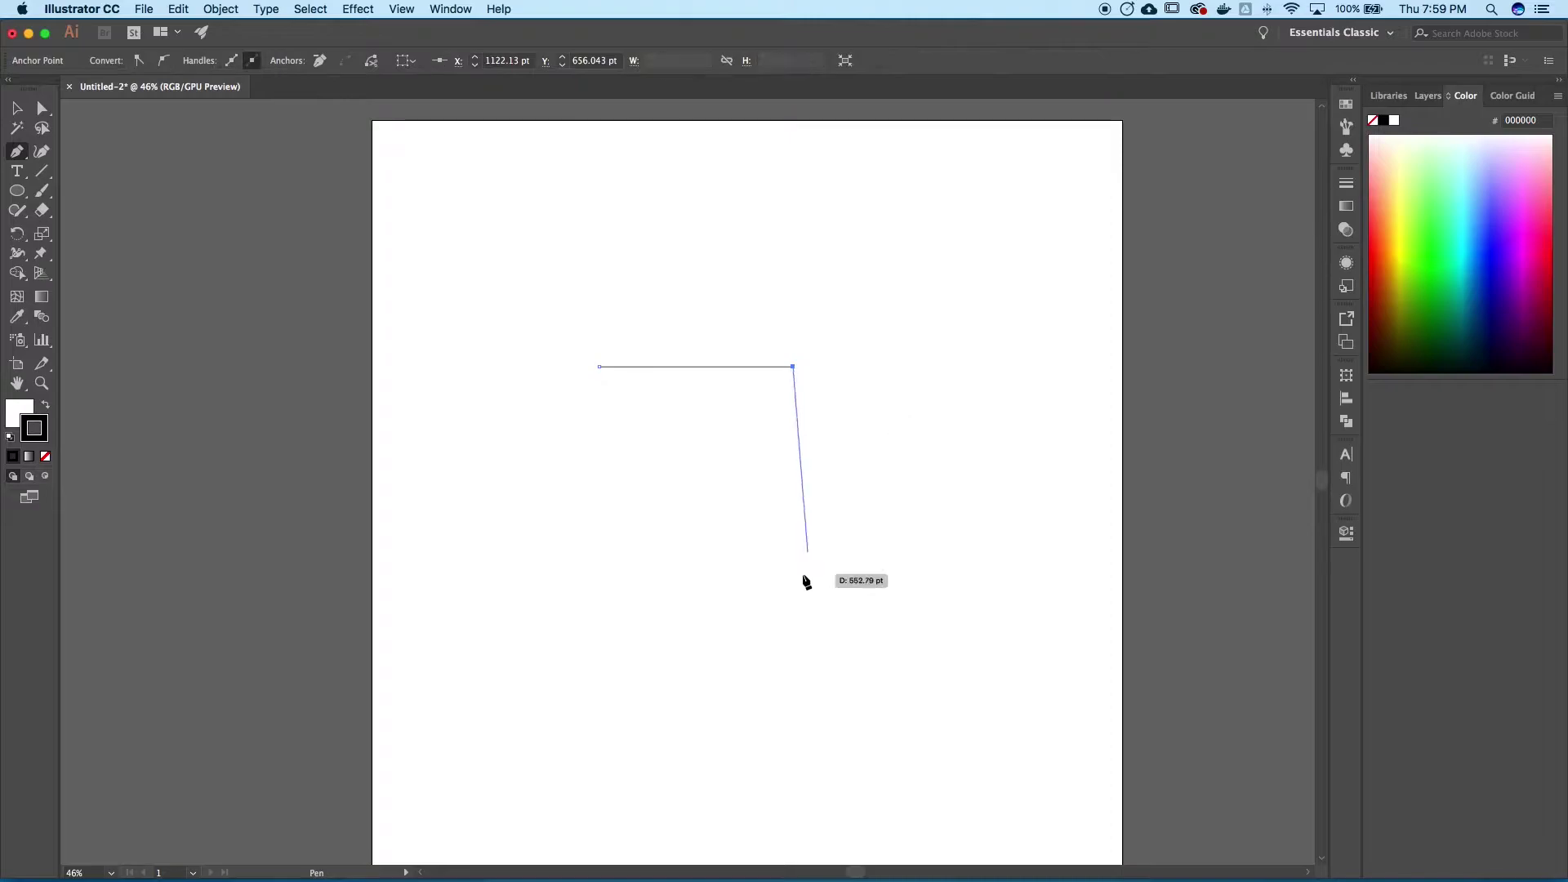
pyautogui.hotkey('ctrl', 'z')
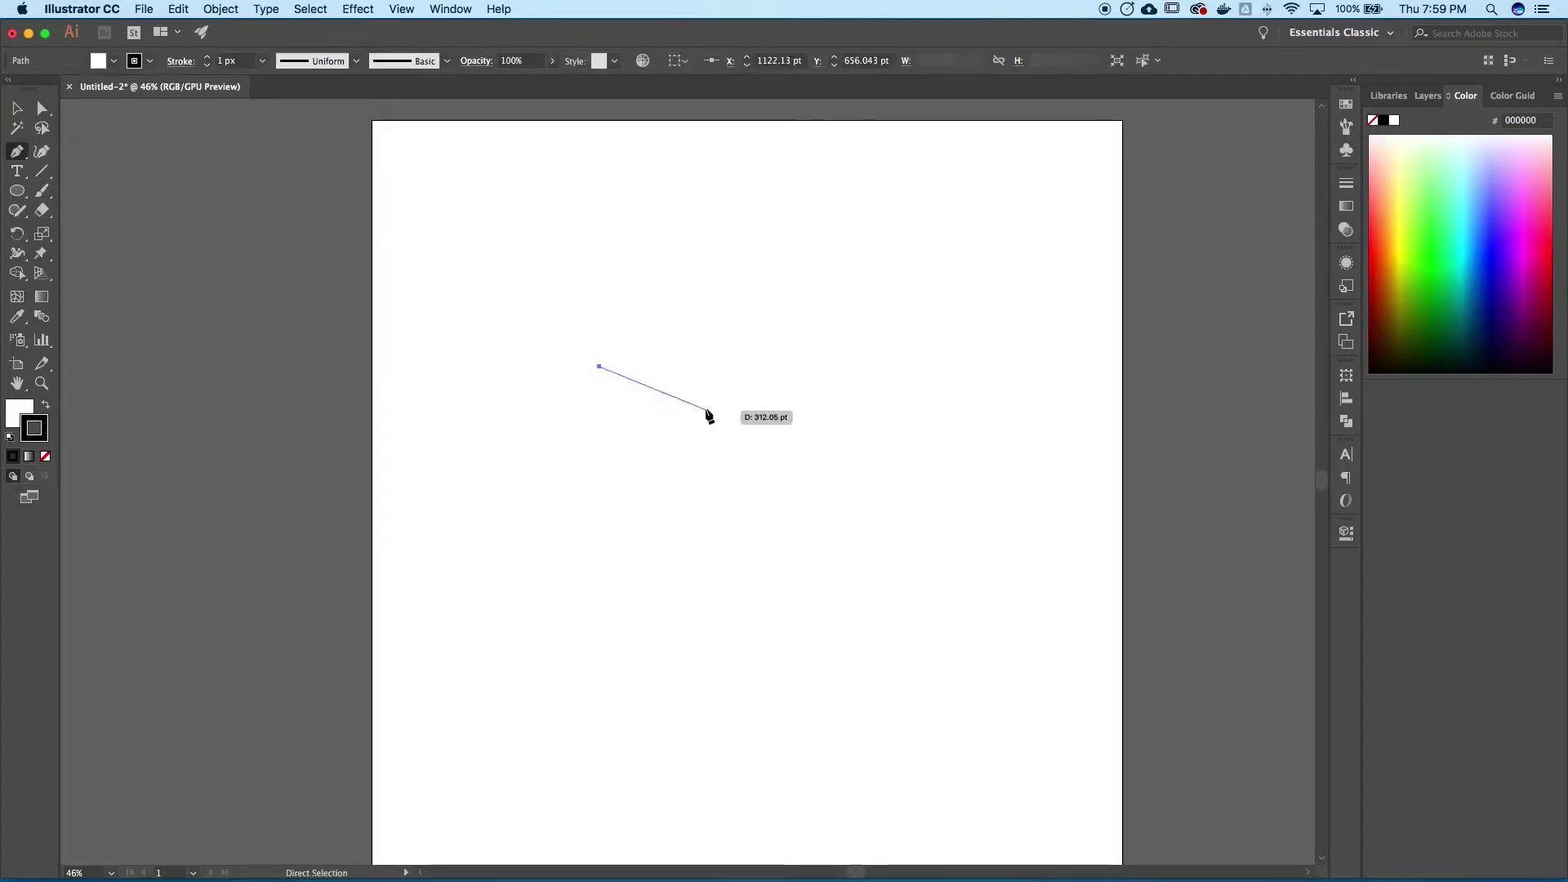
pyautogui.click(708, 366)
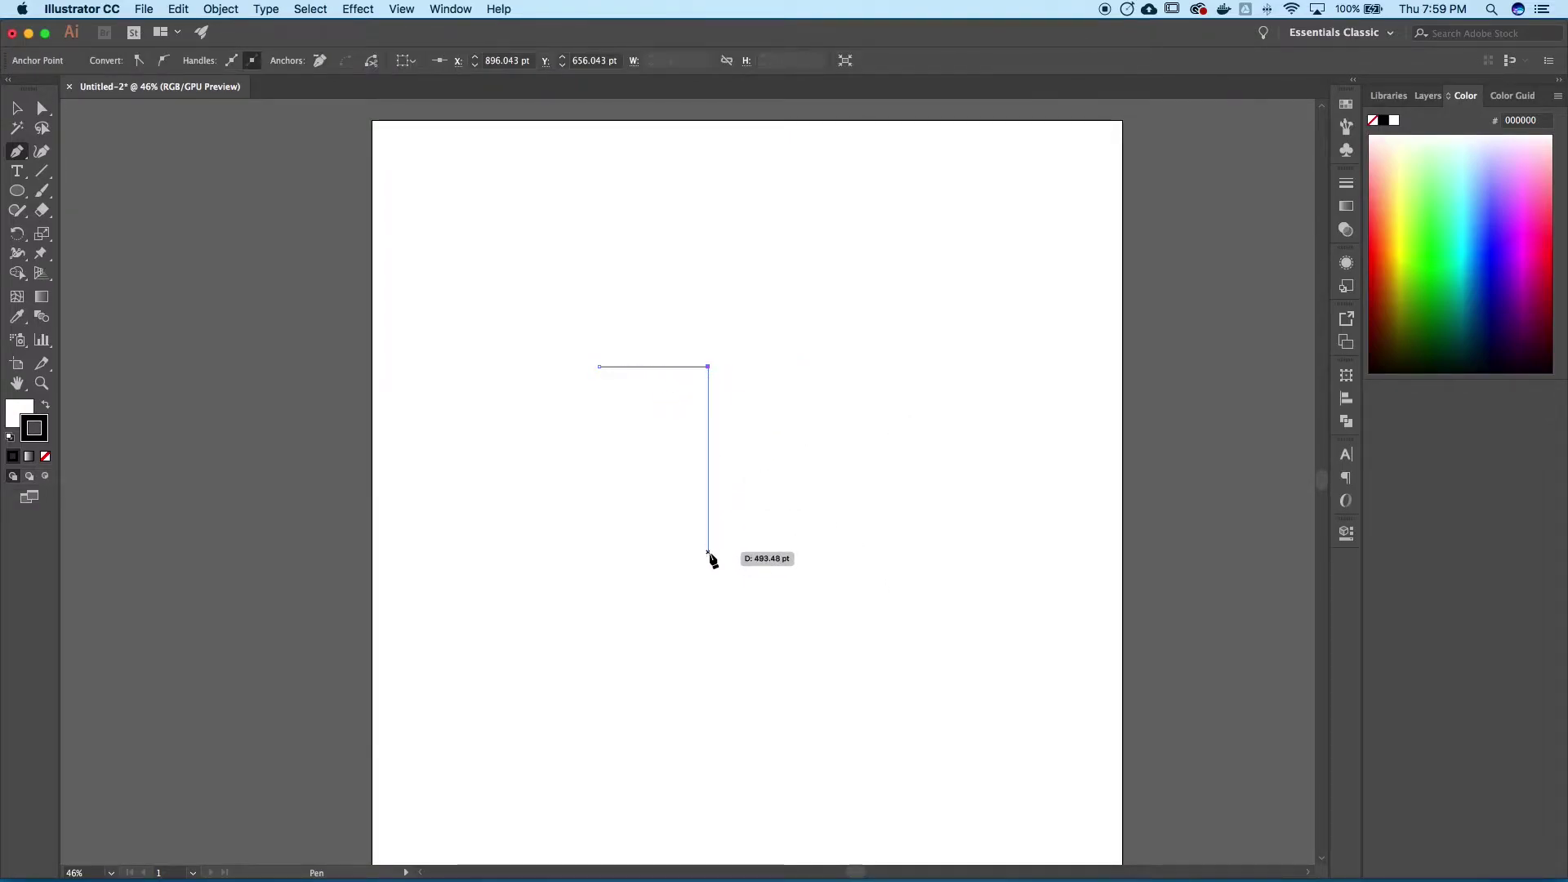
pyautogui.click(708, 555)
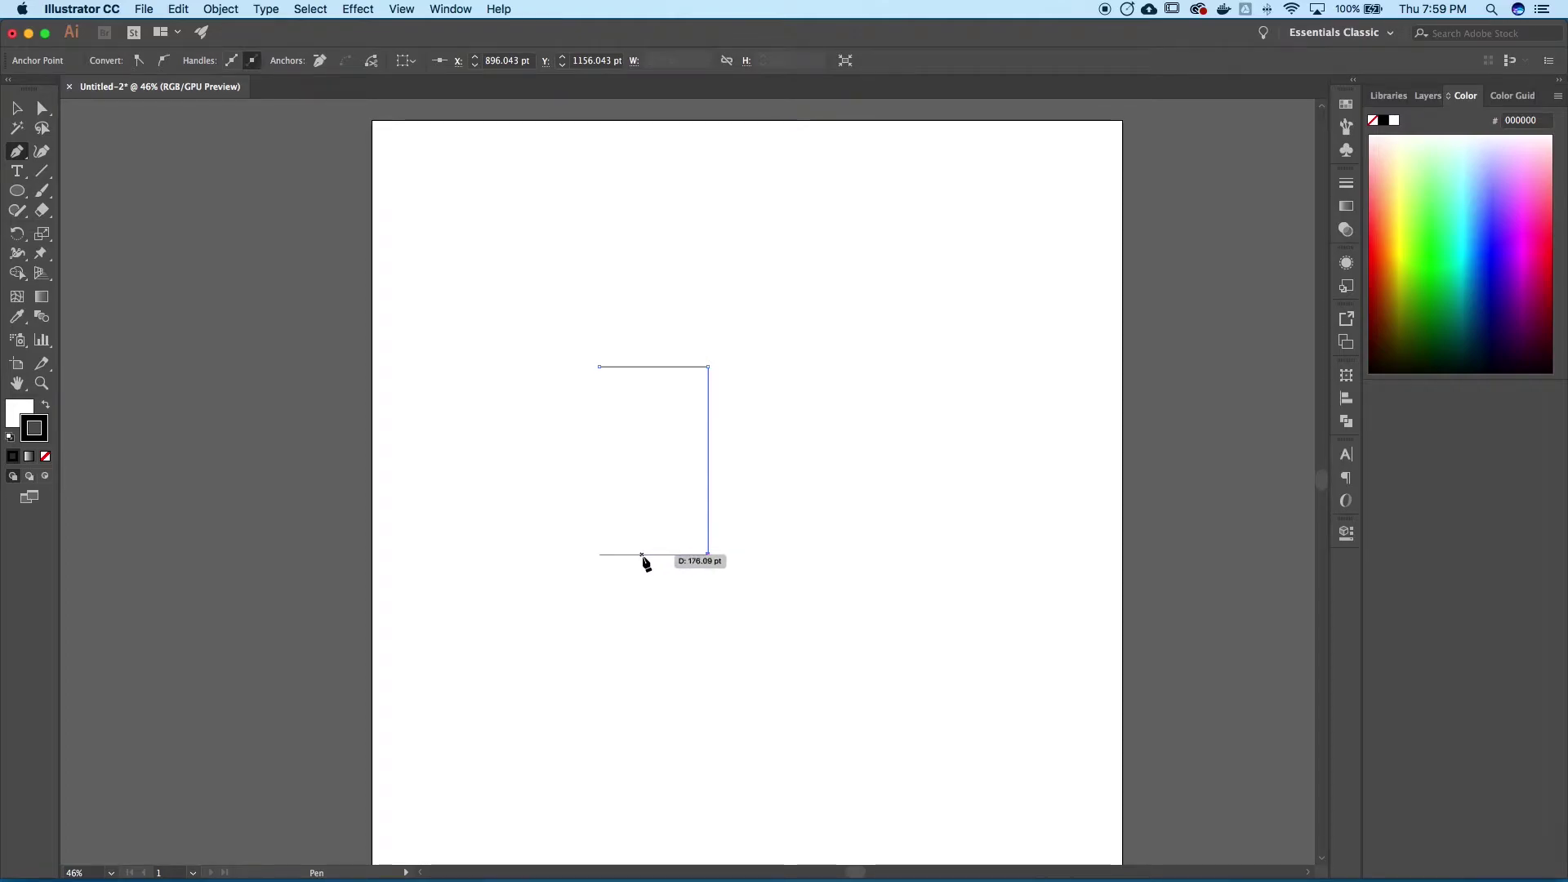
pyautogui.moveTo(643, 555); pyautogui.dragTo(618, 555)
pyautogui.moveTo(600, 367); pyautogui.dragTo(605, 294)
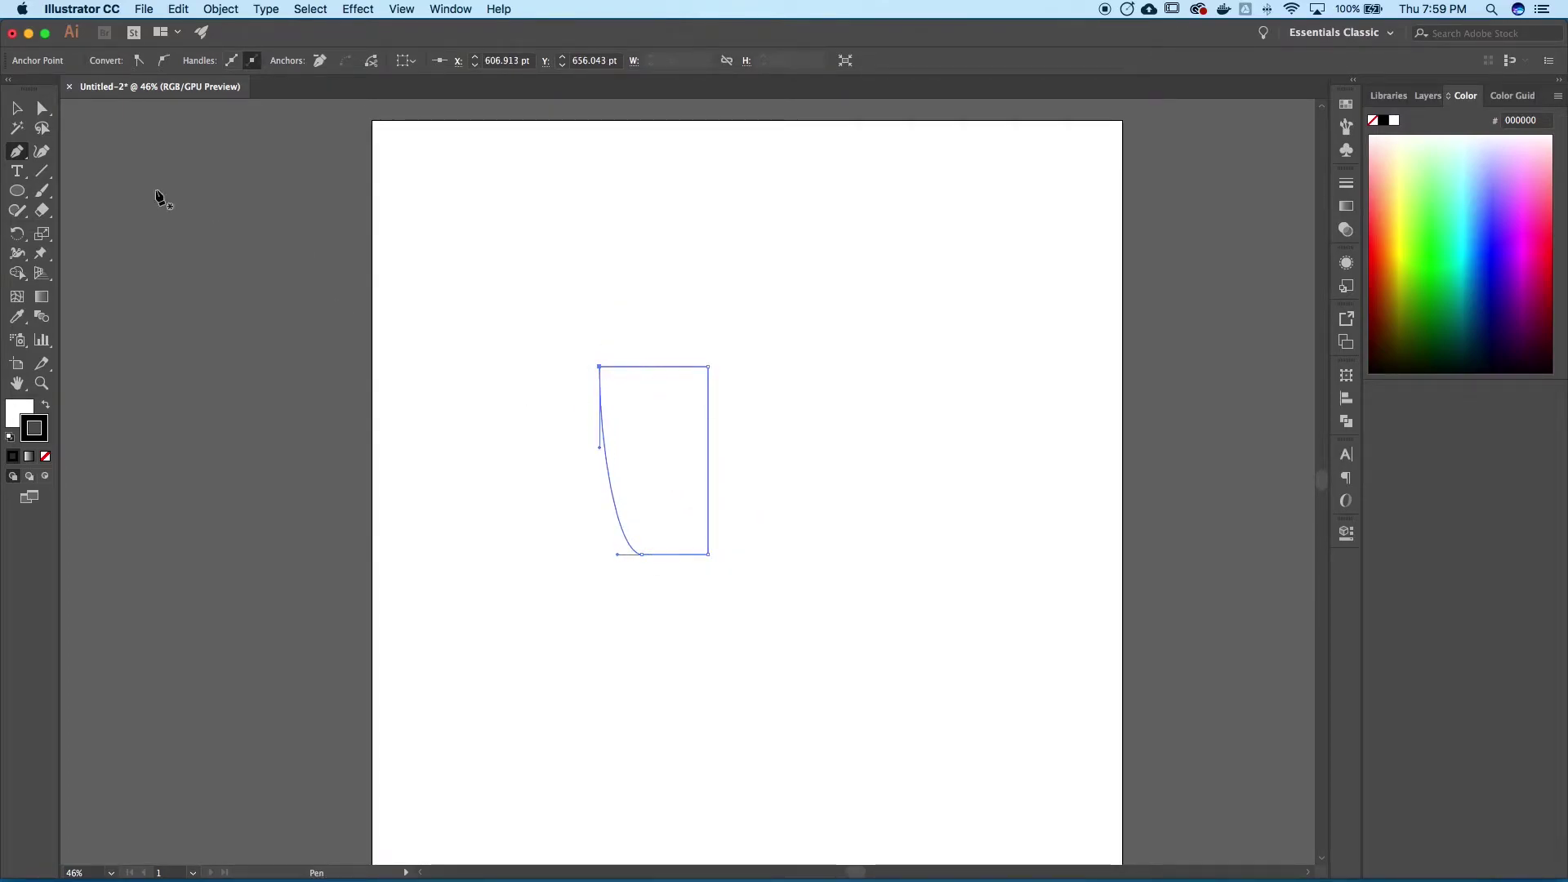
# Move the half cup's lower curve anchor toward the straight side and adjust both curve handles for a rounder profile
pyautogui.click(41, 108)
pyautogui.click(563, 553)
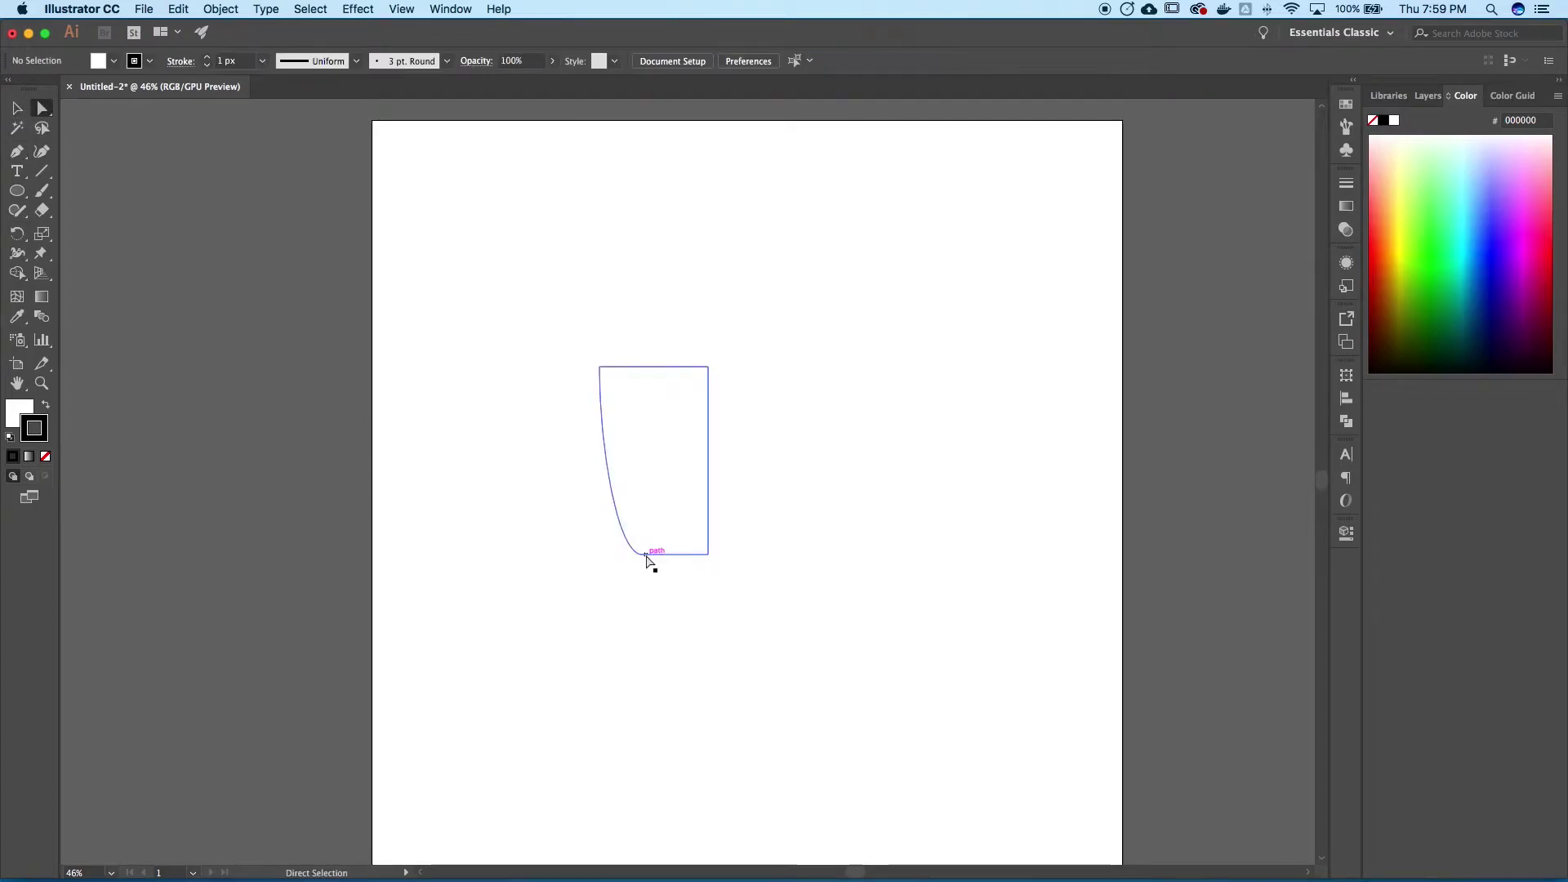
pyautogui.click(644, 556)
pyautogui.moveTo(644, 556)
pyautogui.mouseDown()
pyautogui.moveTo(665, 555)
pyautogui.moveTo(617, 557)
pyautogui.mouseUp()
pyautogui.moveTo(622, 556); pyautogui.dragTo(625, 557)
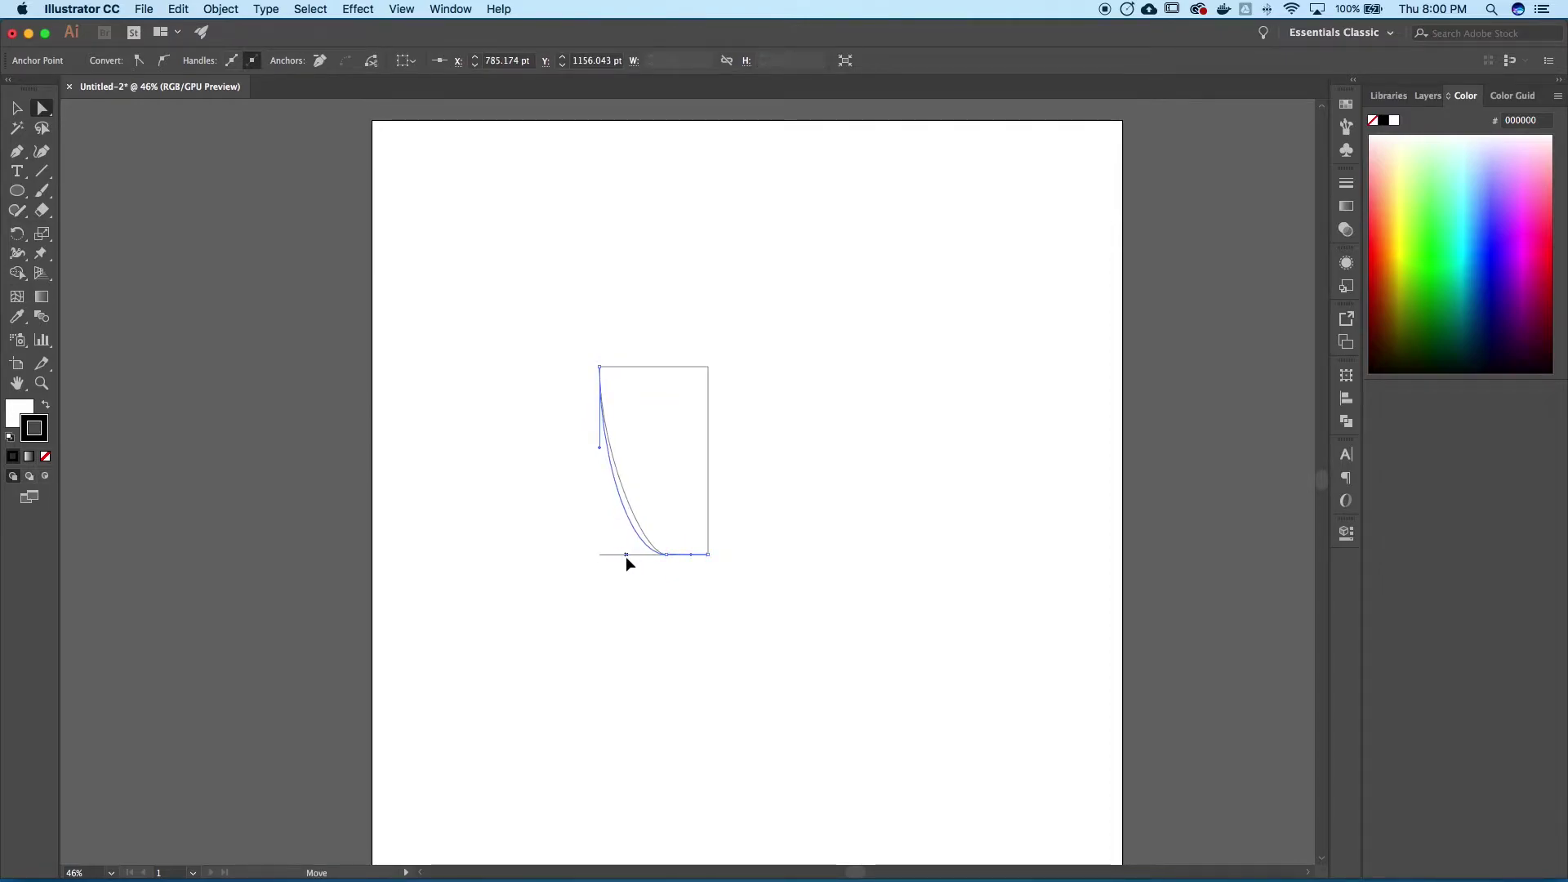
pyautogui.moveTo(599, 448); pyautogui.dragTo(596, 488)
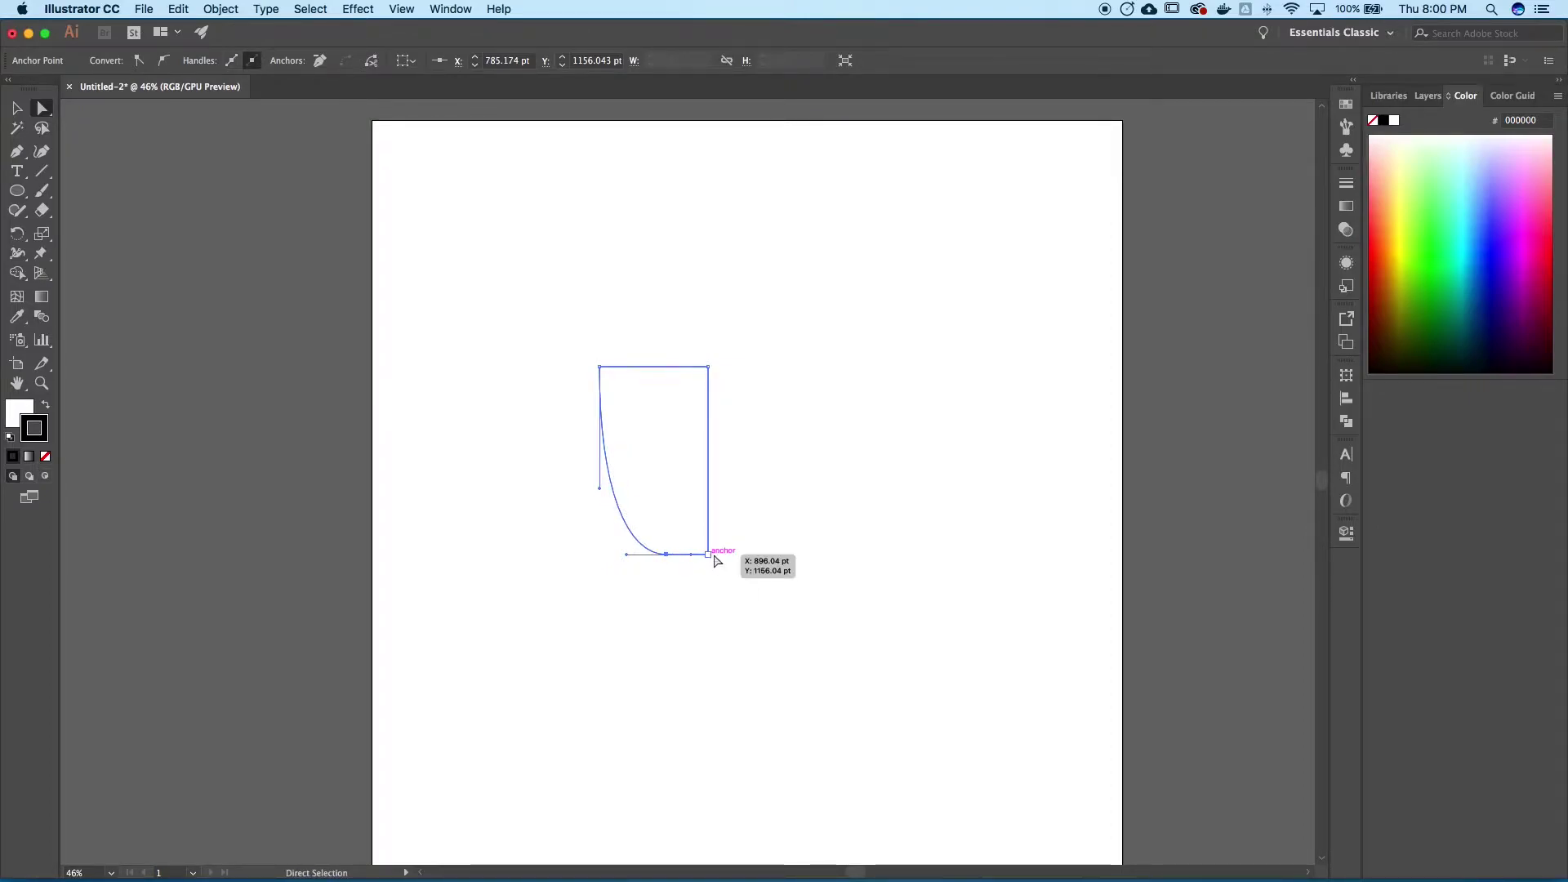
# Lower the half cup's bottom edge to make the shape about 557 pt tall, and lengthen the bottom curve handle
pyautogui.moveTo(668, 555); pyautogui.dragTo(709, 575)
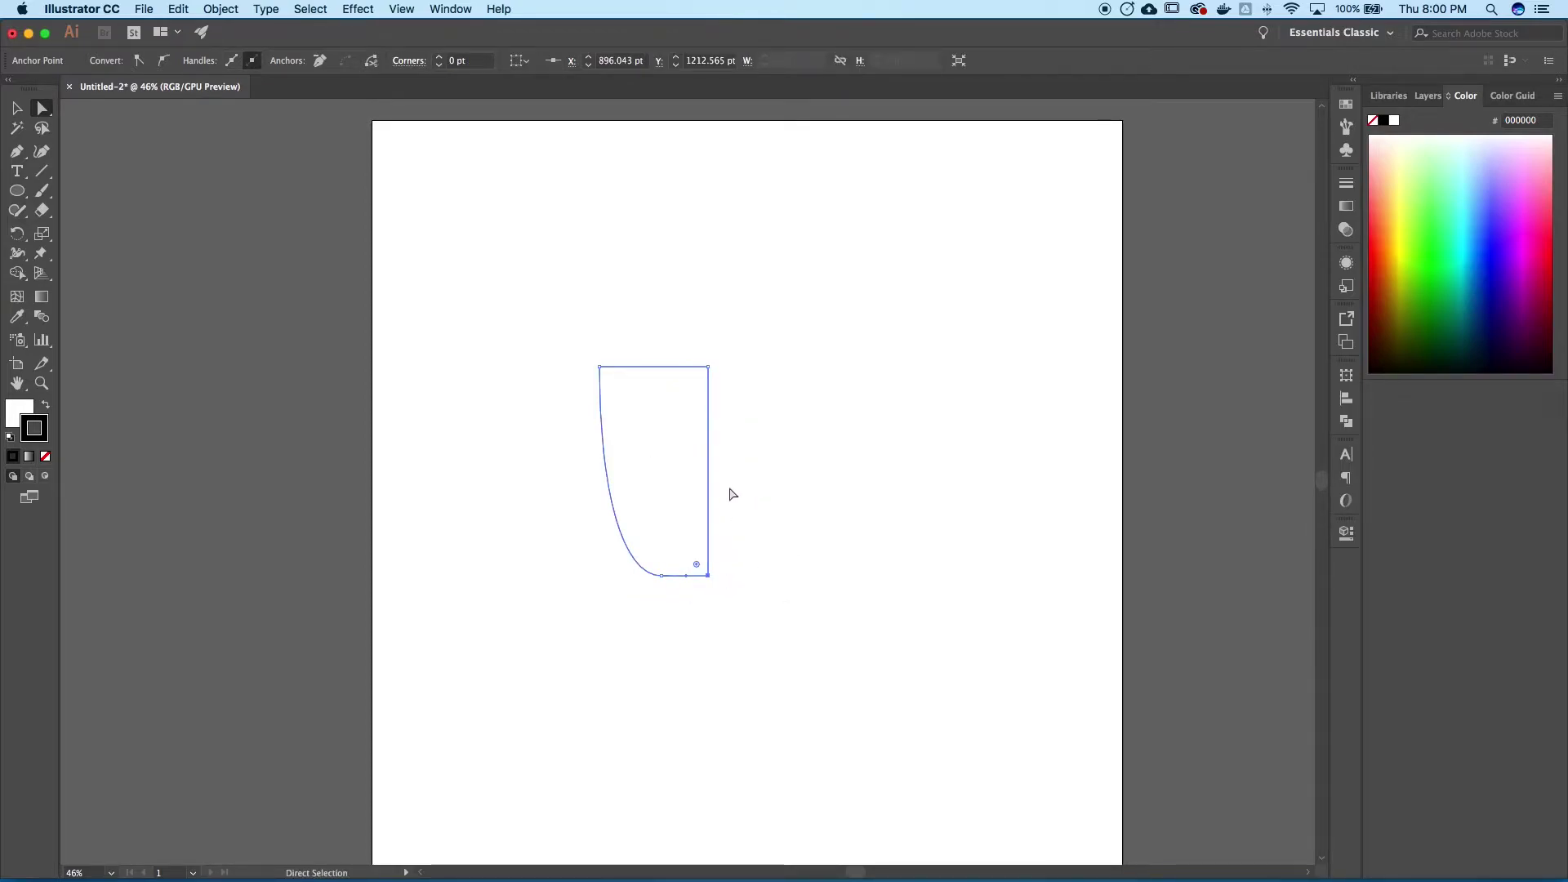
pyautogui.moveTo(664, 580); pyautogui.dragTo(615, 576)
pyautogui.click(609, 310)
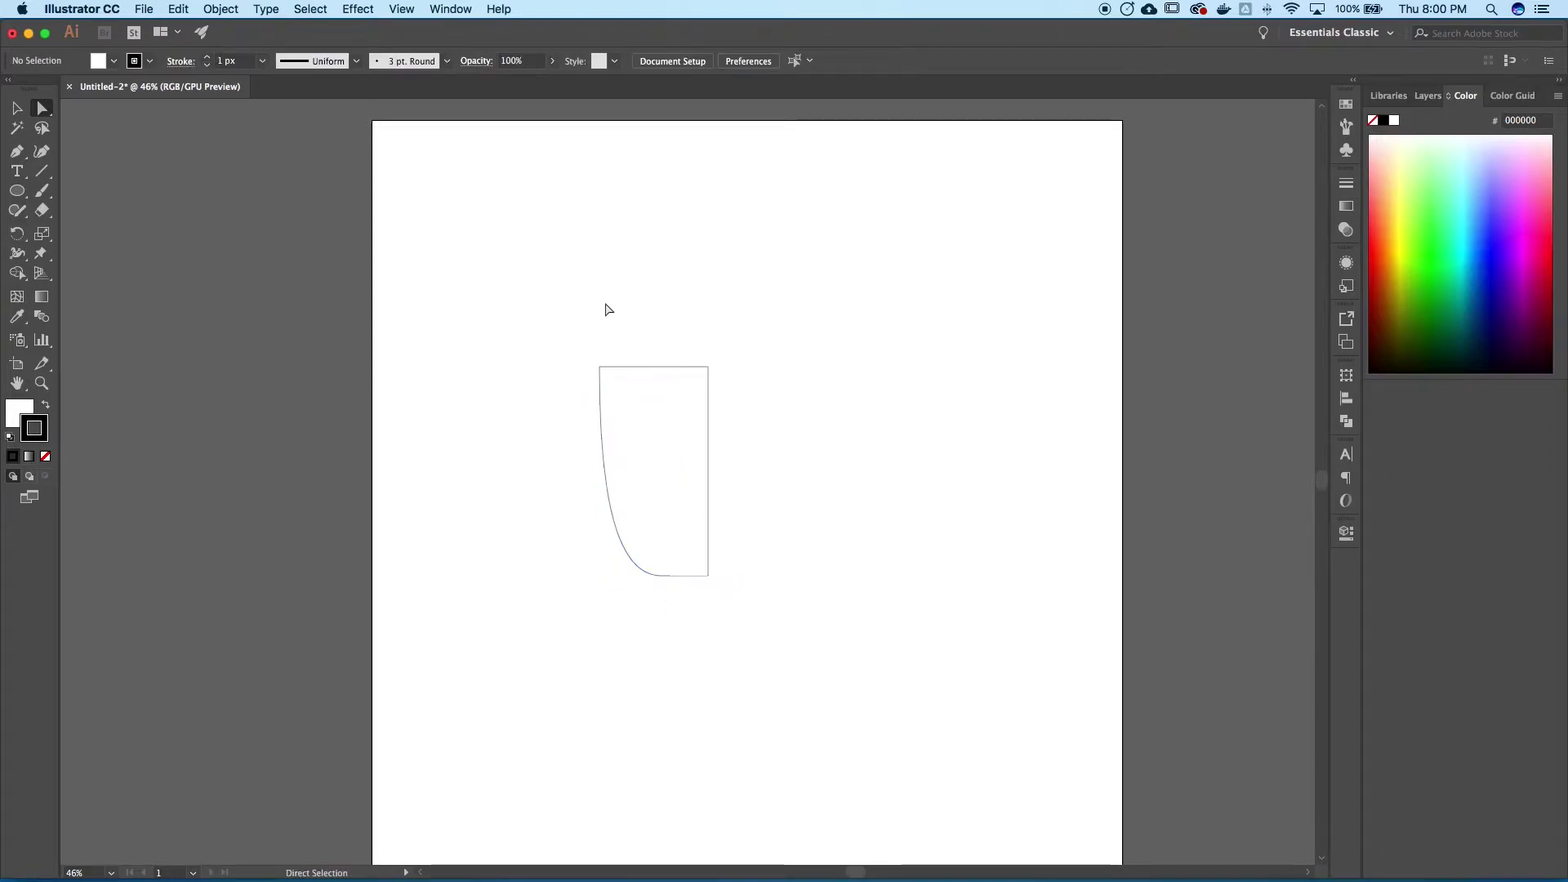
# Create a horizontally mirrored copy of the half cup and place it against the original's straight edge
pyautogui.press('v')
pyautogui.moveTo(542, 271); pyautogui.dragTo(778, 655)
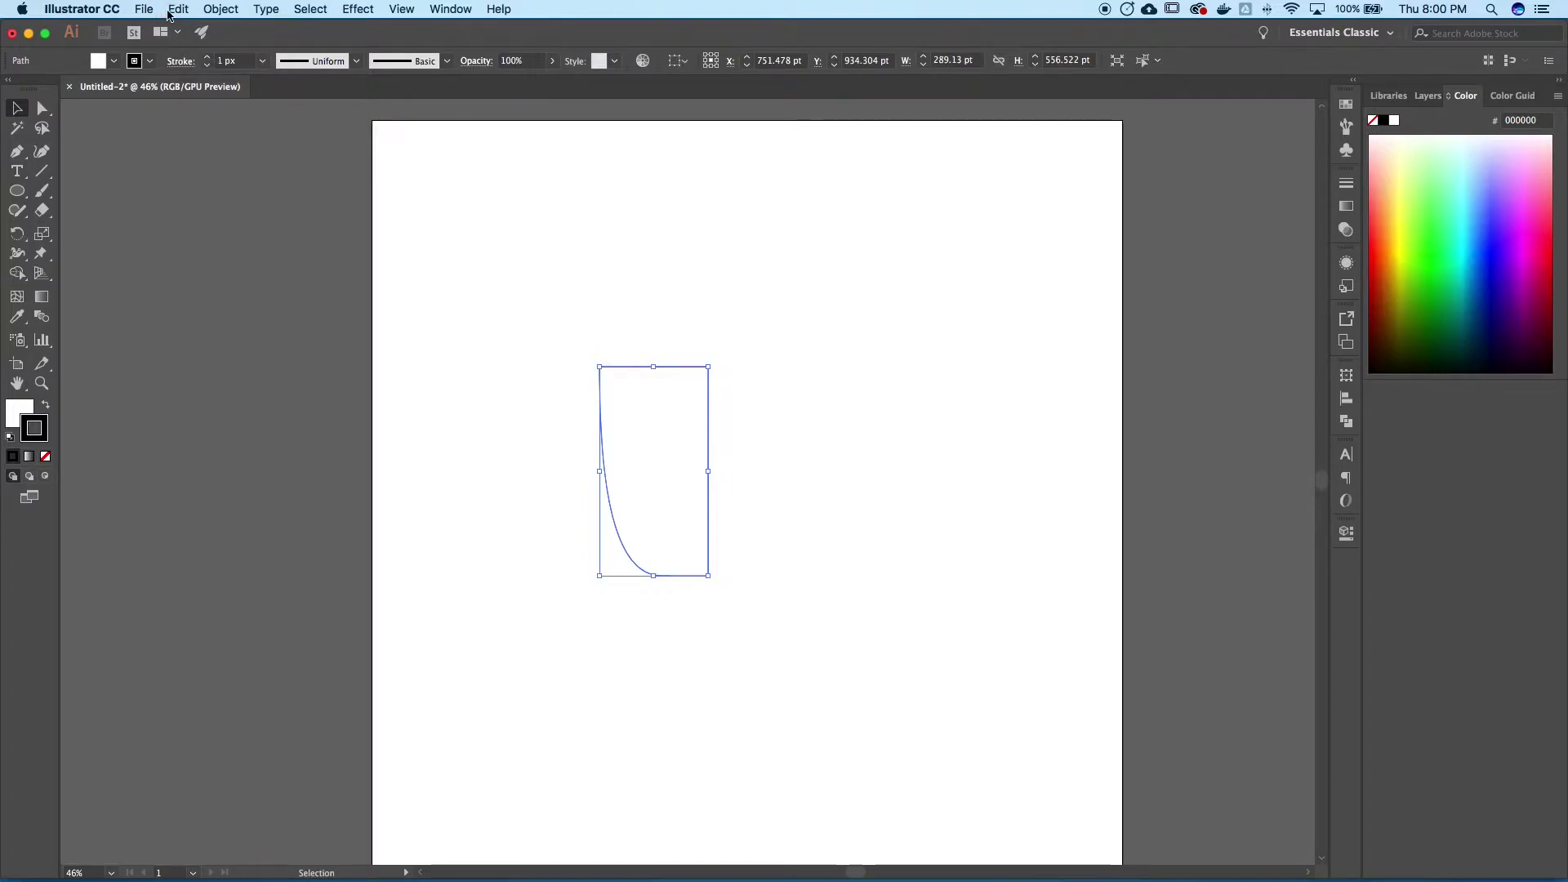
pyautogui.click(141, 10)
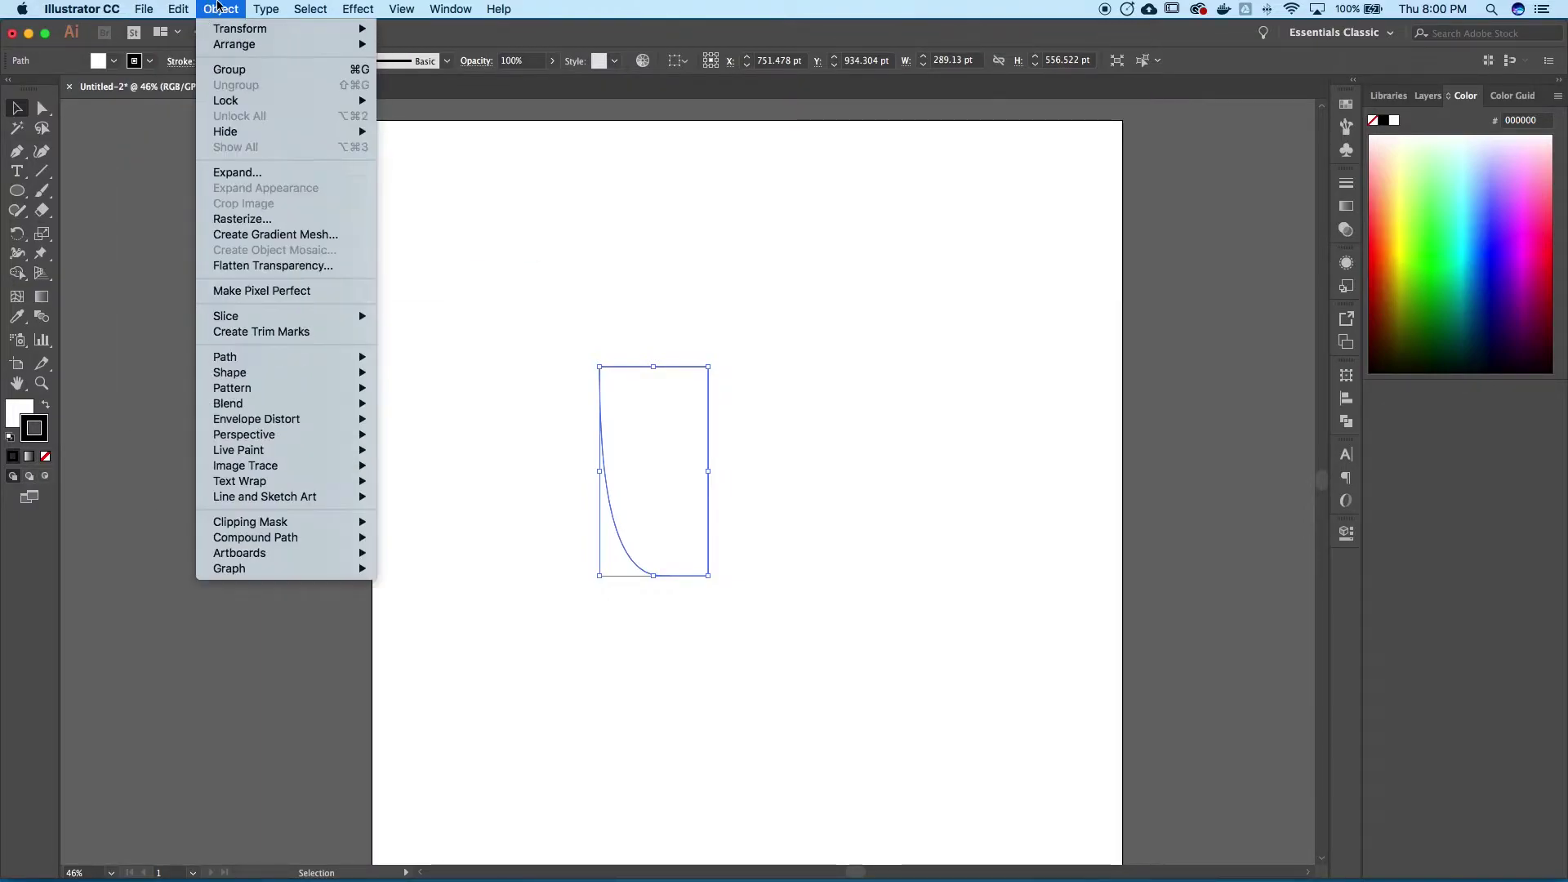
pyautogui.moveTo(242, 32)
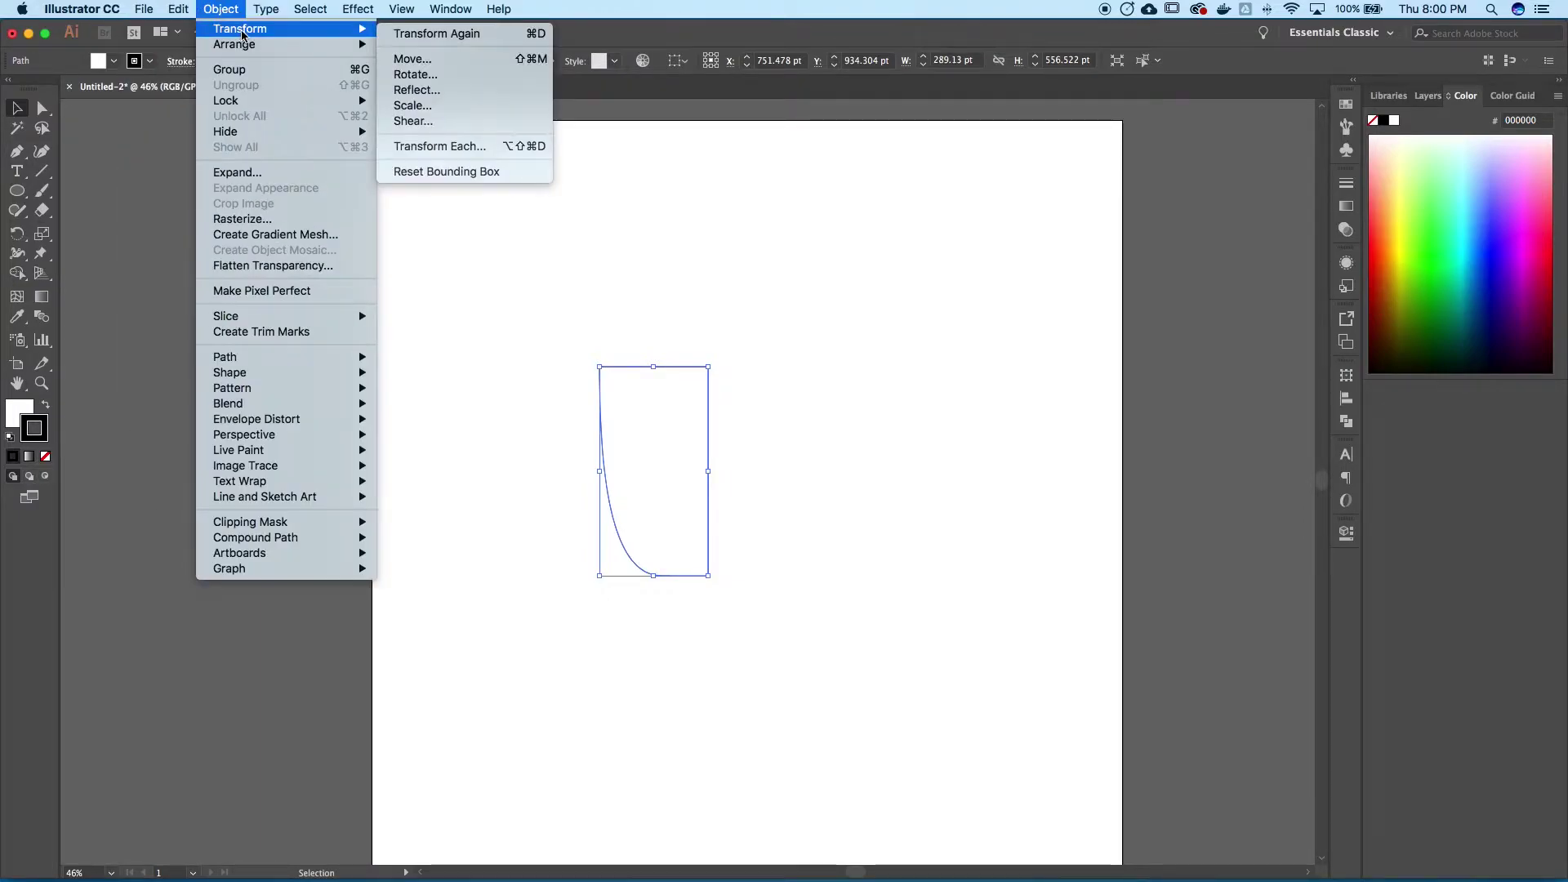
pyautogui.click(430, 91)
pyautogui.click(1127, 480)
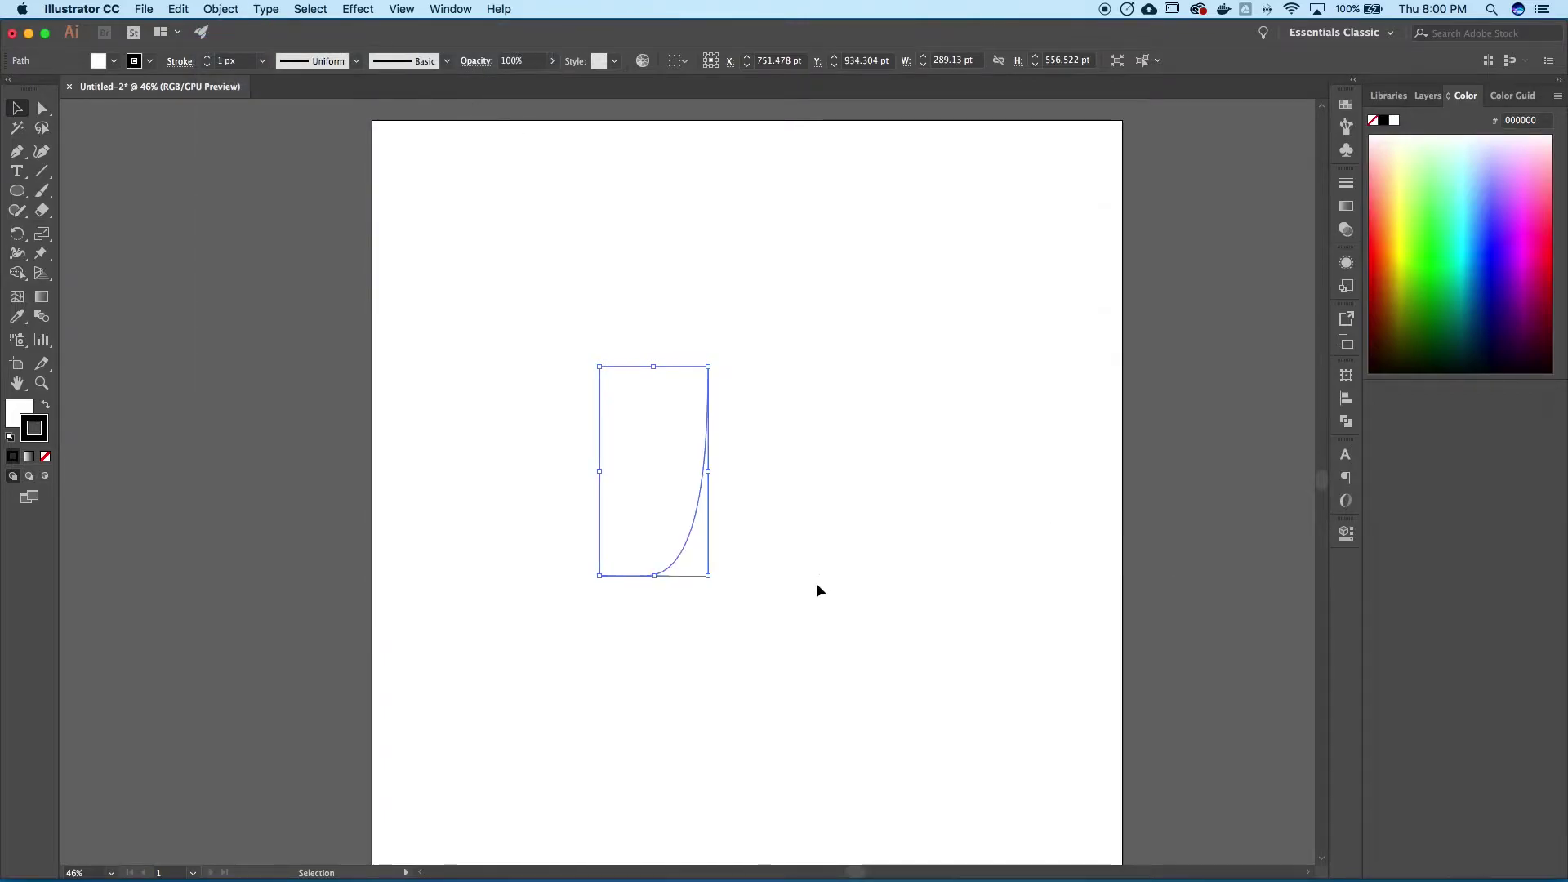
pyautogui.click(816, 582)
pyautogui.moveTo(641, 480); pyautogui.dragTo(755, 479)
# Unite the two cup halves into a single shape
pyautogui.moveTo(933, 577); pyautogui.dragTo(564, 360)
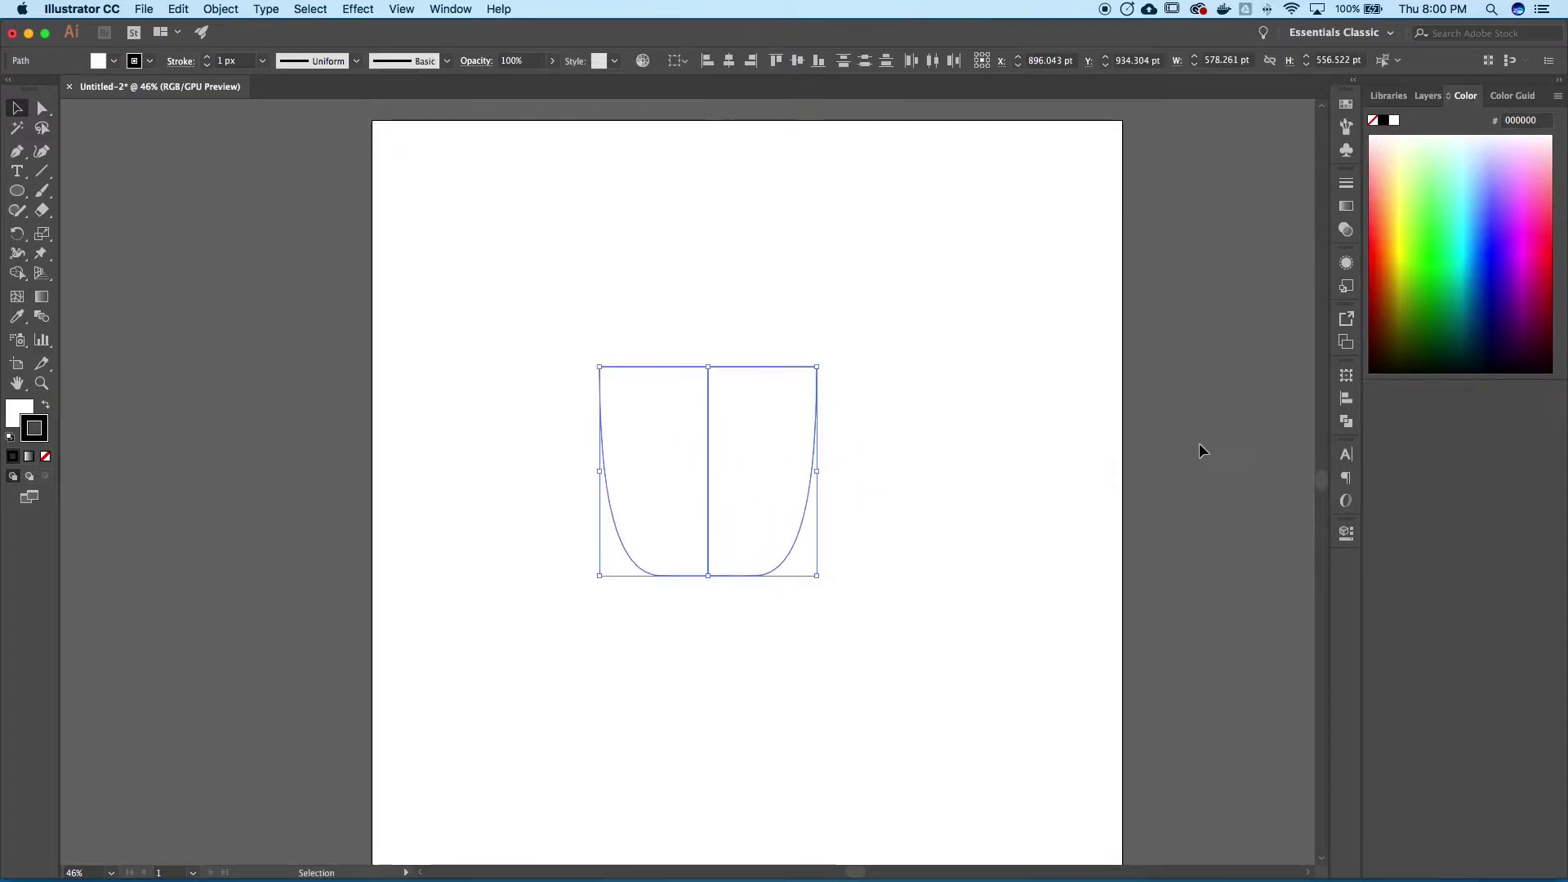
pyautogui.click(1346, 422)
pyautogui.click(1149, 412)
pyautogui.click(983, 486)
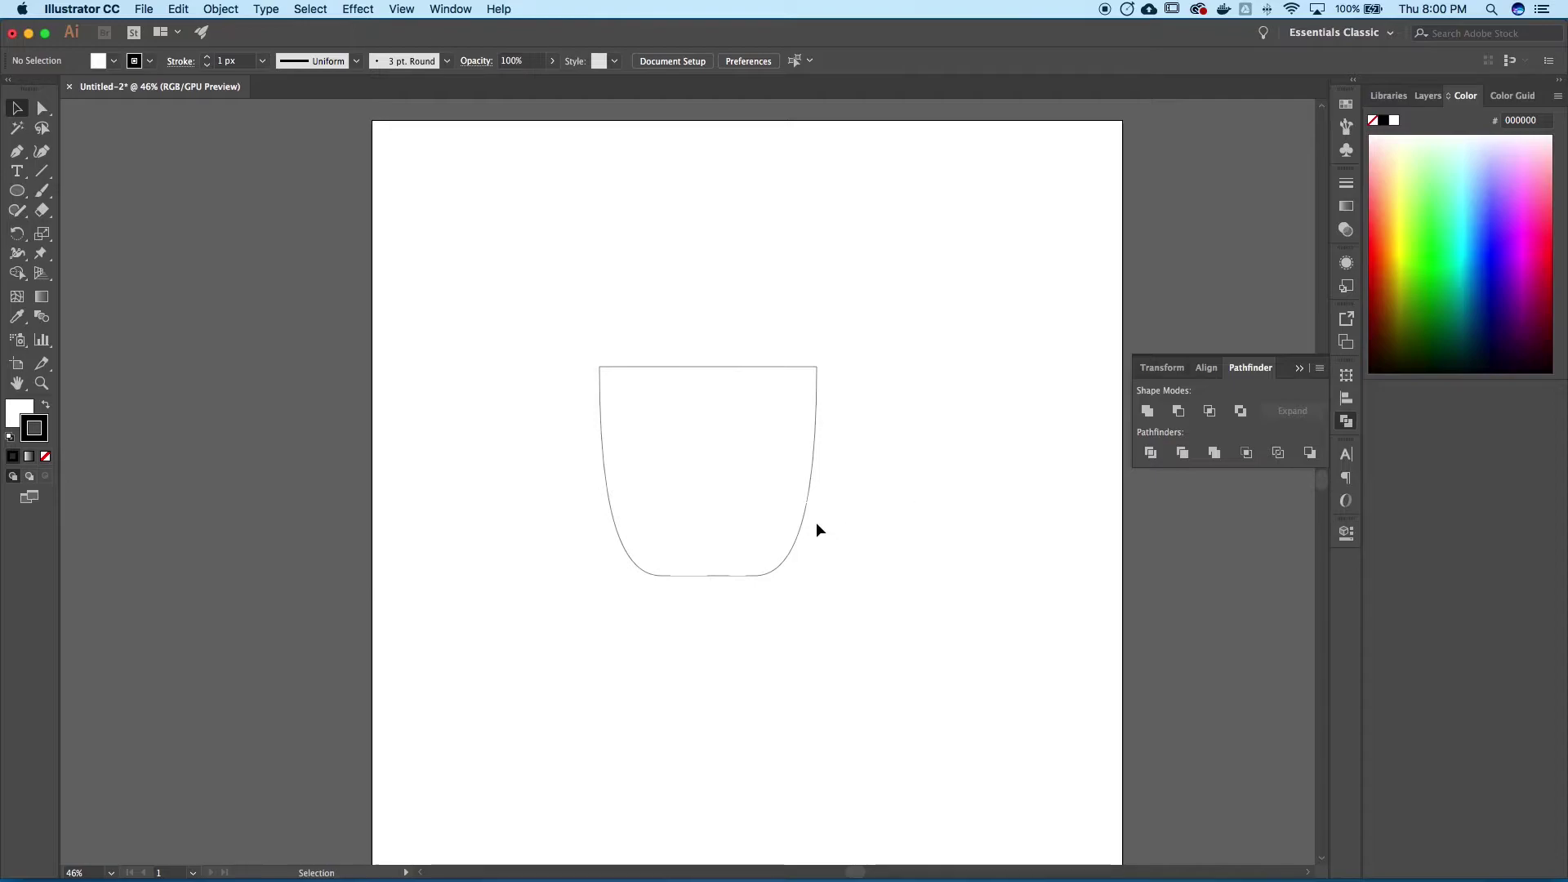
# Delete the redundant middle anchor points on the cup's top and bottom edges
pyautogui.press('p')
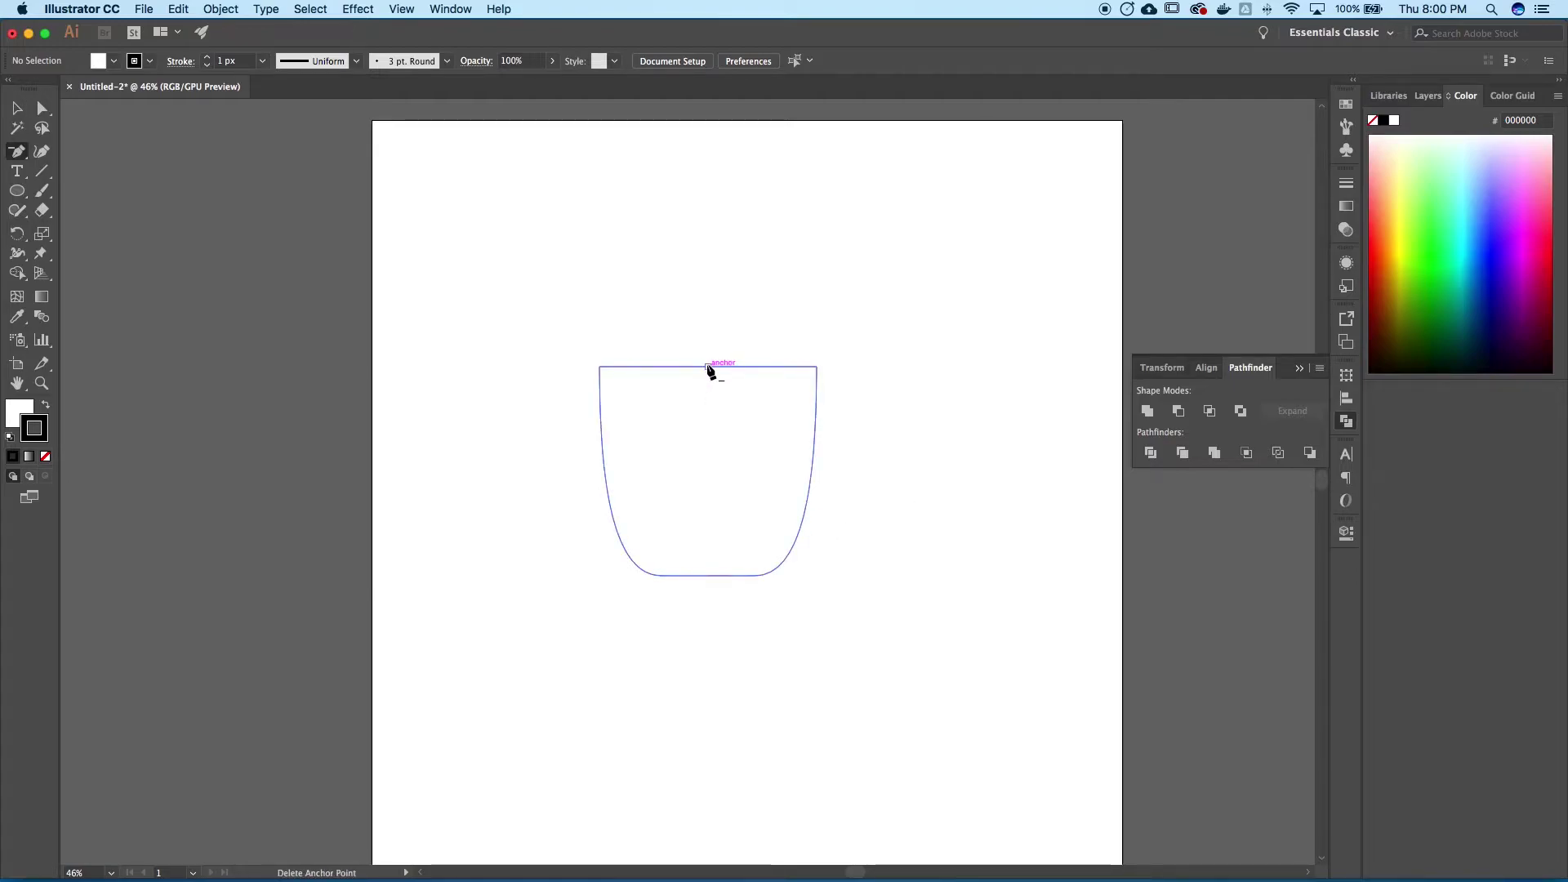
pyautogui.click(708, 367)
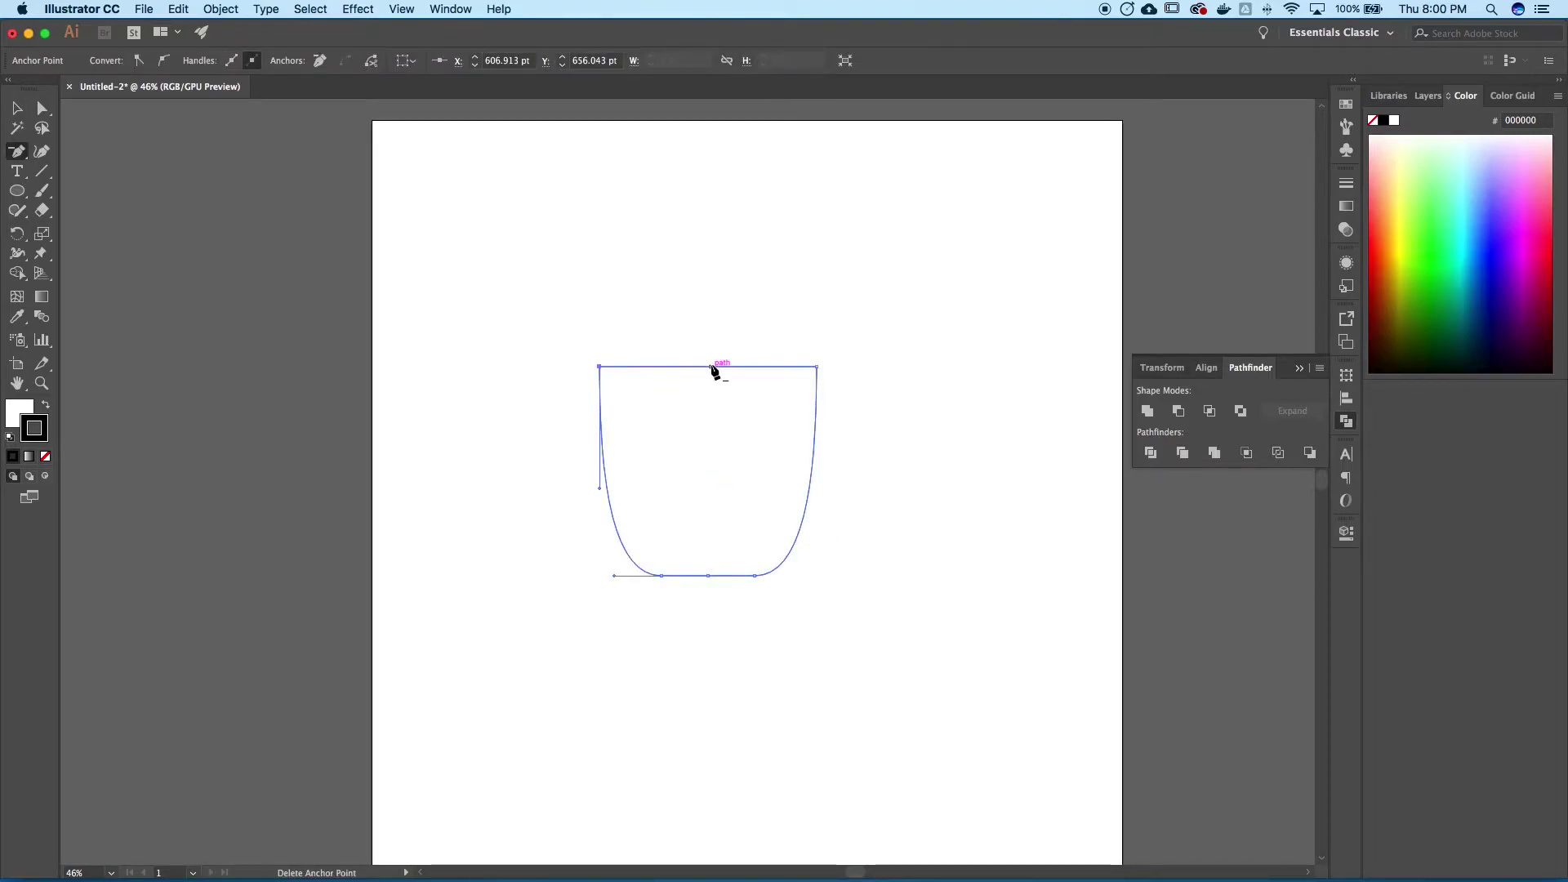
pyautogui.click(708, 576)
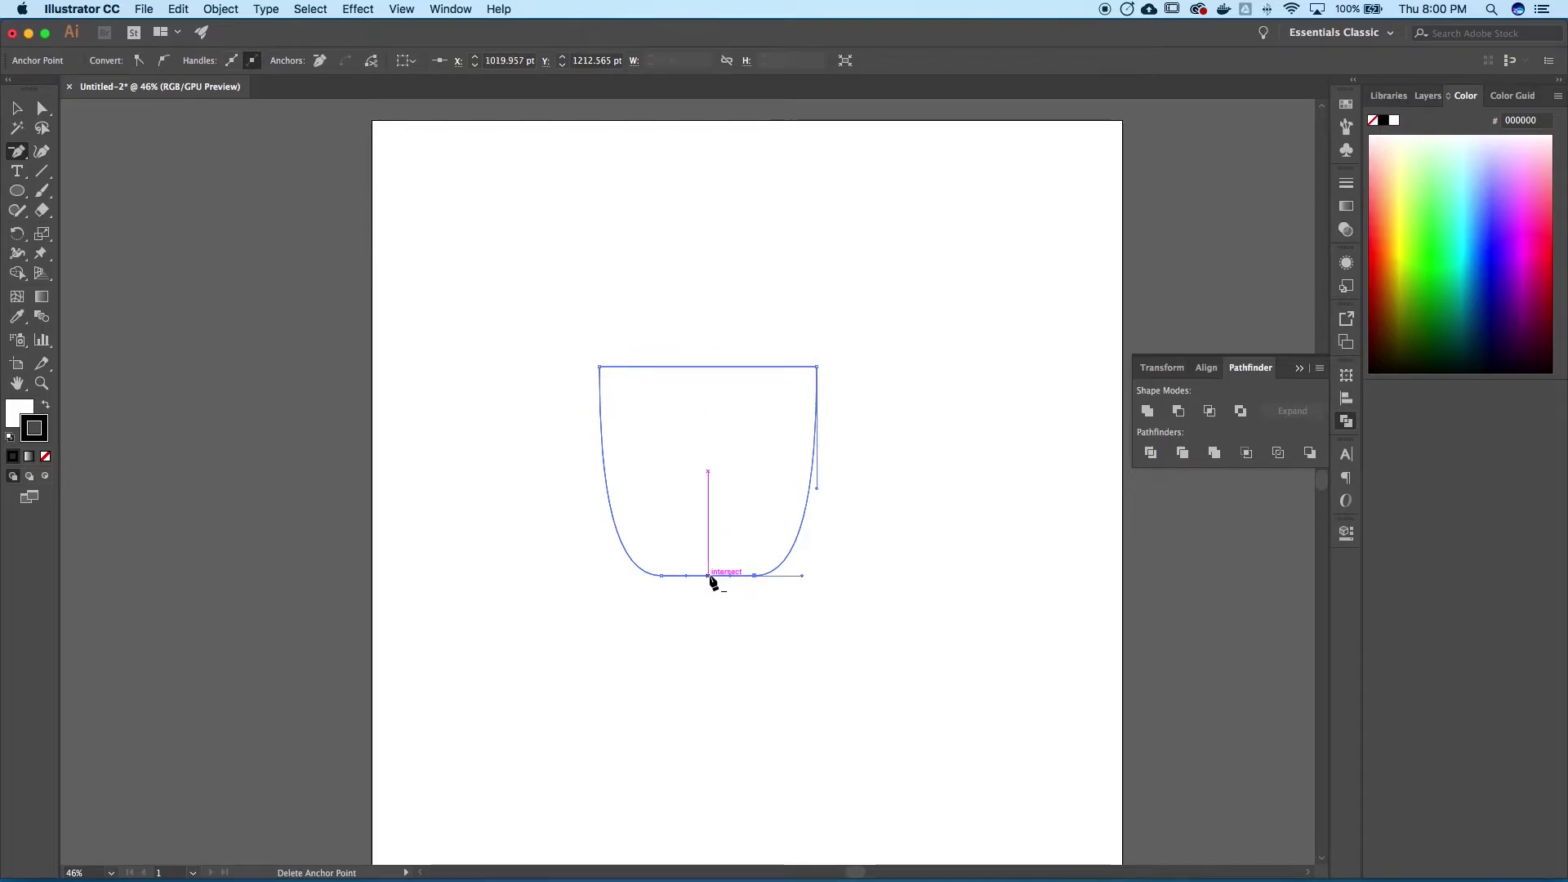
pyautogui.click(14, 105)
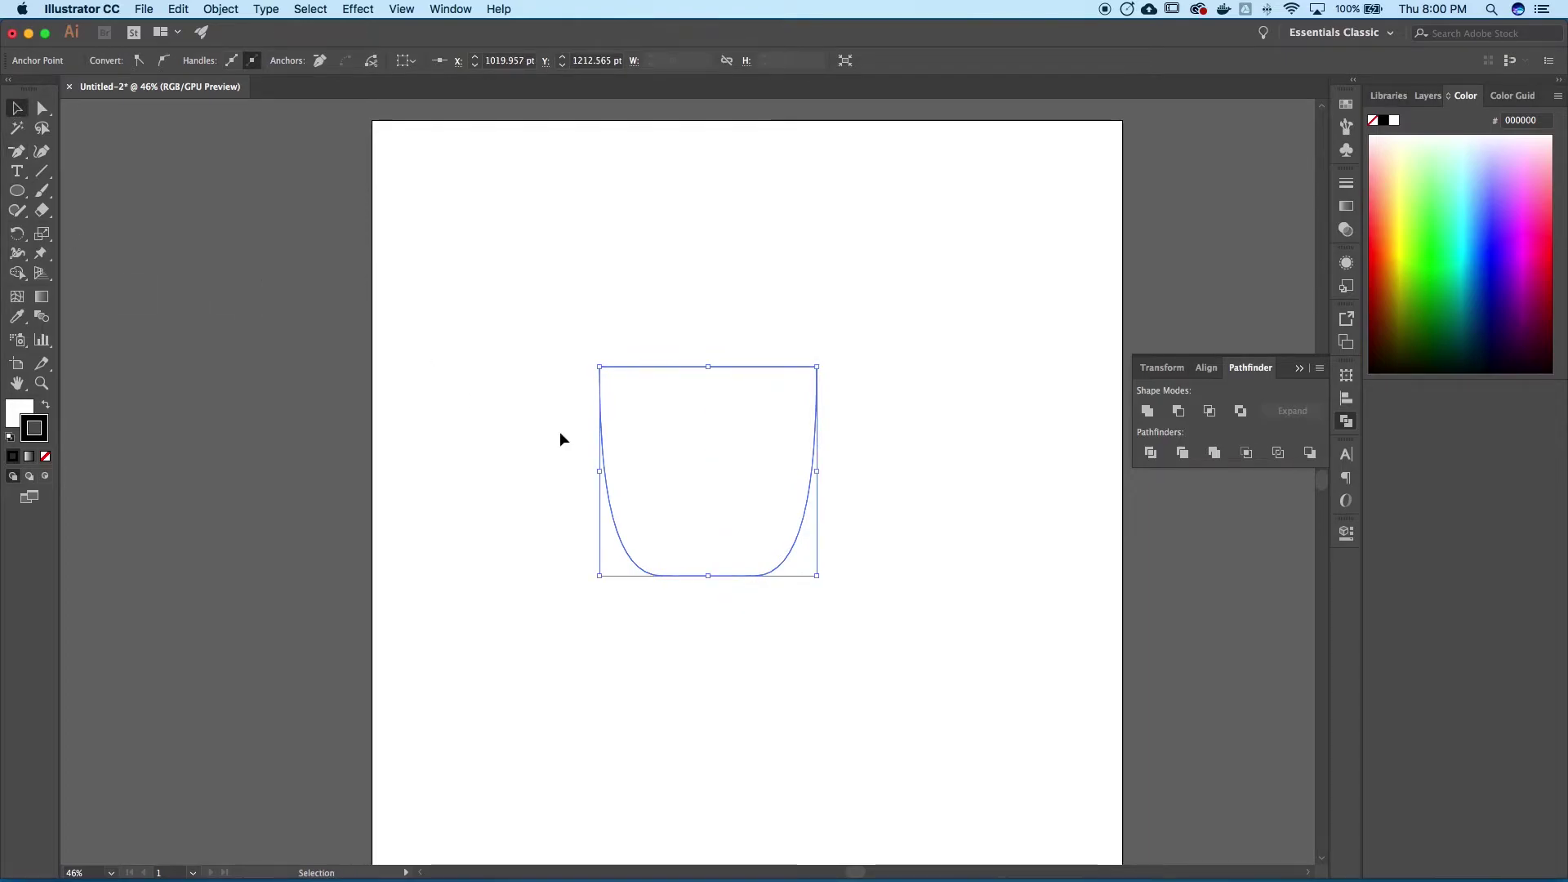
# Scale the cup down to about 289 by 278 pt and reposition it near the middle of the artboard
pyautogui.click(561, 431)
pyautogui.click(610, 419)
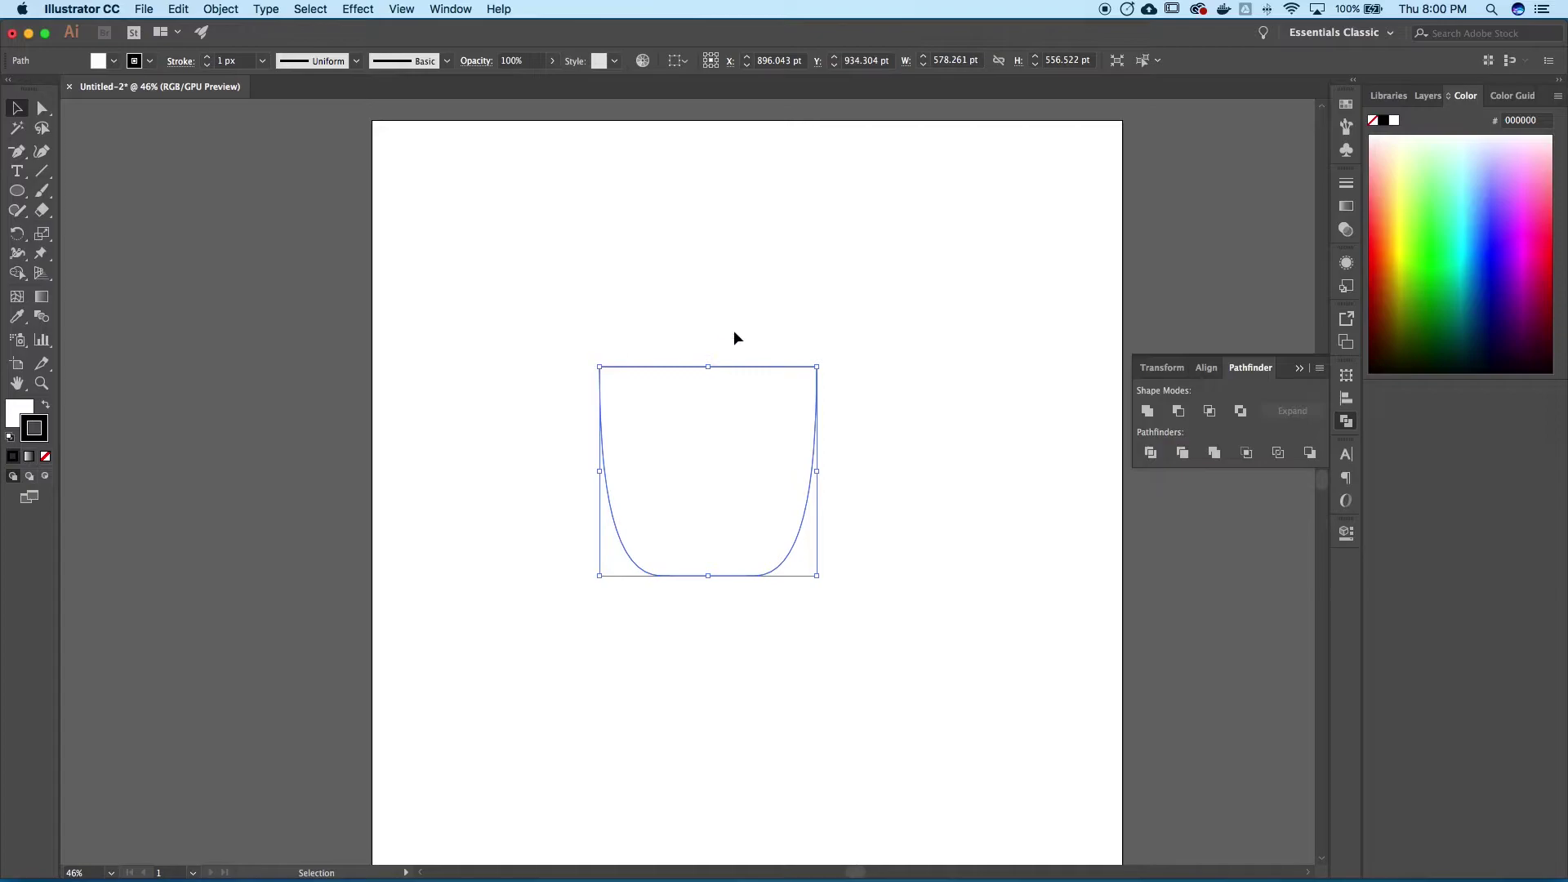
pyautogui.moveTo(816, 367)
pyautogui.mouseDown()
pyautogui.moveTo(726, 426)
pyautogui.moveTo(708, 472)
pyautogui.mouseUp()
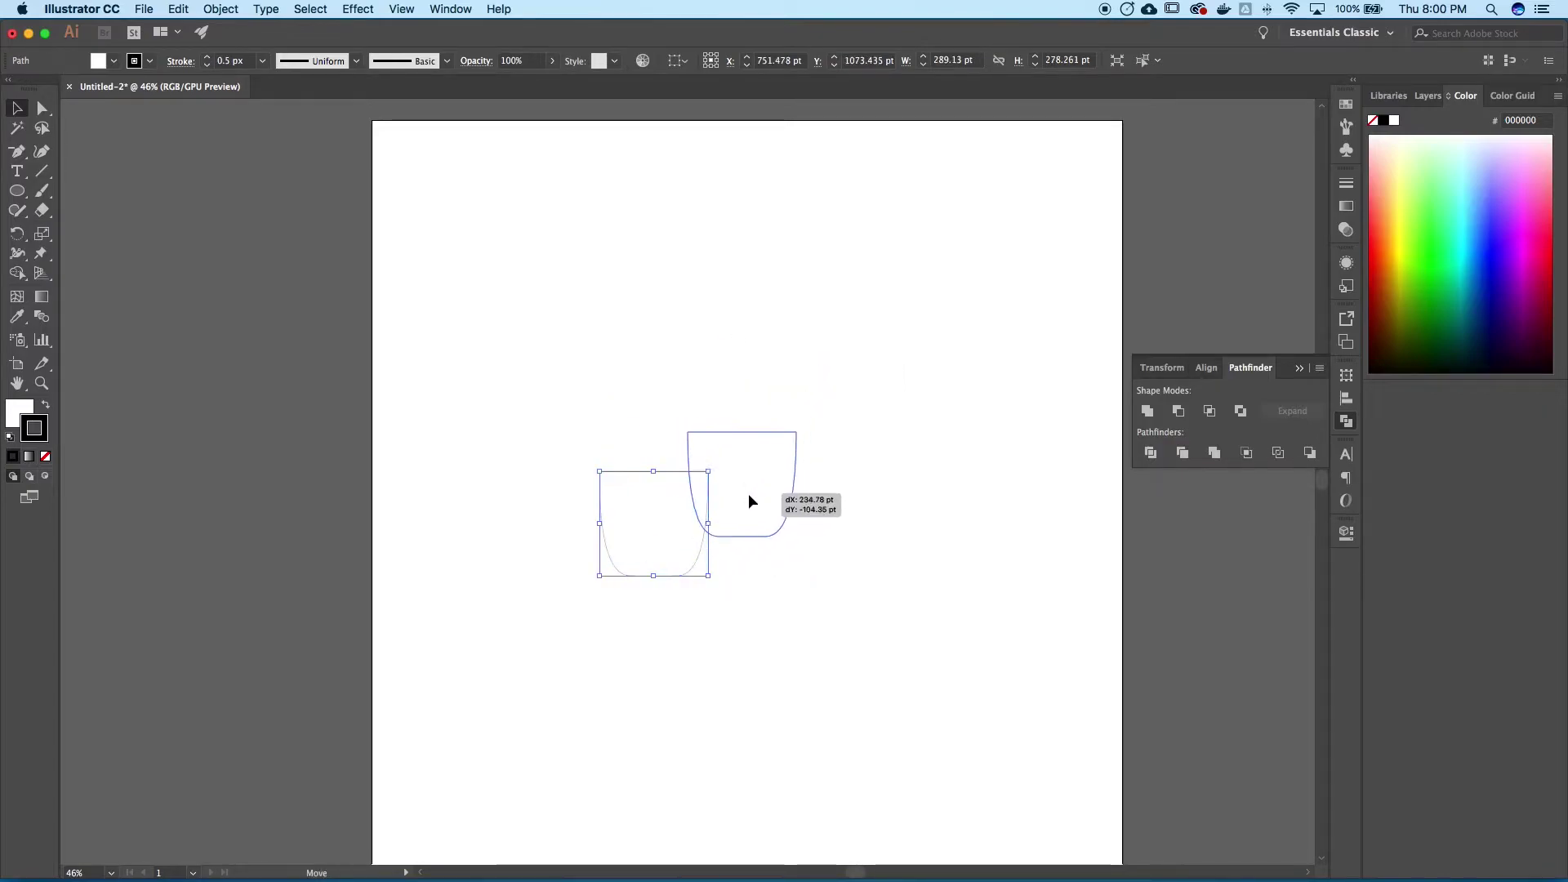
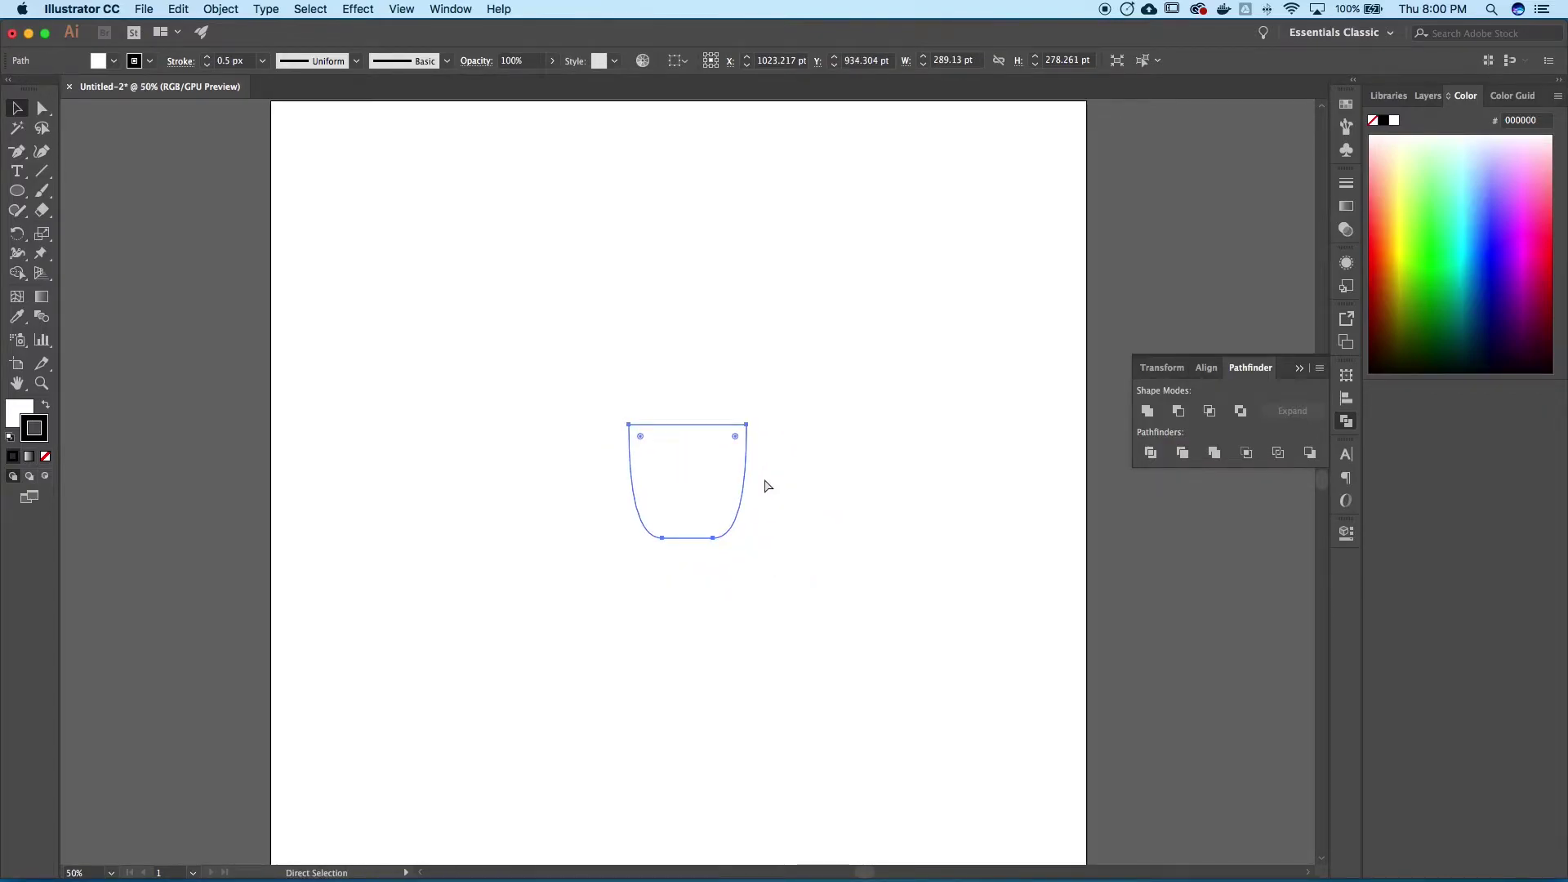
pyautogui.press('v')
pyautogui.moveTo(713, 468); pyautogui.dragTo(679, 469)
pyautogui.press('super+shift+a')
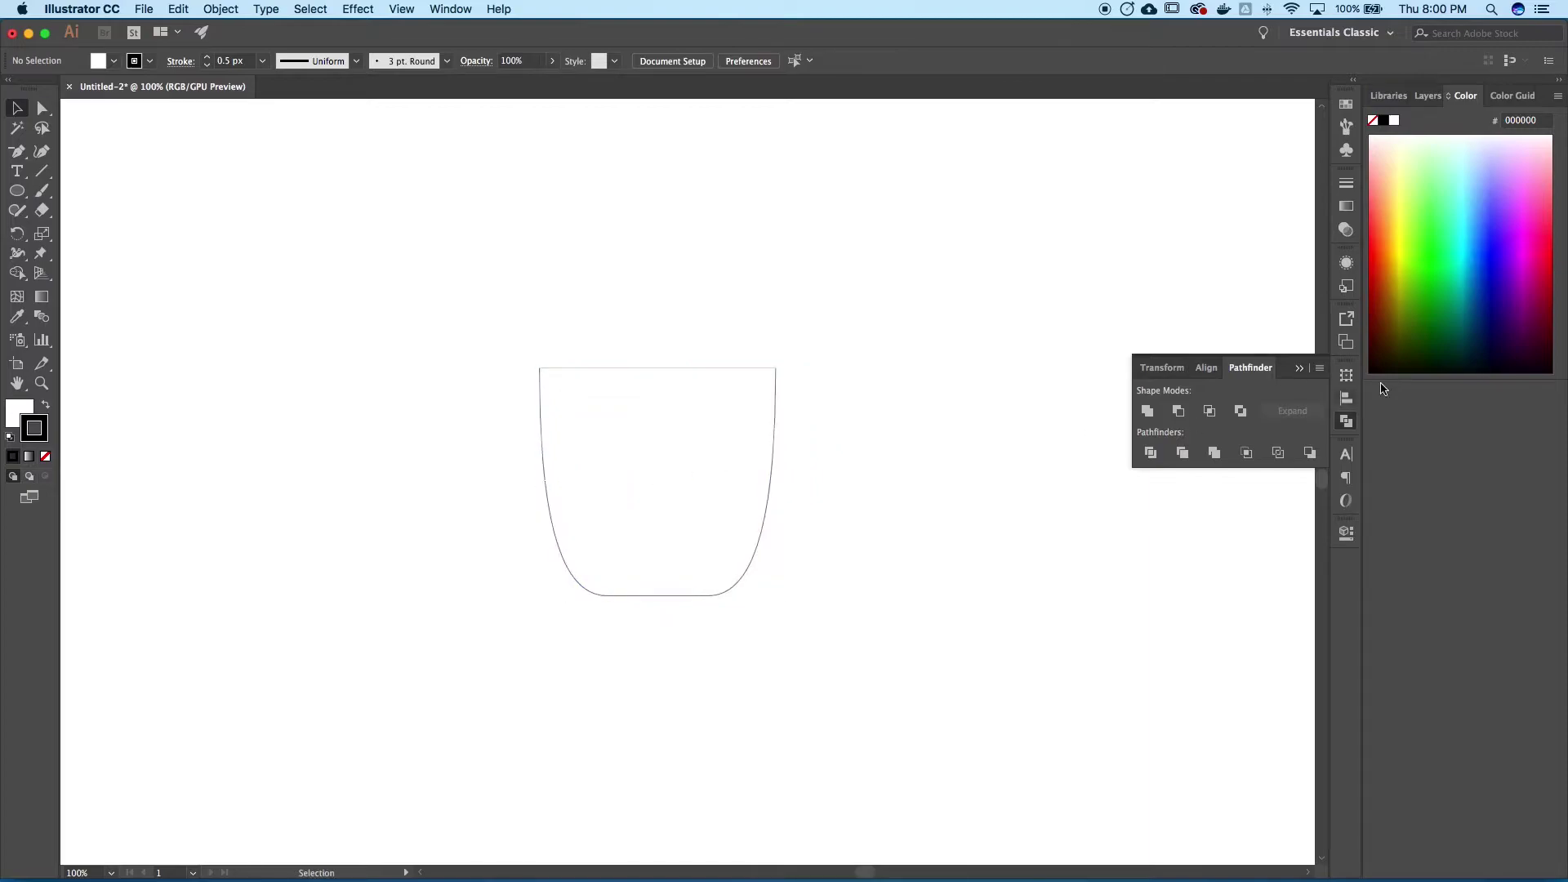
pyautogui.click(1343, 420)
# Set the cup outline's stroke weight to 5 px
pyautogui.moveTo(531, 336); pyautogui.dragTo(747, 664)
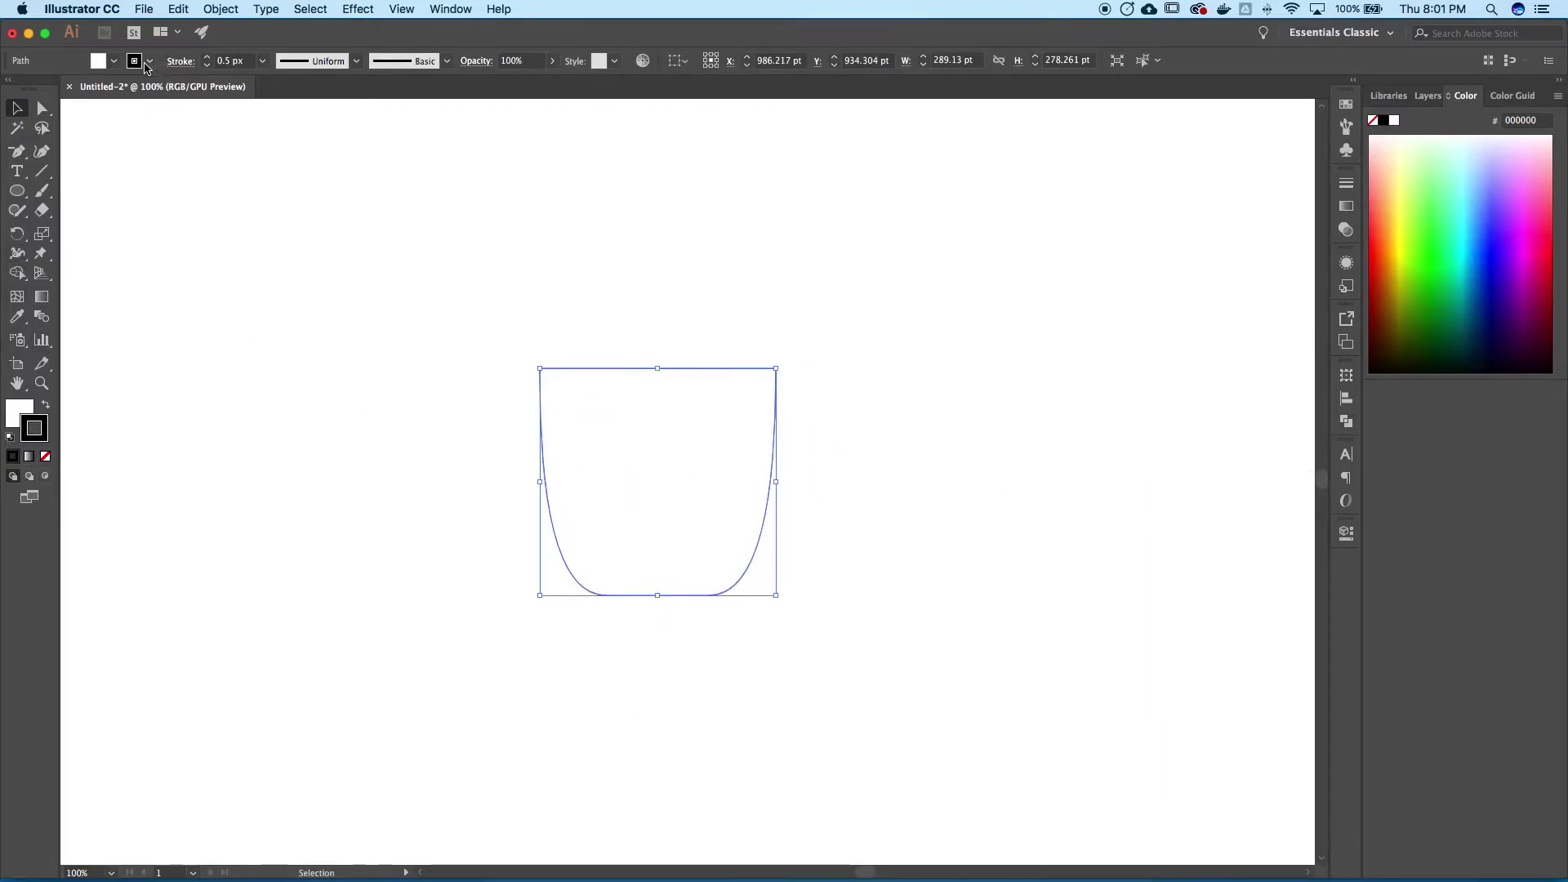
pyautogui.click(207, 58)
pyautogui.click(206, 58)
pyautogui.click(207, 58)
pyautogui.click(207, 58)
pyautogui.click(206, 58)
pyautogui.click(465, 322)
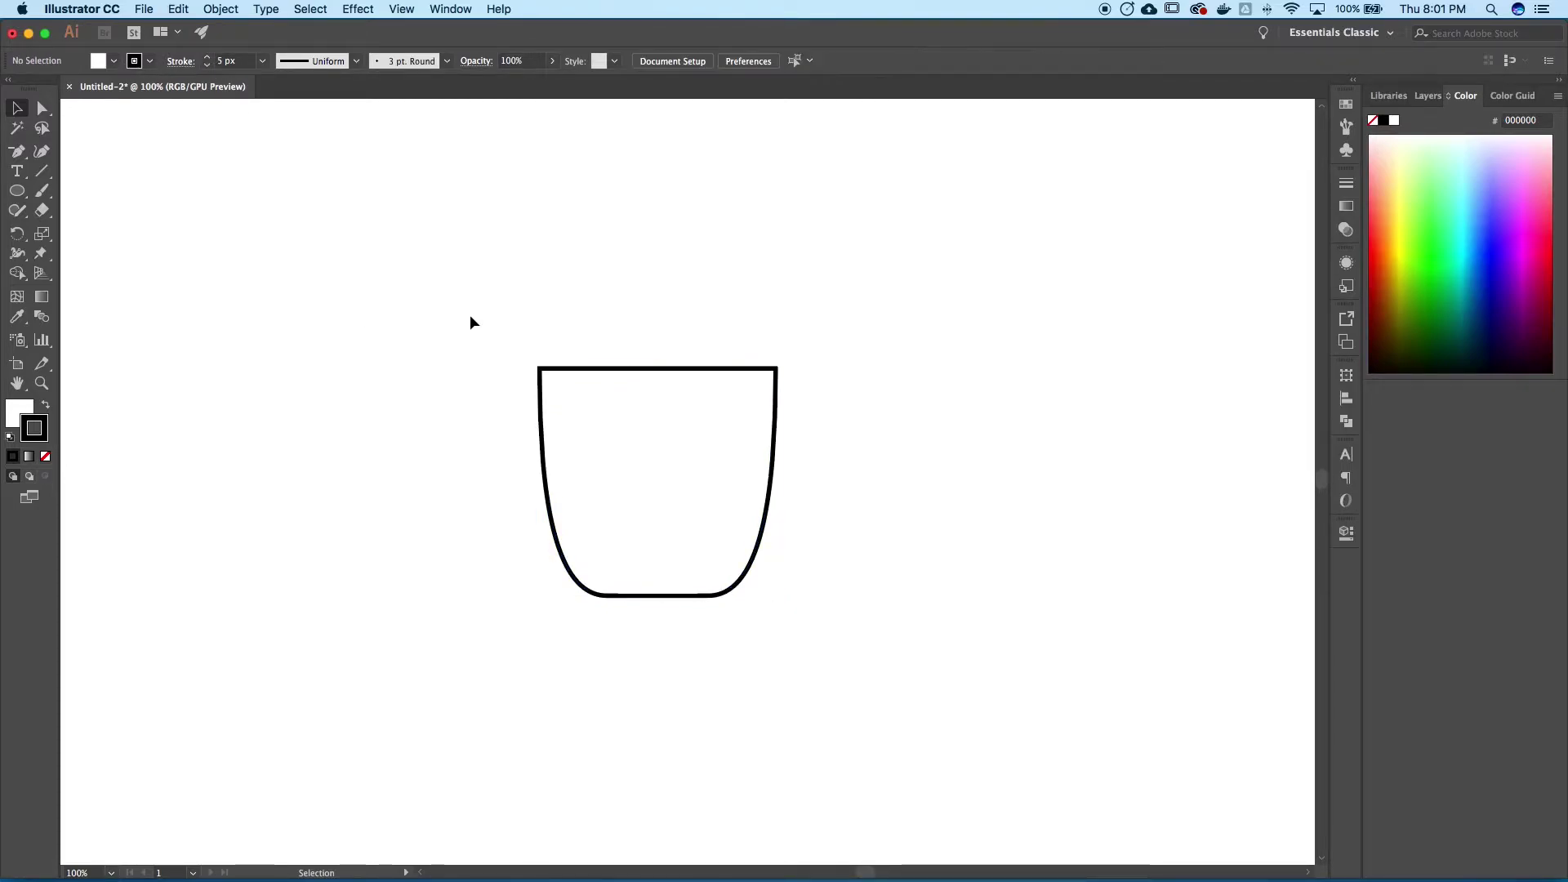
# Give the cup outline's stroke round corner joins
pyautogui.moveTo(425, 289); pyautogui.dragTo(916, 623)
pyautogui.click(943, 629)
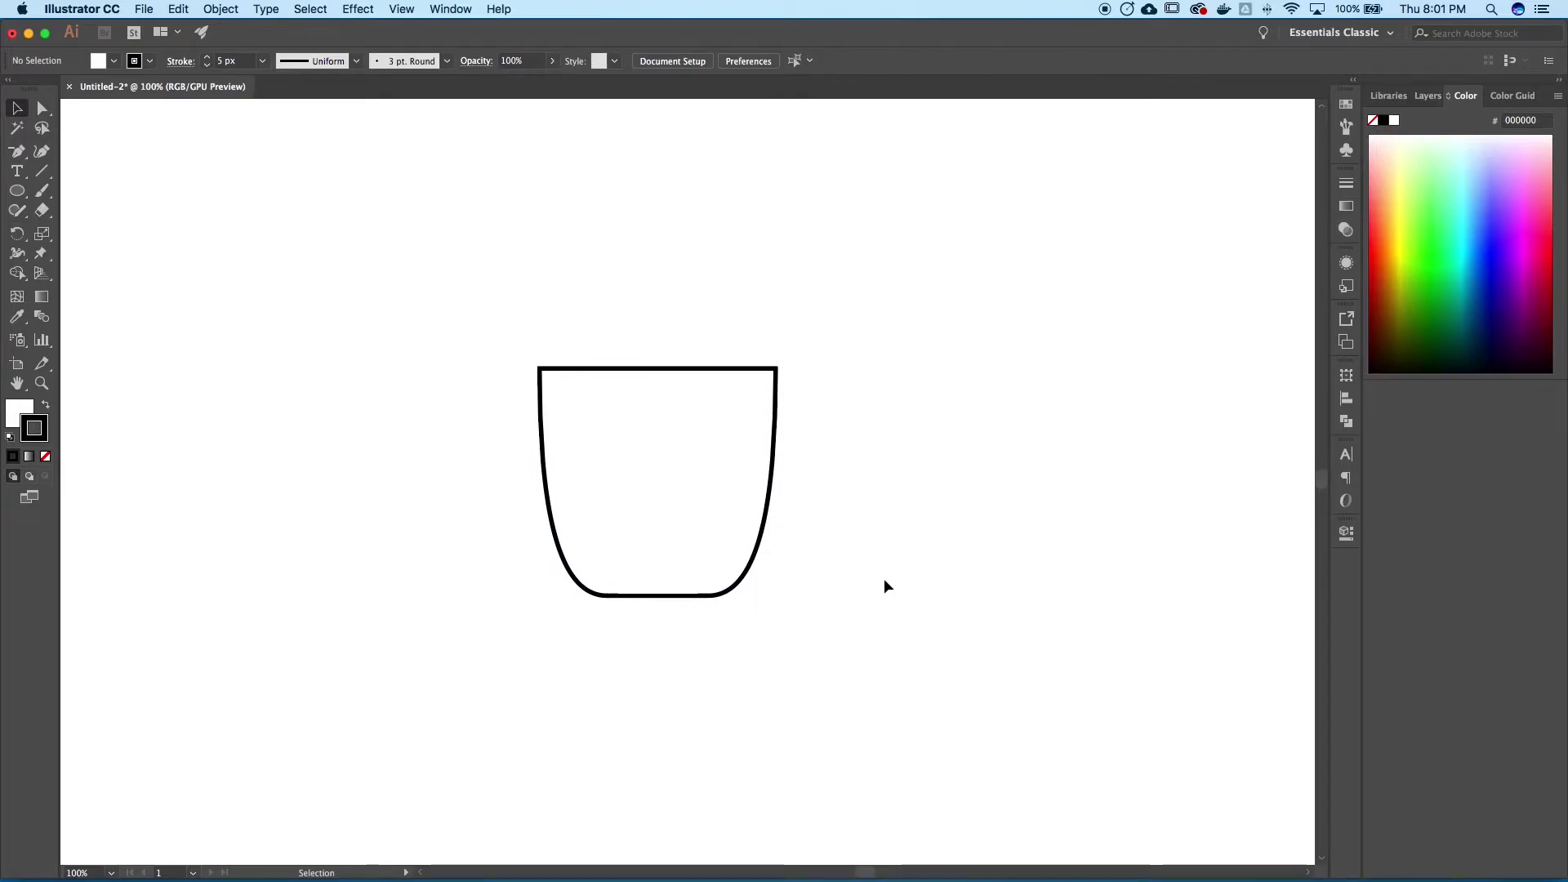
pyautogui.moveTo(984, 731); pyautogui.dragTo(346, 223)
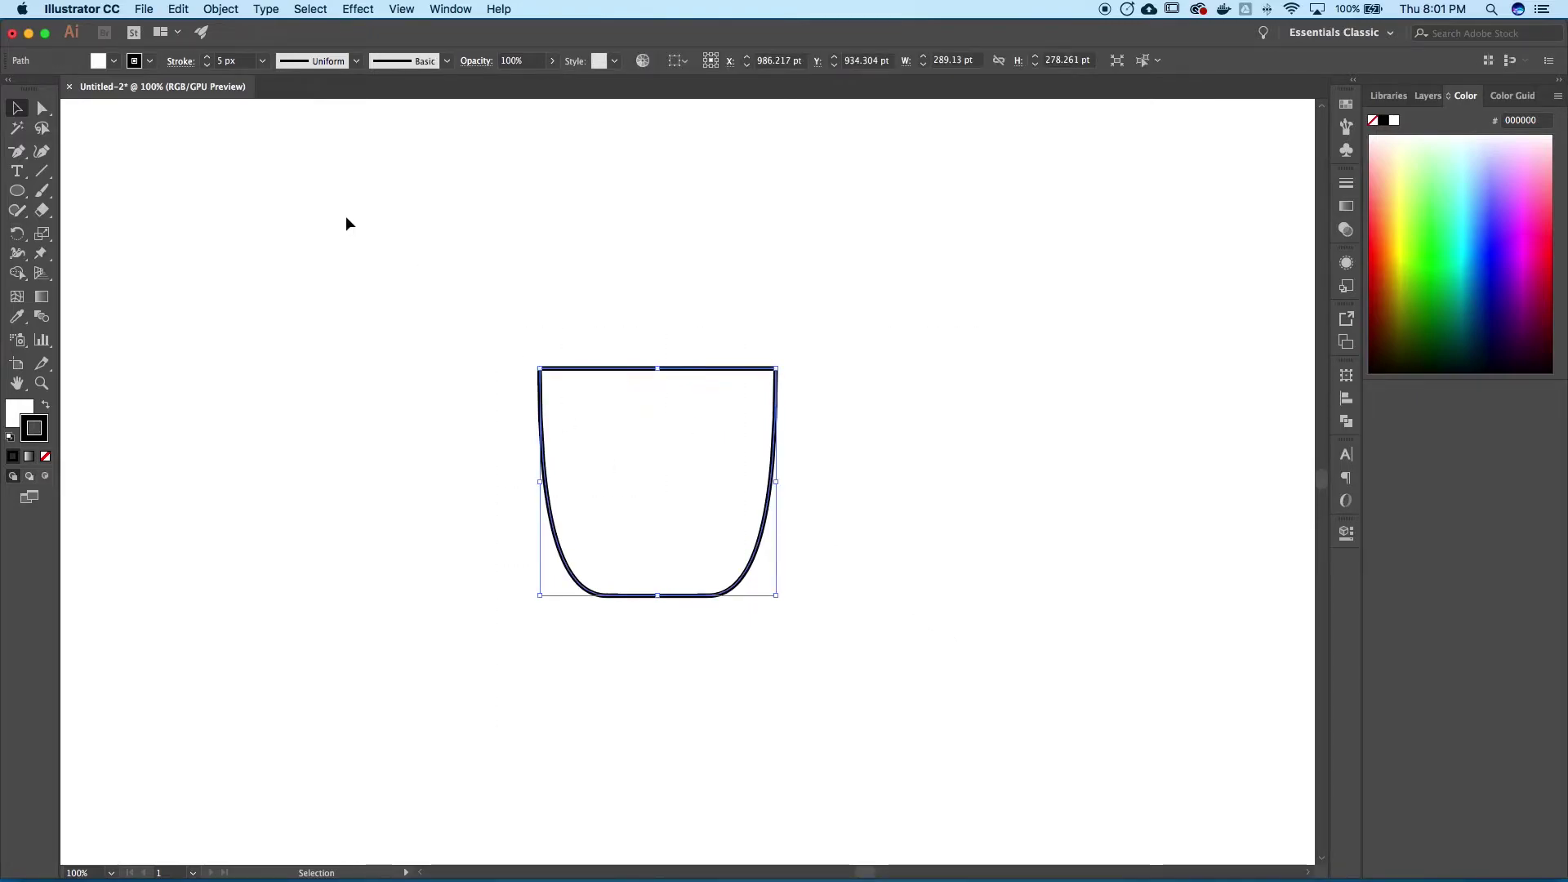
pyautogui.click(182, 67)
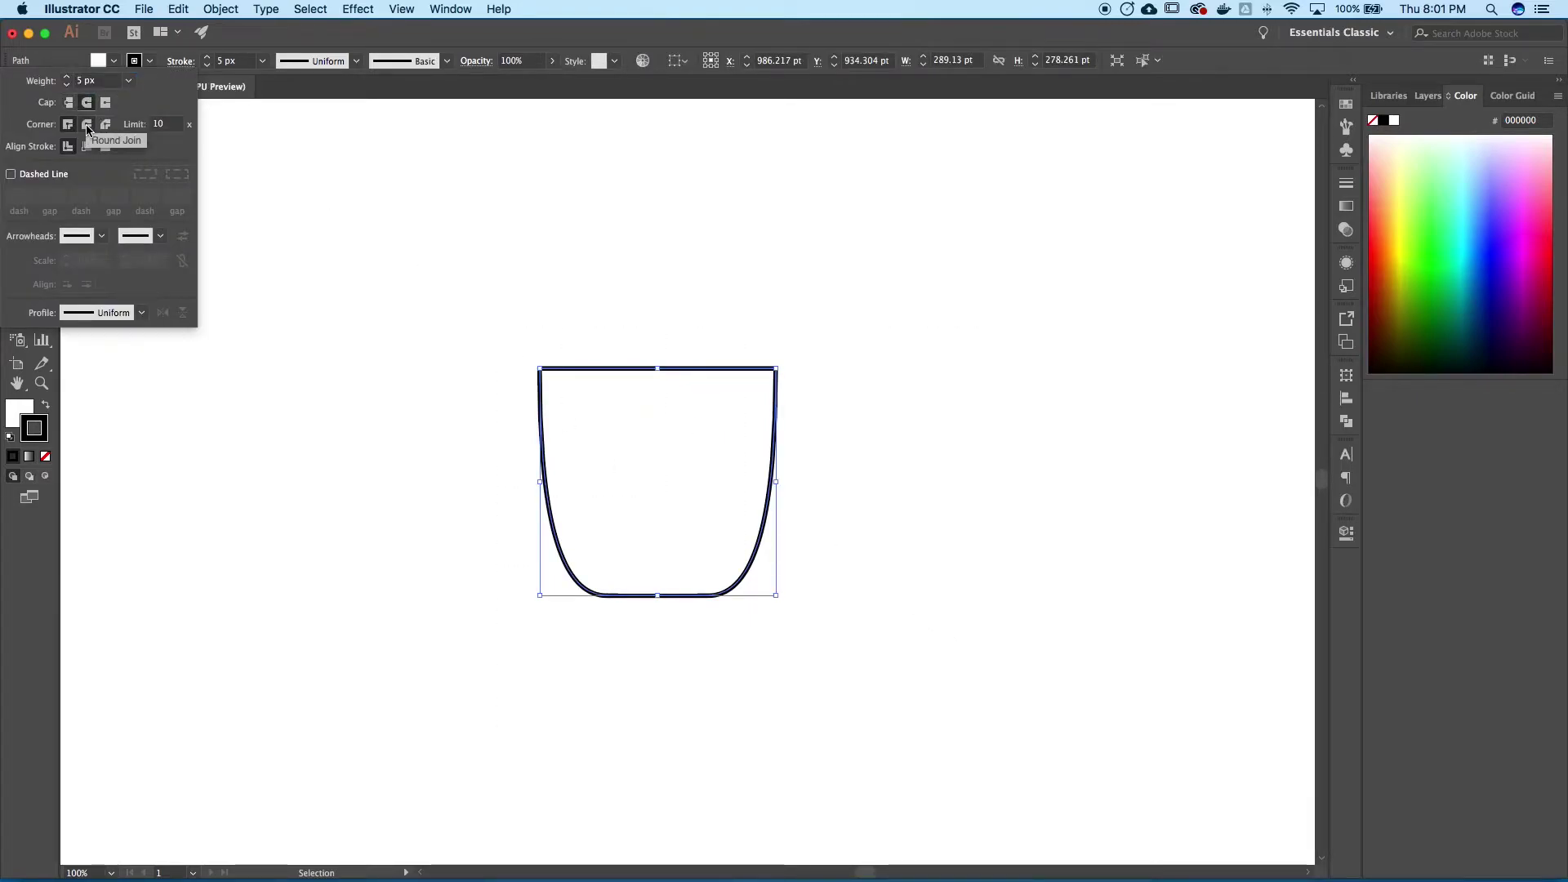
pyautogui.click(395, 349)
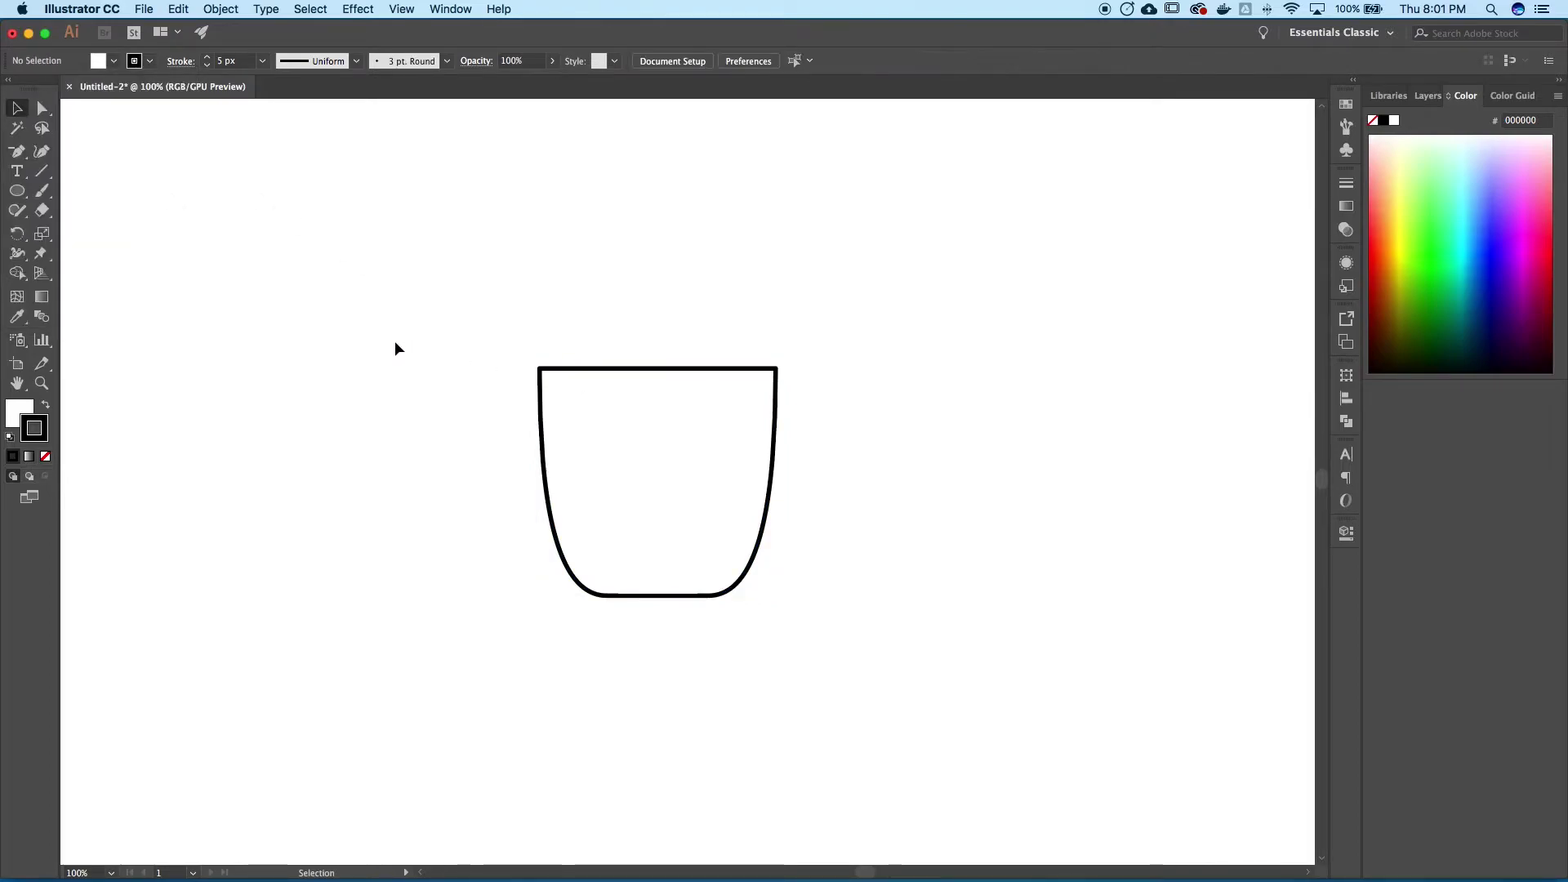
pyautogui.moveTo(499, 334); pyautogui.dragTo(851, 698)
pyautogui.press('super+shift+a')
# Draw a closed handle shape about 192 by 220 pt with the Pen tool, starting and ending on the cup's right edge
pyautogui.moveTo(25, 157); pyautogui.dragTo(82, 150)
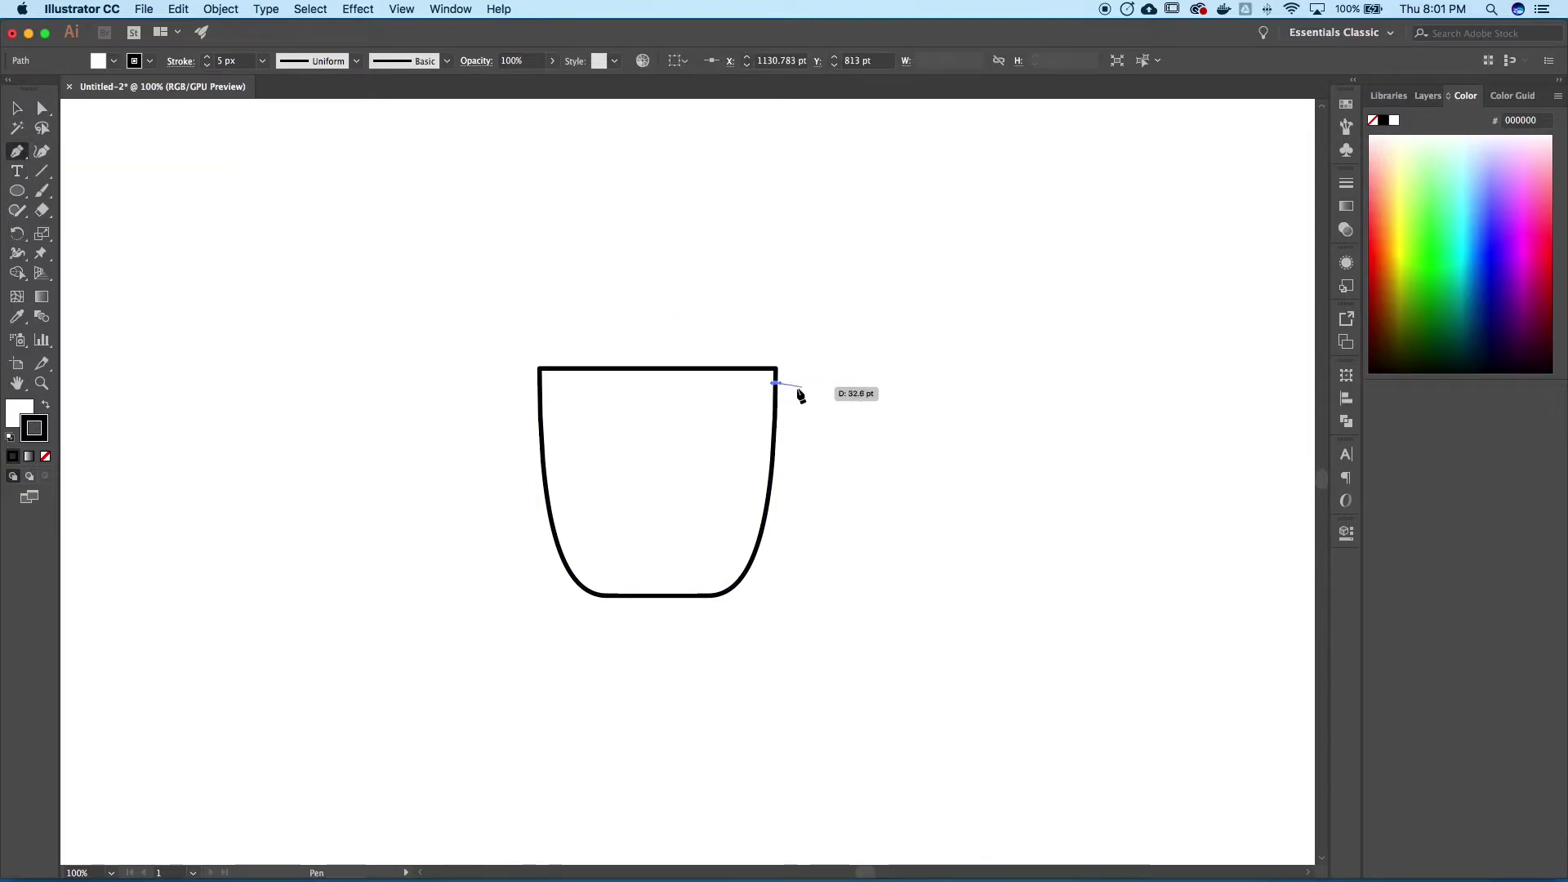
pyautogui.click(775, 383)
pyautogui.moveTo(892, 383); pyautogui.dragTo(917, 383)
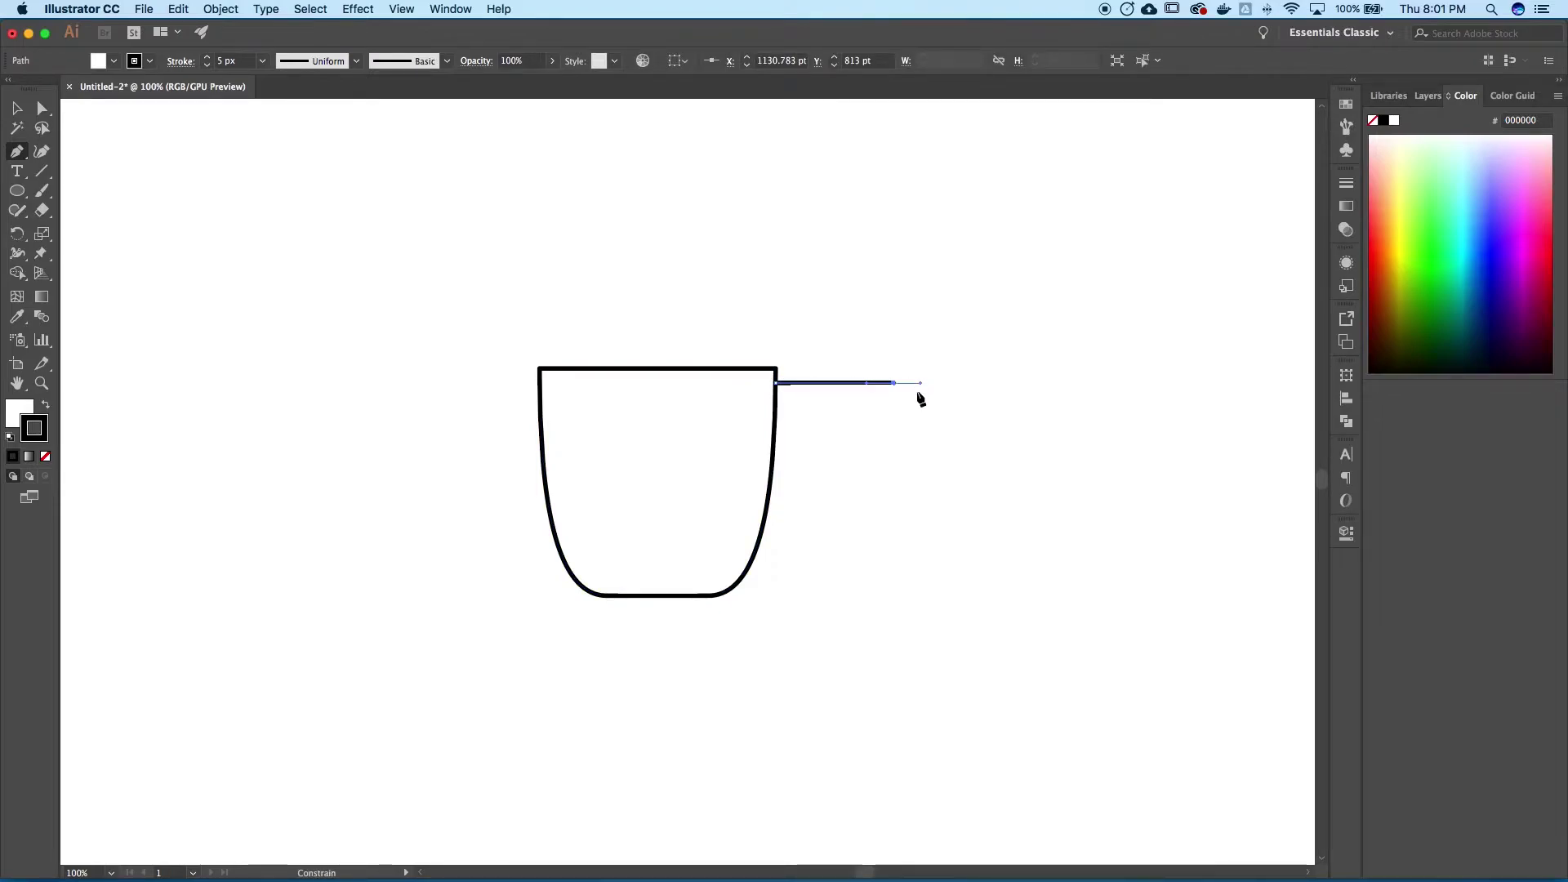
pyautogui.moveTo(834, 547)
pyautogui.mouseDown()
pyautogui.moveTo(776, 580)
pyautogui.moveTo(760, 564)
pyautogui.mouseUp()
pyautogui.click(751, 566)
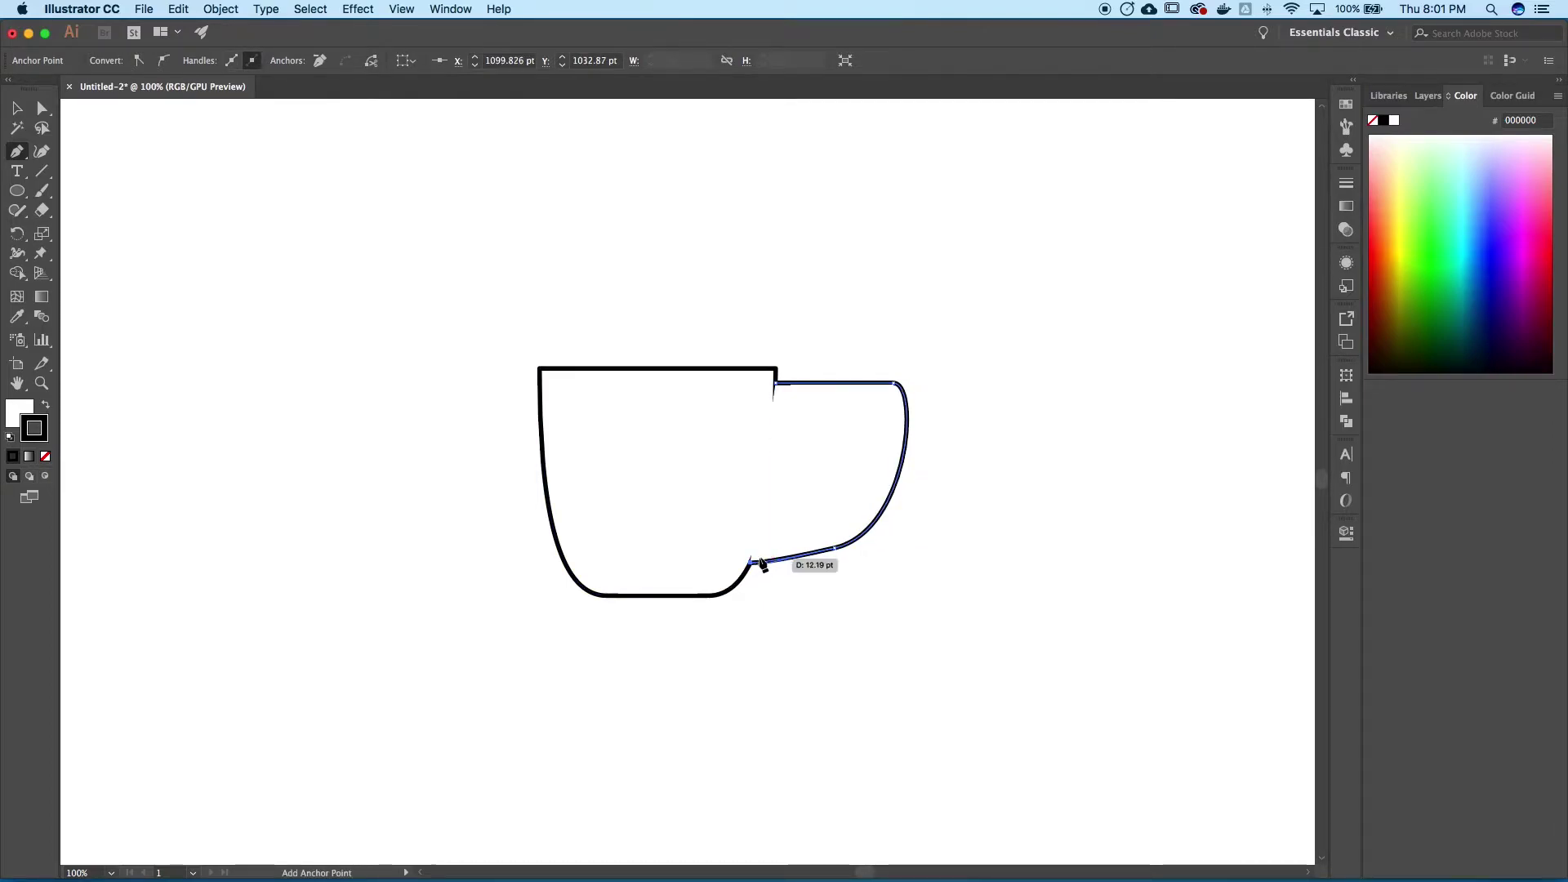
pyautogui.click(776, 384)
pyautogui.keyDown('super'); pyautogui.click(454, 352); pyautogui.keyUp('super')
pyautogui.press('v')
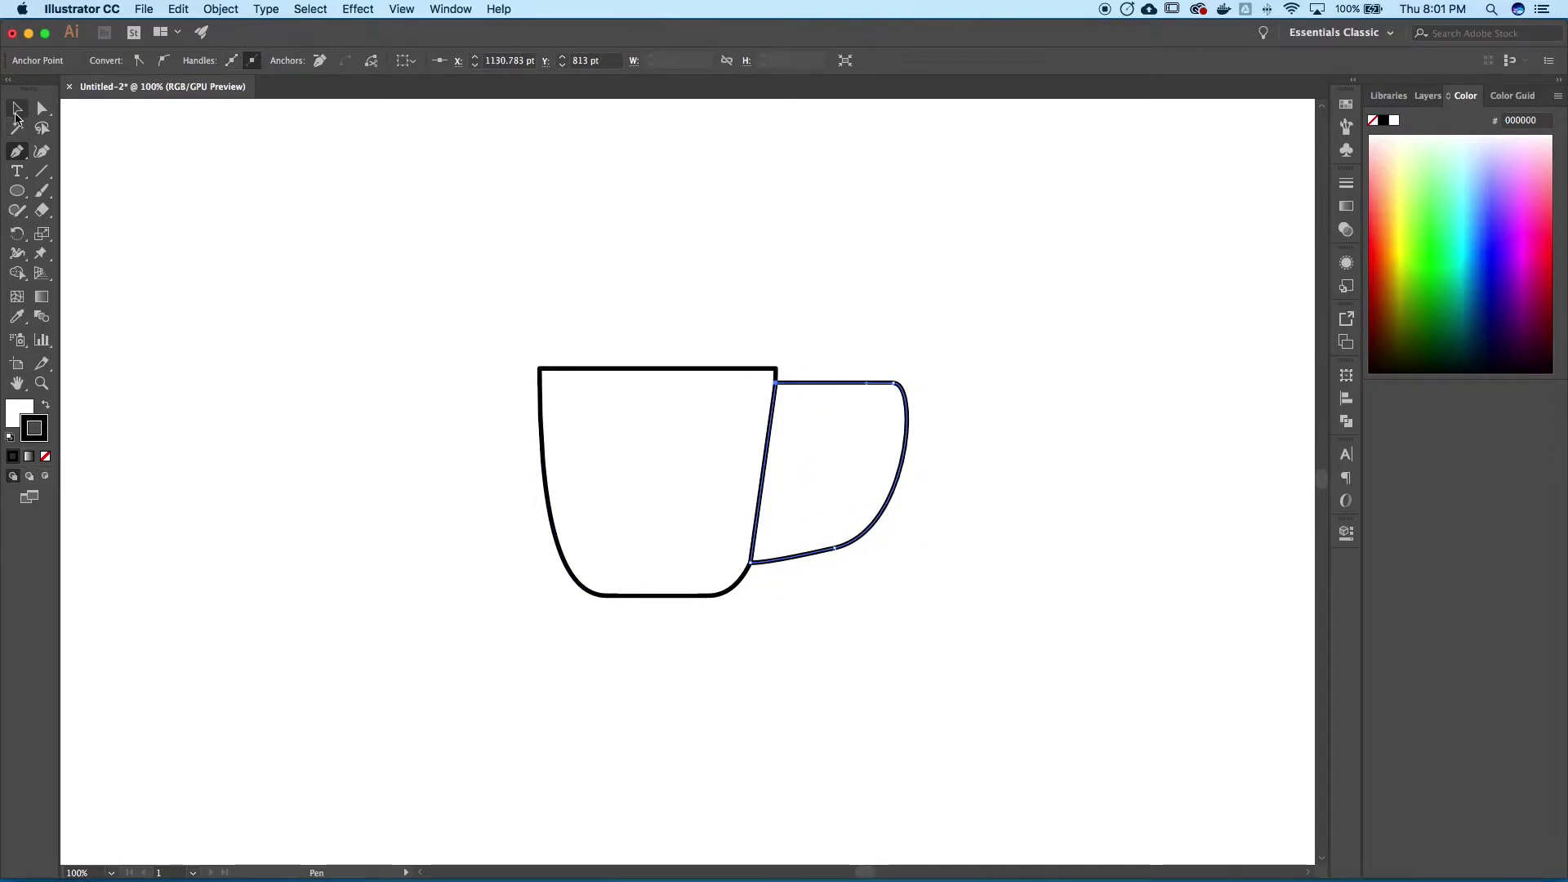
# Send the handle shape behind the cup body
pyautogui.click(887, 515)
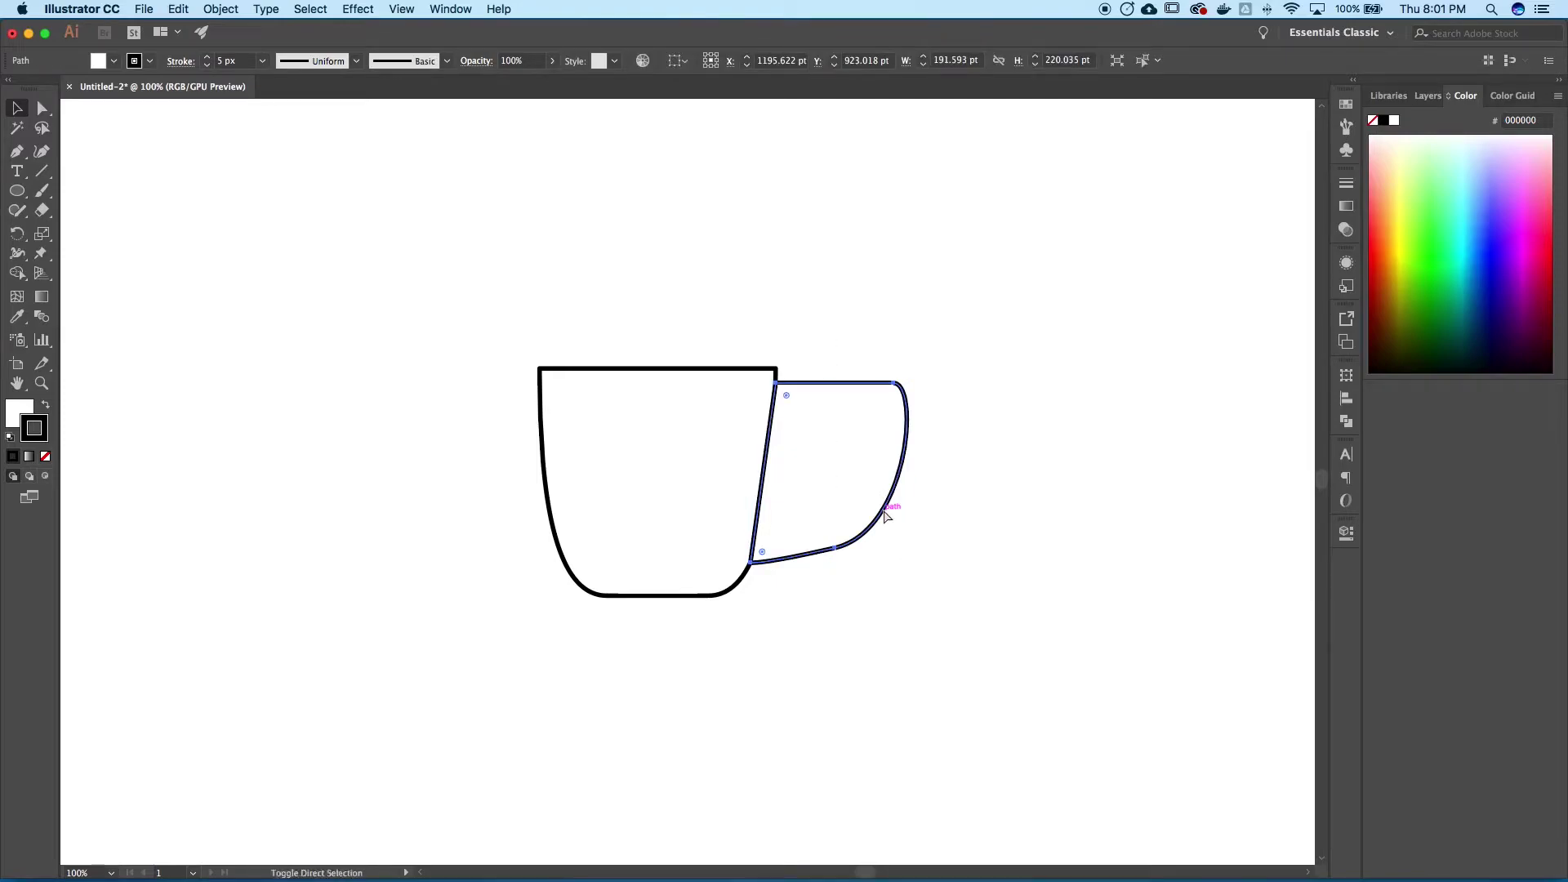
pyautogui.press('super+shift+bracketleft')
pyautogui.click(972, 437)
pyautogui.click(885, 463)
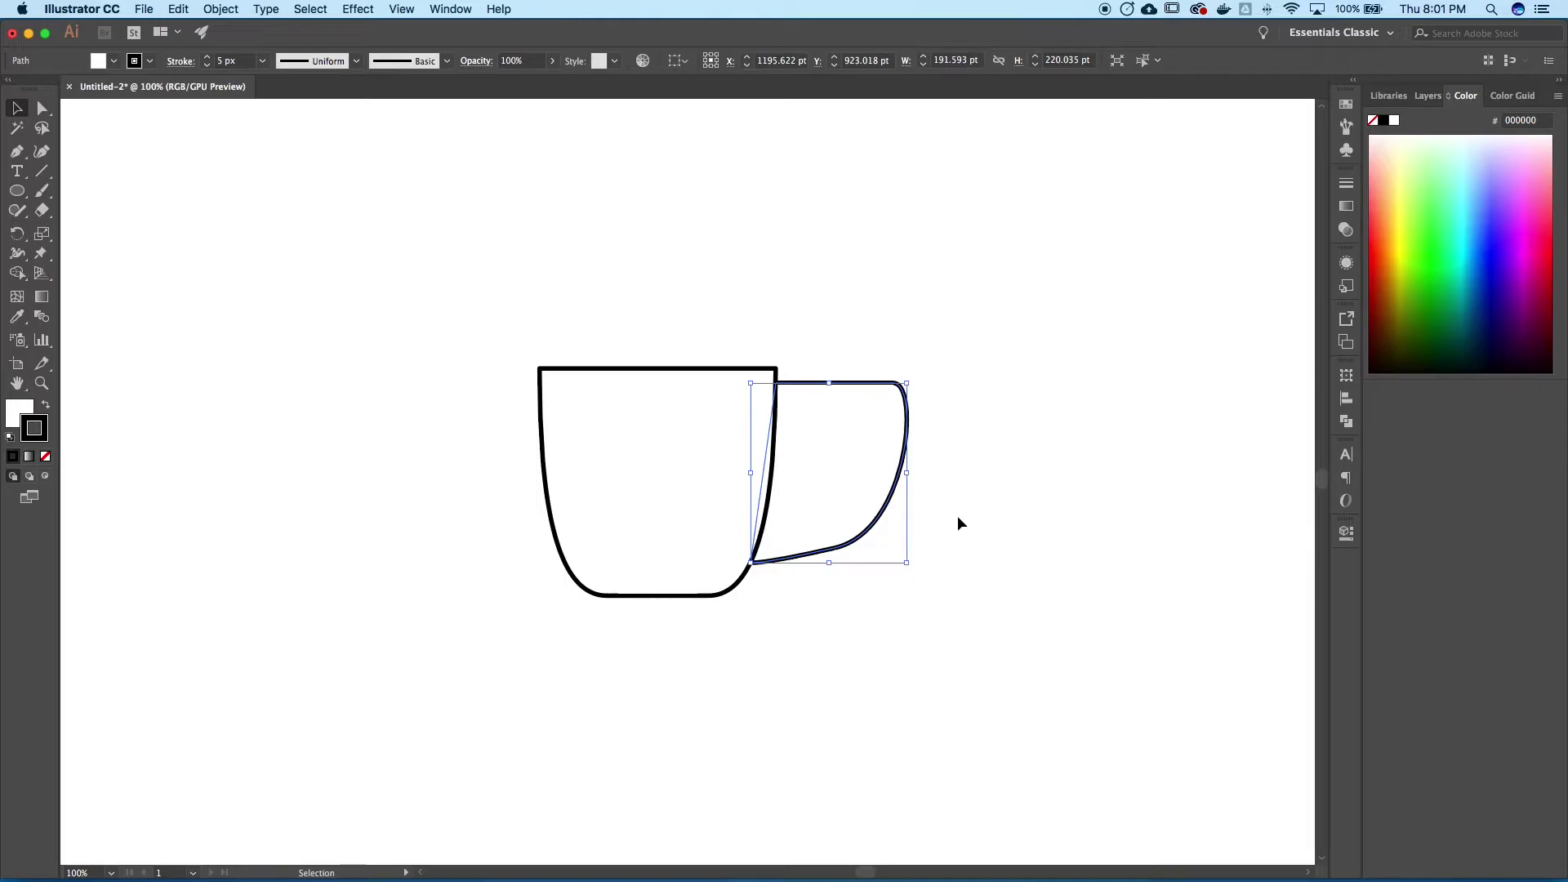
pyautogui.click(1011, 483)
pyautogui.click(16, 151)
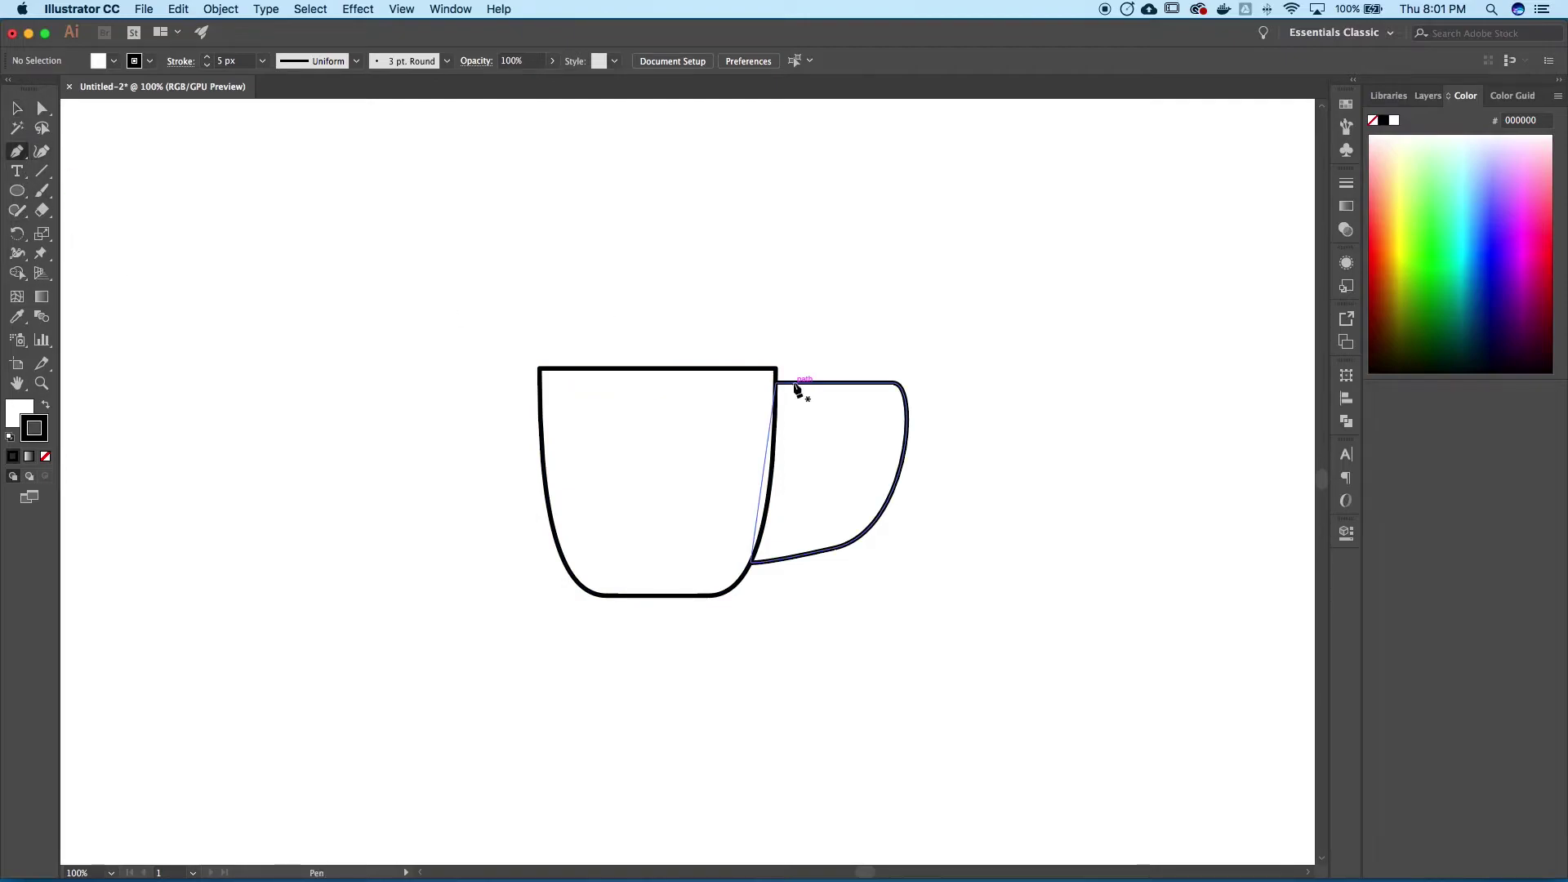
pyautogui.moveTo(776, 412); pyautogui.dragTo(867, 408)
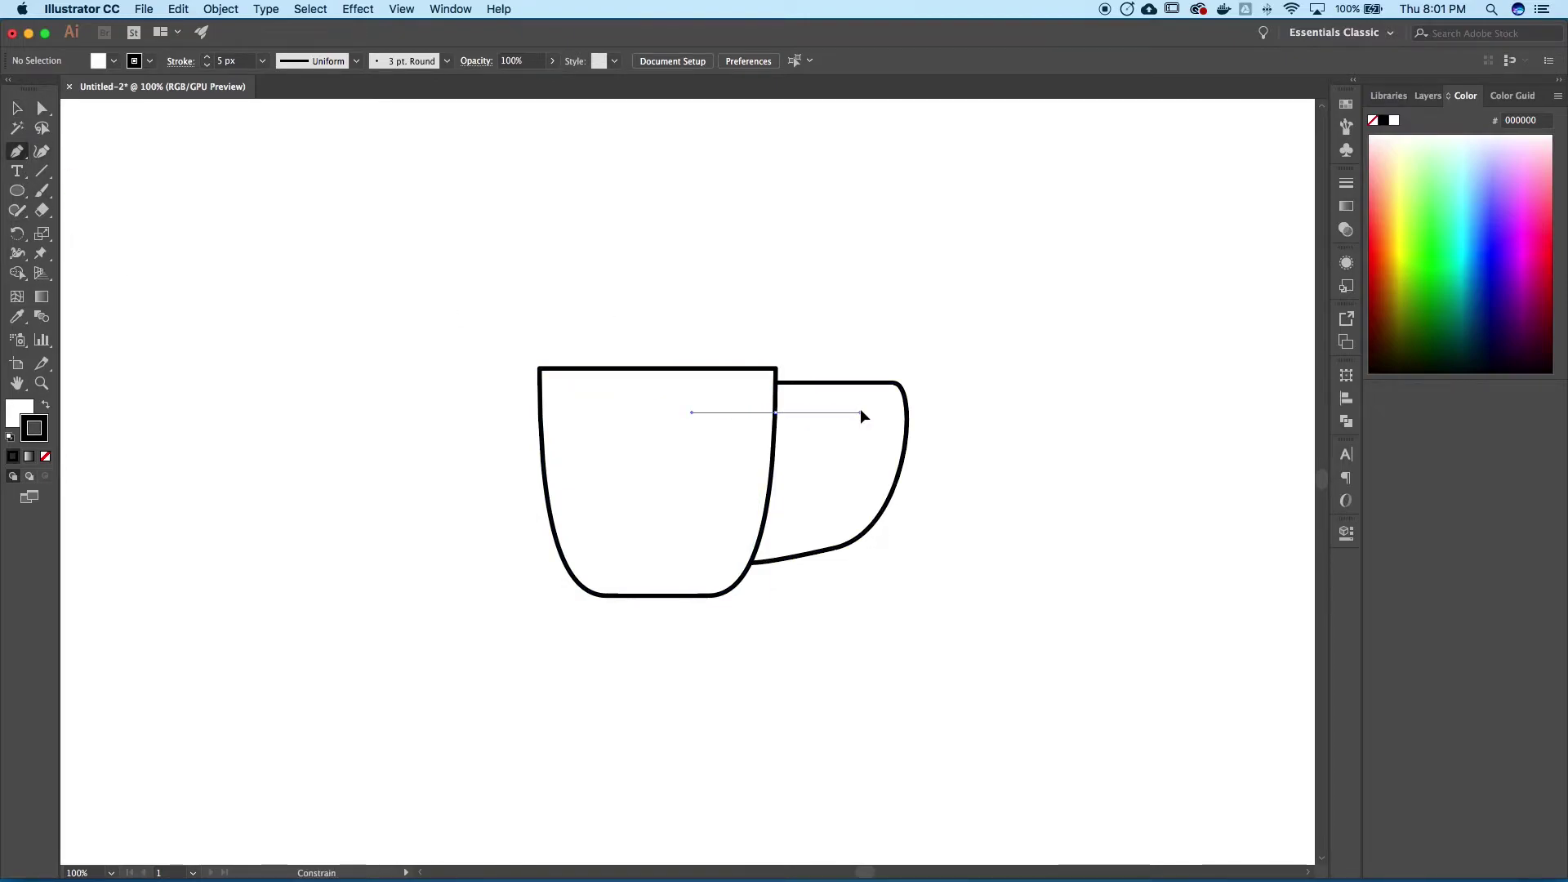
pyautogui.press('Escape')
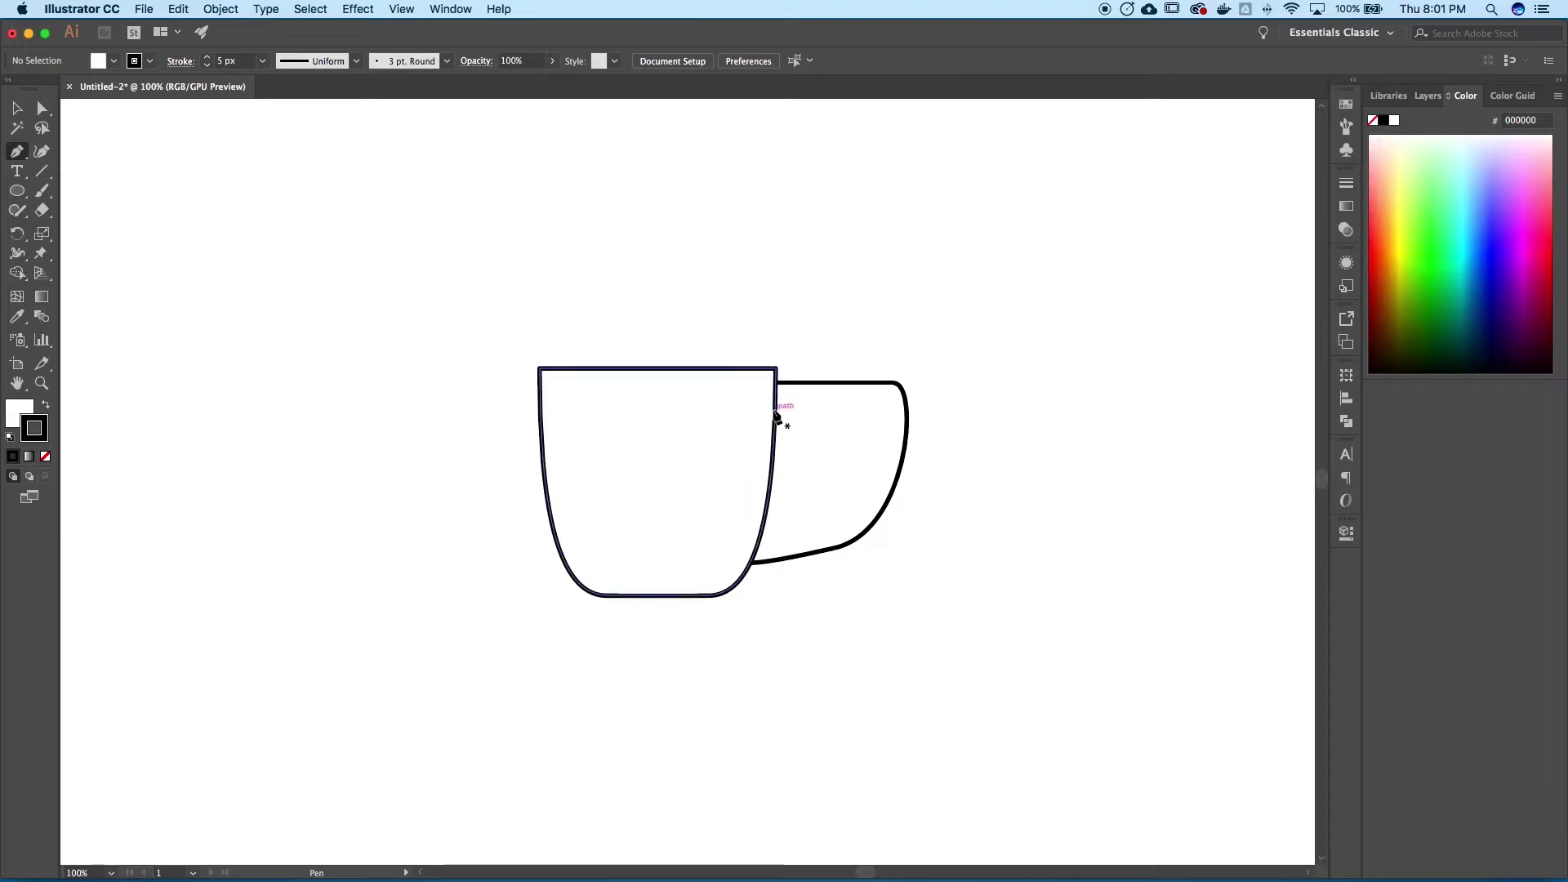
# Create an inner copy of the handle shape with Offset Path at -40 pt, using miter joins and a miter limit of 4
pyautogui.click(17, 108)
pyautogui.click(866, 433)
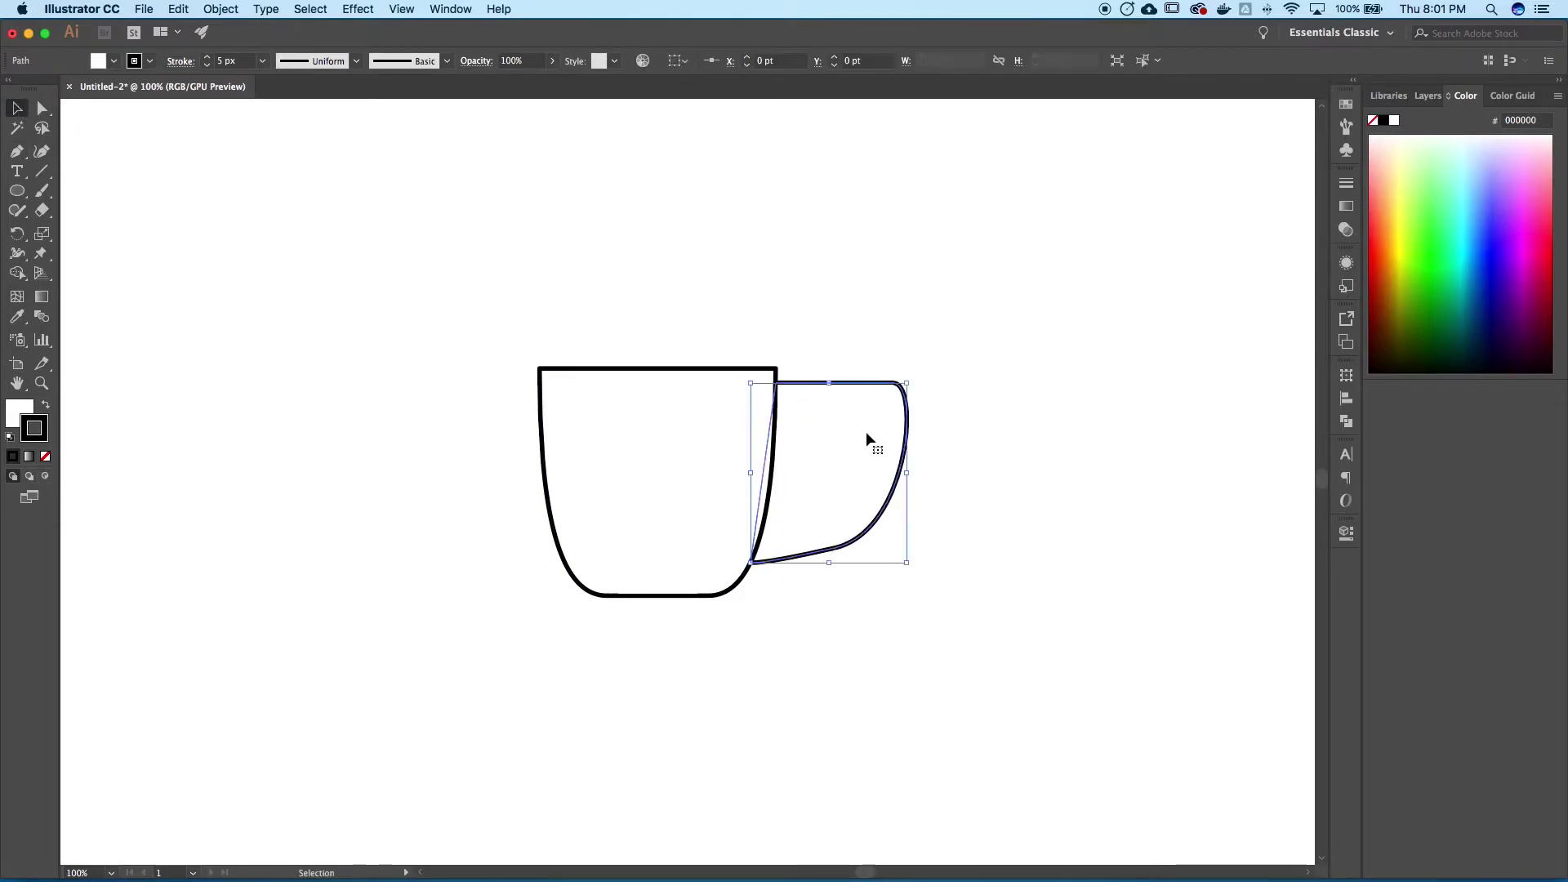
pyautogui.click(223, 9)
pyautogui.moveTo(274, 357)
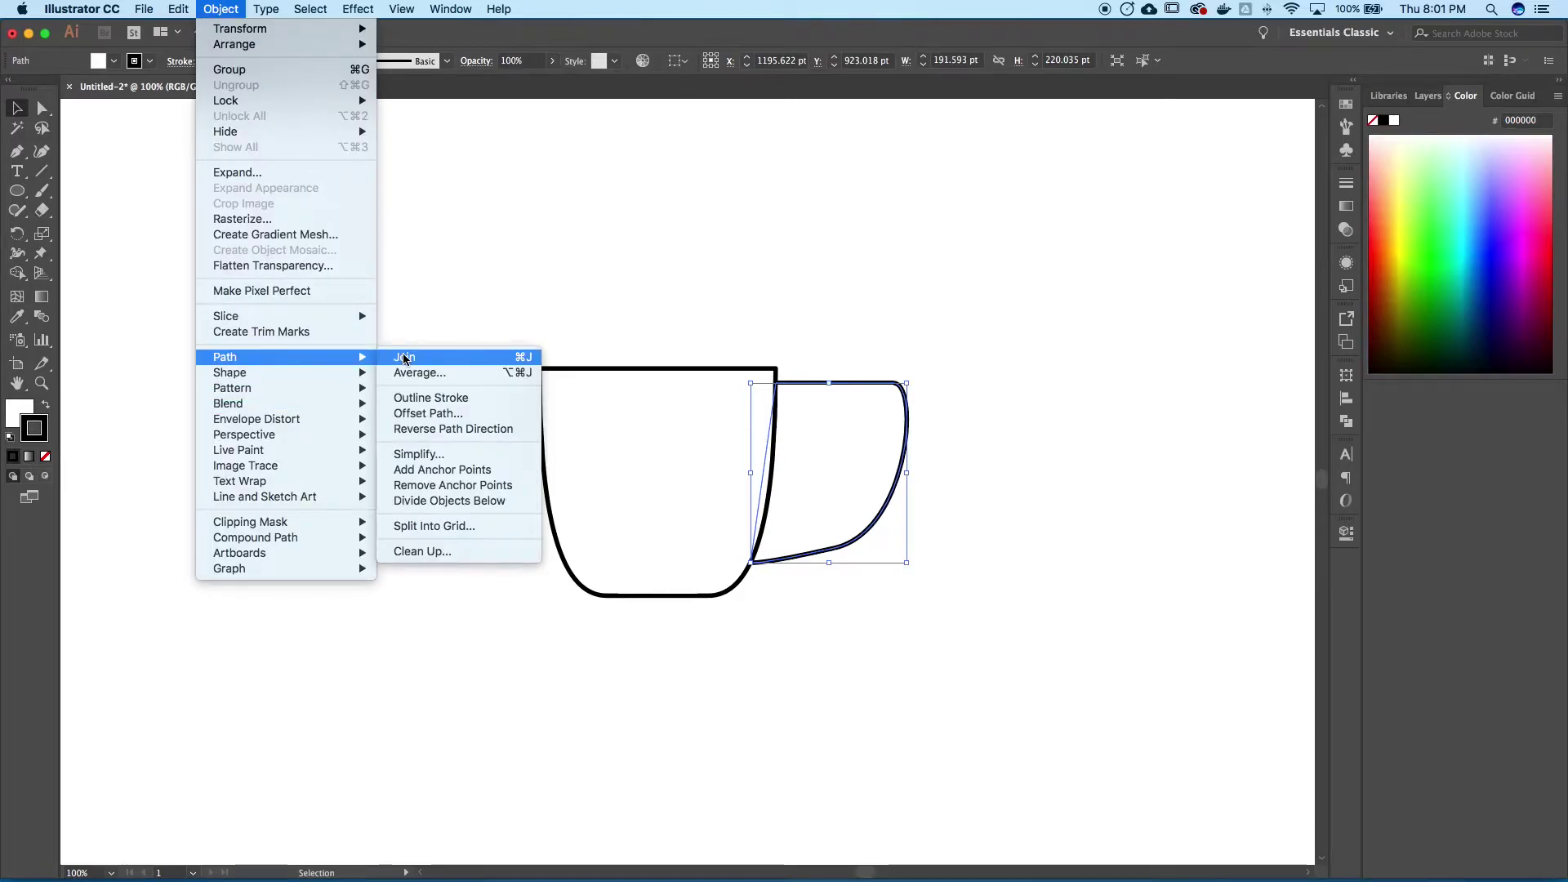
pyautogui.click(454, 414)
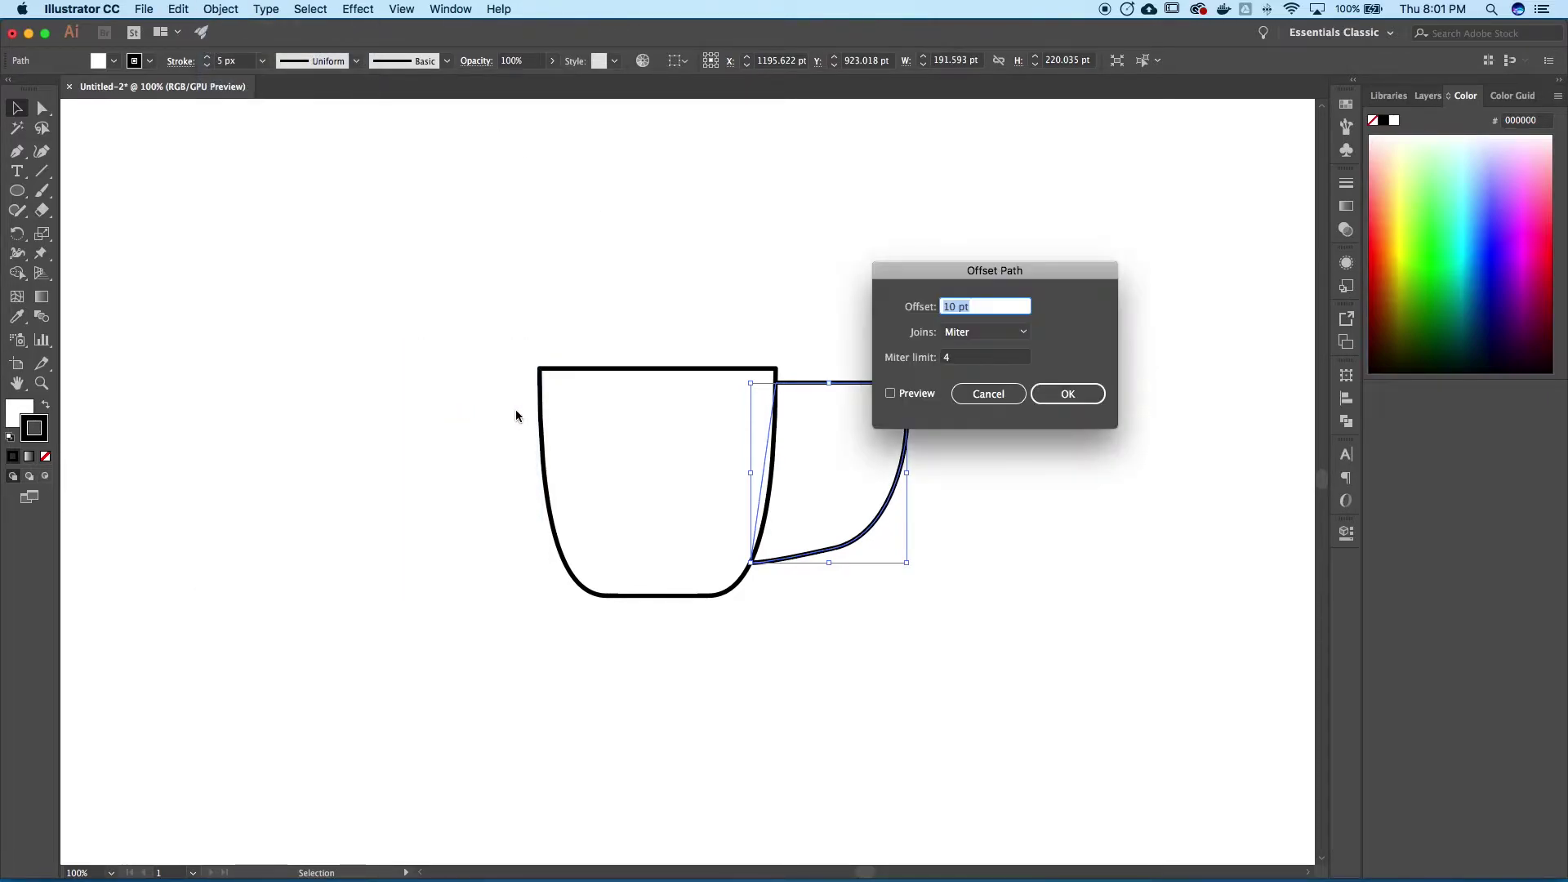
pyautogui.moveTo(955, 283); pyautogui.dragTo(994, 198)
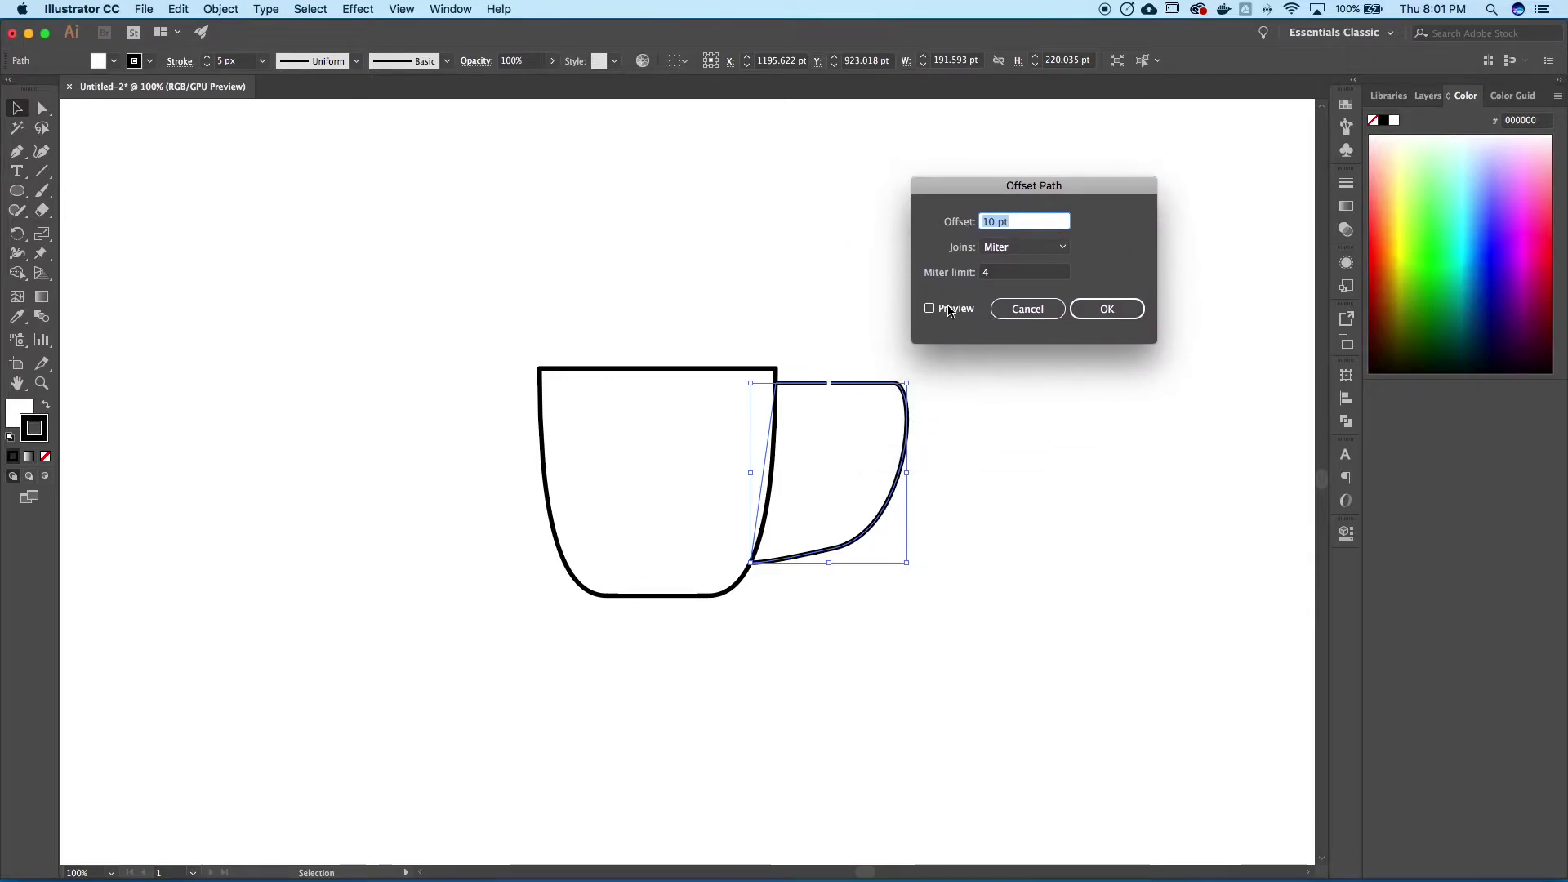
pyautogui.click(950, 313)
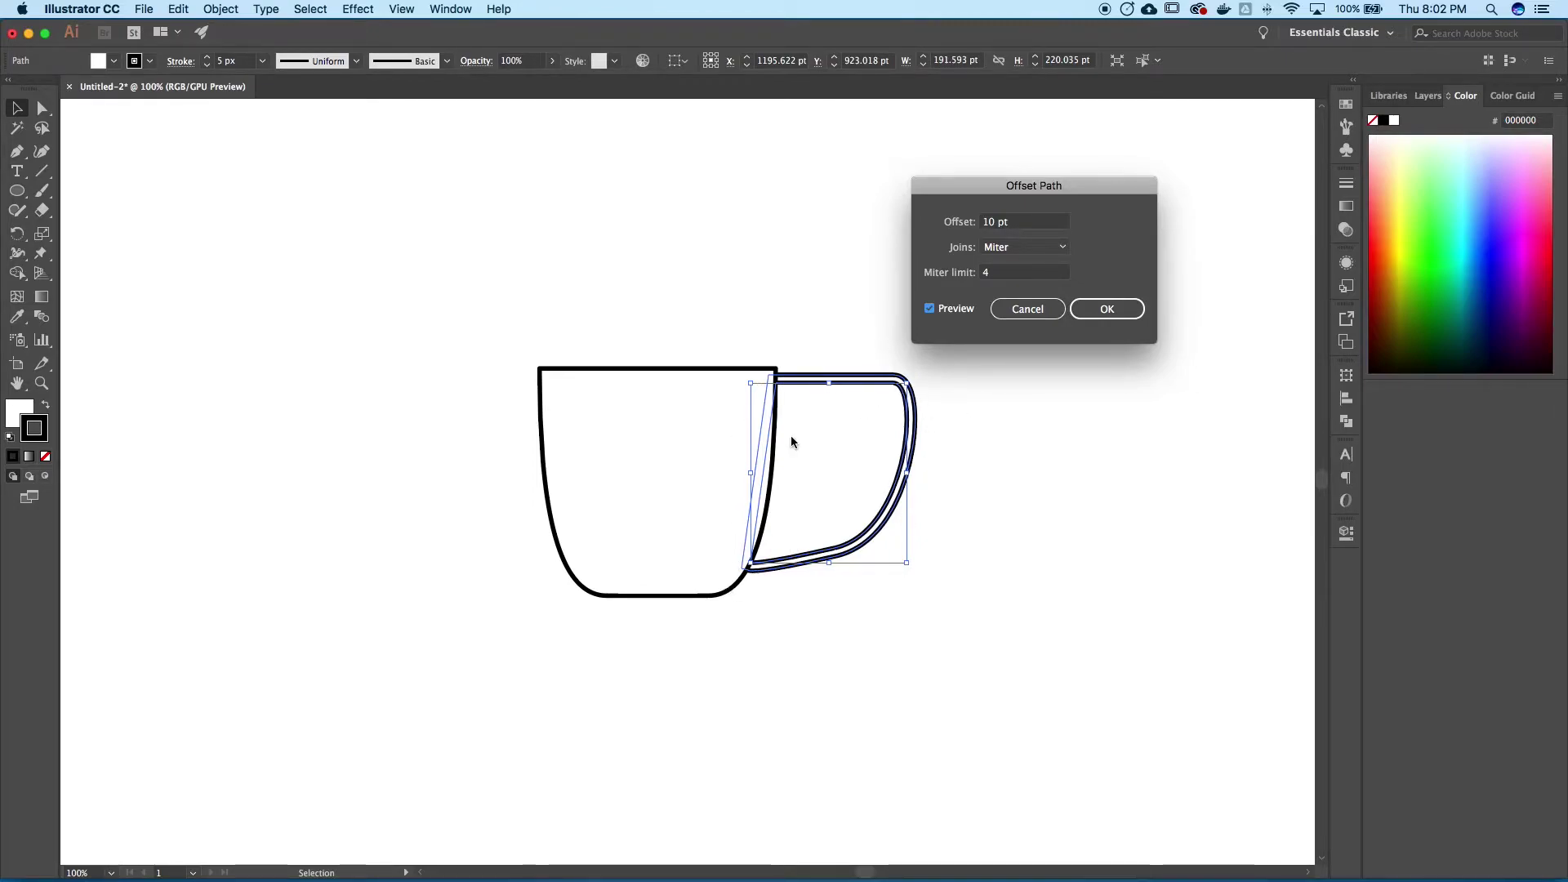
pyautogui.click(988, 222)
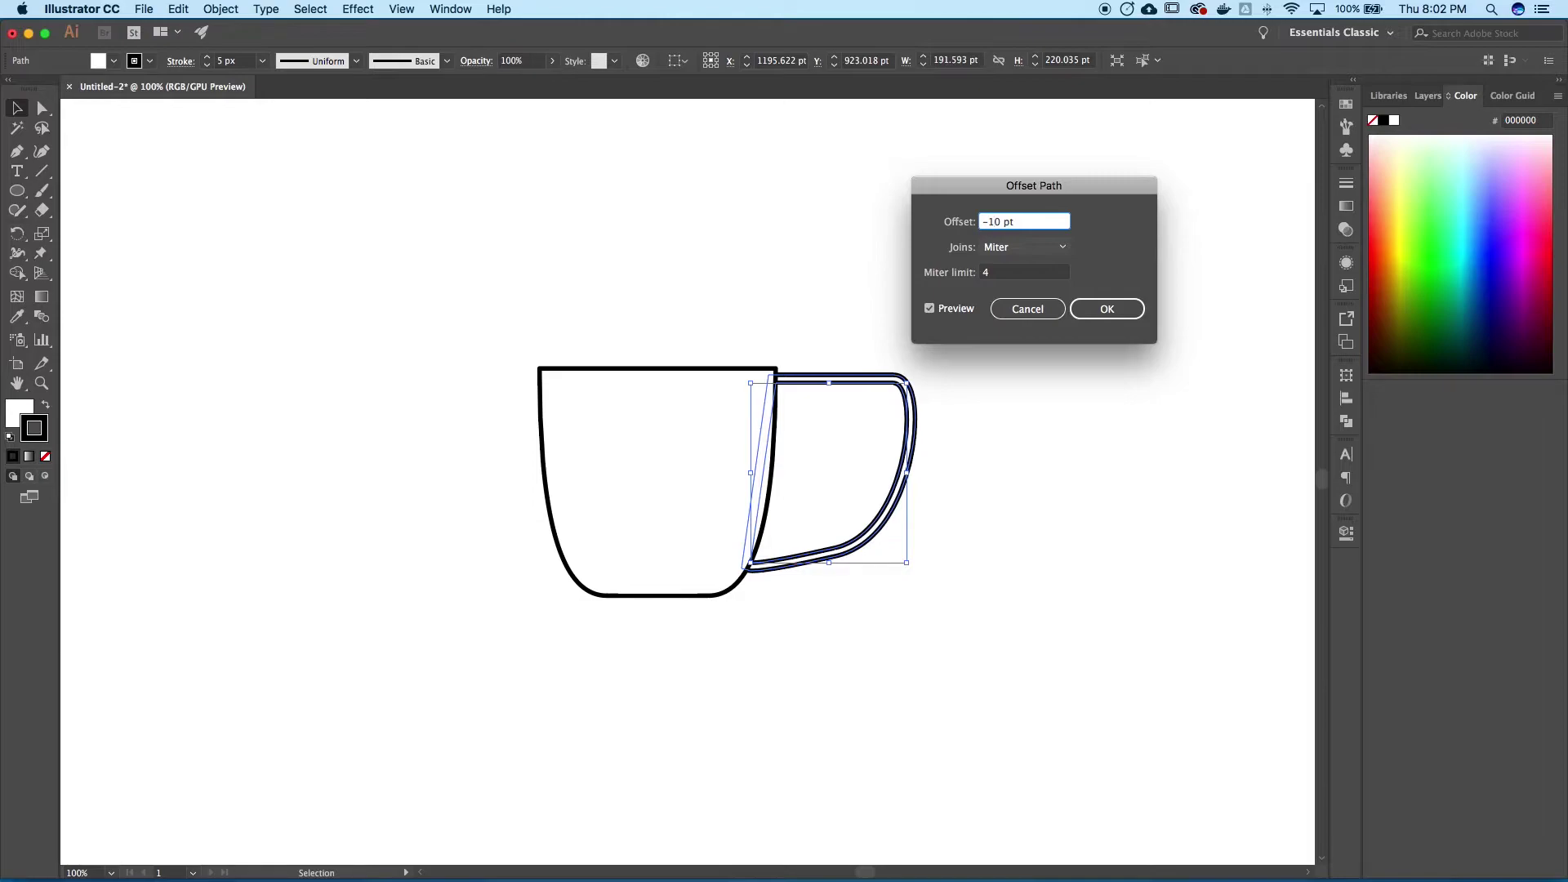
pyautogui.press('BackSpace')
pyautogui.write('4')
pyautogui.click(1029, 277)
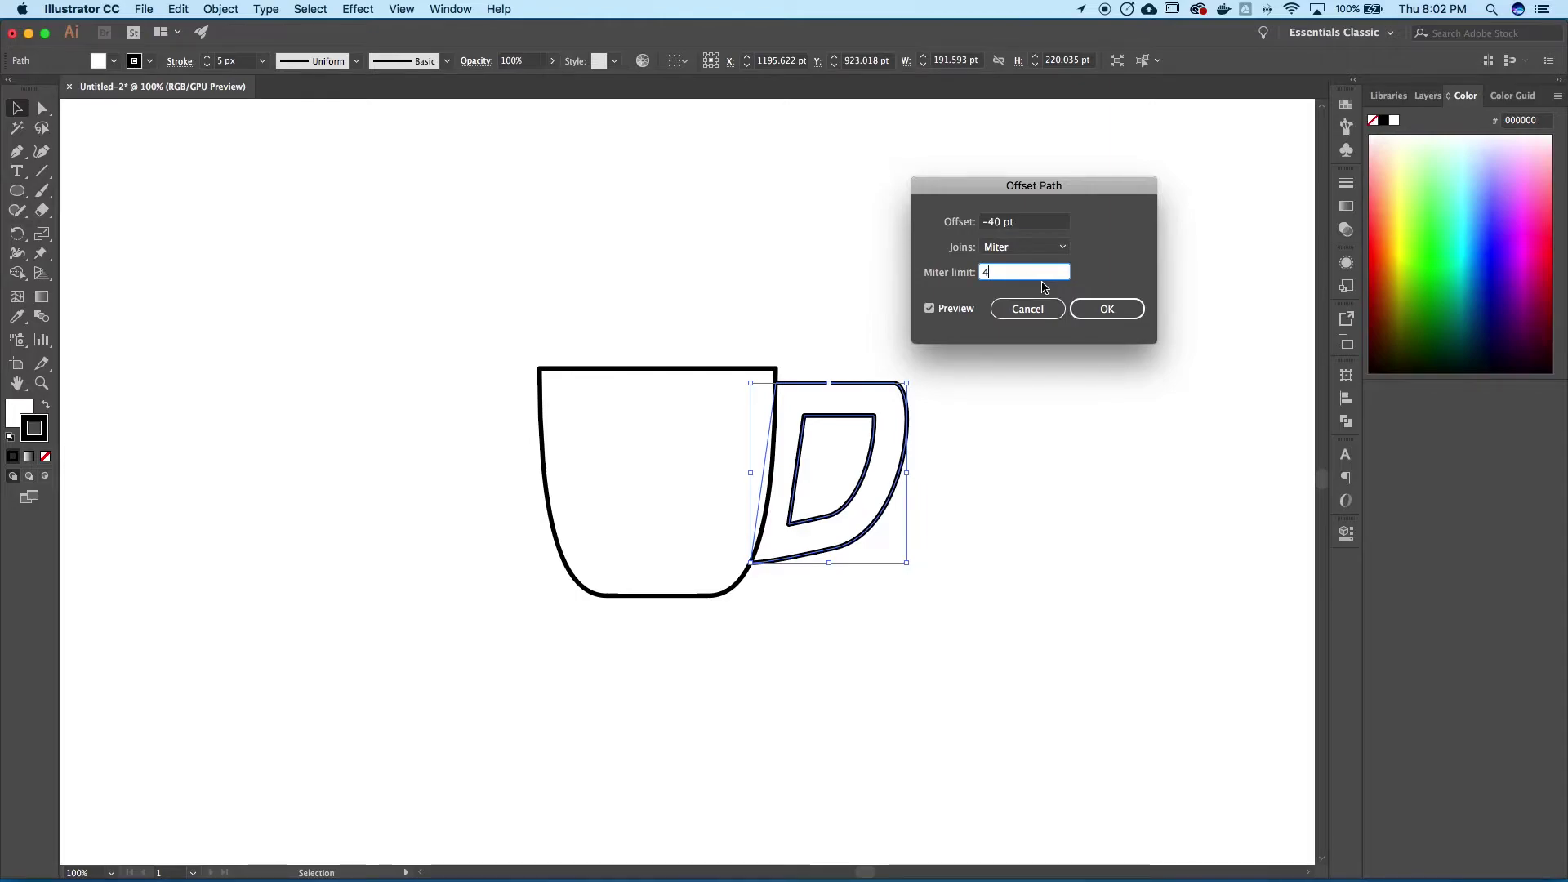
pyautogui.click(1107, 309)
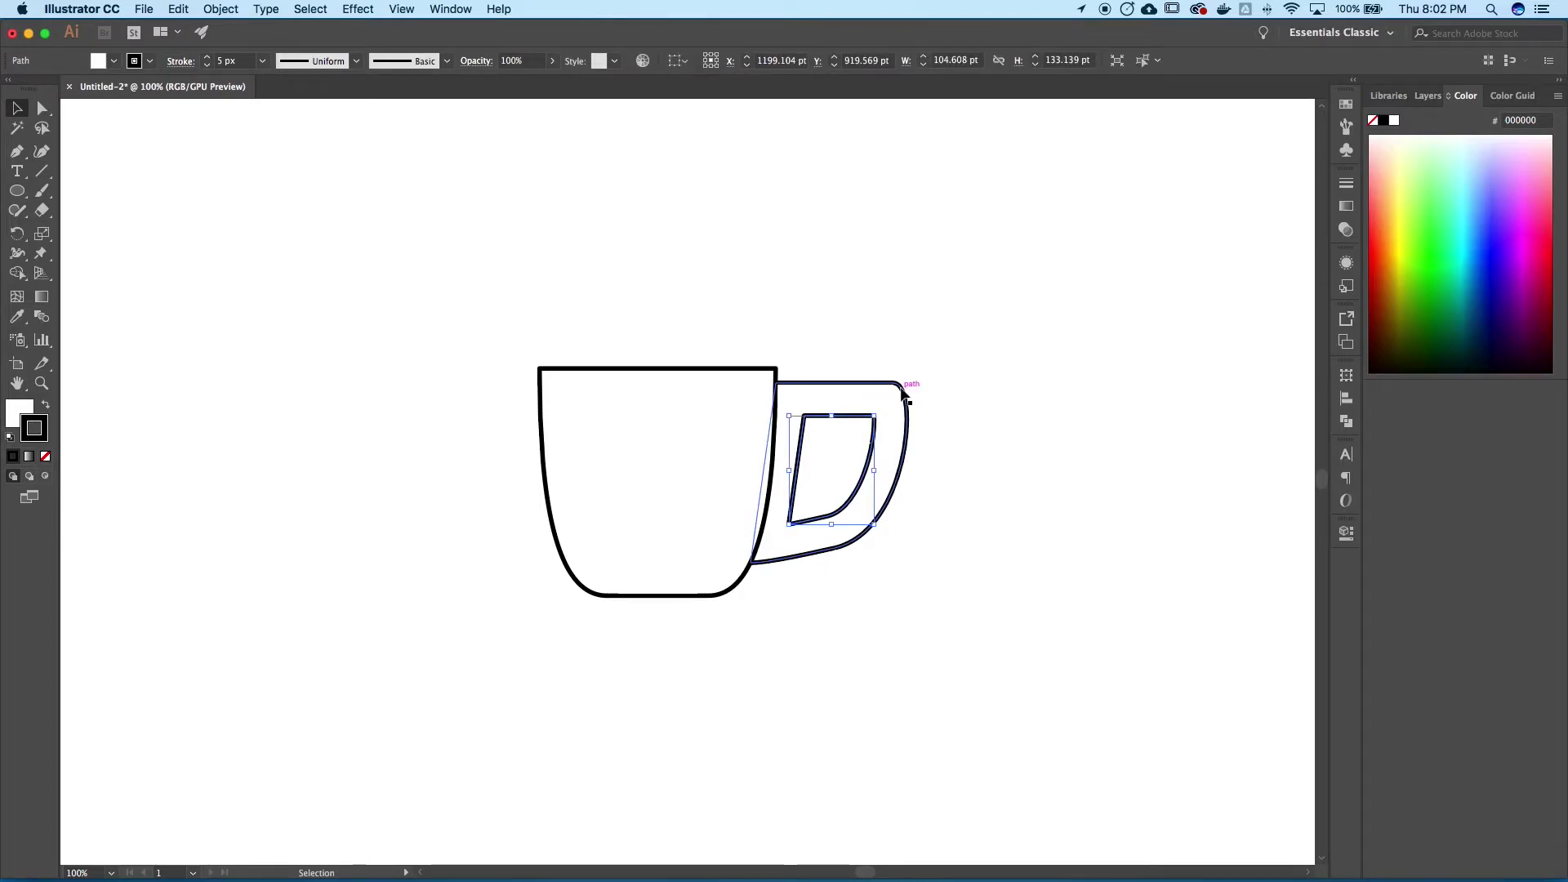
pyautogui.press('super+shift+a')
pyautogui.moveTo(839, 442); pyautogui.dragTo(1055, 455)
pyautogui.press('super+z')
pyautogui.press('super+z')
pyautogui.press('super+z')
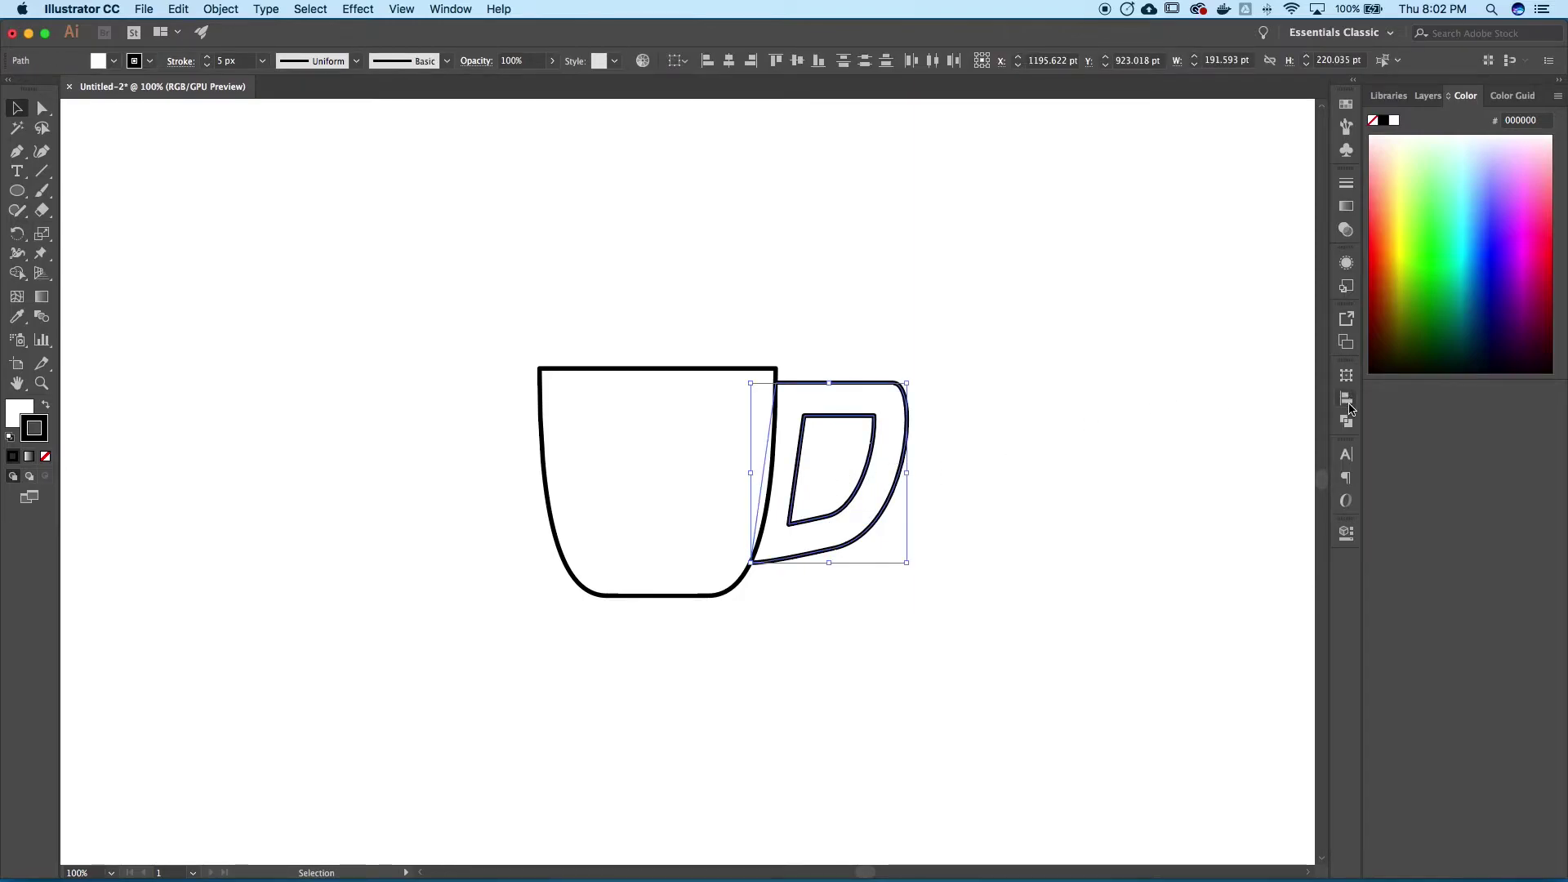
# Subtract the inner handle shape from the outer one with the Minus Front Pathfinder operation
pyautogui.click(1346, 424)
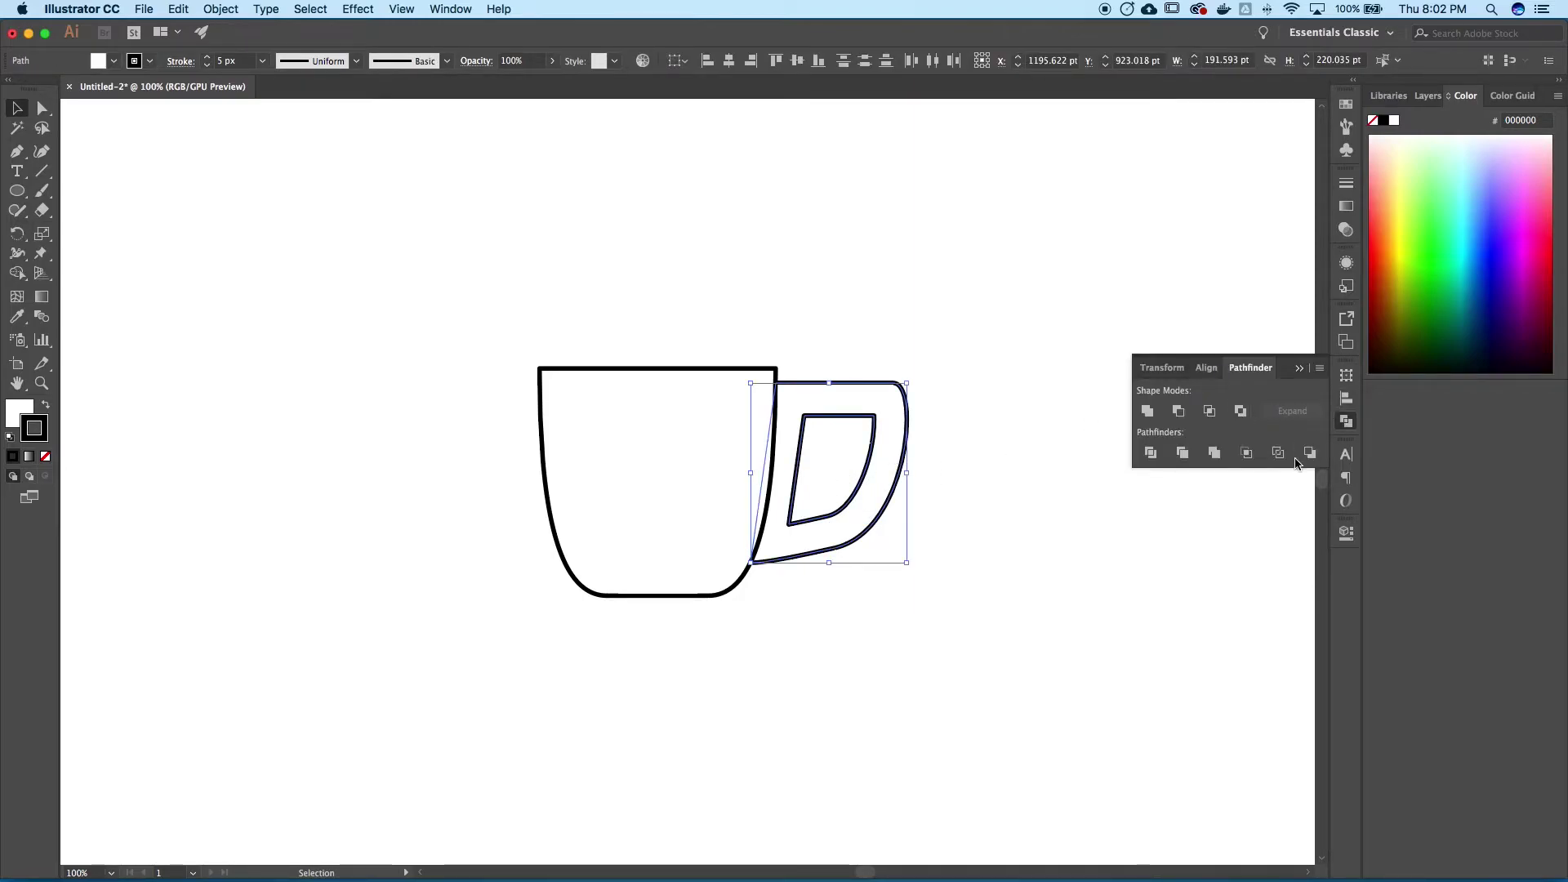
pyautogui.click(1178, 413)
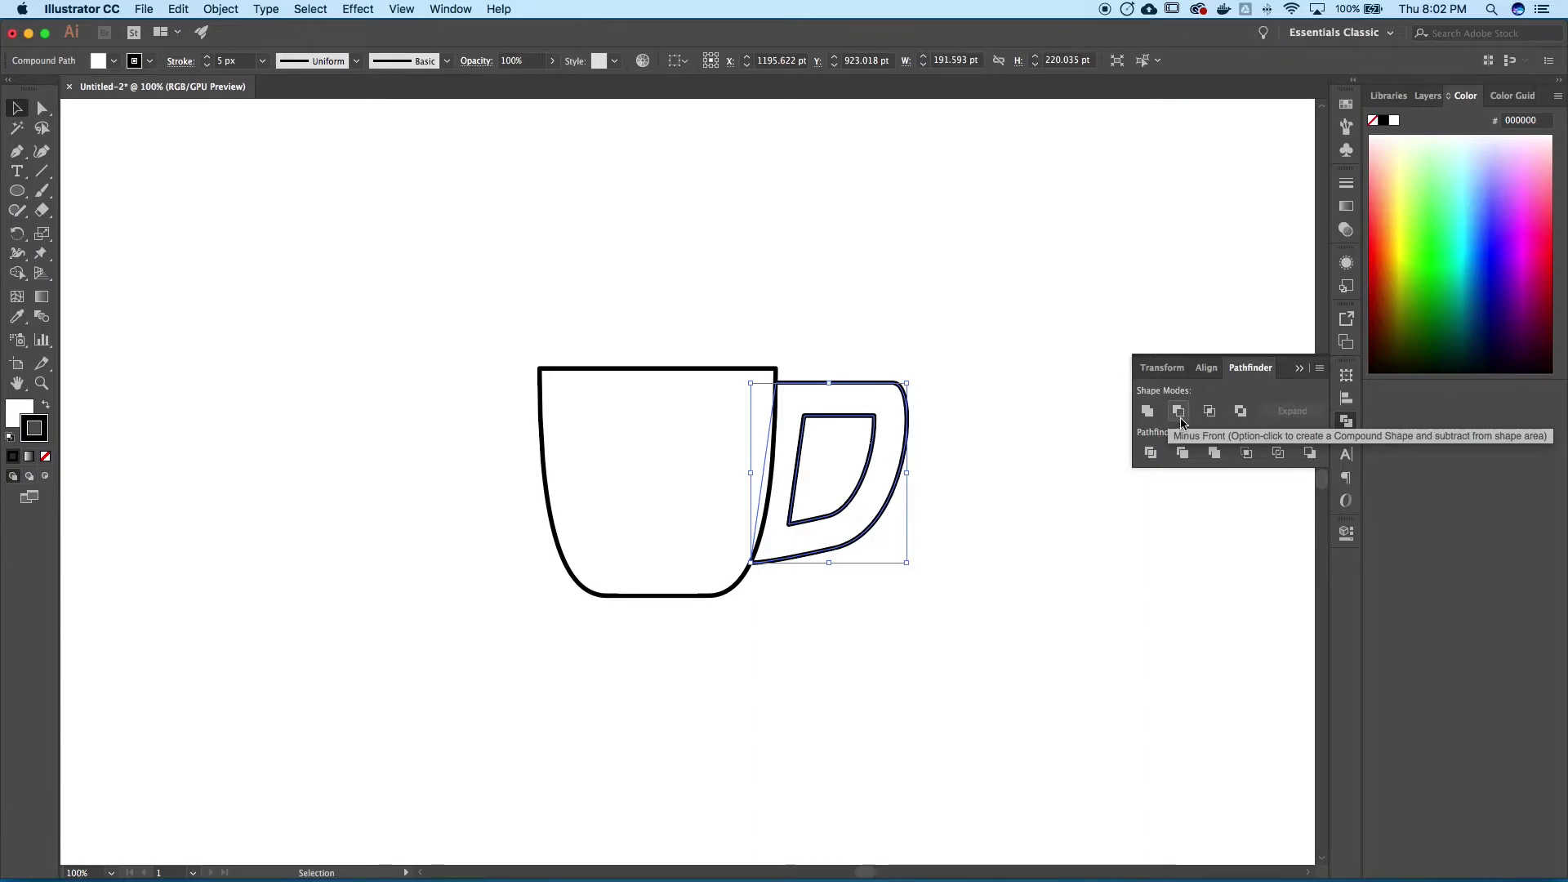
pyautogui.click(967, 460)
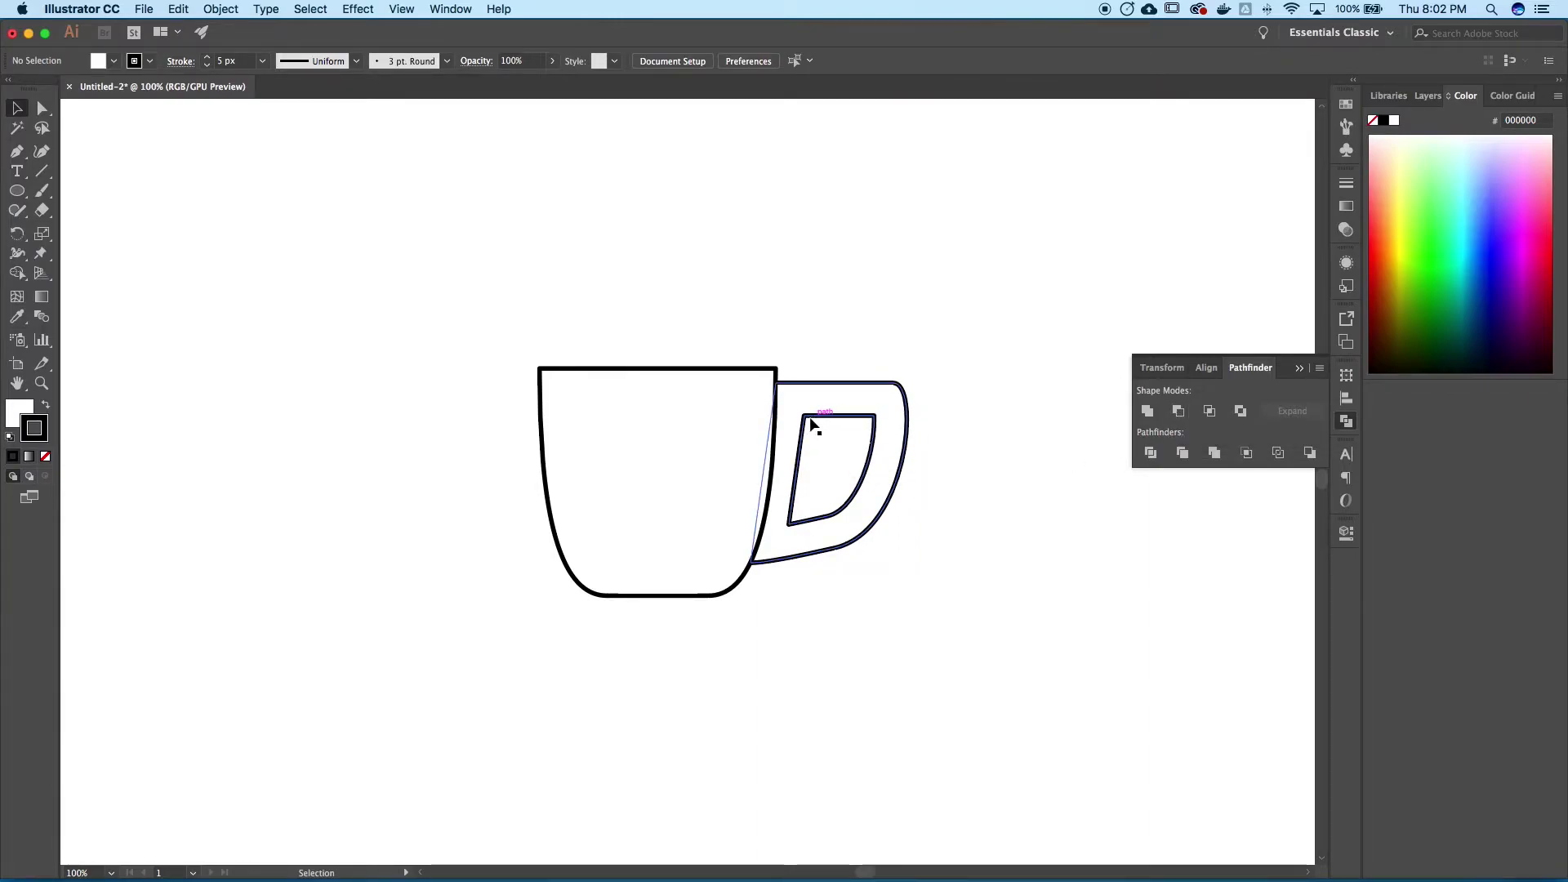
pyautogui.click(858, 427)
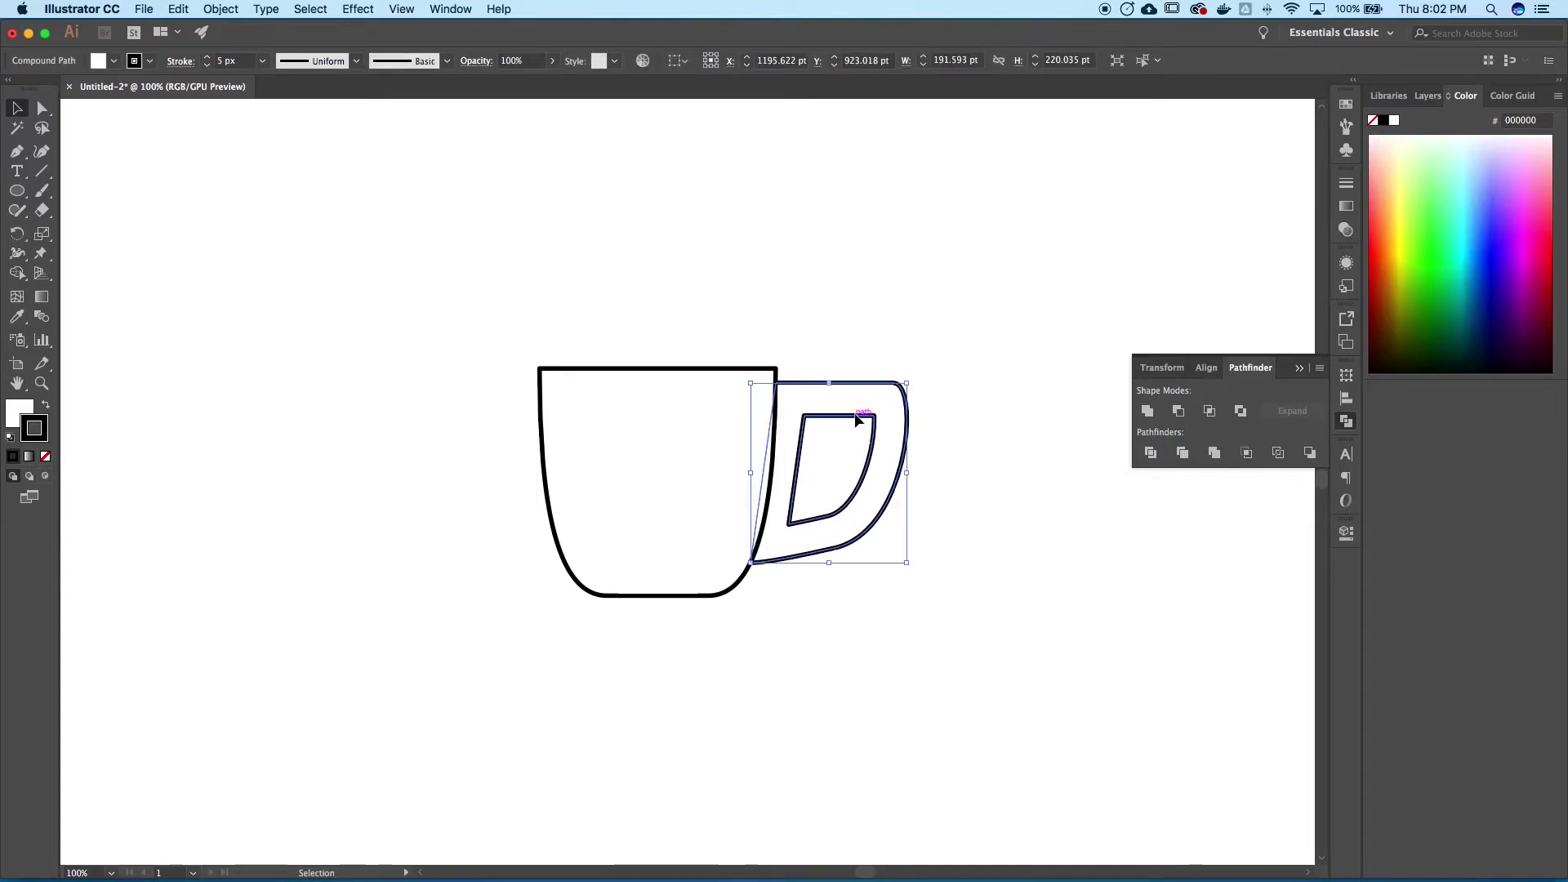
pyautogui.moveTo(858, 427); pyautogui.dragTo(917, 323)
pyautogui.moveTo(913, 411); pyautogui.dragTo(905, 552)
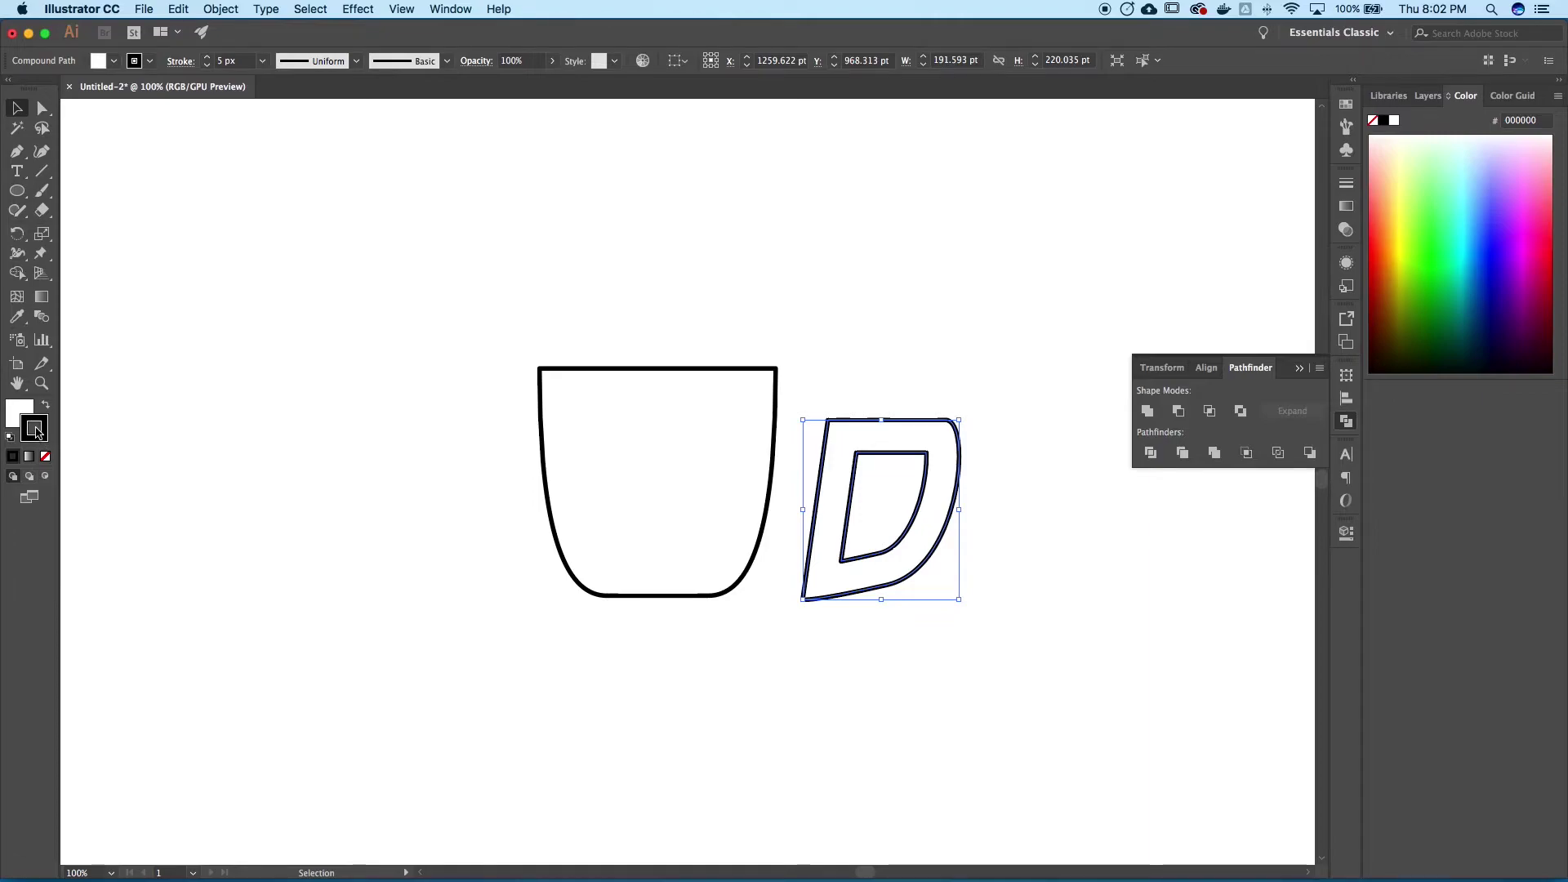
pyautogui.press('super+z')
pyautogui.press('super+z')
pyautogui.press('super+z')
# Fill the handle with red b22929 and move it about 40 pt left so it tucks behind the cup
pyautogui.doubleClick(18, 407)
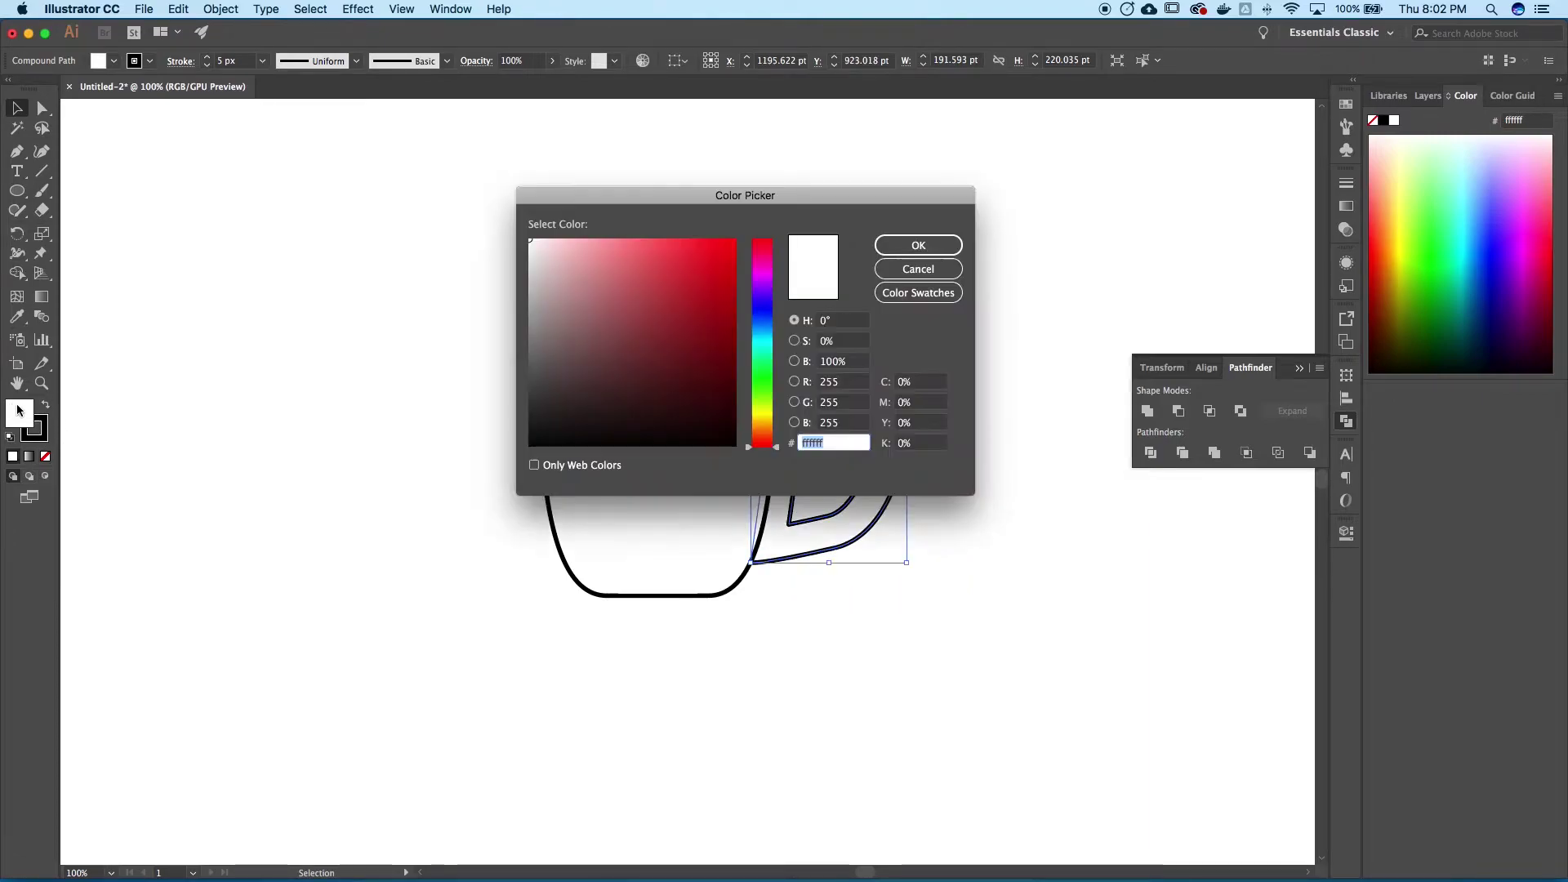
pyautogui.write('b22929')
pyautogui.press('Return')
pyautogui.click(985, 261)
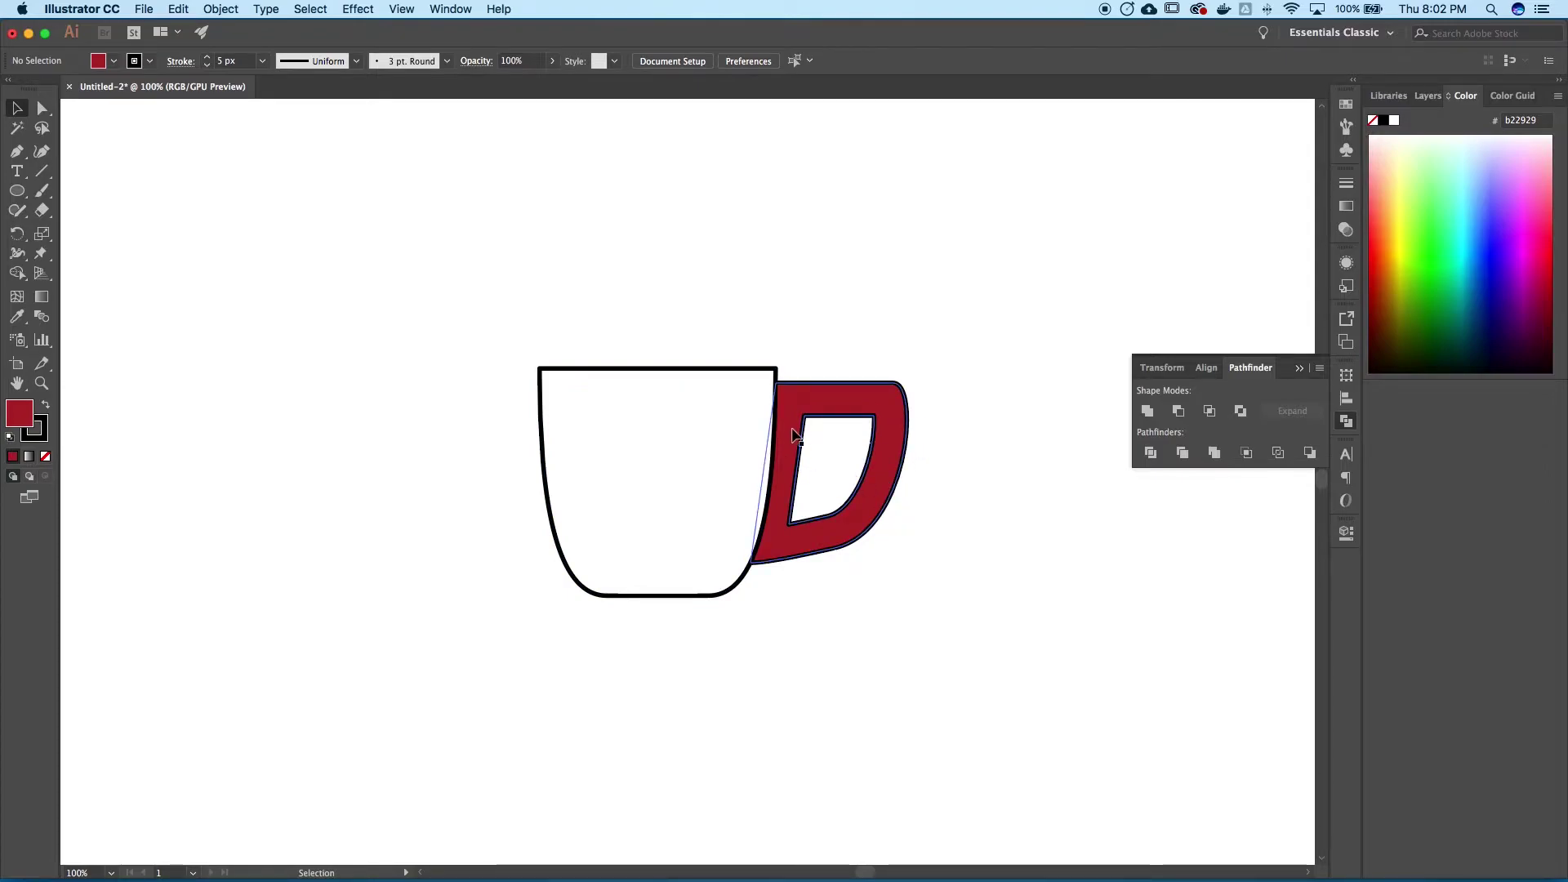
pyautogui.moveTo(891, 472); pyautogui.dragTo(858, 475)
pyautogui.click(984, 520)
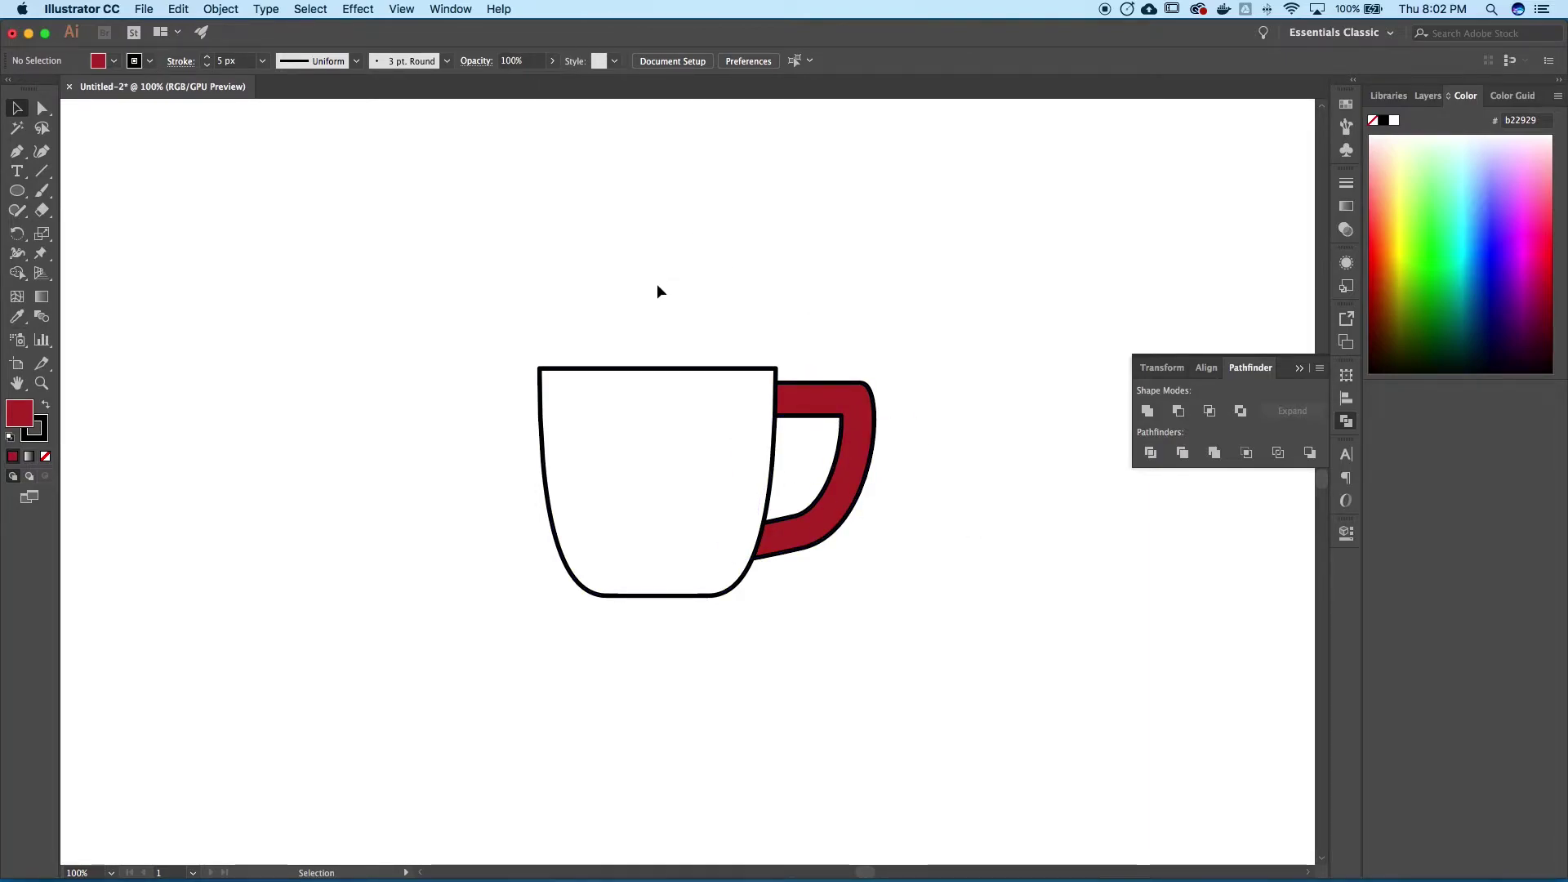
# Copy the handle's red fill onto the cup body with the Eyedropper
pyautogui.click(699, 462)
pyautogui.press('i')
pyautogui.click(813, 397)
pyautogui.click(16, 107)
pyautogui.click(643, 692)
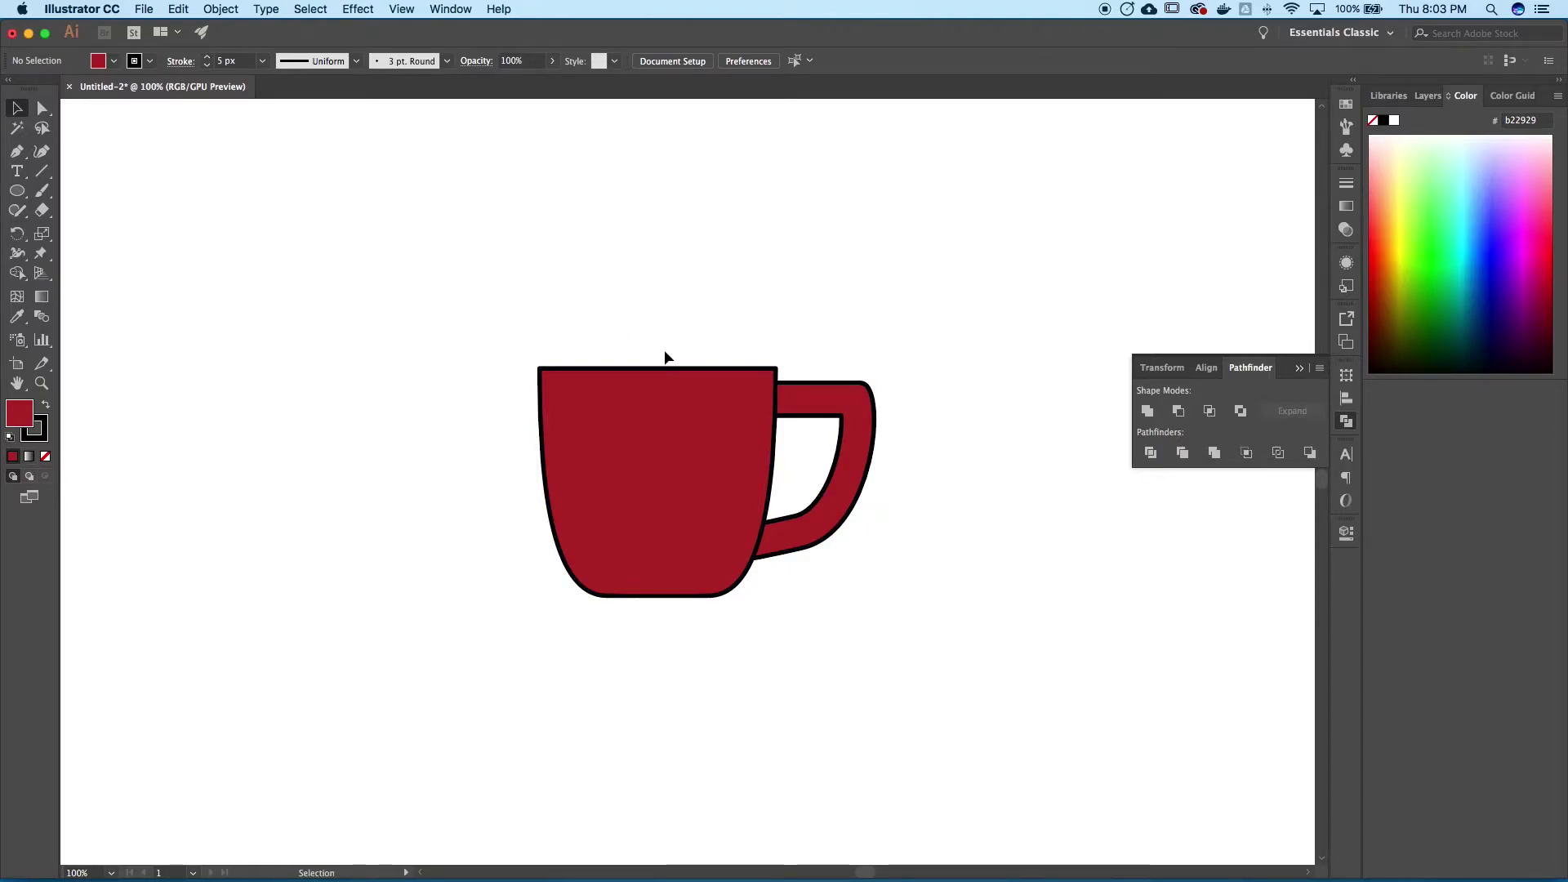
# Set the stroke weight of both the cup body and the handle to 6 px
pyautogui.press('super+a')
pyautogui.click(207, 57)
pyautogui.click(717, 341)
# Change the cup body's fill to beige d8cfaf
pyautogui.click(560, 446)
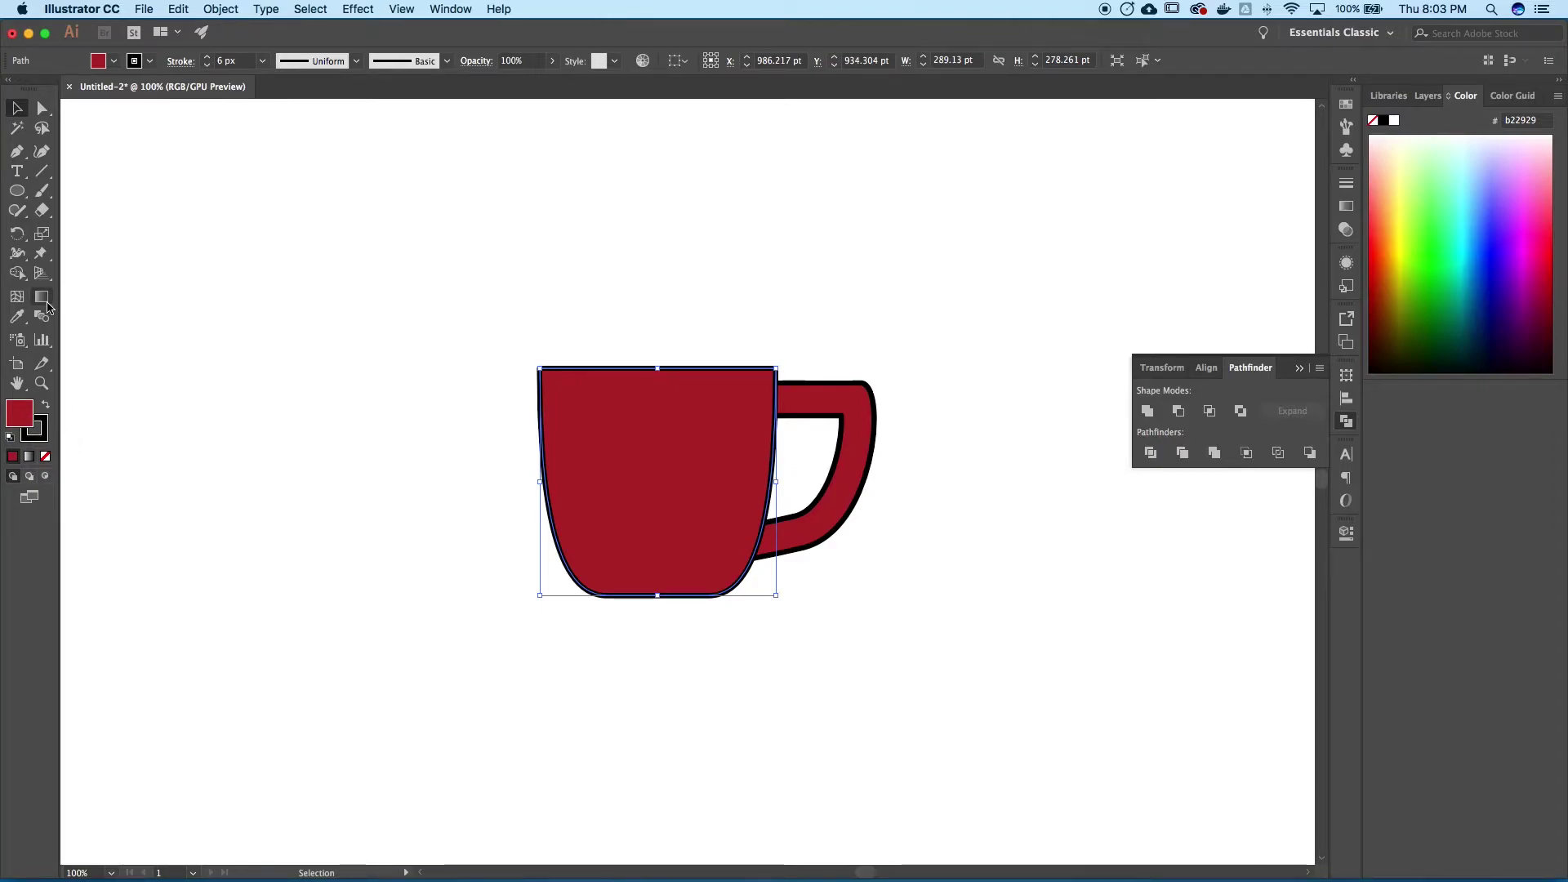
pyautogui.doubleClick(18, 413)
pyautogui.moveTo(761, 430); pyautogui.dragTo(761, 423)
pyautogui.moveTo(765, 210); pyautogui.dragTo(1174, 148)
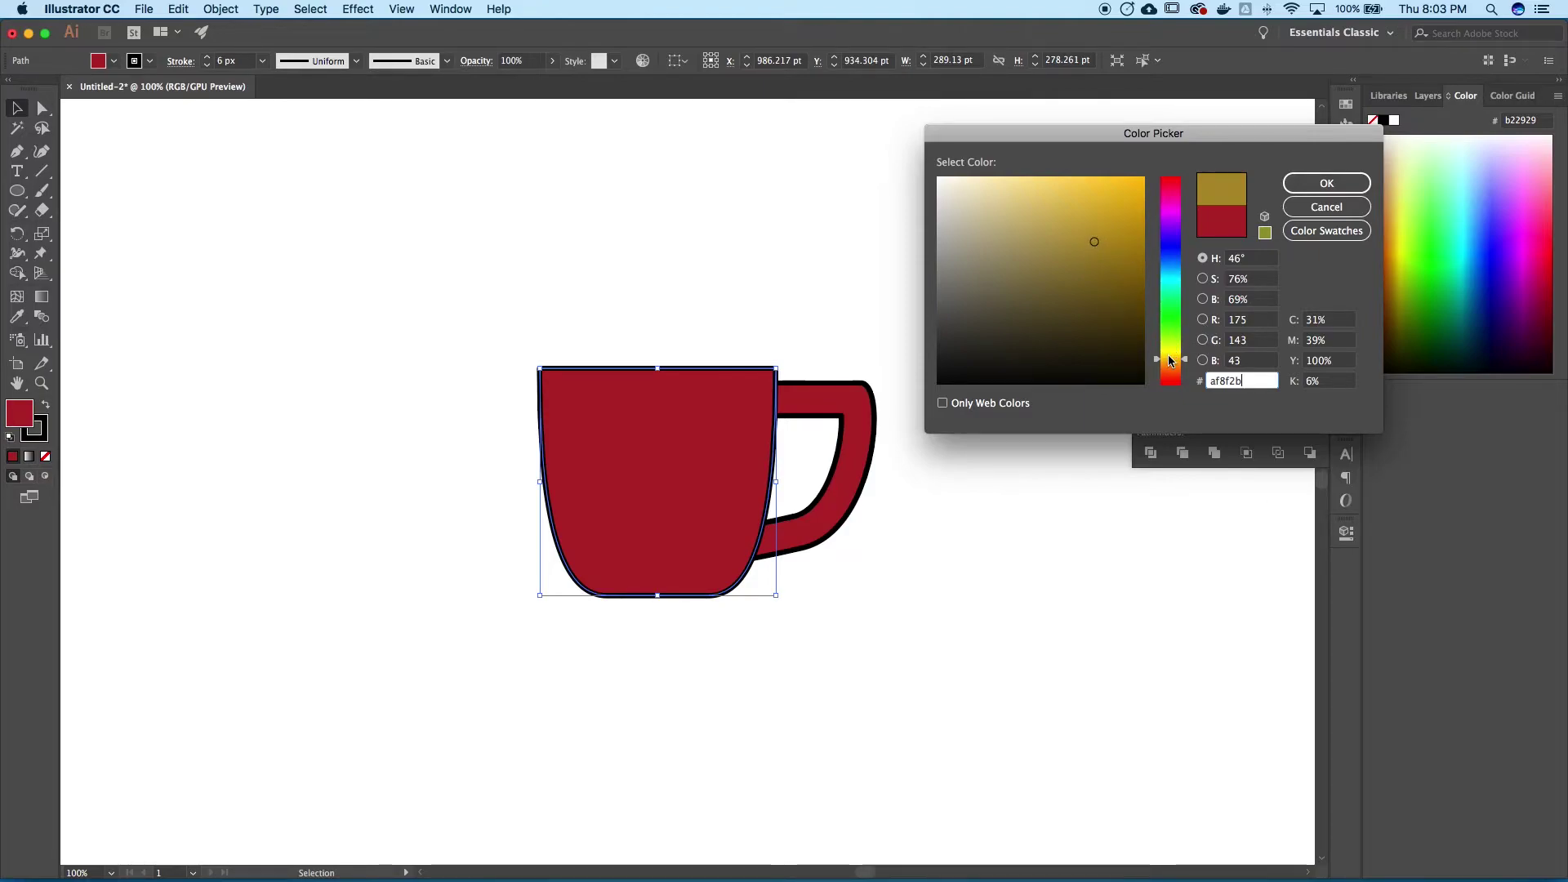
pyautogui.moveTo(988, 226); pyautogui.dragTo(975, 208)
pyautogui.click(1349, 187)
pyautogui.click(826, 300)
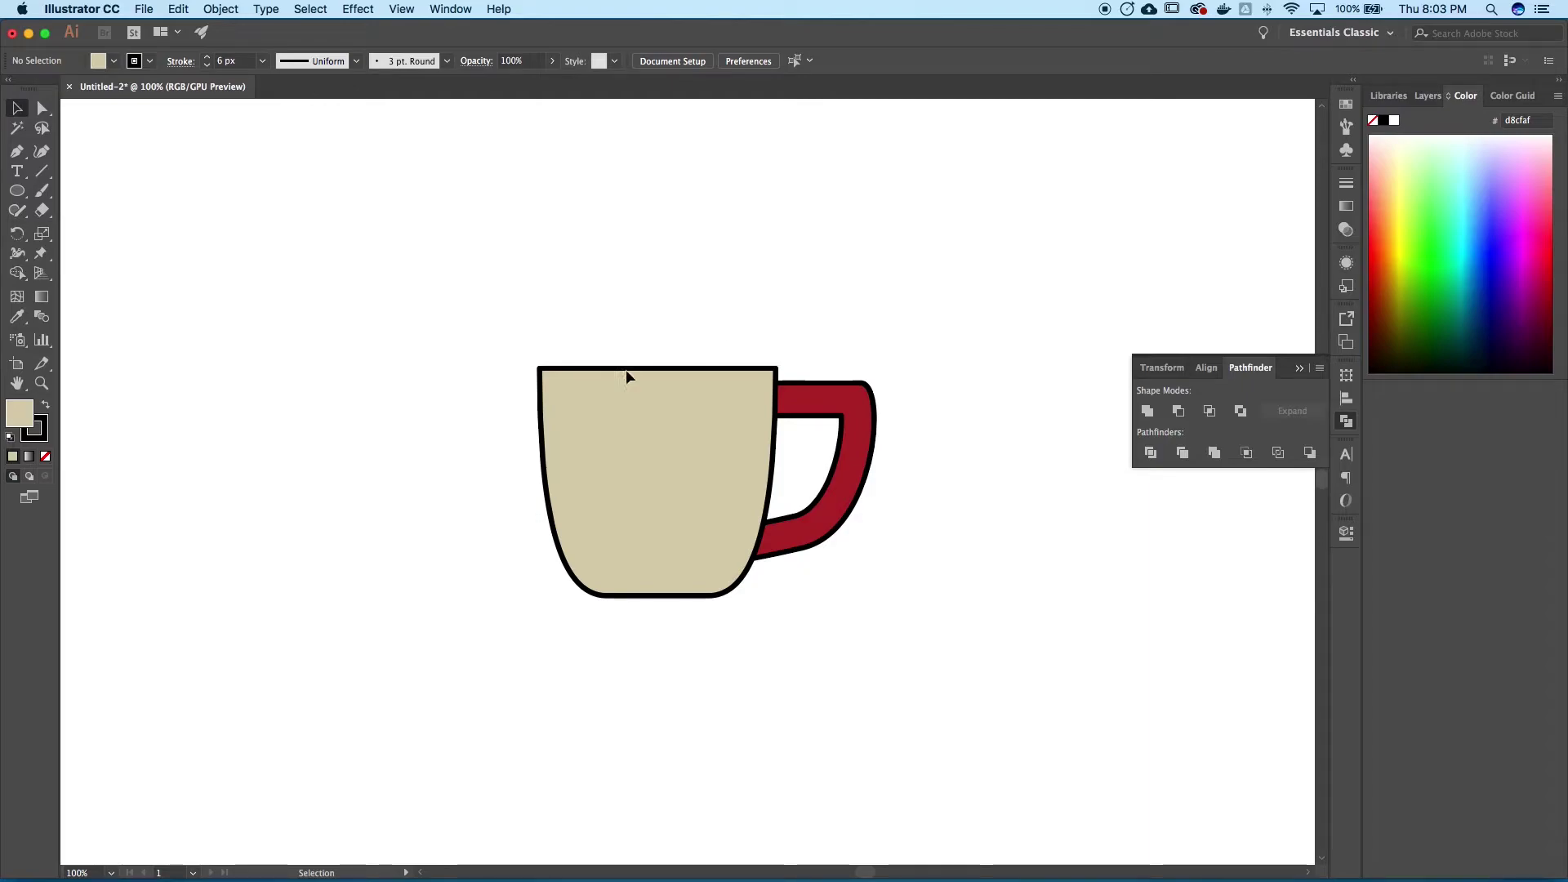
# Change the cup body's fill to muted blue 5588aa
pyautogui.click(645, 456)
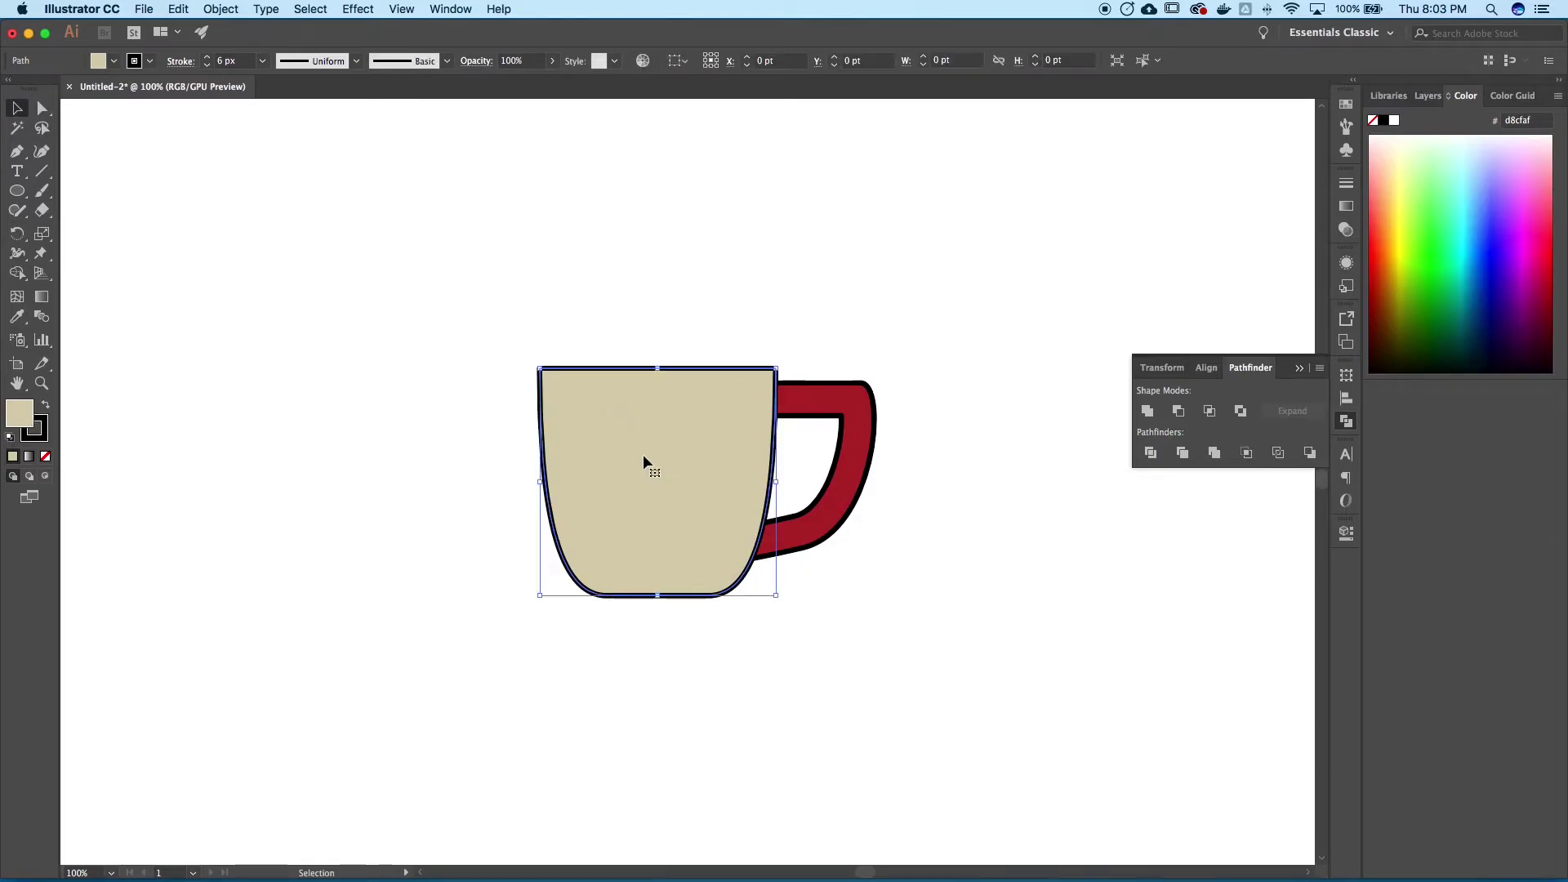
pyautogui.doubleClick(22, 420)
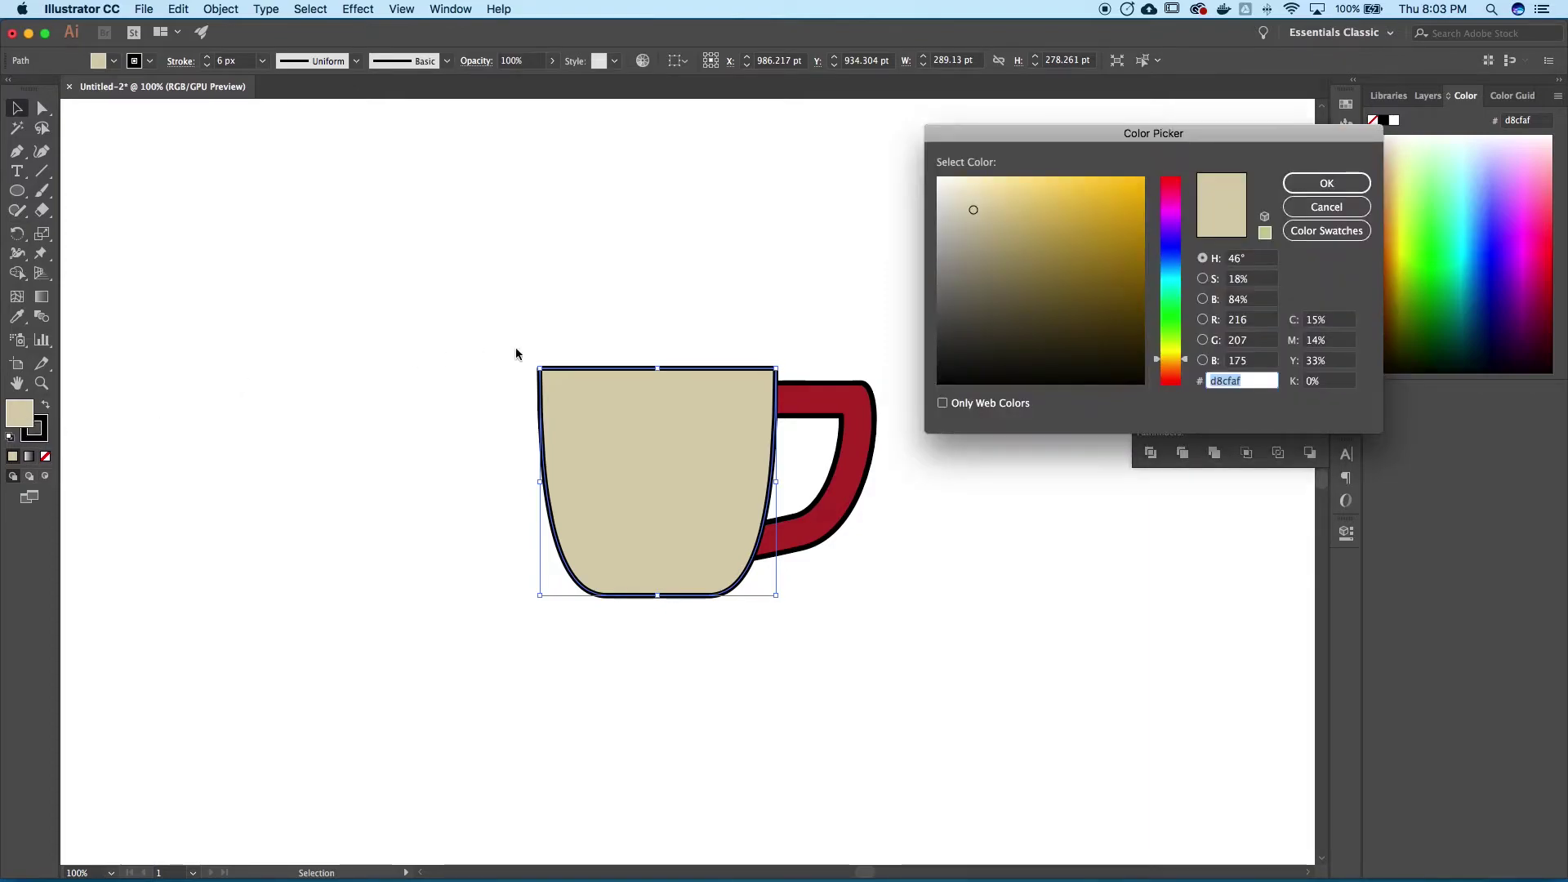
pyautogui.moveTo(1174, 296); pyautogui.dragTo(1174, 267)
pyautogui.click(1056, 244)
pyautogui.moveTo(1056, 244)
pyautogui.mouseDown()
pyautogui.moveTo(1026, 219)
pyautogui.moveTo(1041, 246)
pyautogui.mouseUp()
pyautogui.click(1327, 183)
pyautogui.click(862, 282)
# Match the handle's fill to the blue cup body with the Eyedropper
pyautogui.click(849, 490)
pyautogui.press('i')
pyautogui.click(624, 402)
pyautogui.click(16, 108)
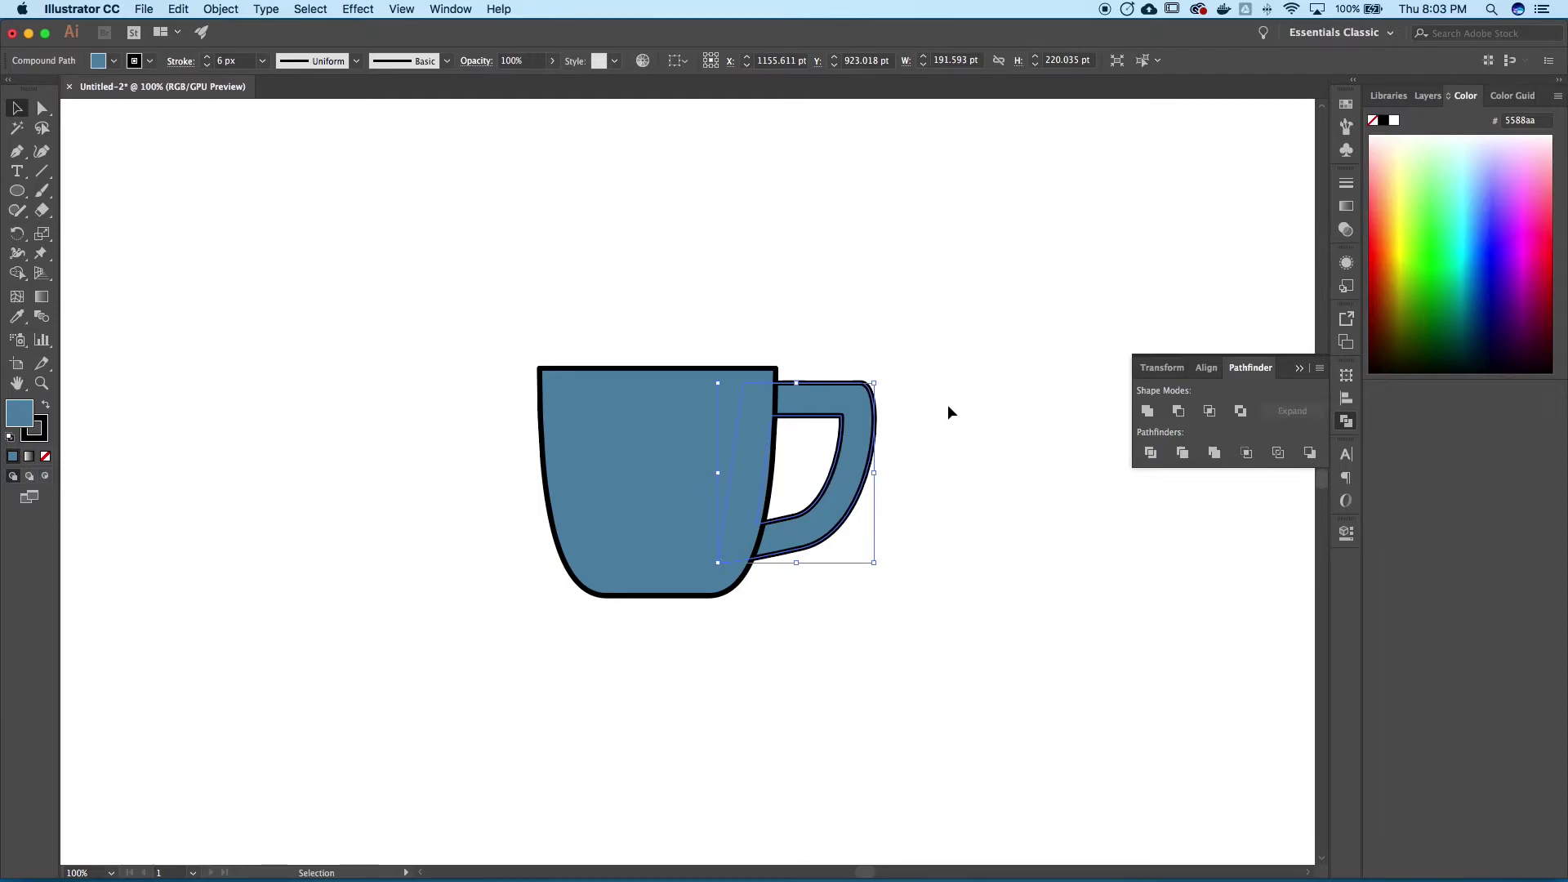
pyautogui.press('super+shift+a')
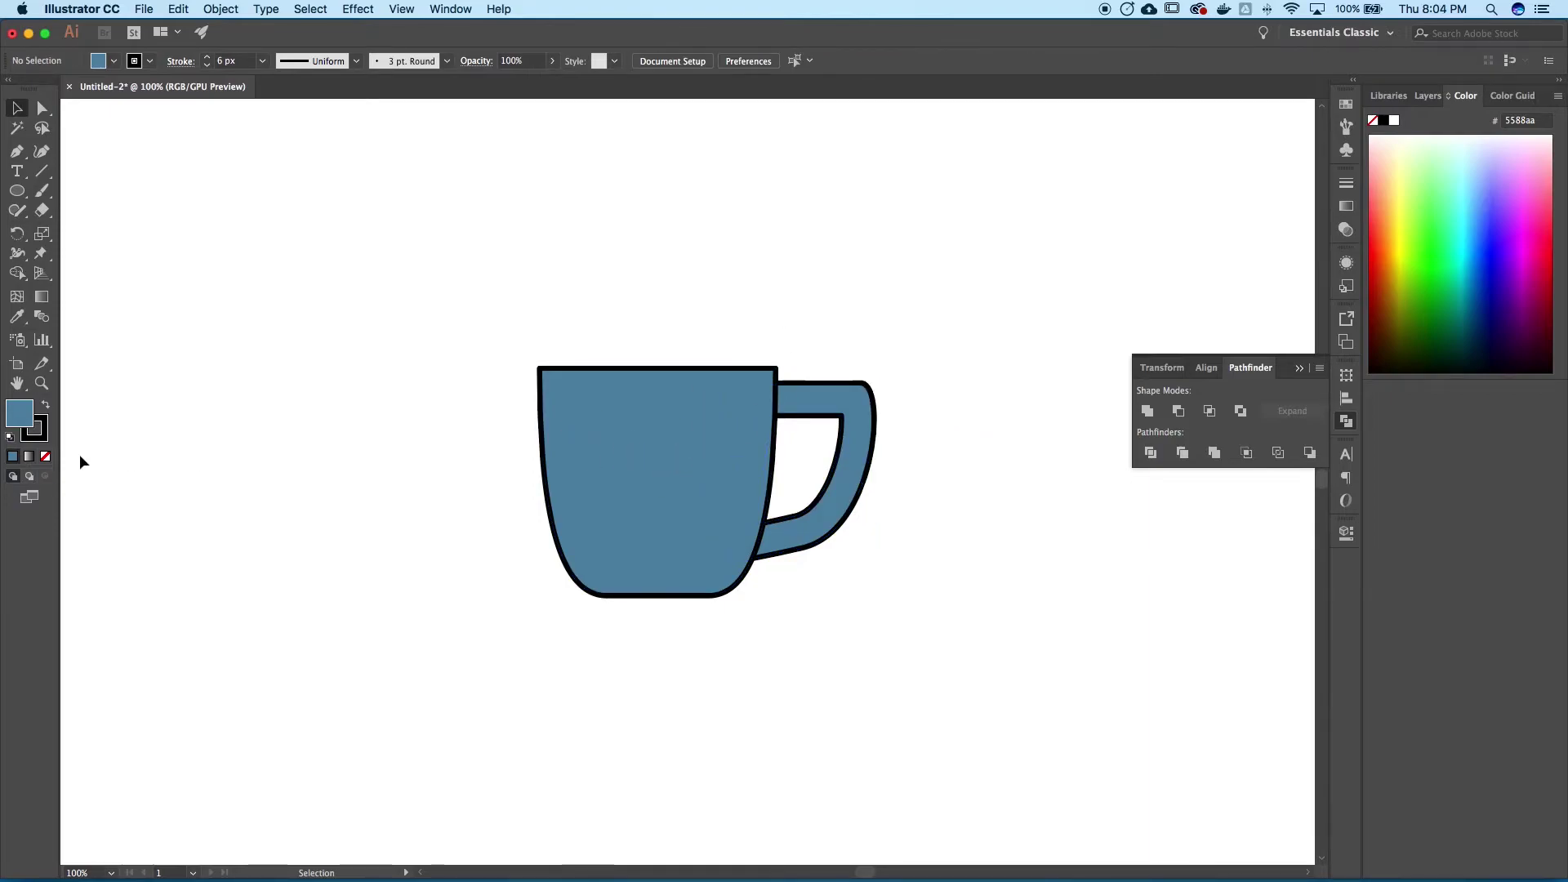
pyautogui.doubleClick(18, 415)
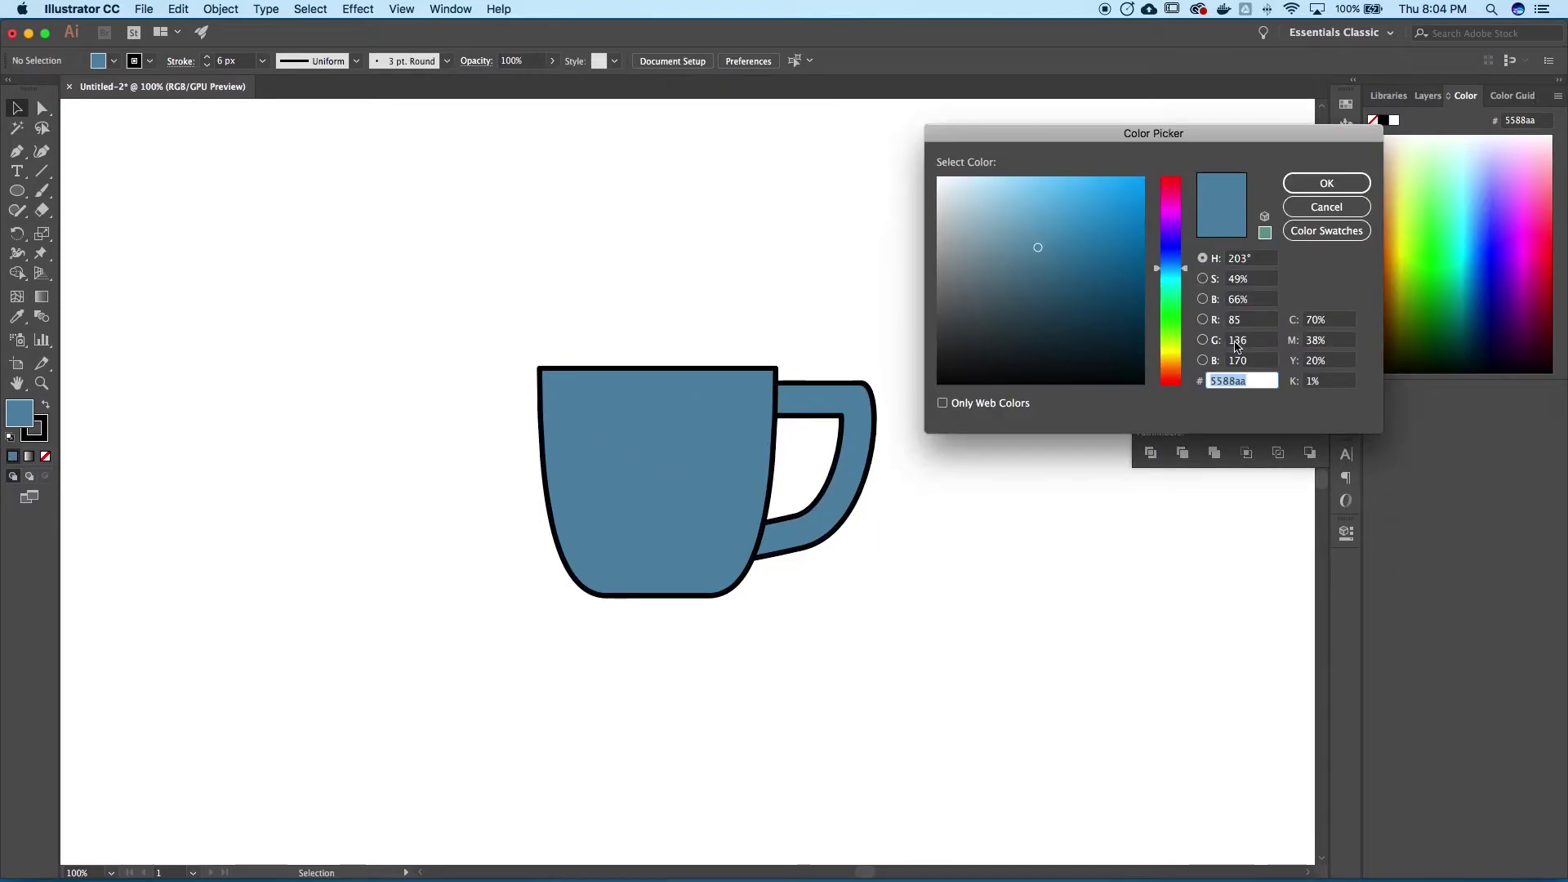
pyautogui.click(1315, 183)
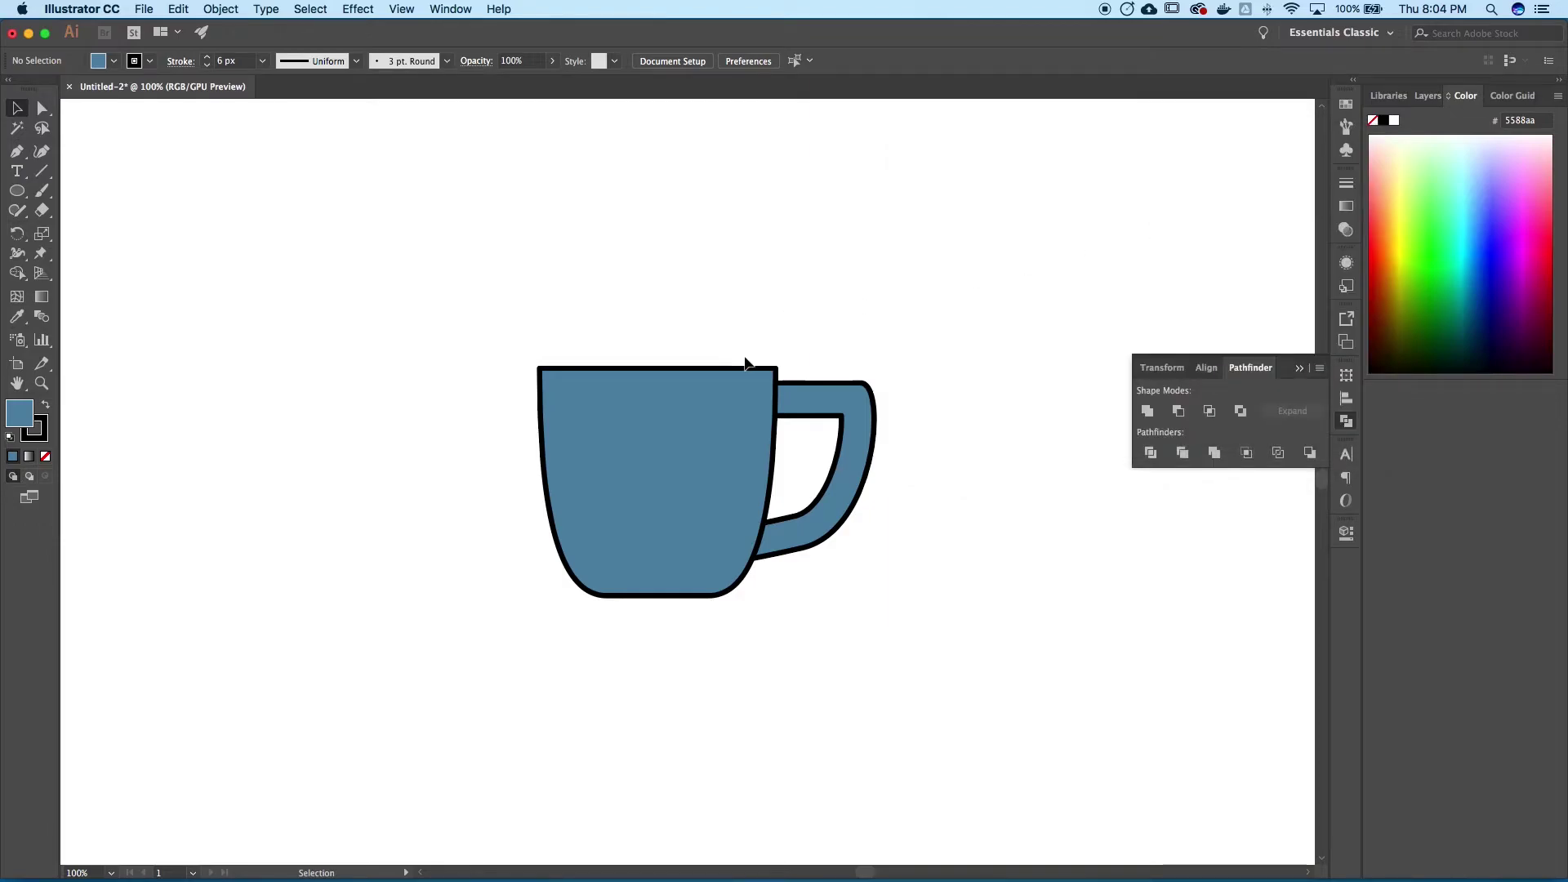
# Remove the fill from both the cup body and the handle, keeping only their black outlines
pyautogui.click(735, 372)
pyautogui.moveTo(604, 312); pyautogui.dragTo(703, 384)
pyautogui.click(629, 527)
pyautogui.click(637, 347)
pyautogui.click(670, 380)
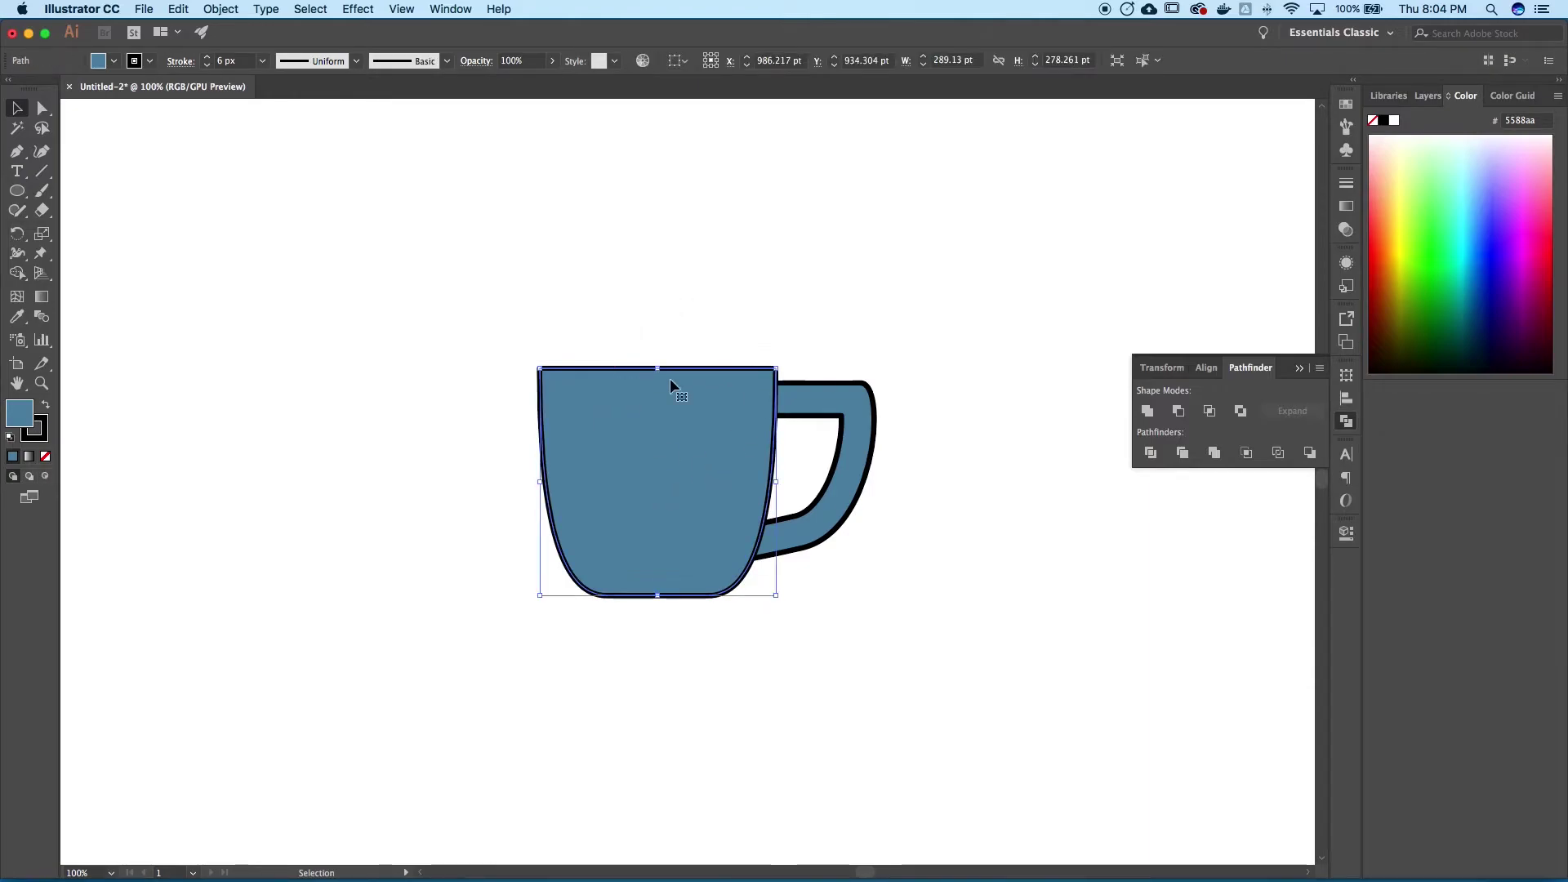
pyautogui.click(46, 456)
pyautogui.click(798, 339)
pyautogui.click(809, 396)
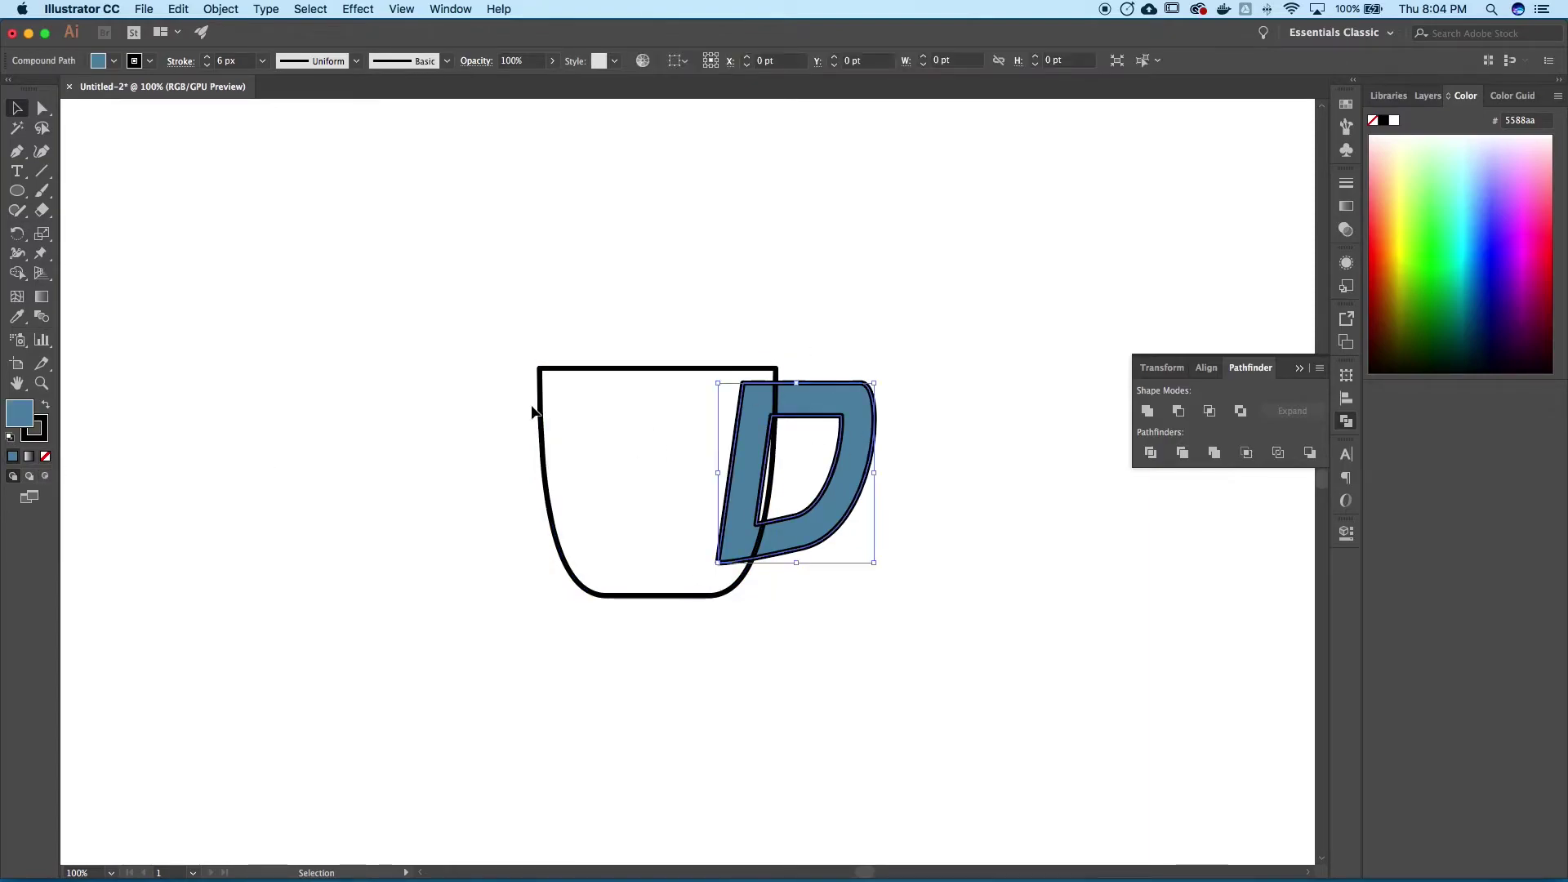
pyautogui.click(46, 457)
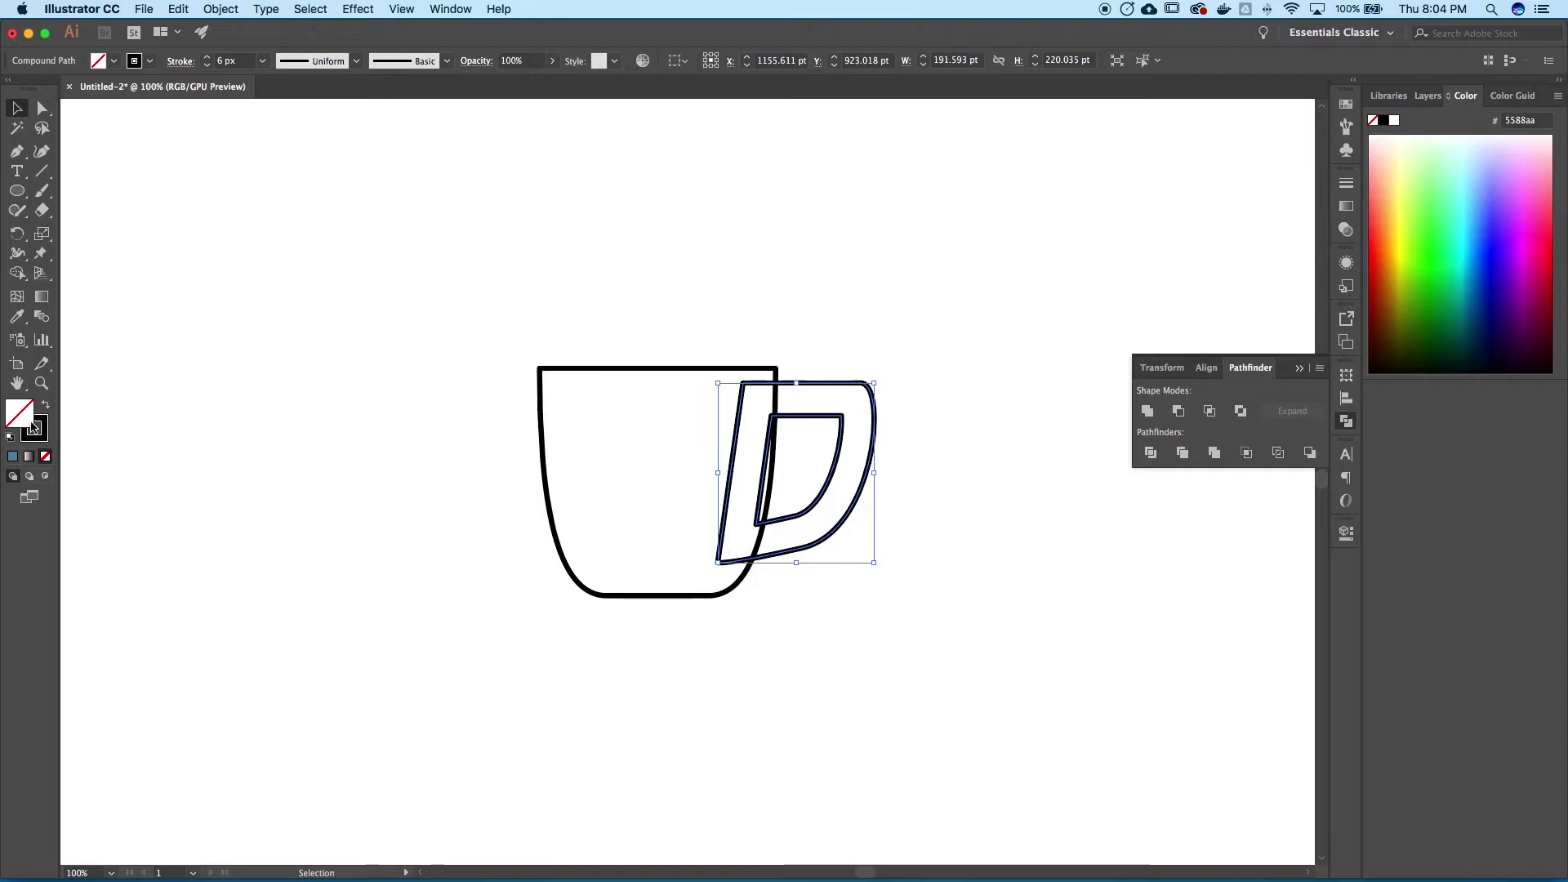
# Paste a copy of the cup body in place behind its outline and swap the copy's fill and stroke
pyautogui.click(443, 581)
pyautogui.moveTo(604, 298); pyautogui.dragTo(614, 404)
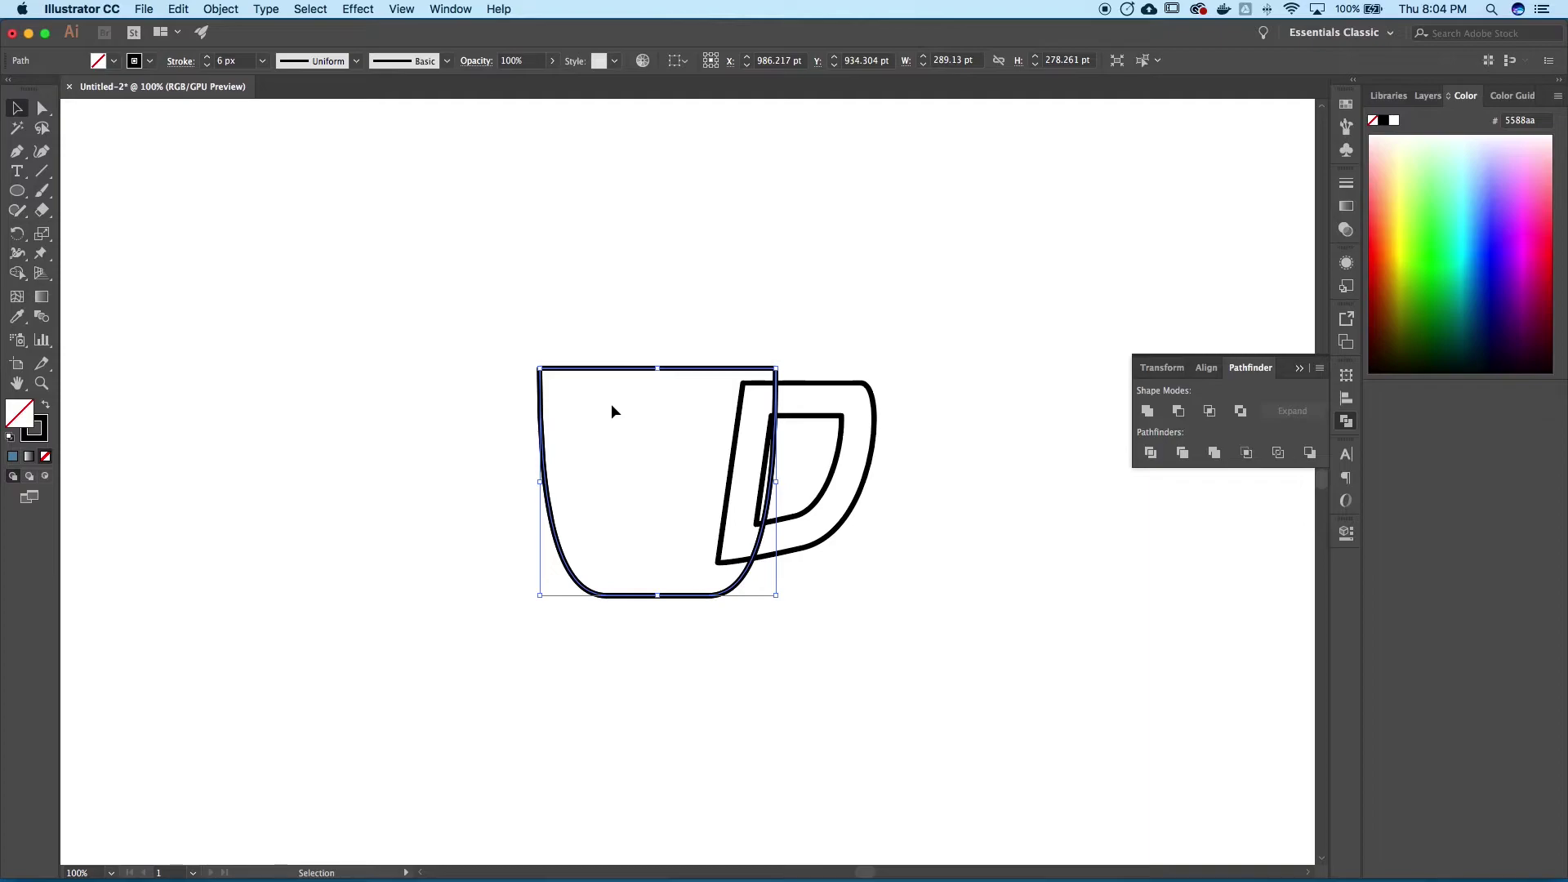
pyautogui.click(45, 406)
pyautogui.press('a')
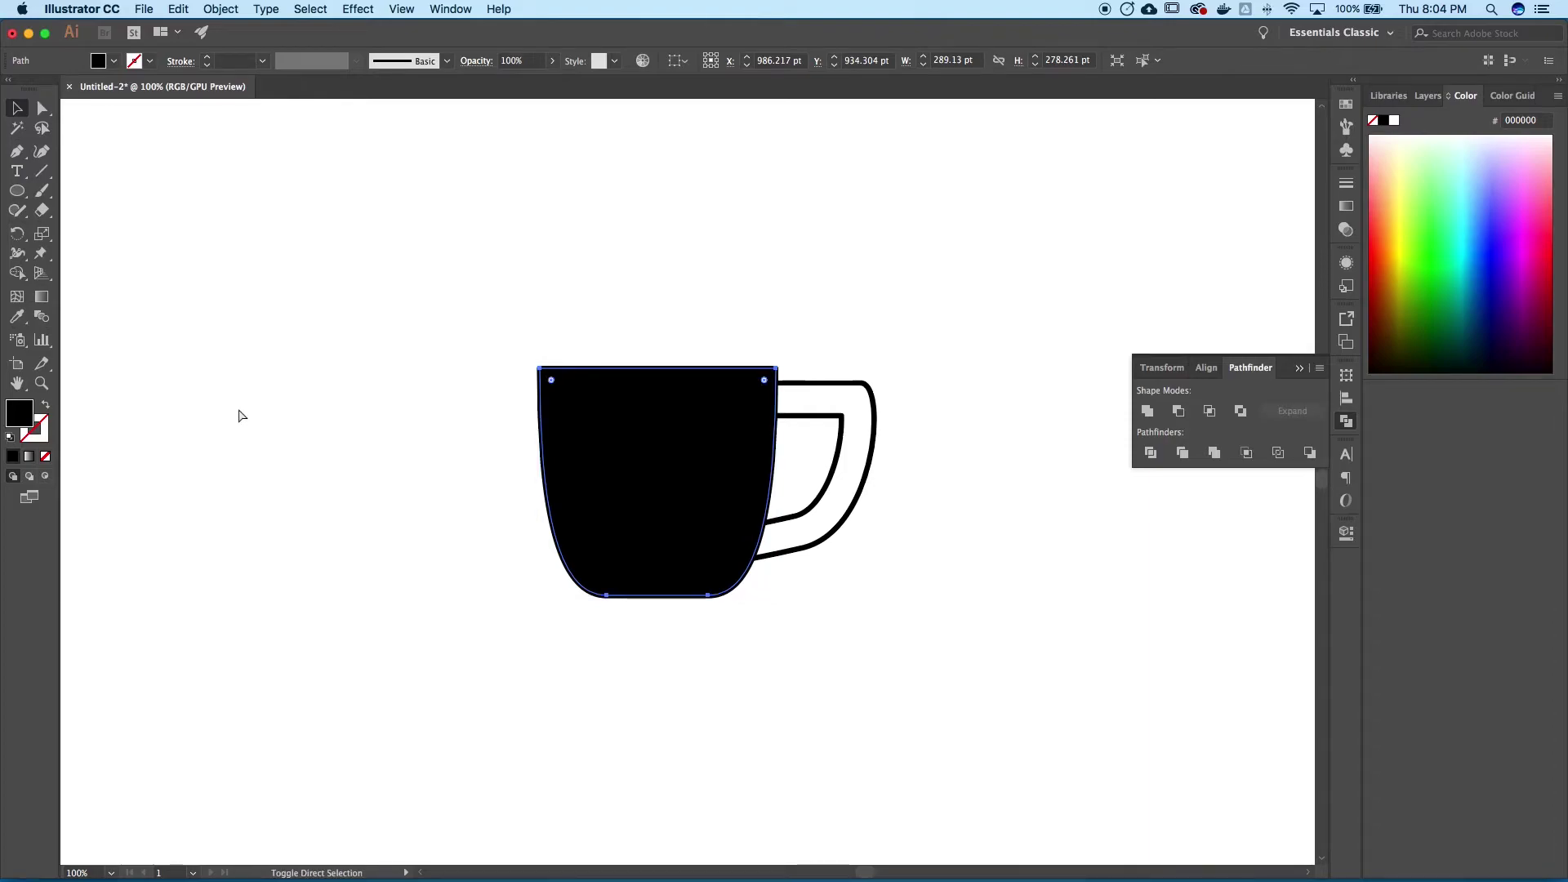
pyautogui.press('v')
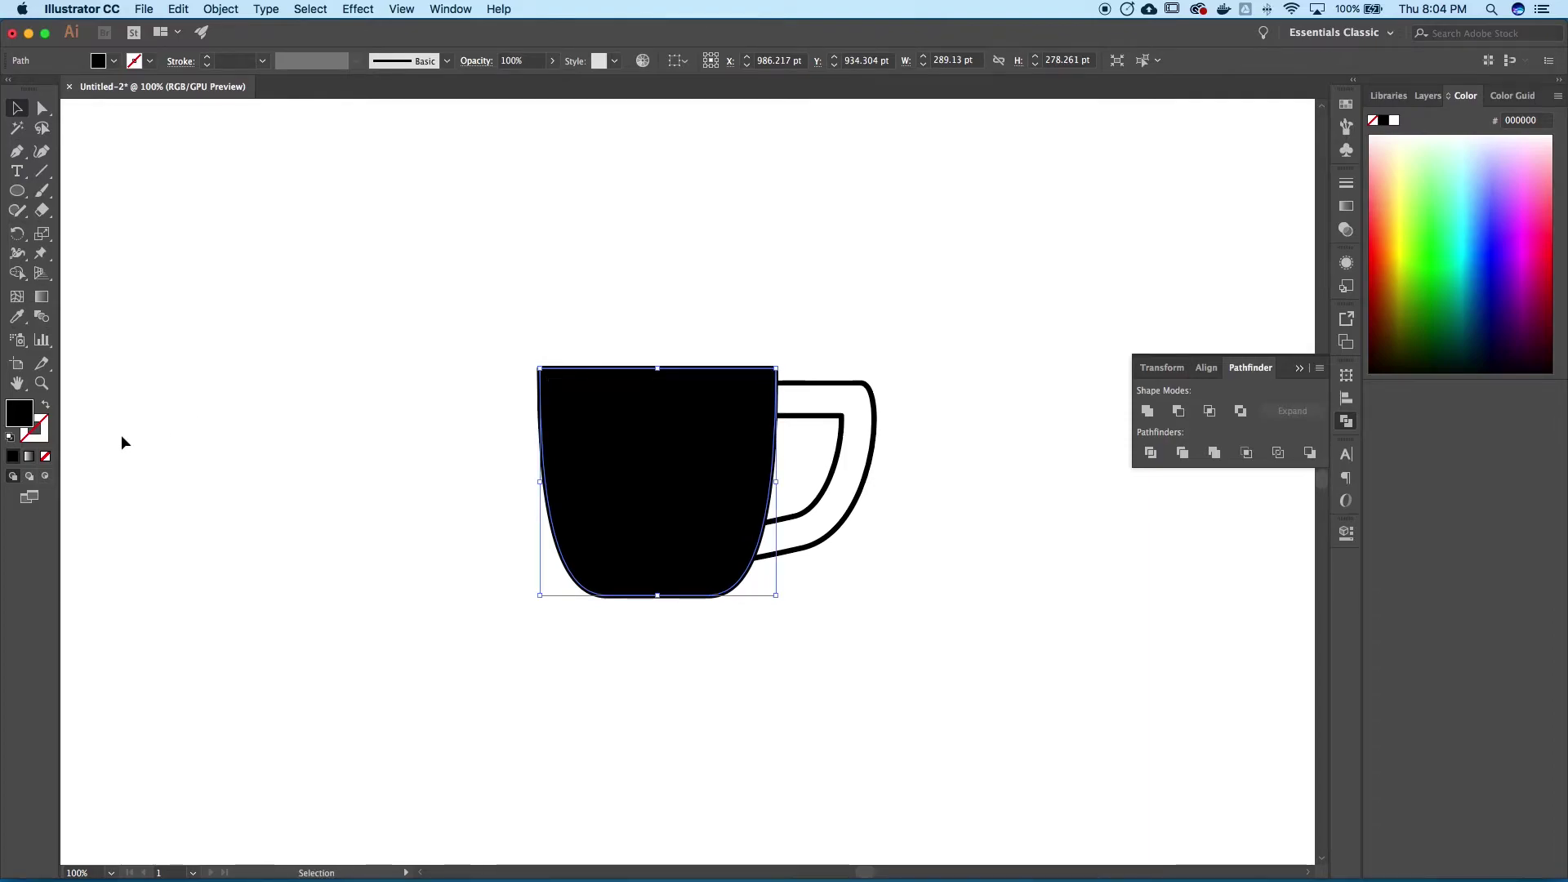
# Set the body copy's fill to blue 387393 and send it to the back
pyautogui.doubleClick(20, 413)
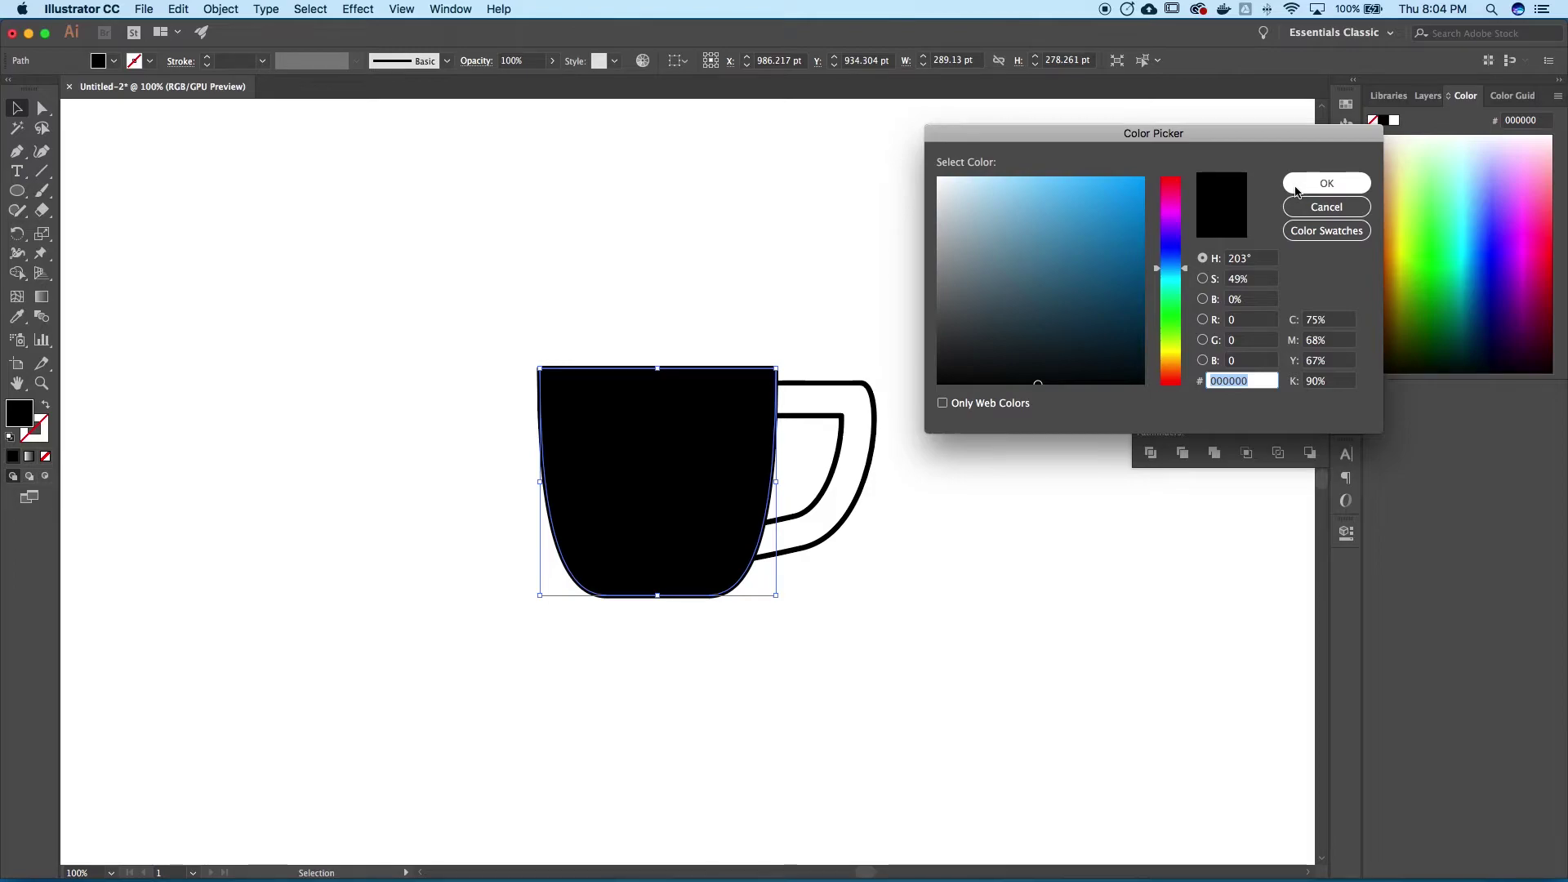
pyautogui.moveTo(1098, 265); pyautogui.dragTo(1067, 262)
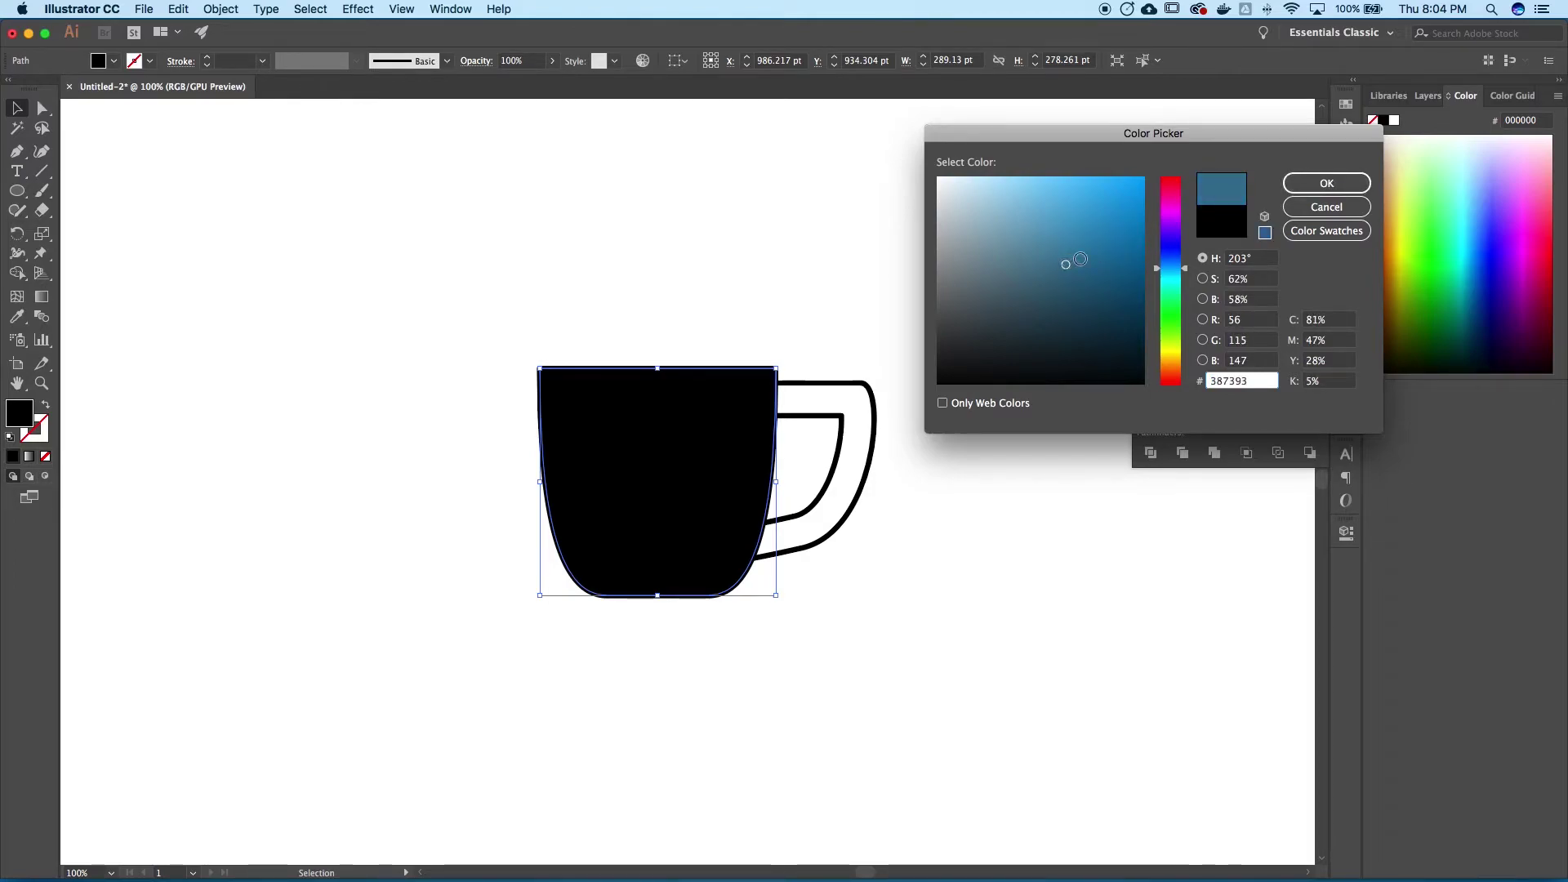
pyautogui.click(1326, 183)
pyautogui.click(882, 328)
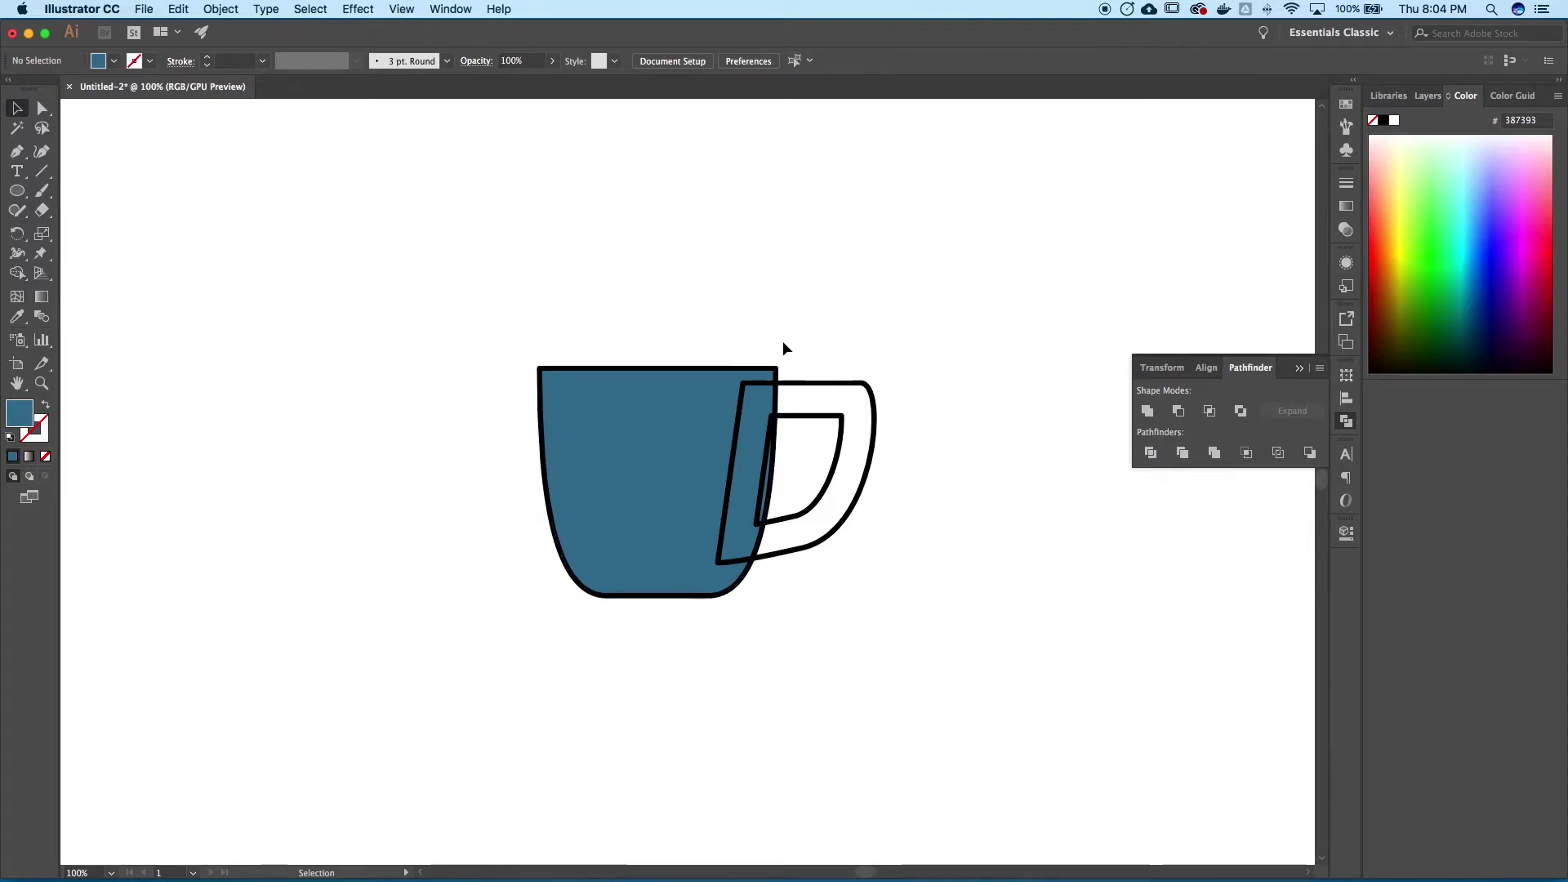
# Fill an in-place copy of the handle with the body's blue using the Eyedropper, and place the handle shapes behind the body
pyautogui.click(874, 487)
pyautogui.press('super+shift+bracketleft')
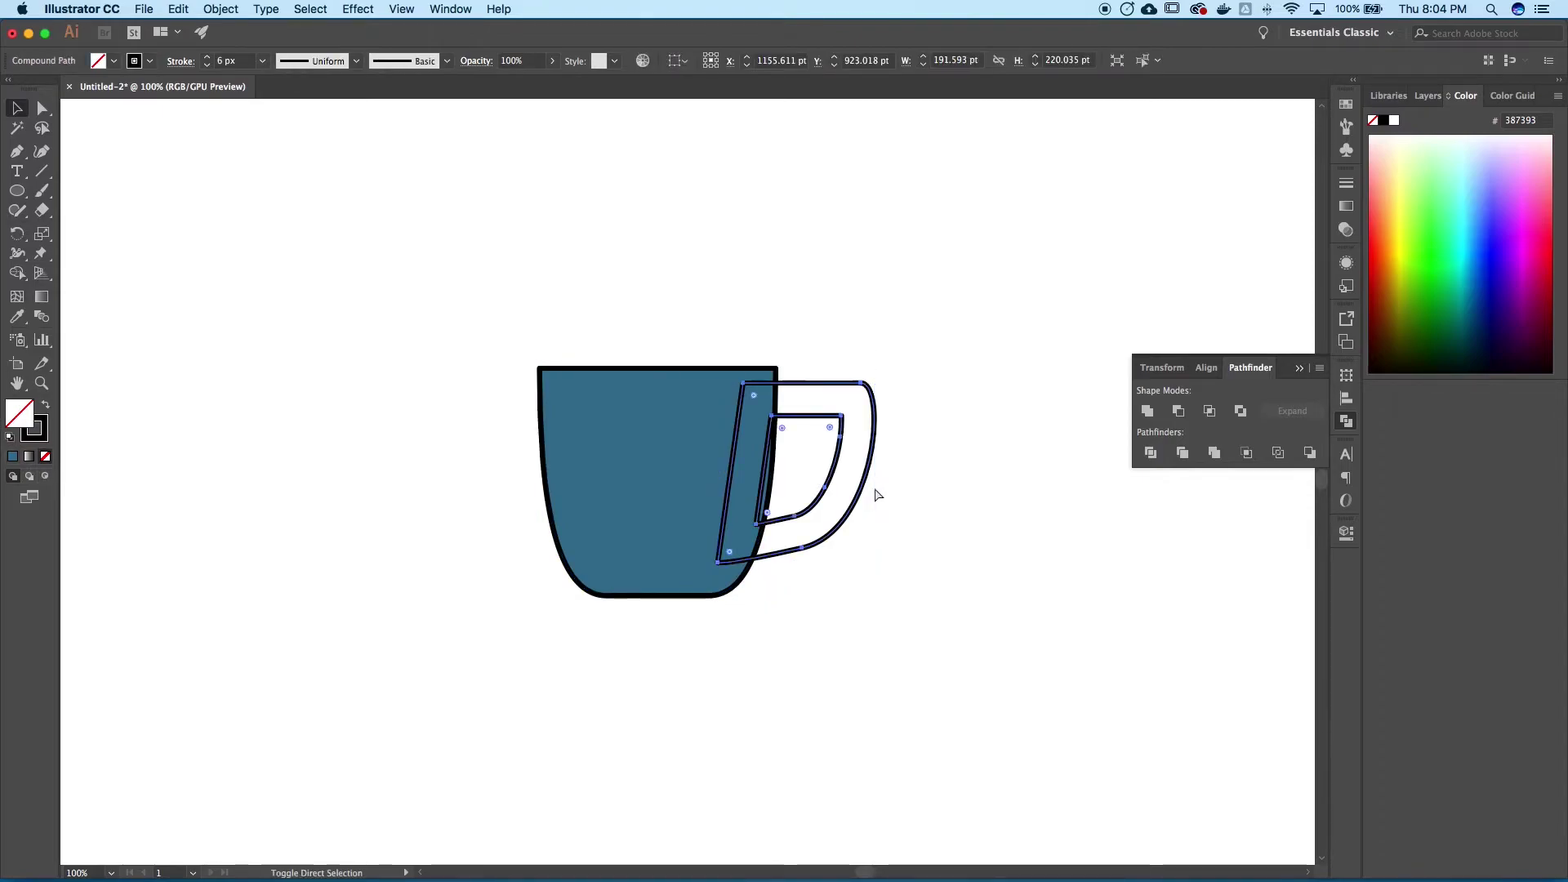
pyautogui.keyDown('super'); pyautogui.click(875, 488); pyautogui.keyUp('super')
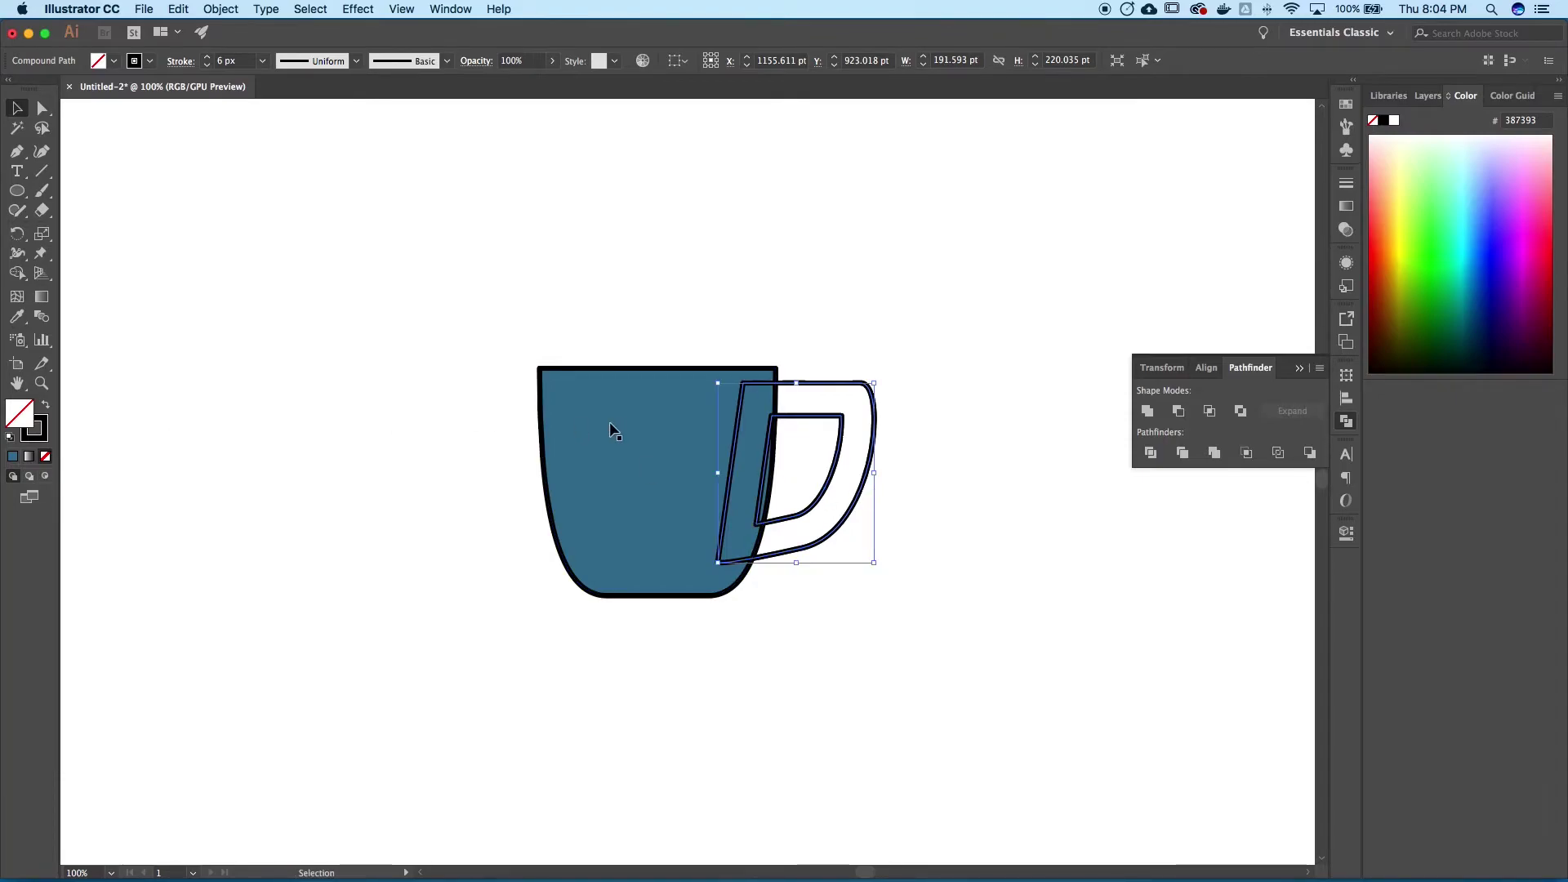
pyautogui.press('i')
pyautogui.click(622, 453)
pyautogui.click(17, 109)
pyautogui.press('super+shift+bracketleft')
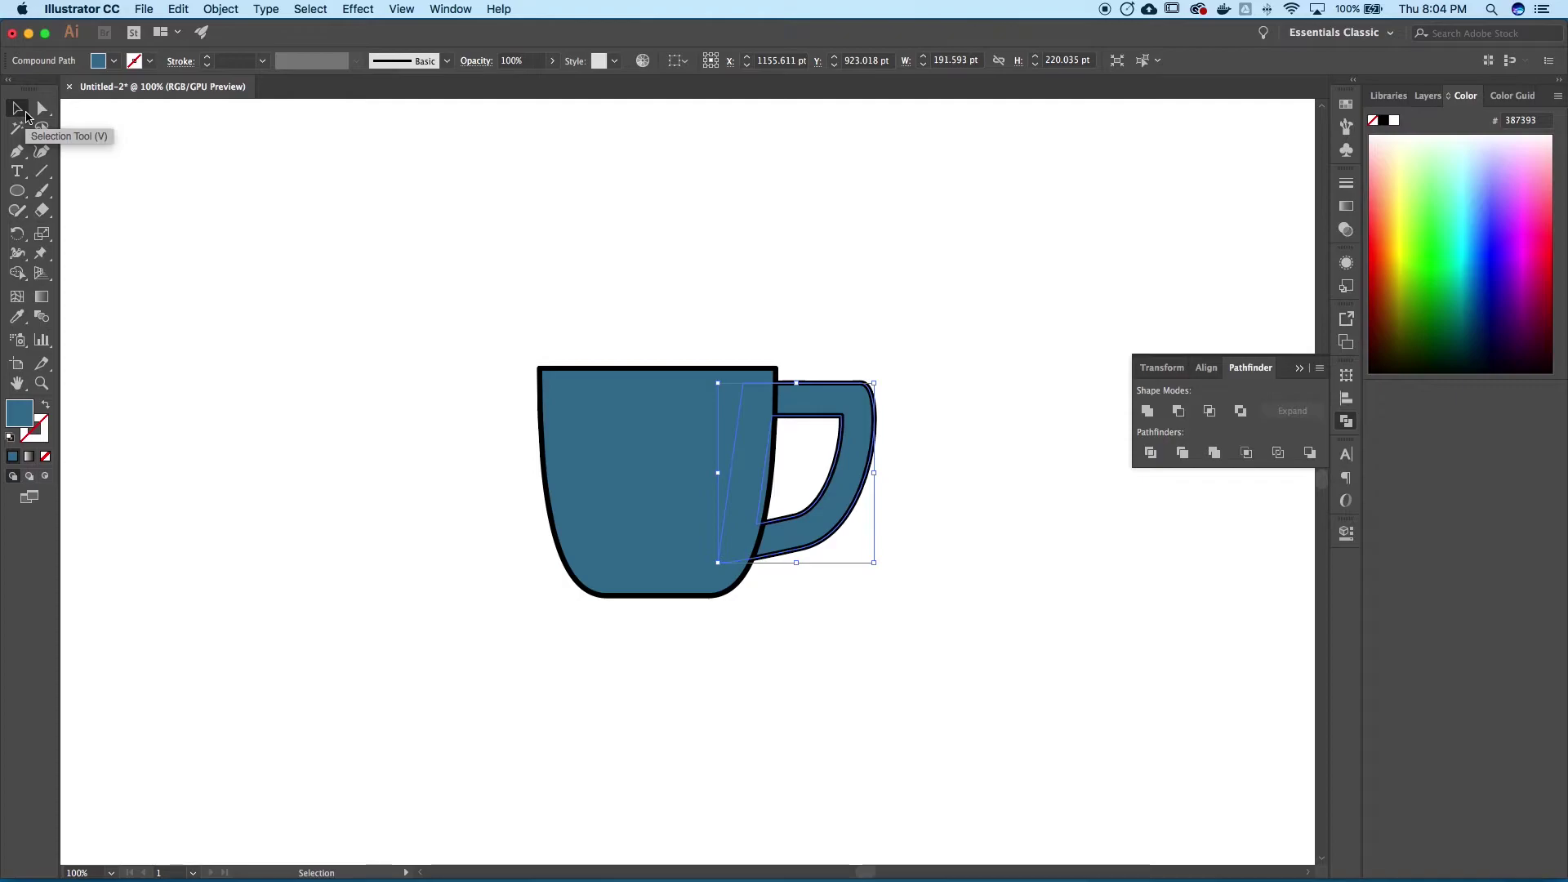
pyautogui.click(755, 254)
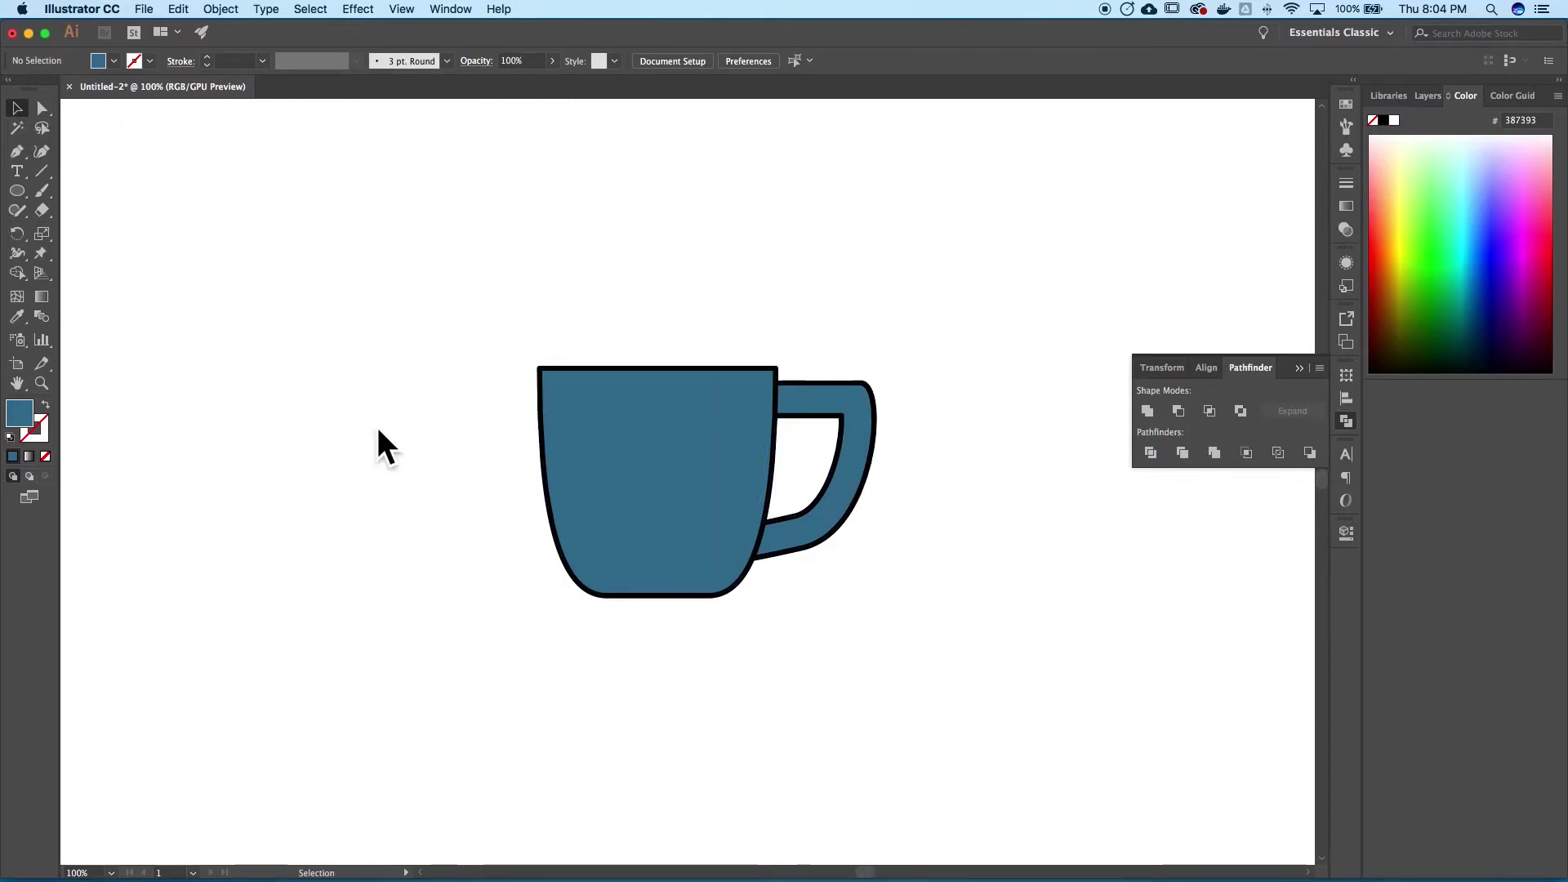
# Change the cup body outline's stroke to 11232b, a very dark shade of the blue fill 387393
pyautogui.doubleClick(33, 419)
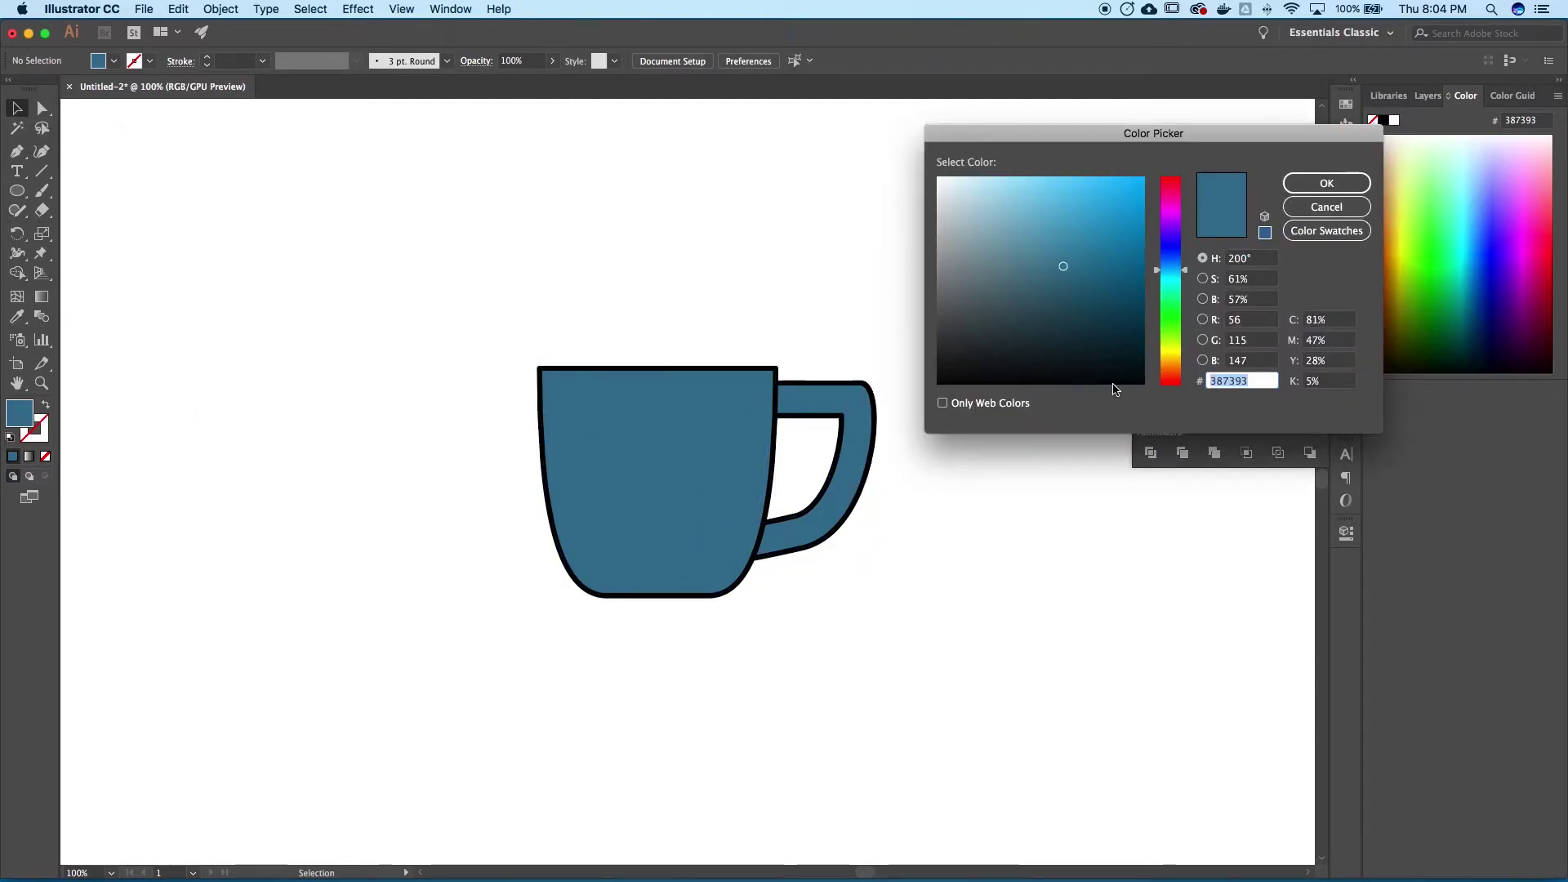
pyautogui.click(1328, 188)
pyautogui.click(591, 366)
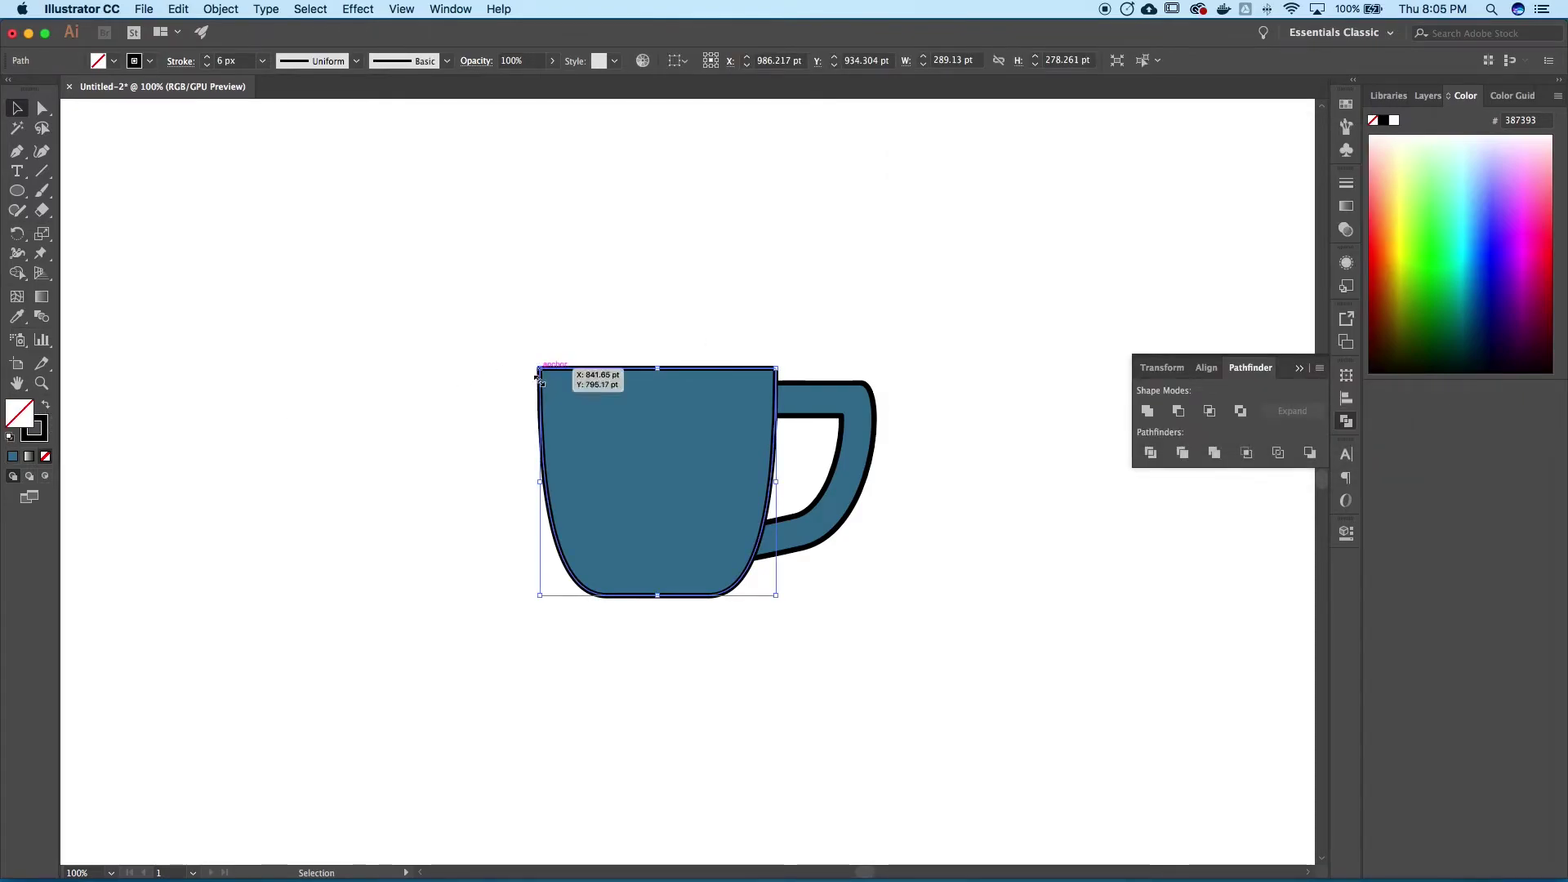
pyautogui.doubleClick(35, 435)
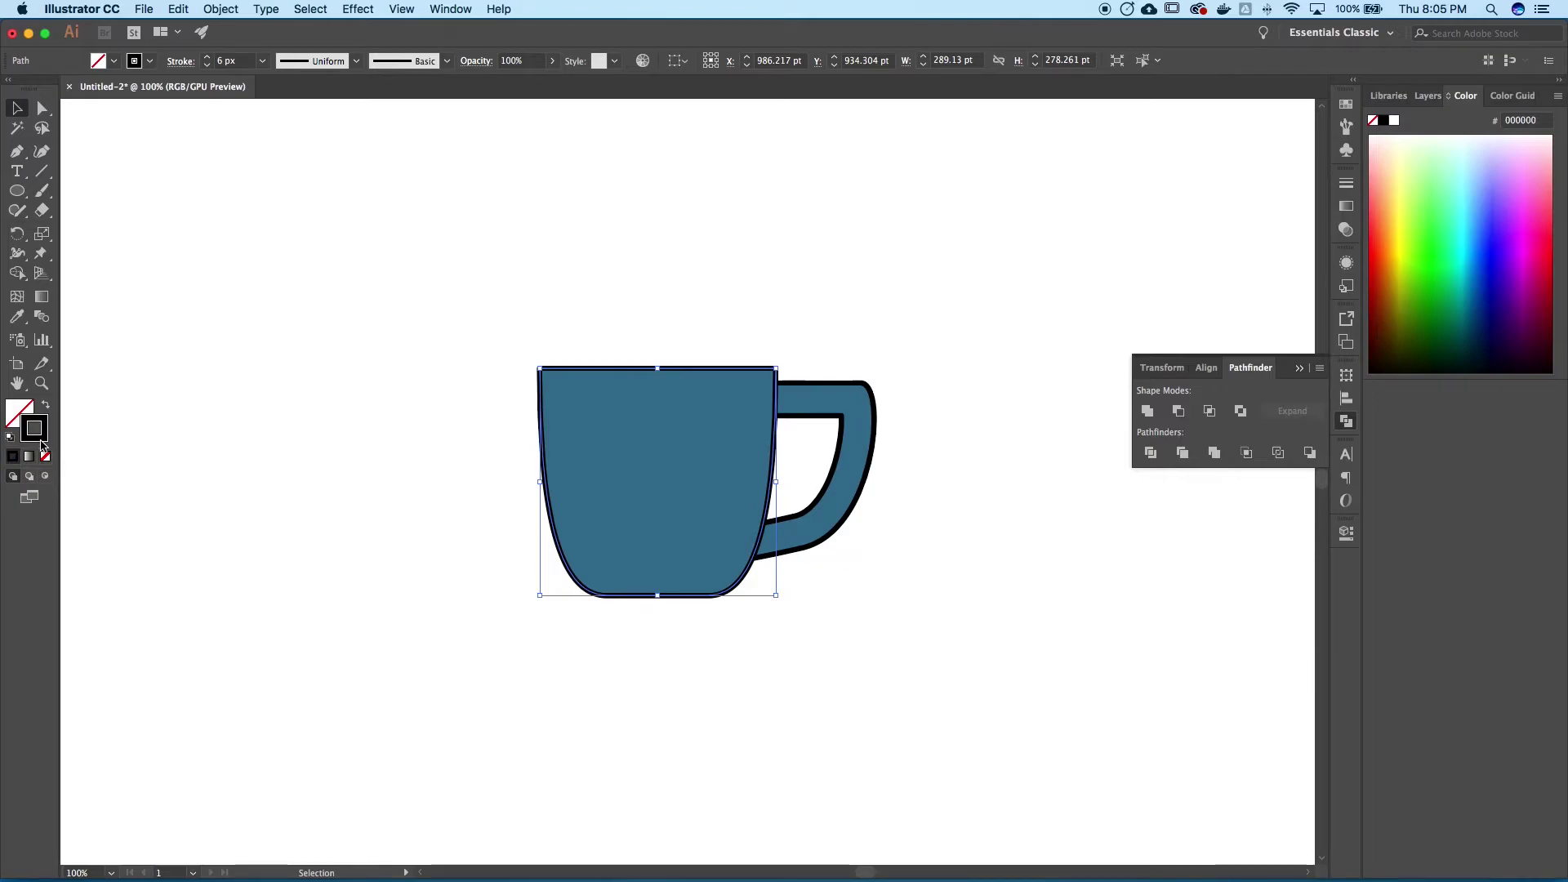
pyautogui.write('387393')
pyautogui.press('Tab')
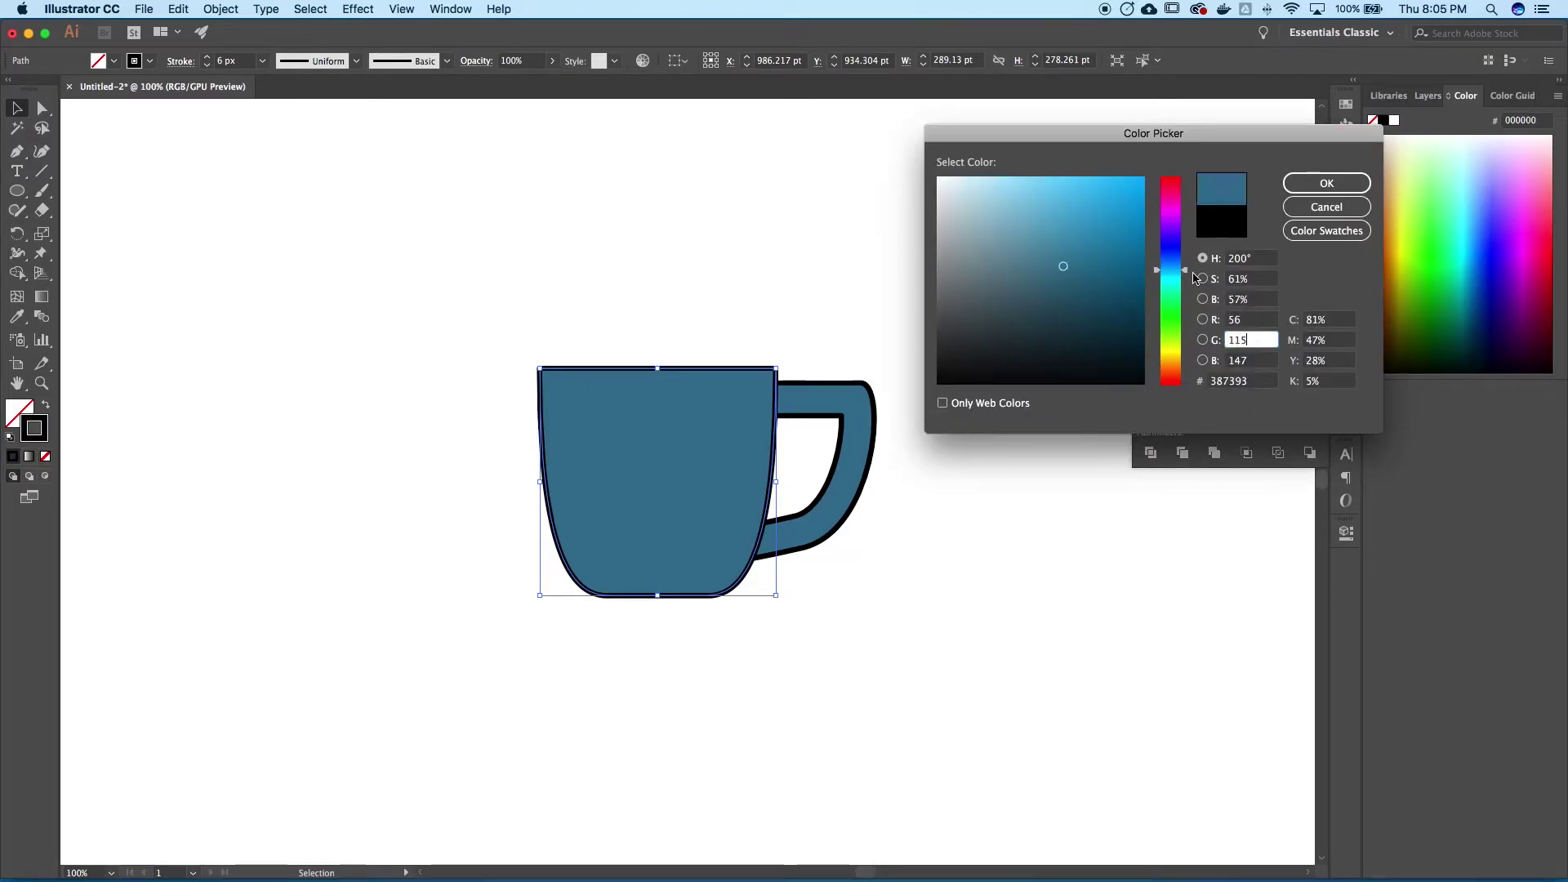
pyautogui.click(1062, 339)
pyautogui.click(1063, 347)
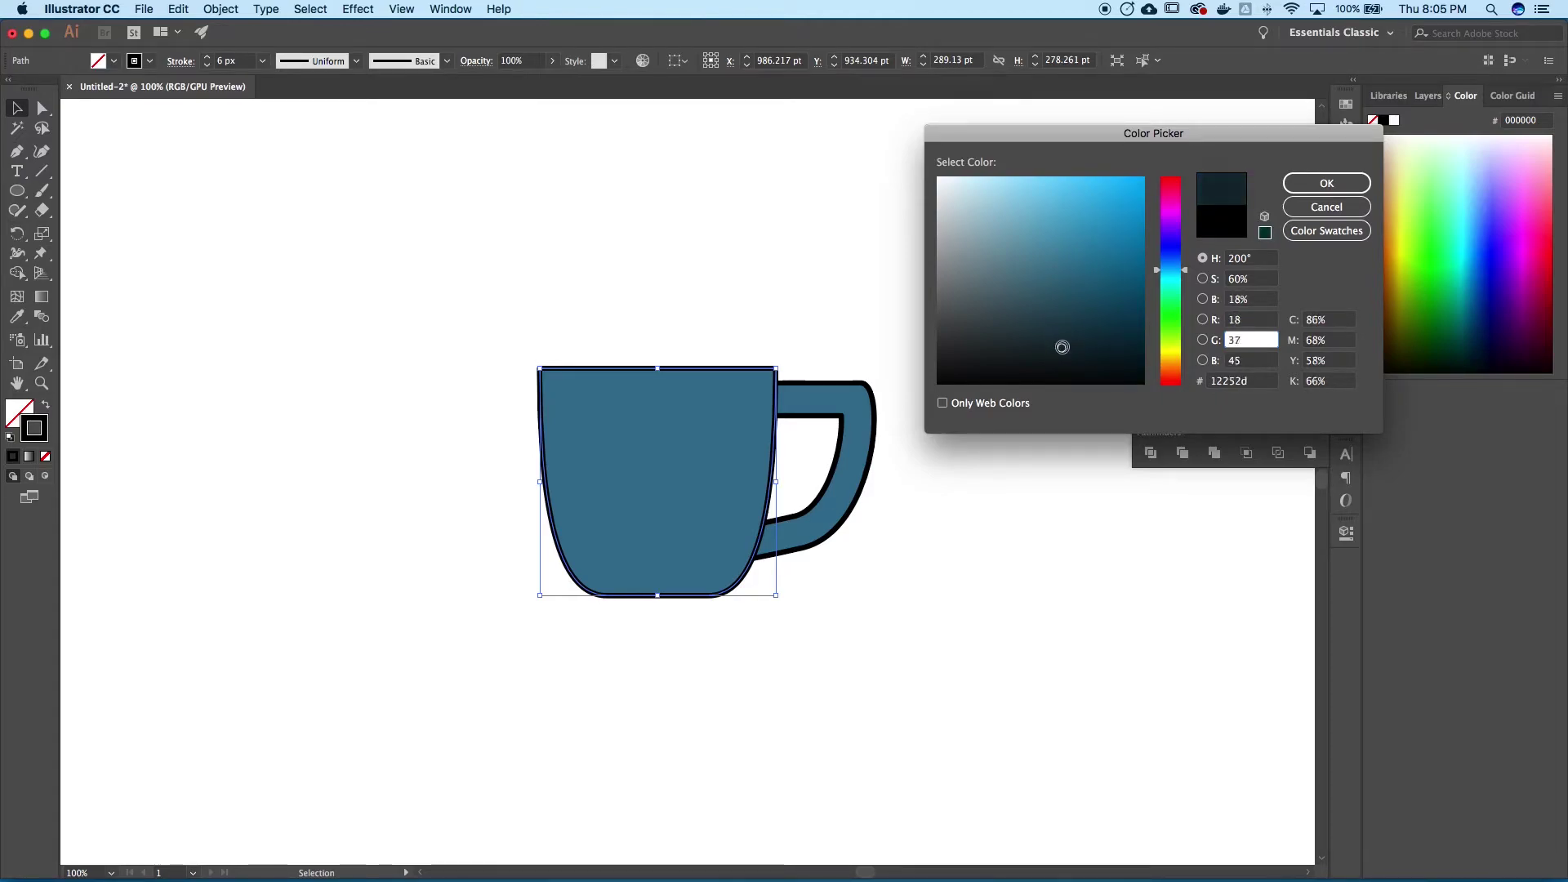
pyautogui.click(1326, 183)
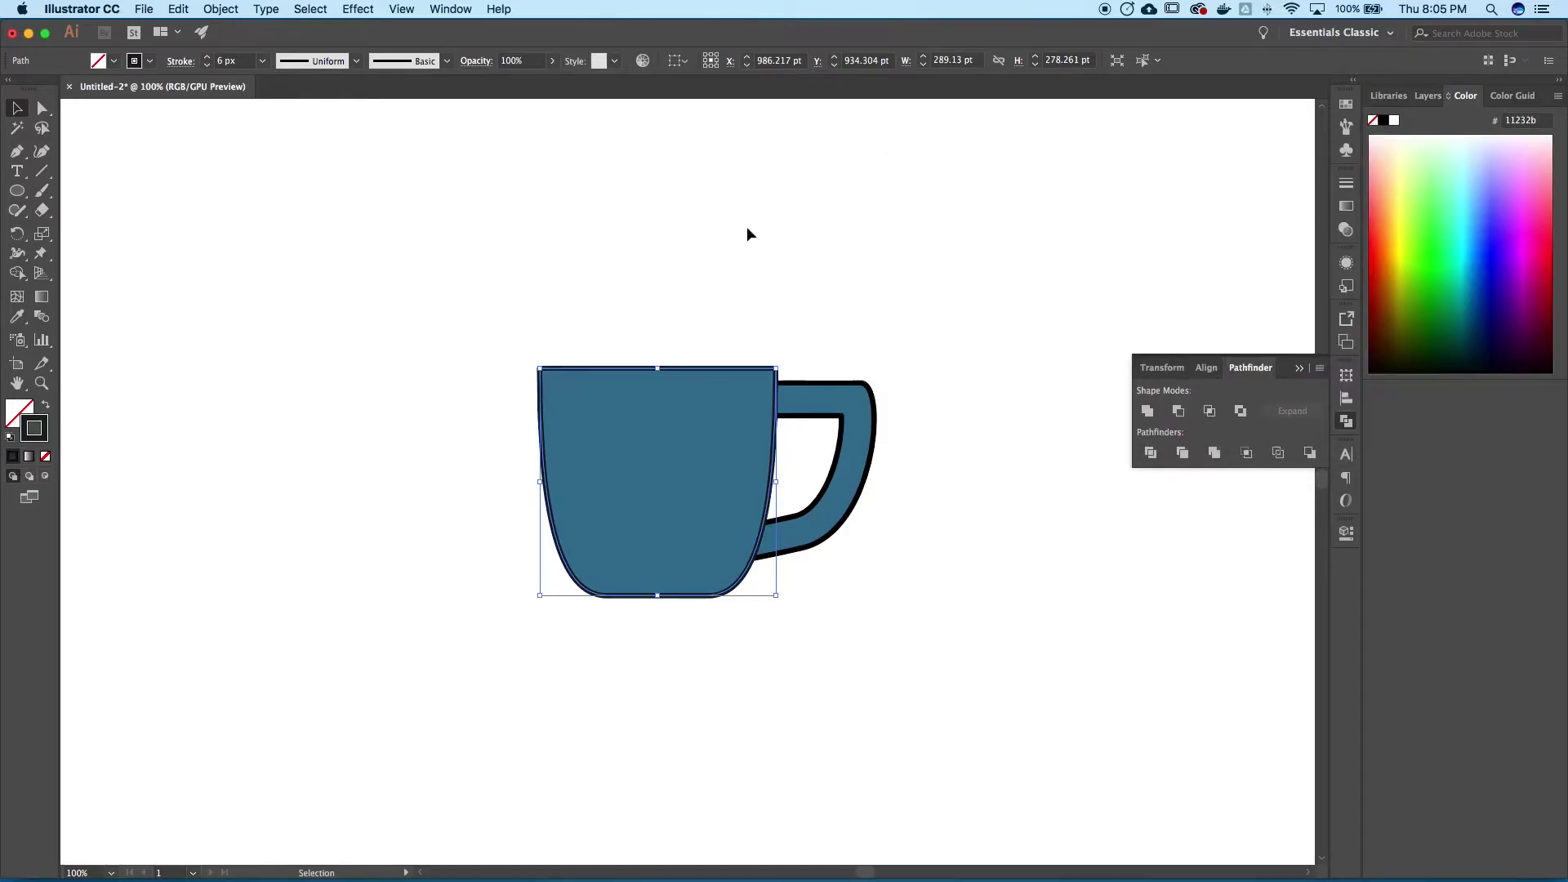
pyautogui.click(747, 235)
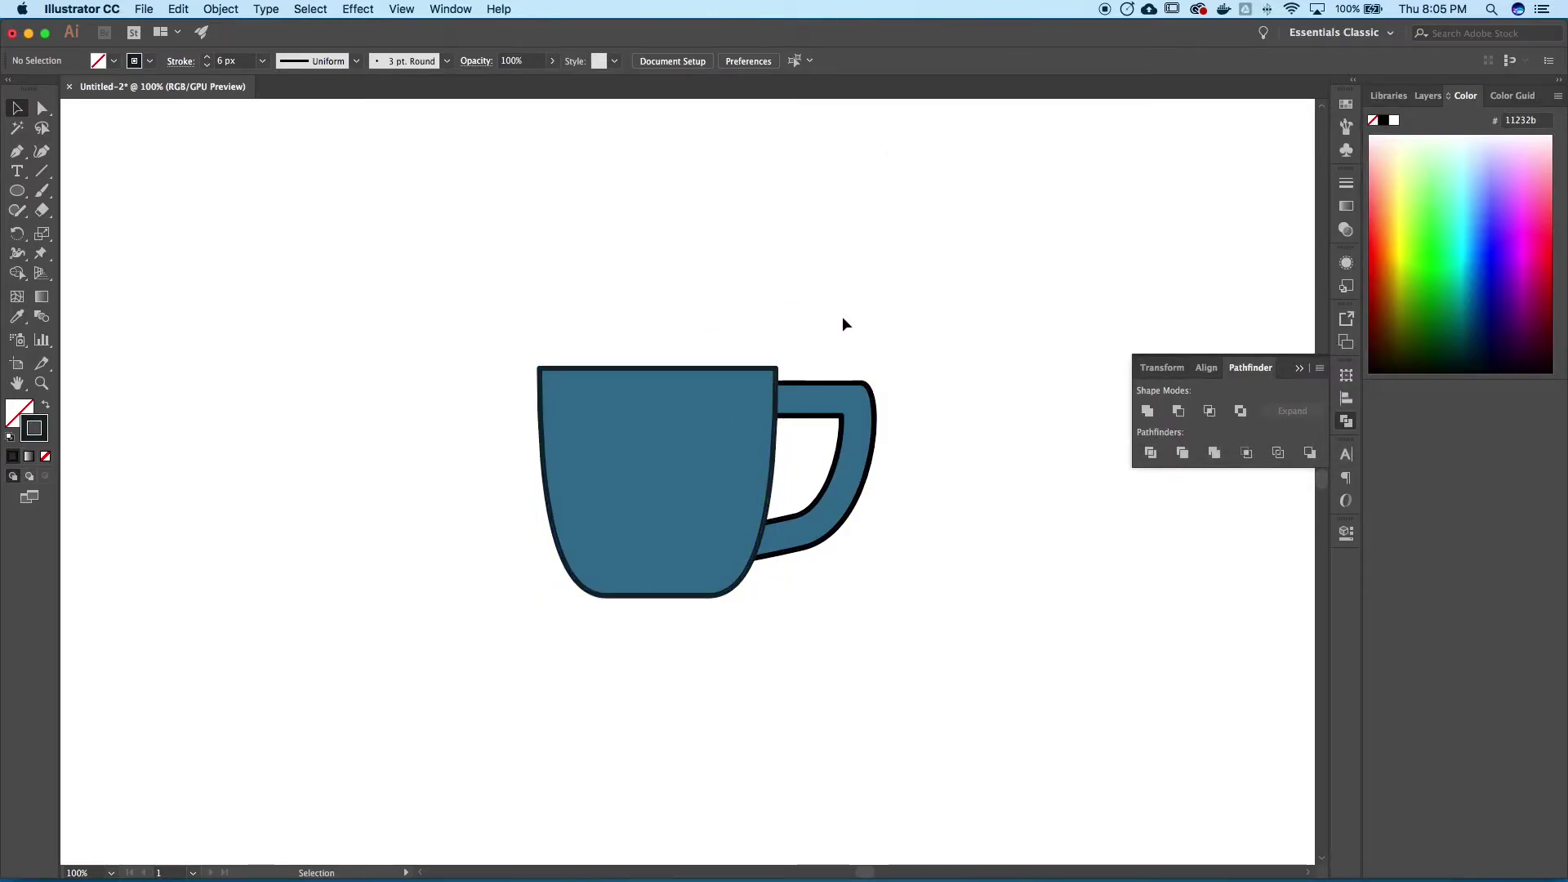
# Match the handle outline's stroke colour to the cup body's dark blue outline with the Eyedropper
pyautogui.press('super+equal')
pyautogui.press('super+equal')
pyautogui.press('super+equal')
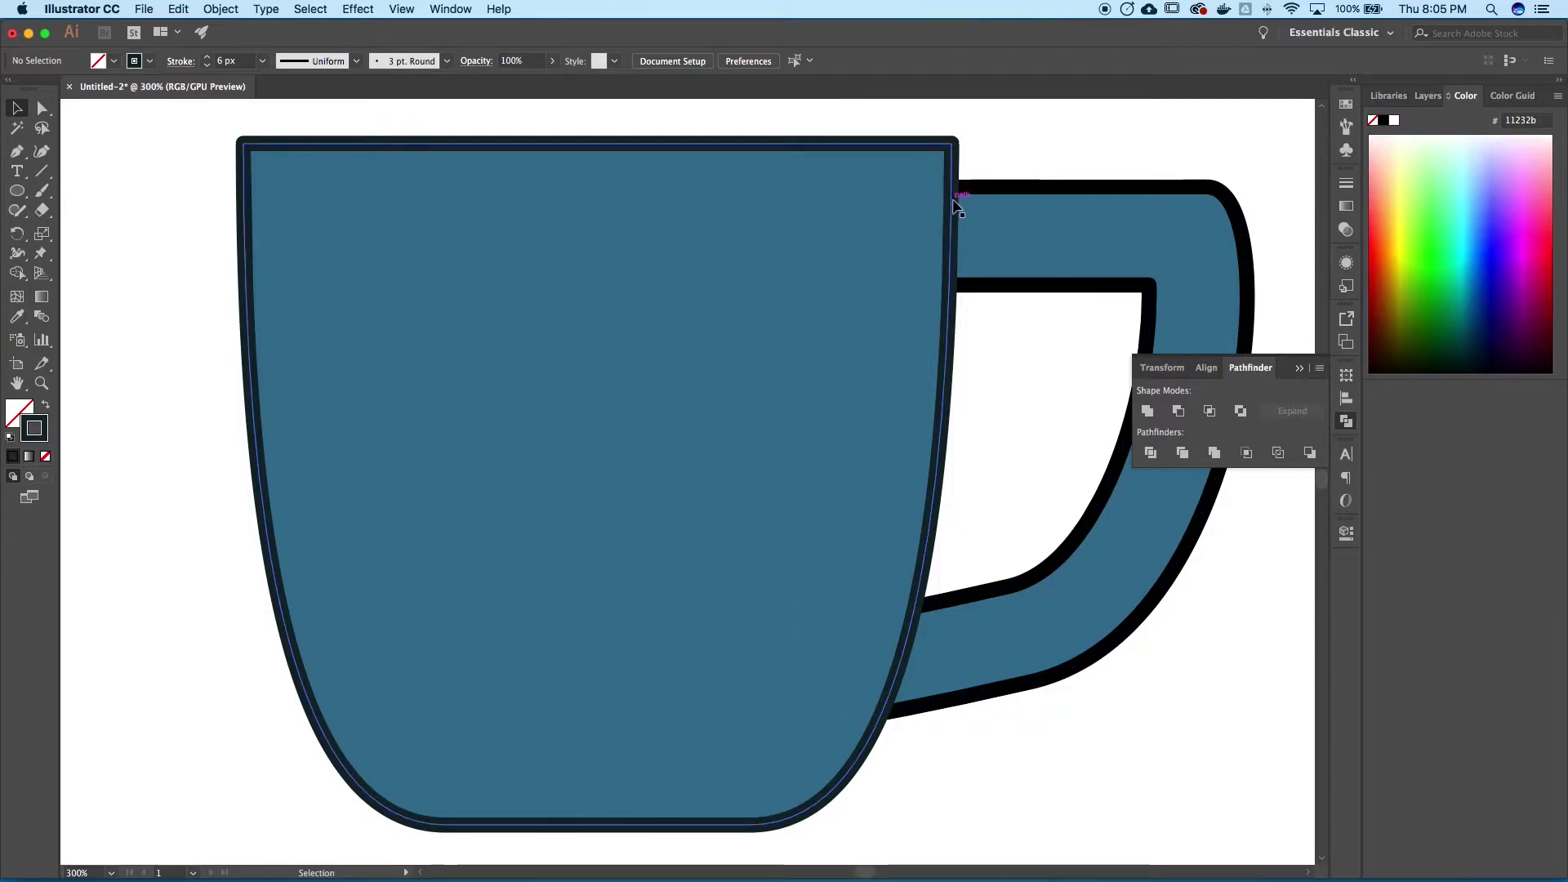
pyautogui.click(1070, 188)
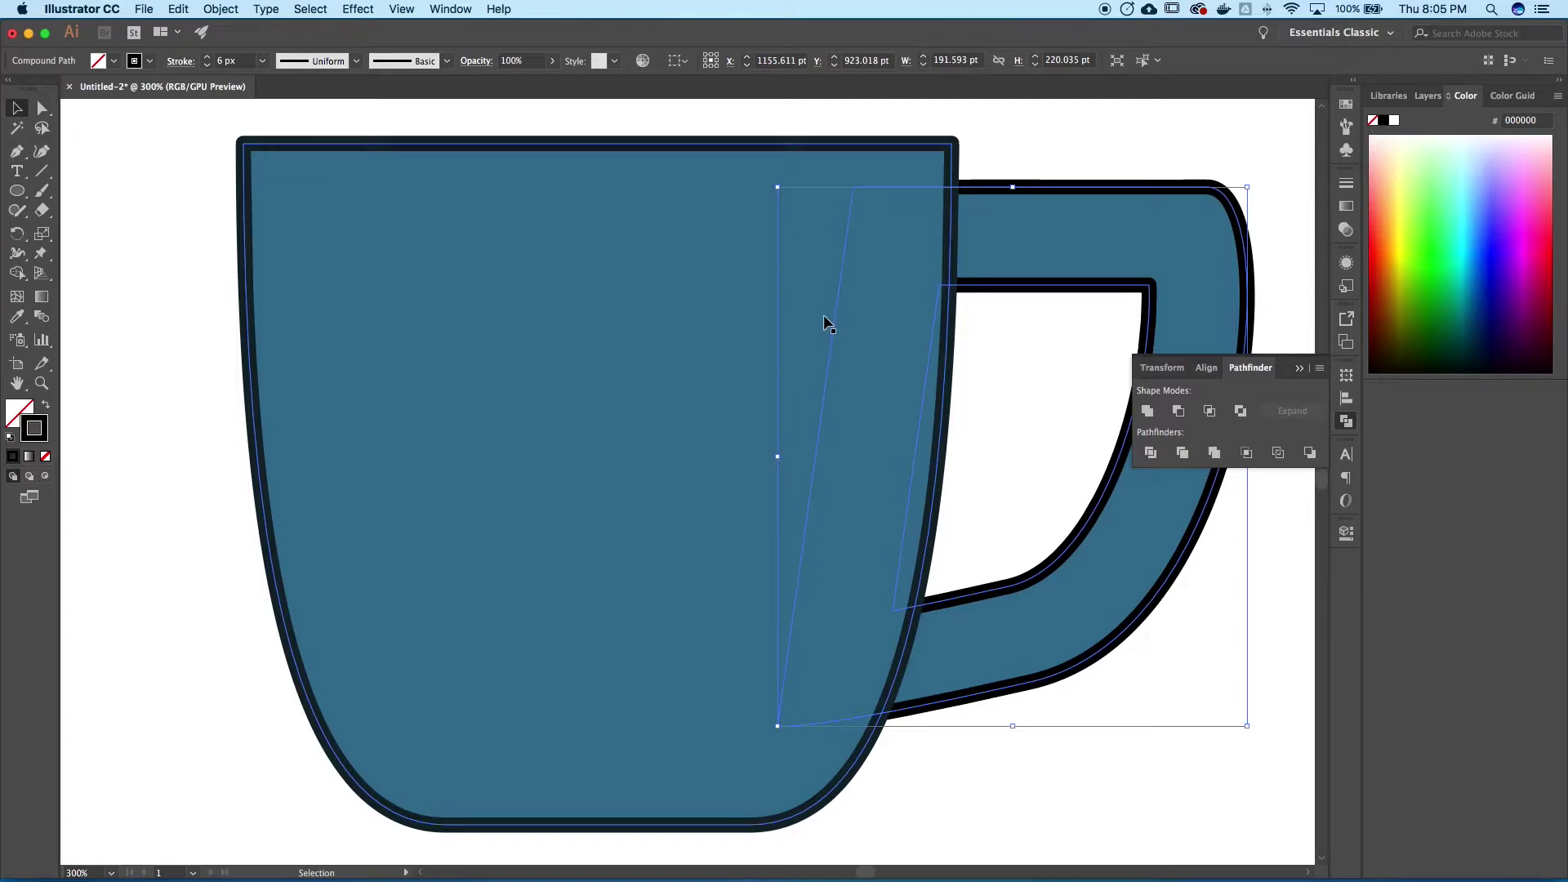
pyautogui.press('i')
pyautogui.click(814, 142)
pyautogui.press('v')
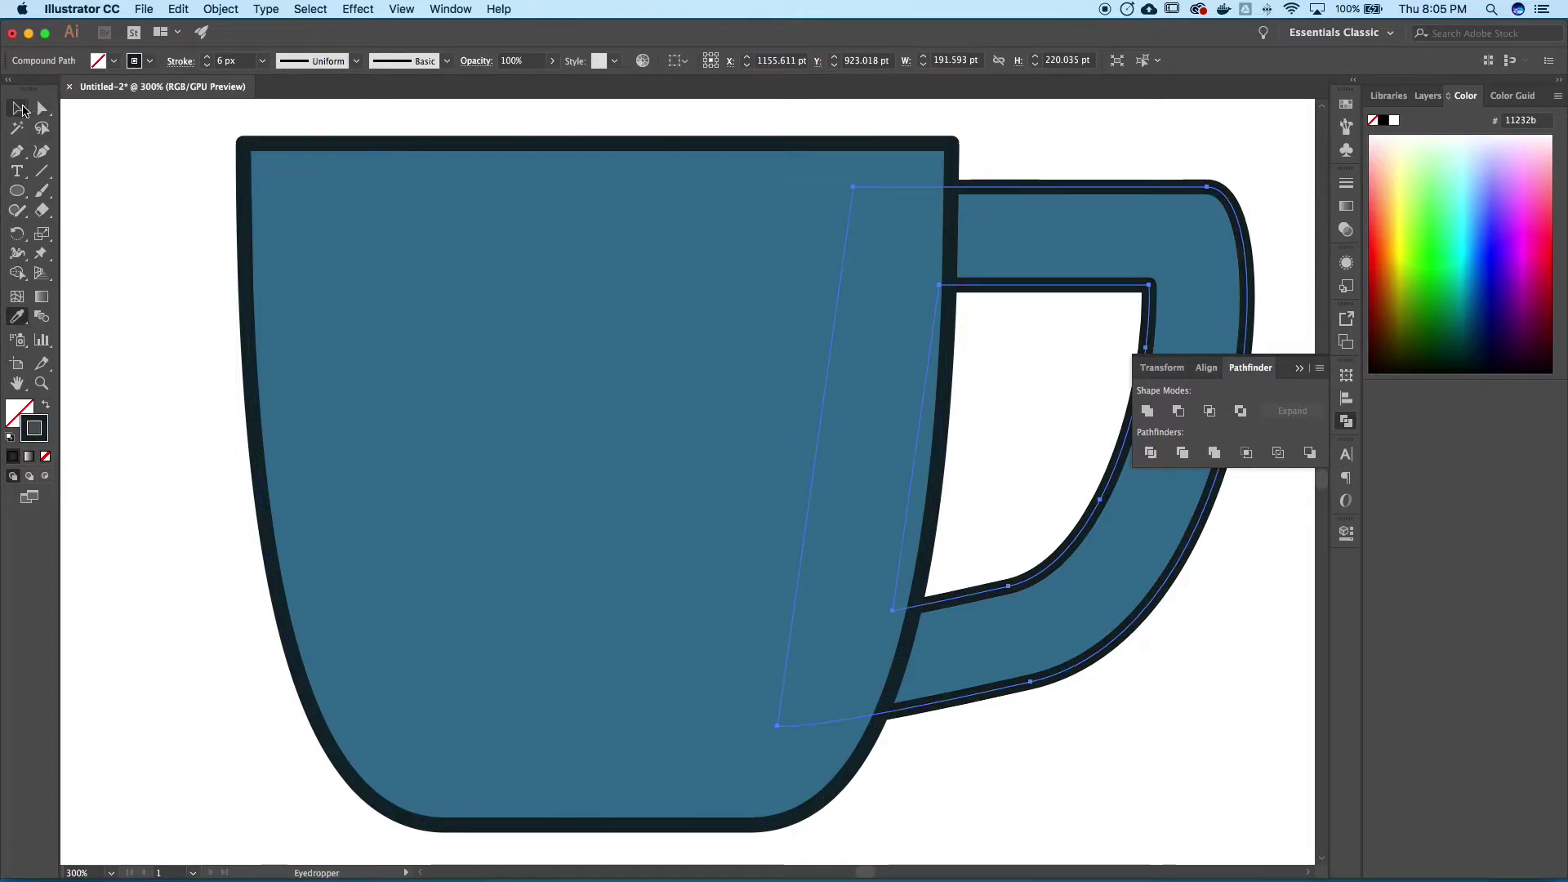
pyautogui.click(188, 233)
pyautogui.press('super+shift+o')
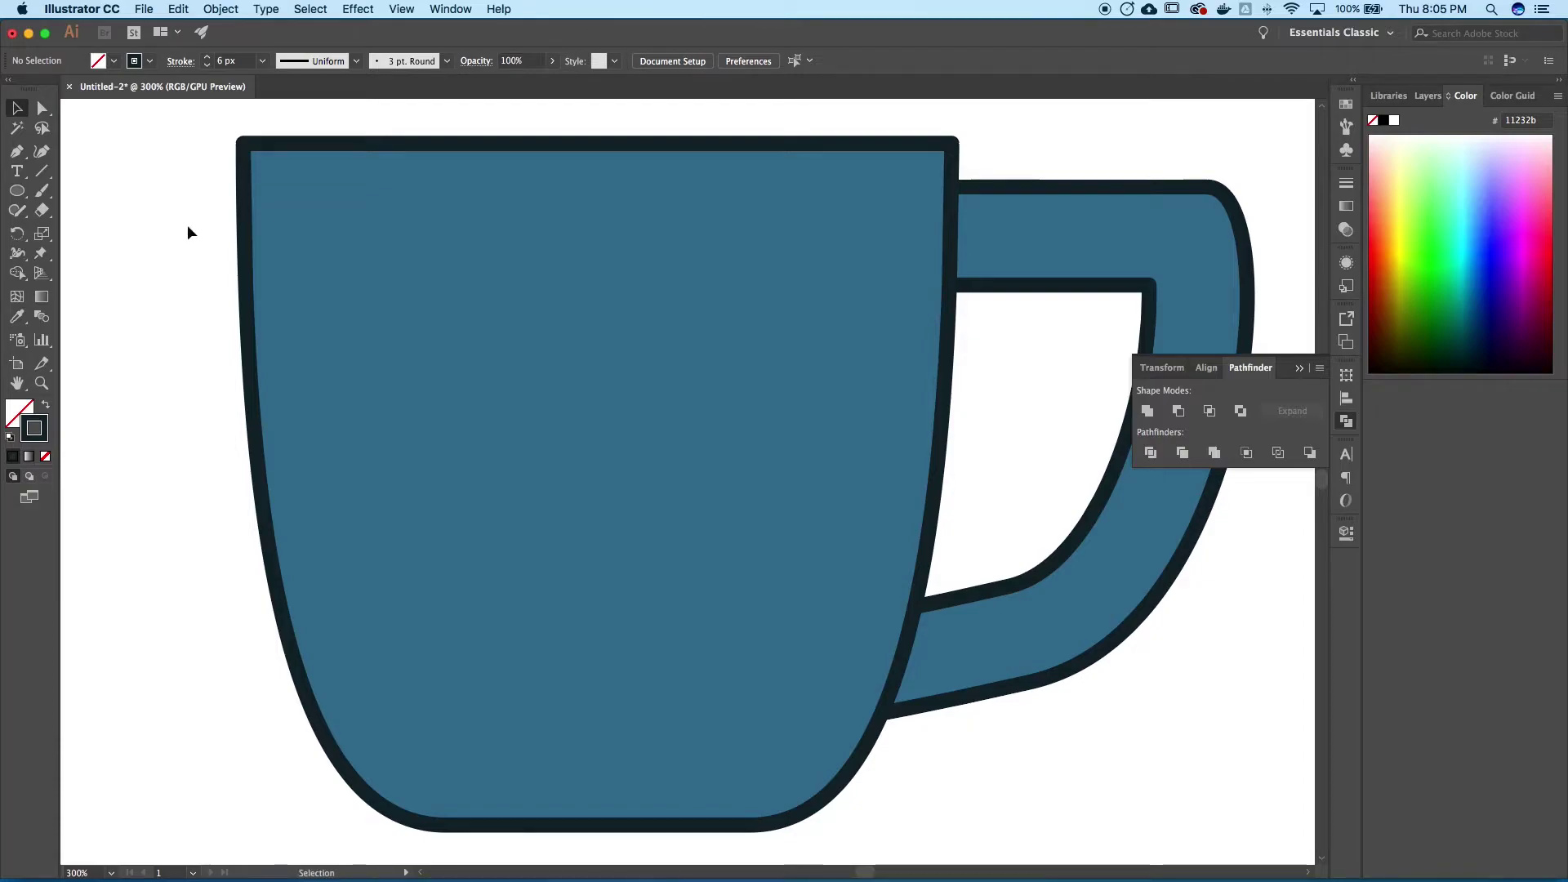
pyautogui.press('super+1')
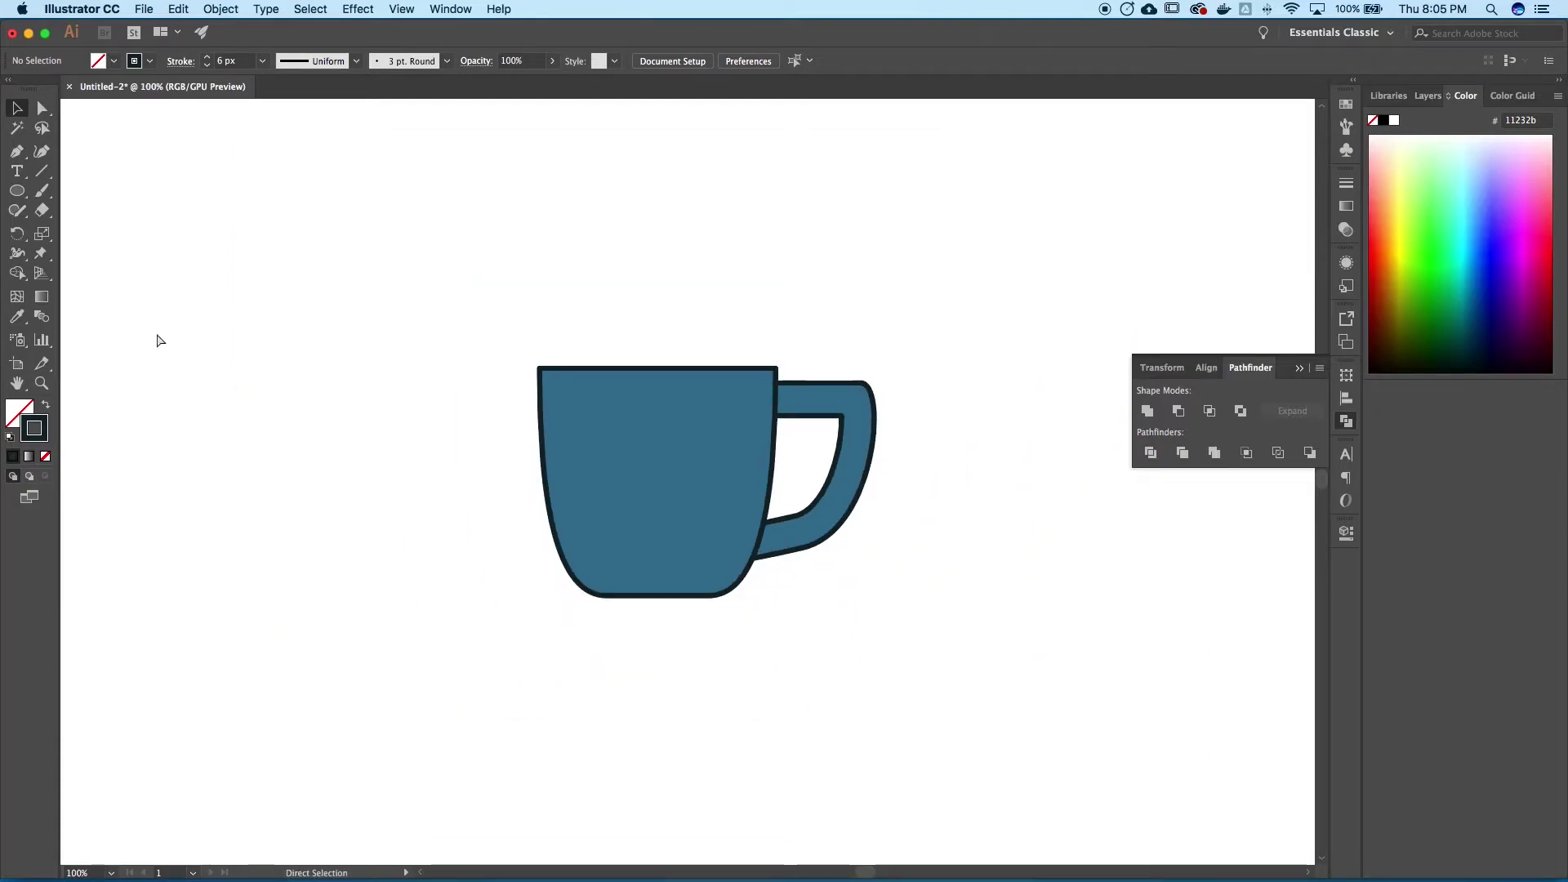
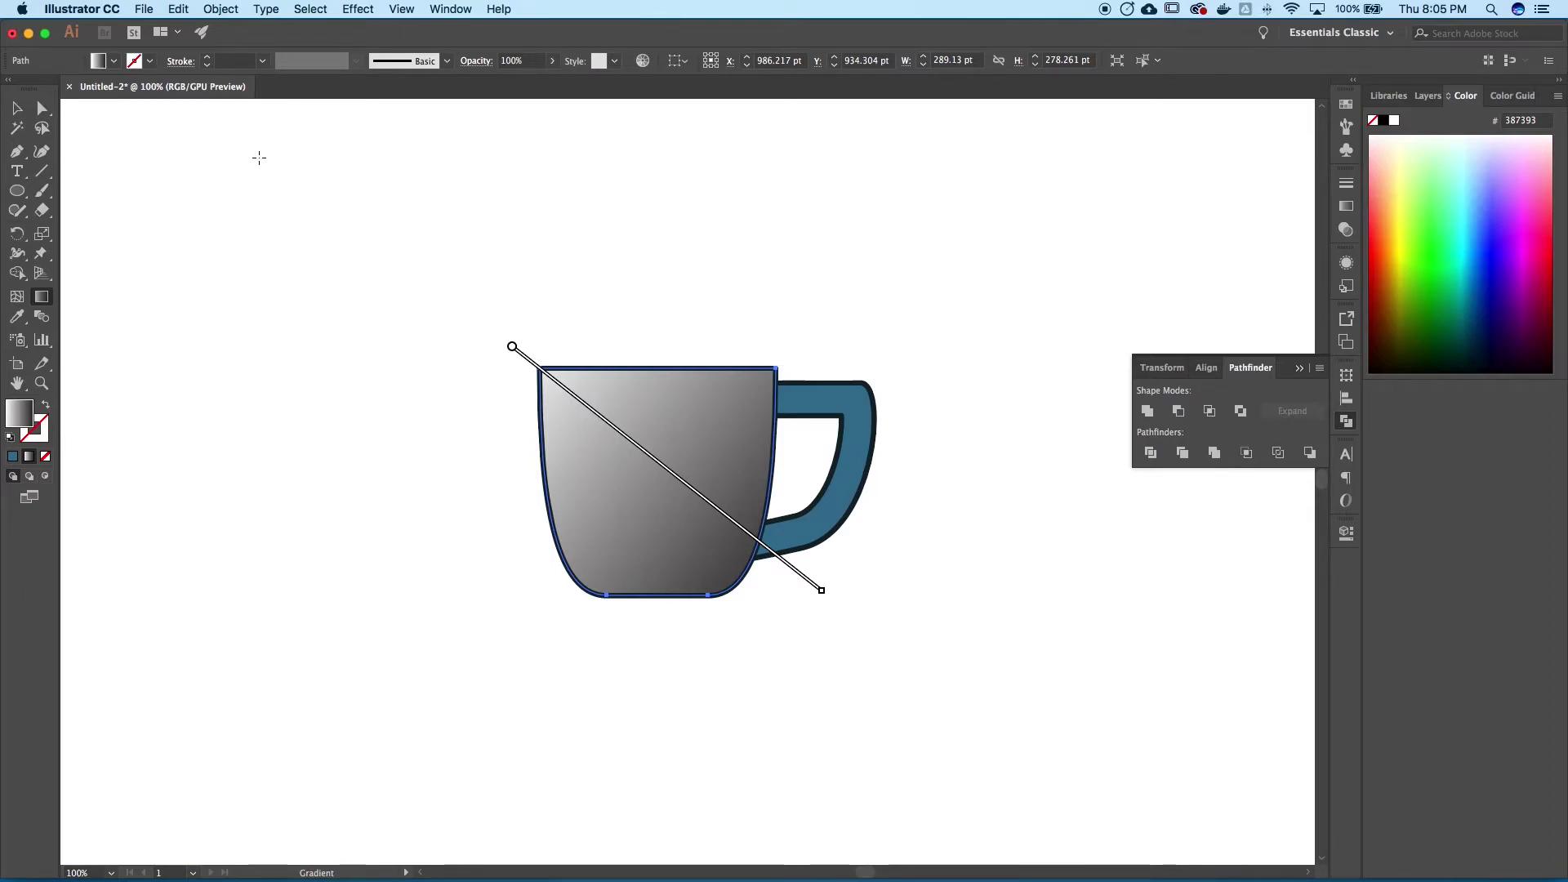
# Apply the Gold Dust linear gradient to the cup body's fill and remove its two middle colour stops
pyautogui.moveTo(767, 555)
pyautogui.click(1347, 209)
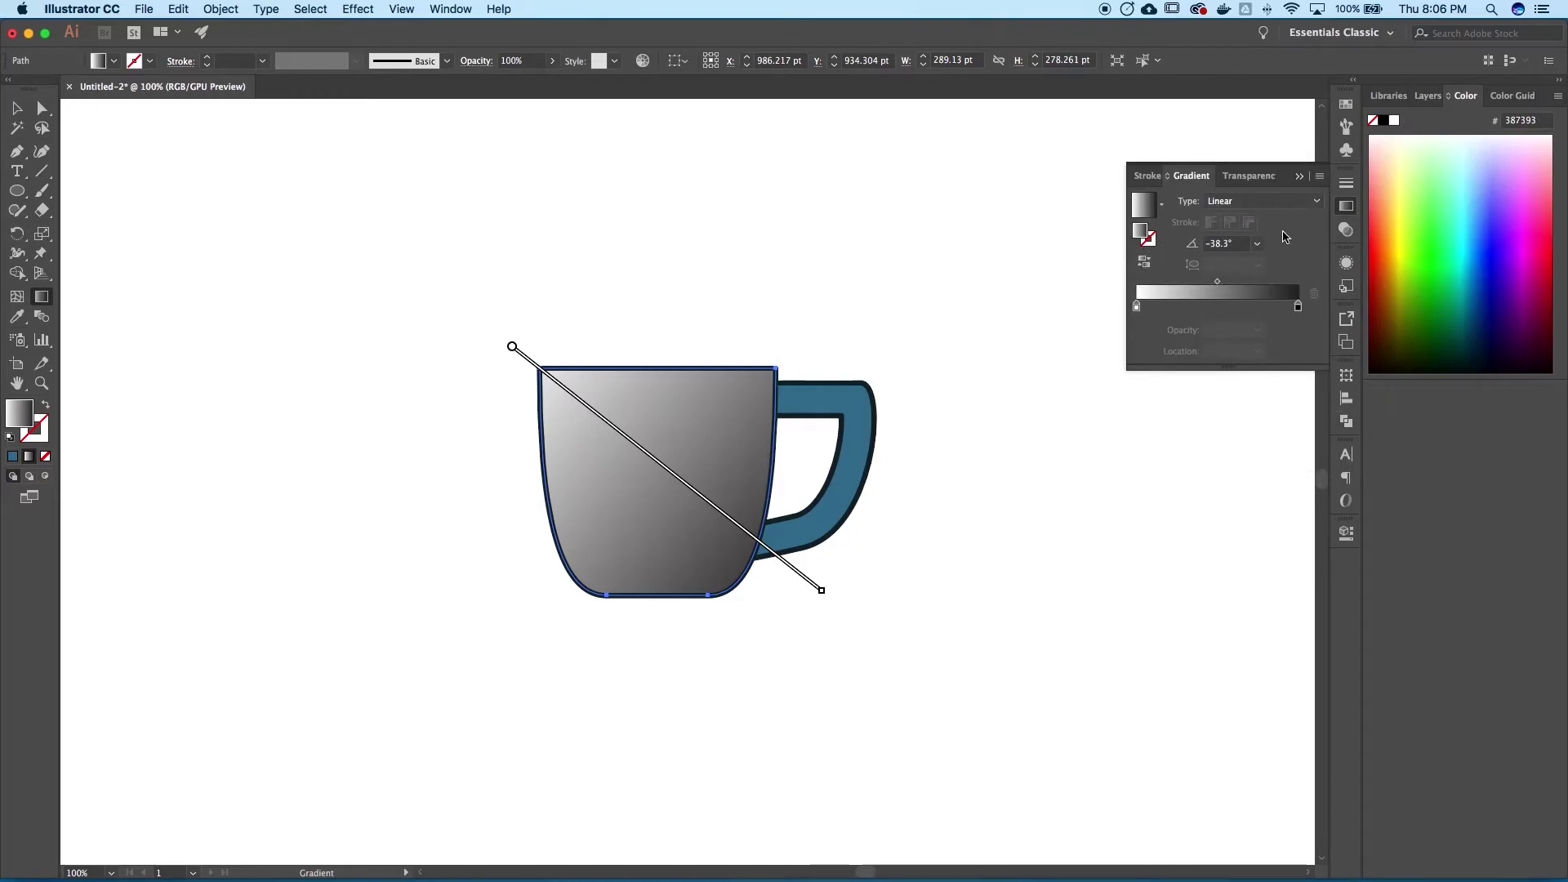
pyautogui.click(1160, 205)
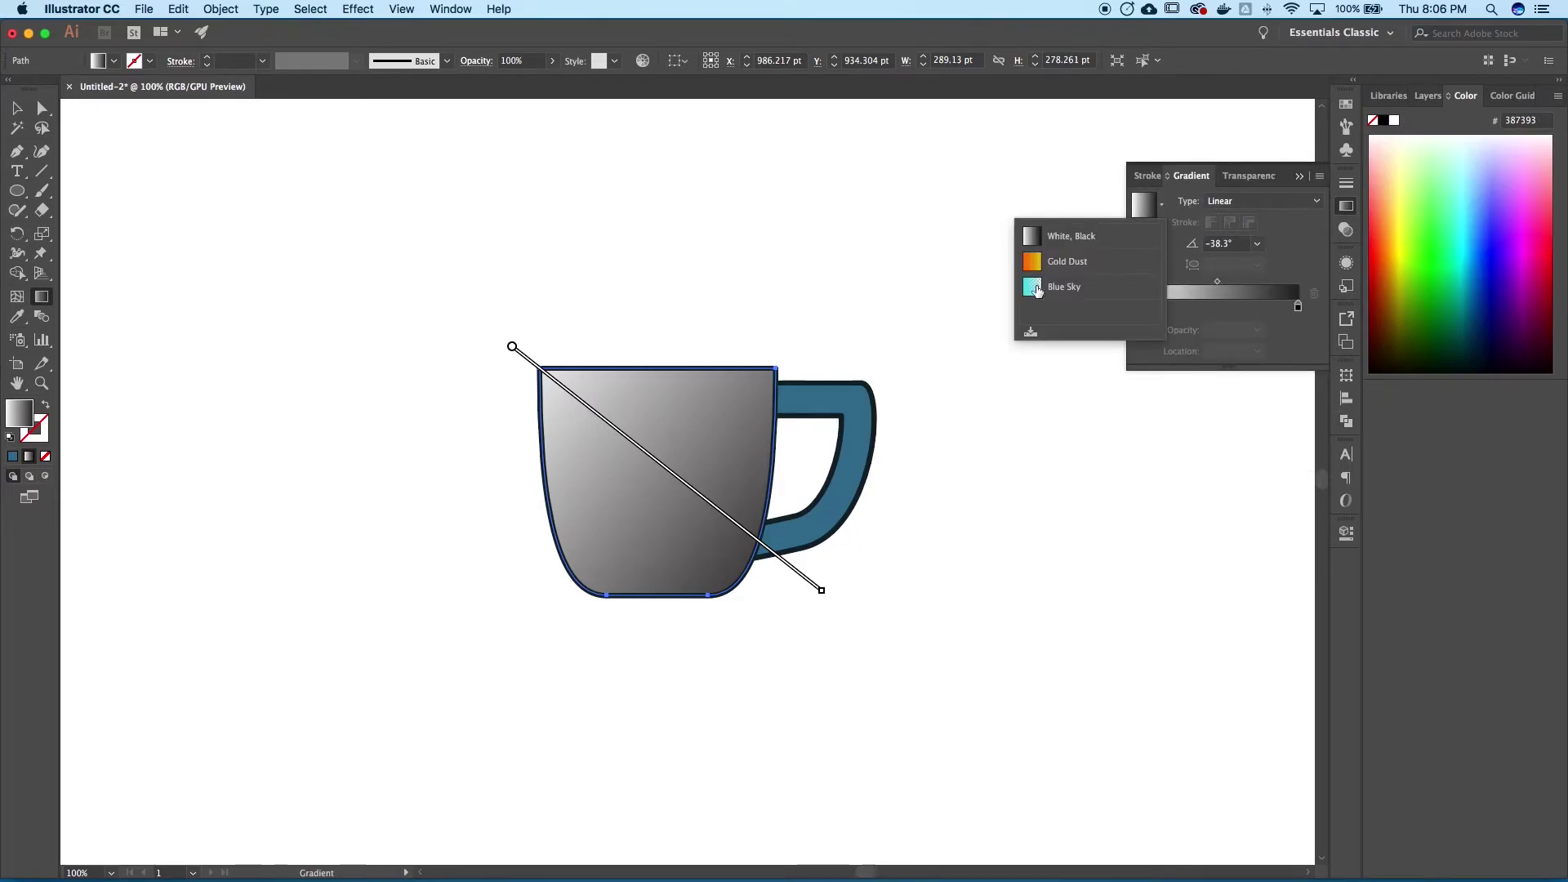
pyautogui.click(1074, 262)
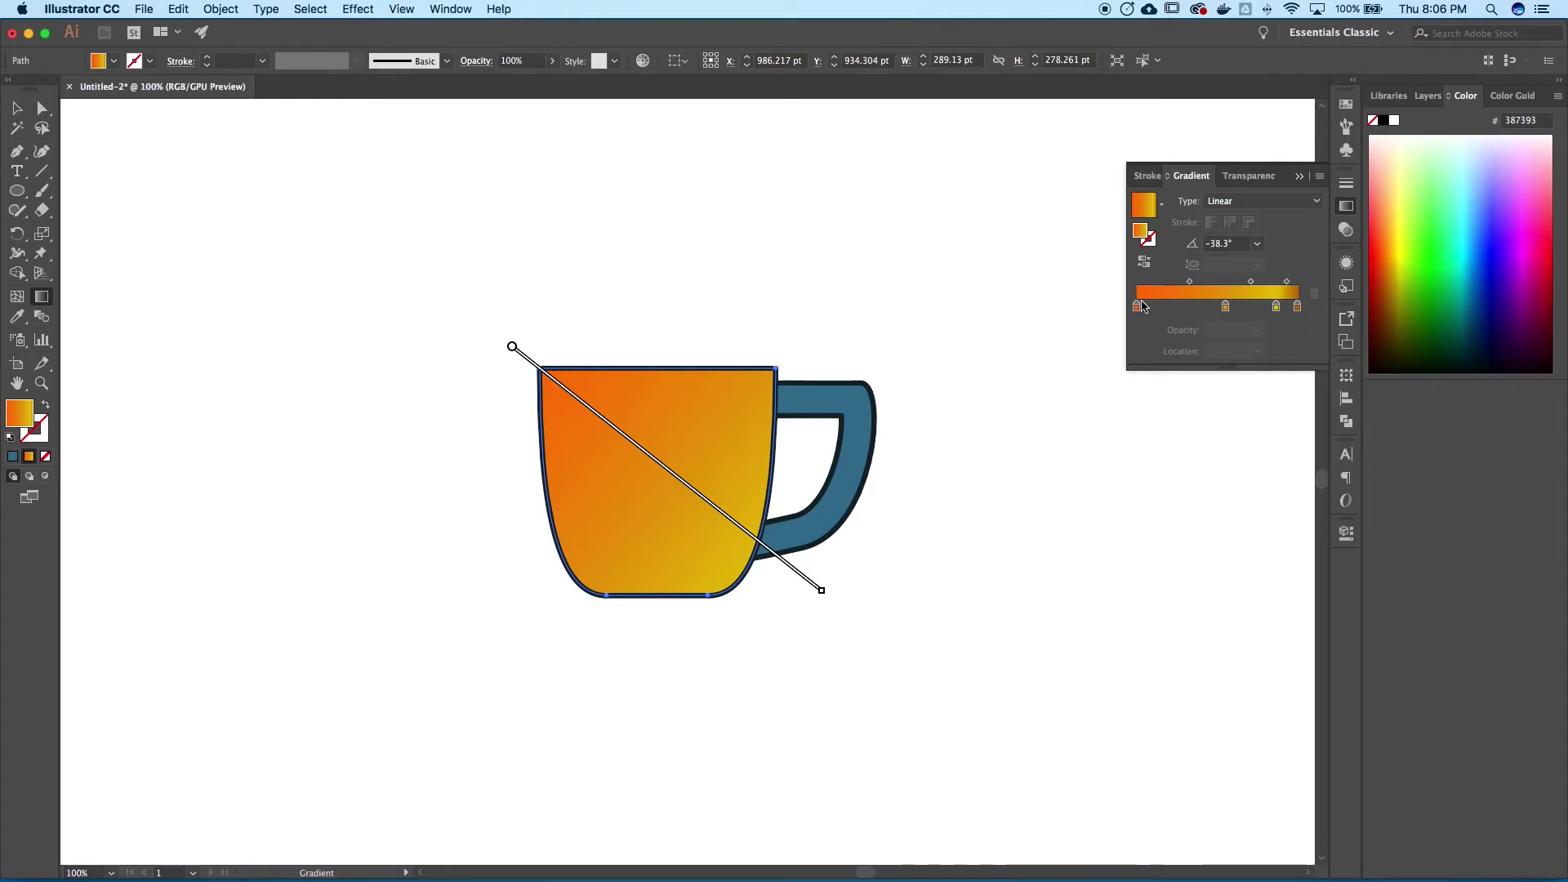
pyautogui.moveTo(1227, 315); pyautogui.dragTo(1225, 360)
pyautogui.moveTo(1276, 307); pyautogui.dragTo(1274, 360)
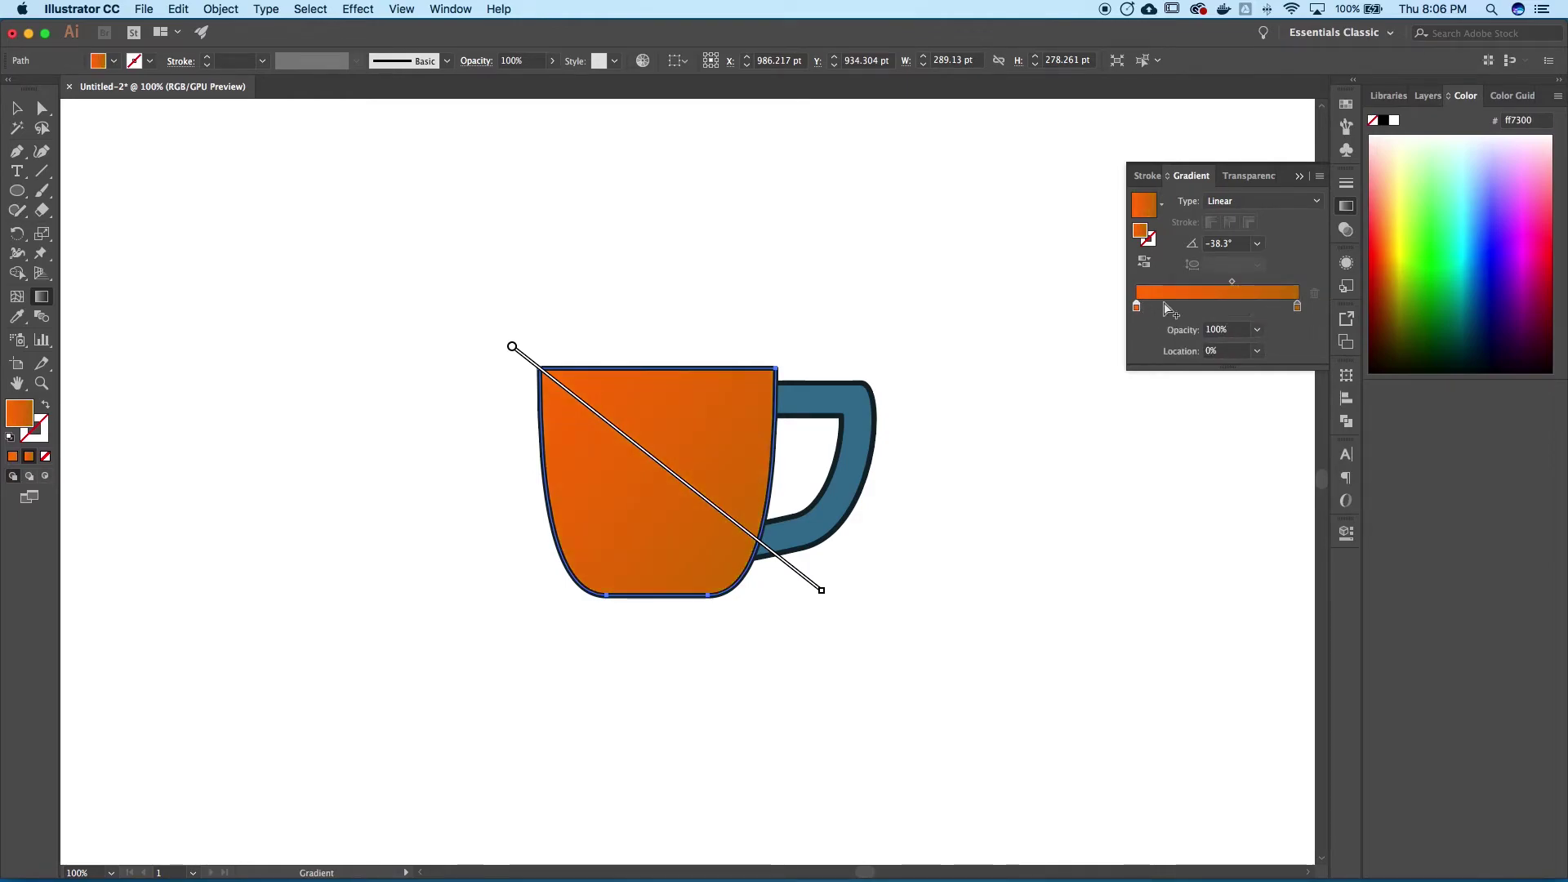
# Set the starting colour stop of the cup body's gradient to blue 387393
pyautogui.doubleClick(1137, 308)
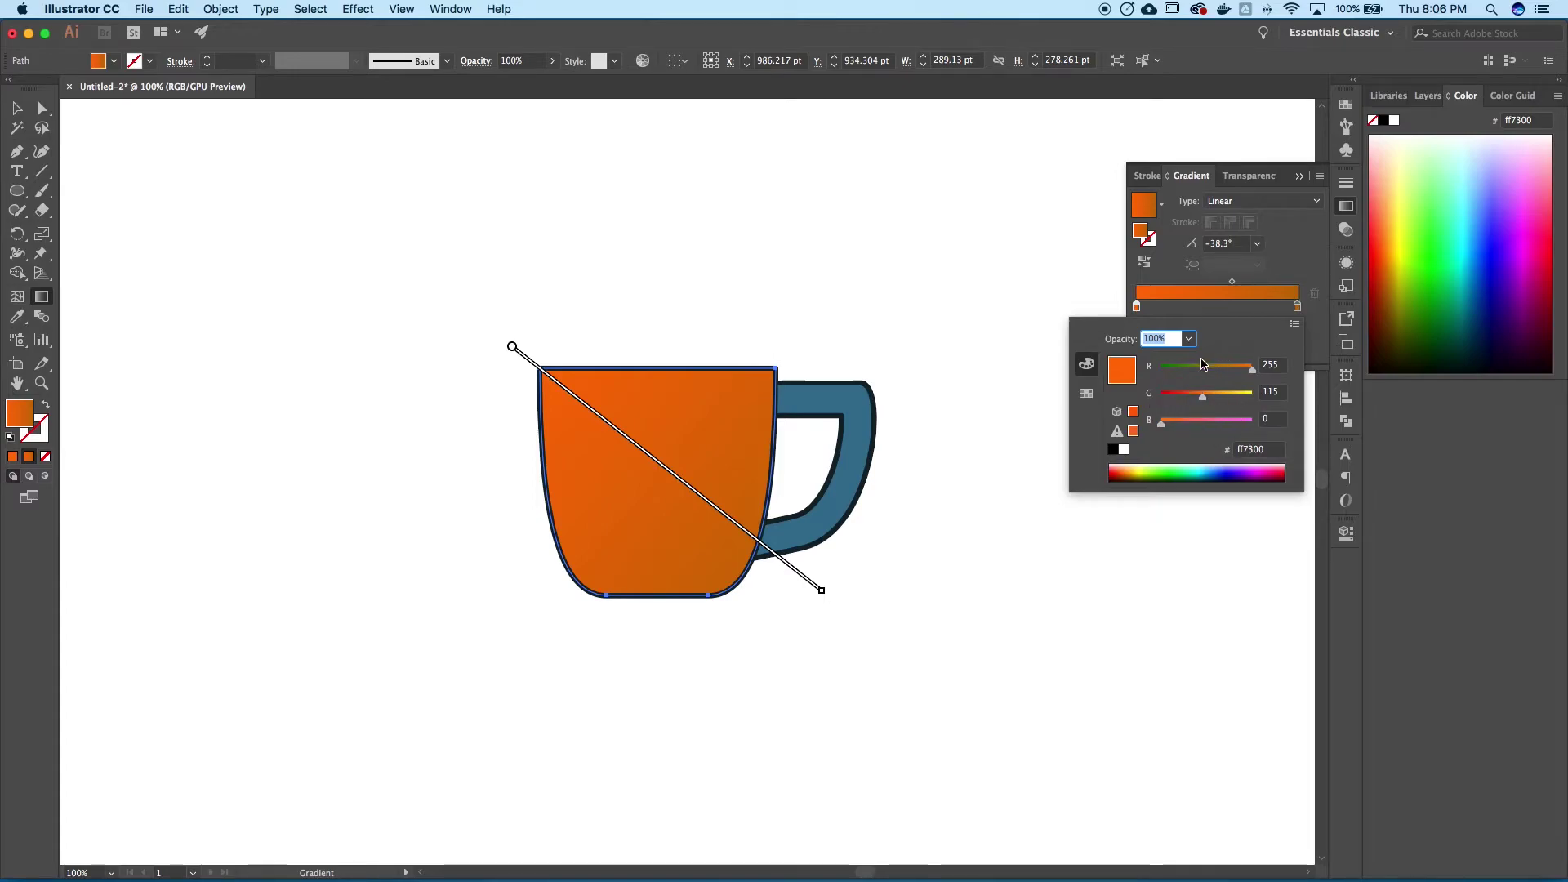
pyautogui.click(1257, 450)
pyautogui.press('super+v')
pyautogui.press('Return')
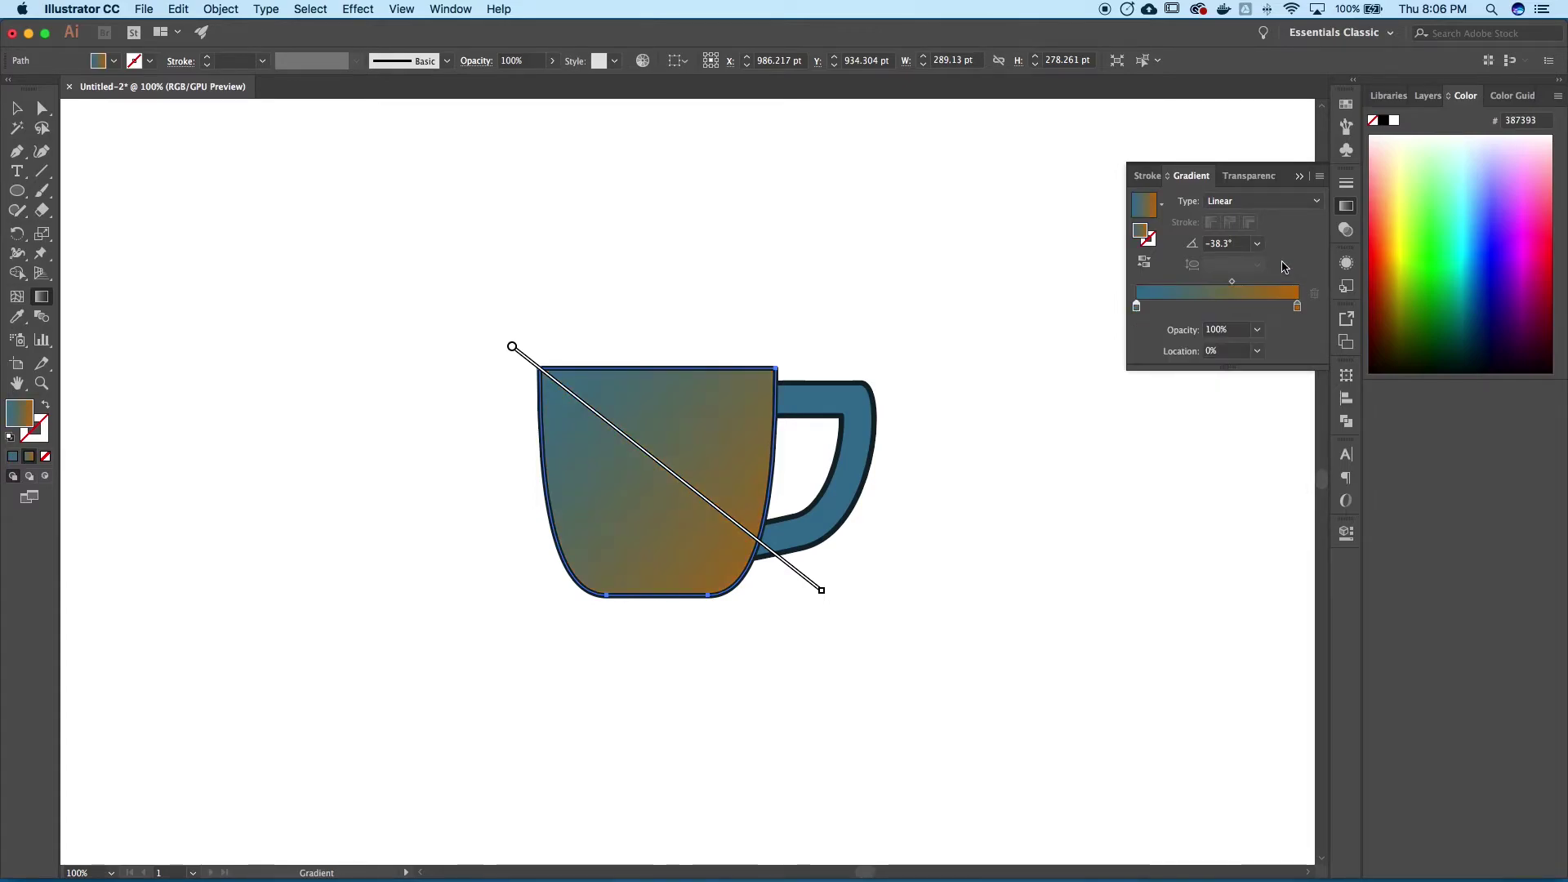
# Set the ending colour stop of the cup body's gradient to blue 387393
pyautogui.click(1297, 308)
pyautogui.doubleClick(1297, 309)
pyautogui.click(1270, 454)
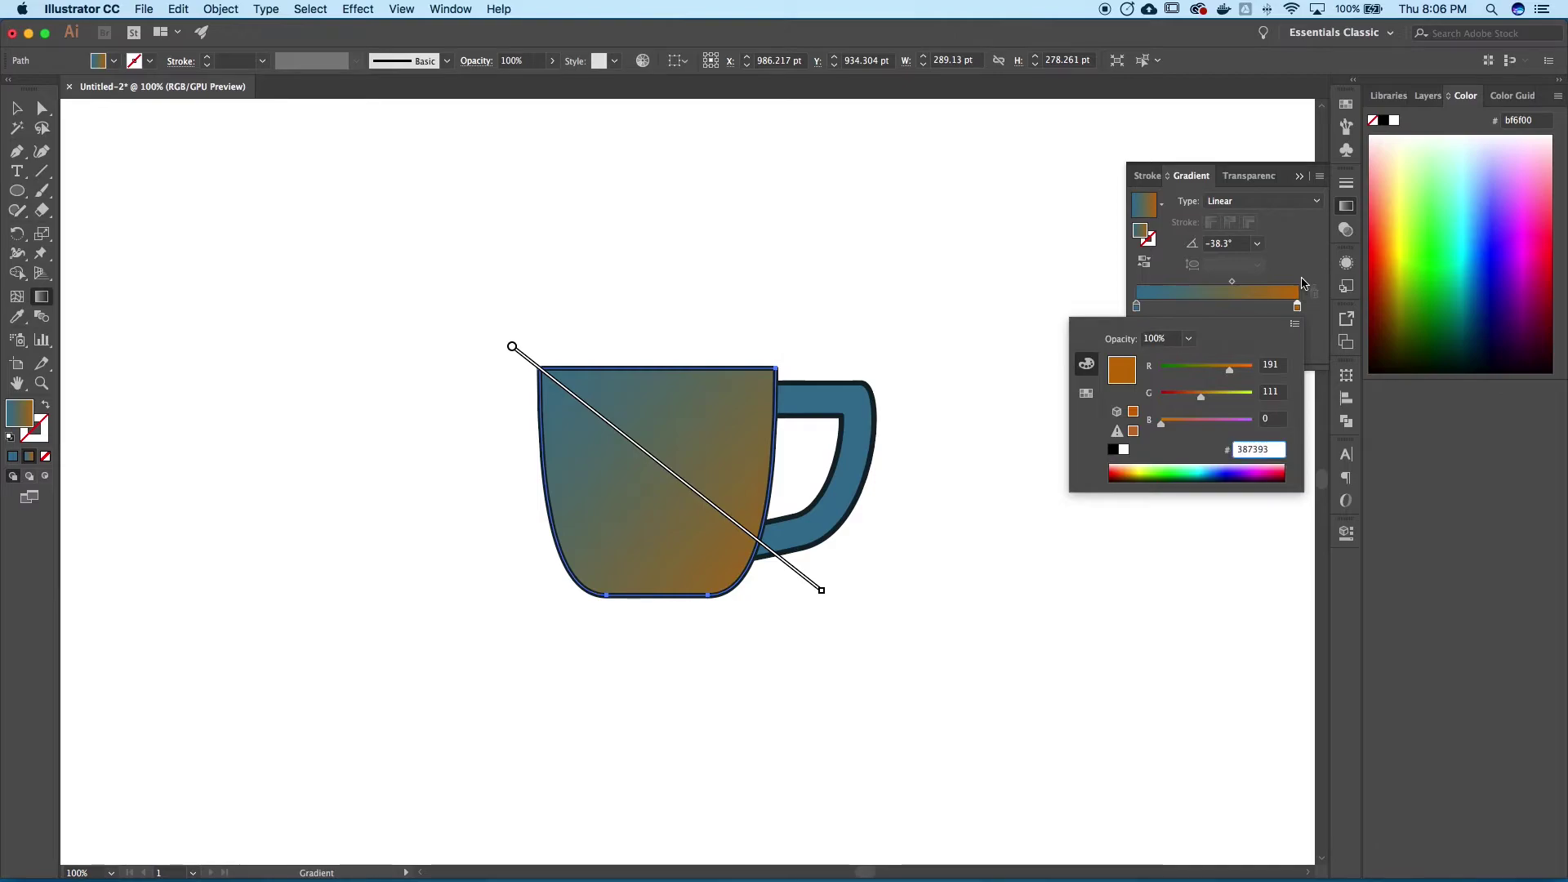
pyautogui.write('387393')
pyautogui.press('Return')
# Lighten the gradient's starting colour stop to 6aaec4 and shift the gradient midpoint slightly towards that stop
pyautogui.click(1137, 308)
pyautogui.doubleClick(1136, 307)
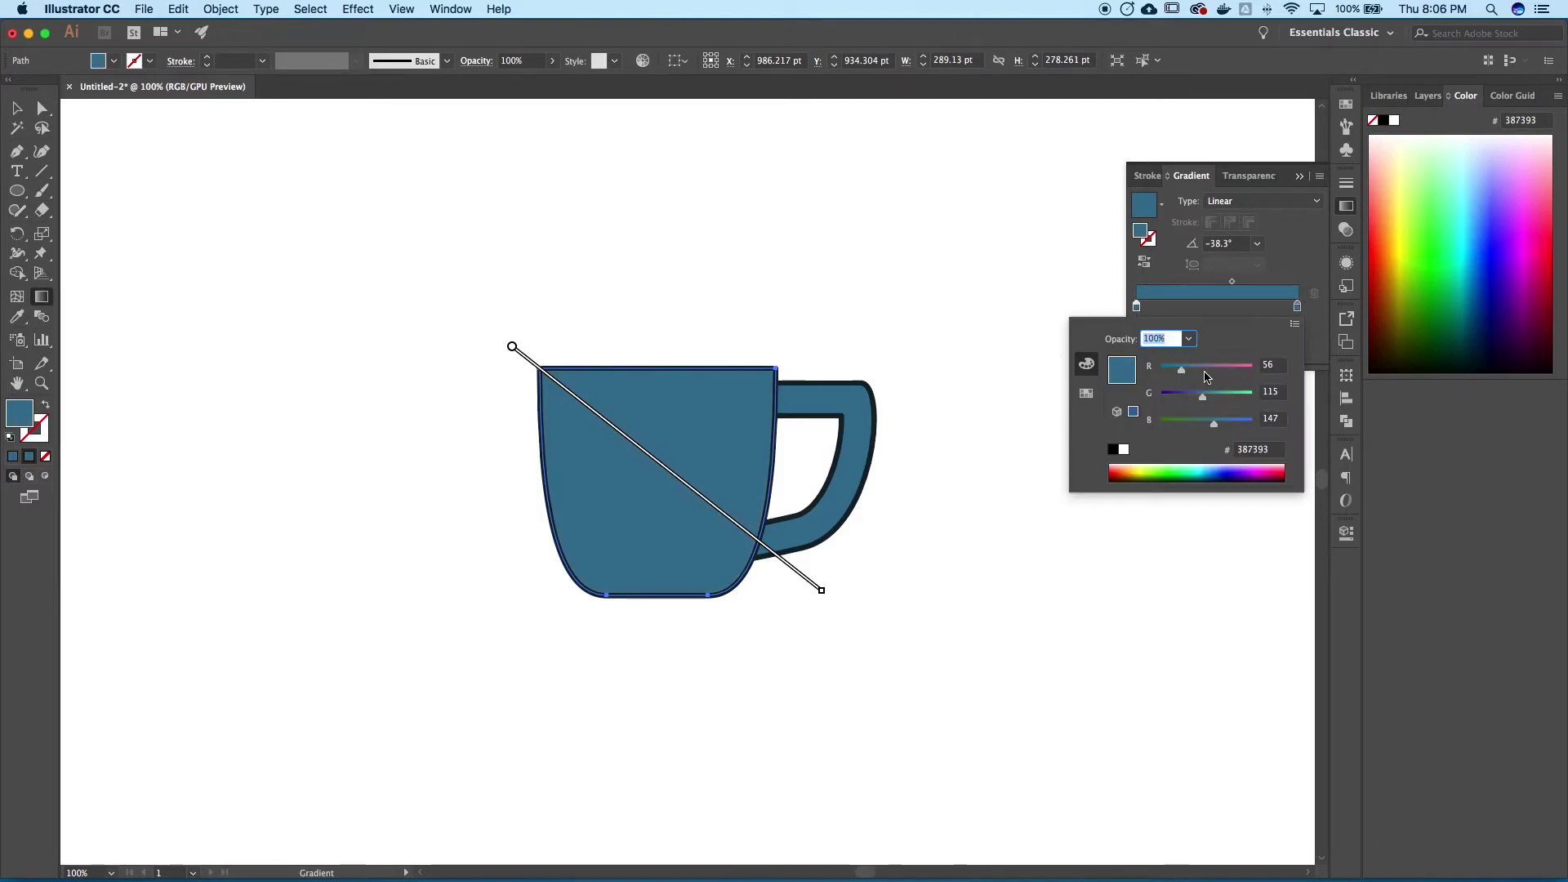
pyautogui.moveTo(1215, 425)
pyautogui.mouseDown()
pyautogui.moveTo(1232, 425)
pyautogui.moveTo(1196, 377)
pyautogui.moveTo(1225, 401)
pyautogui.mouseUp()
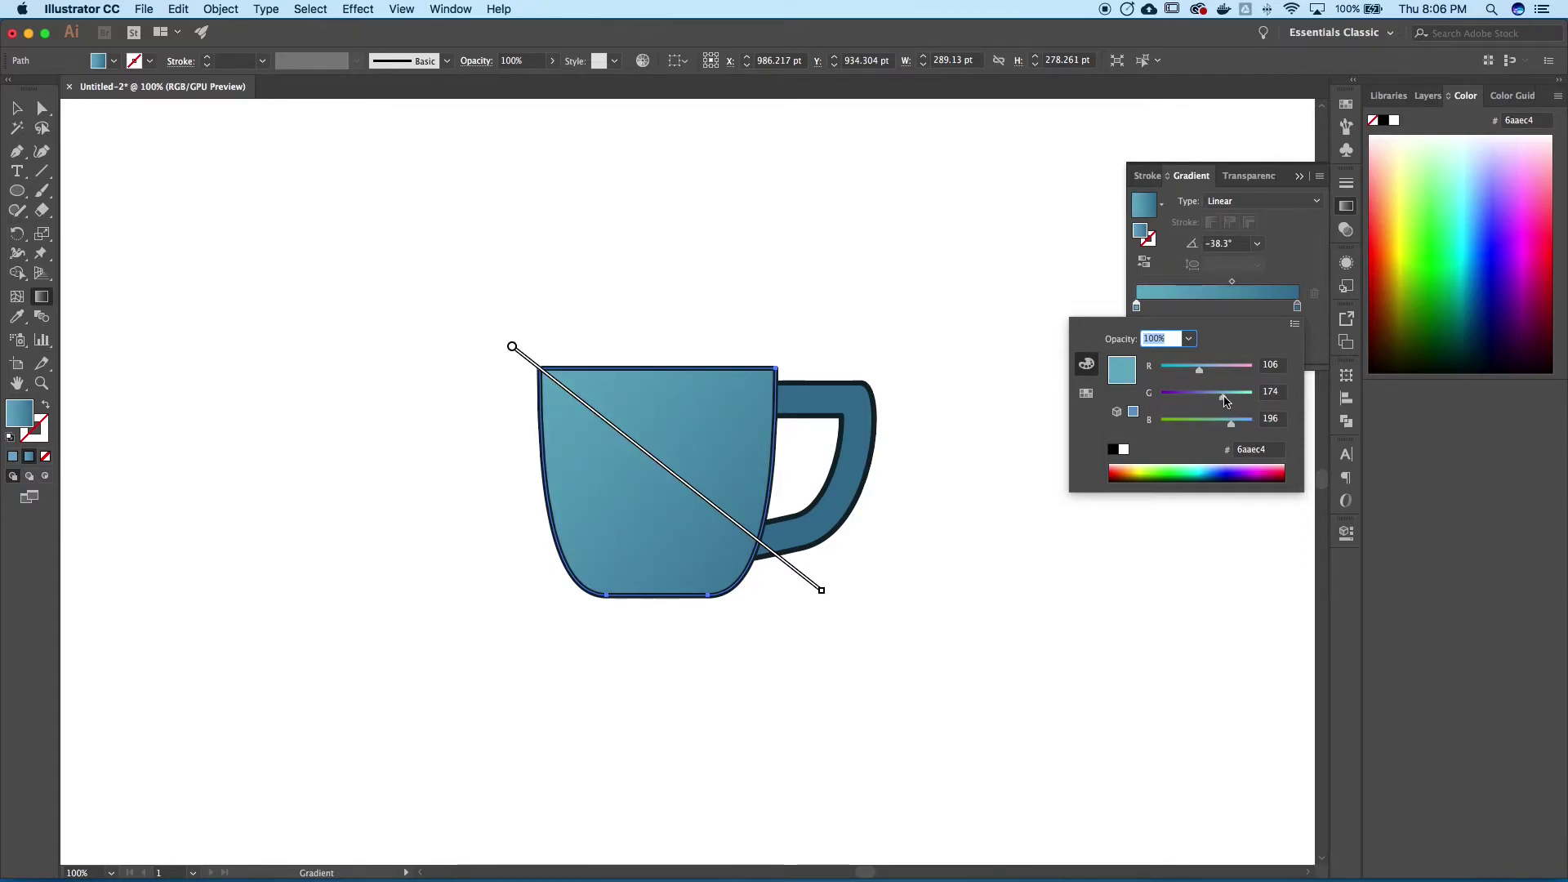
pyautogui.press('Escape')
pyautogui.click(1231, 282)
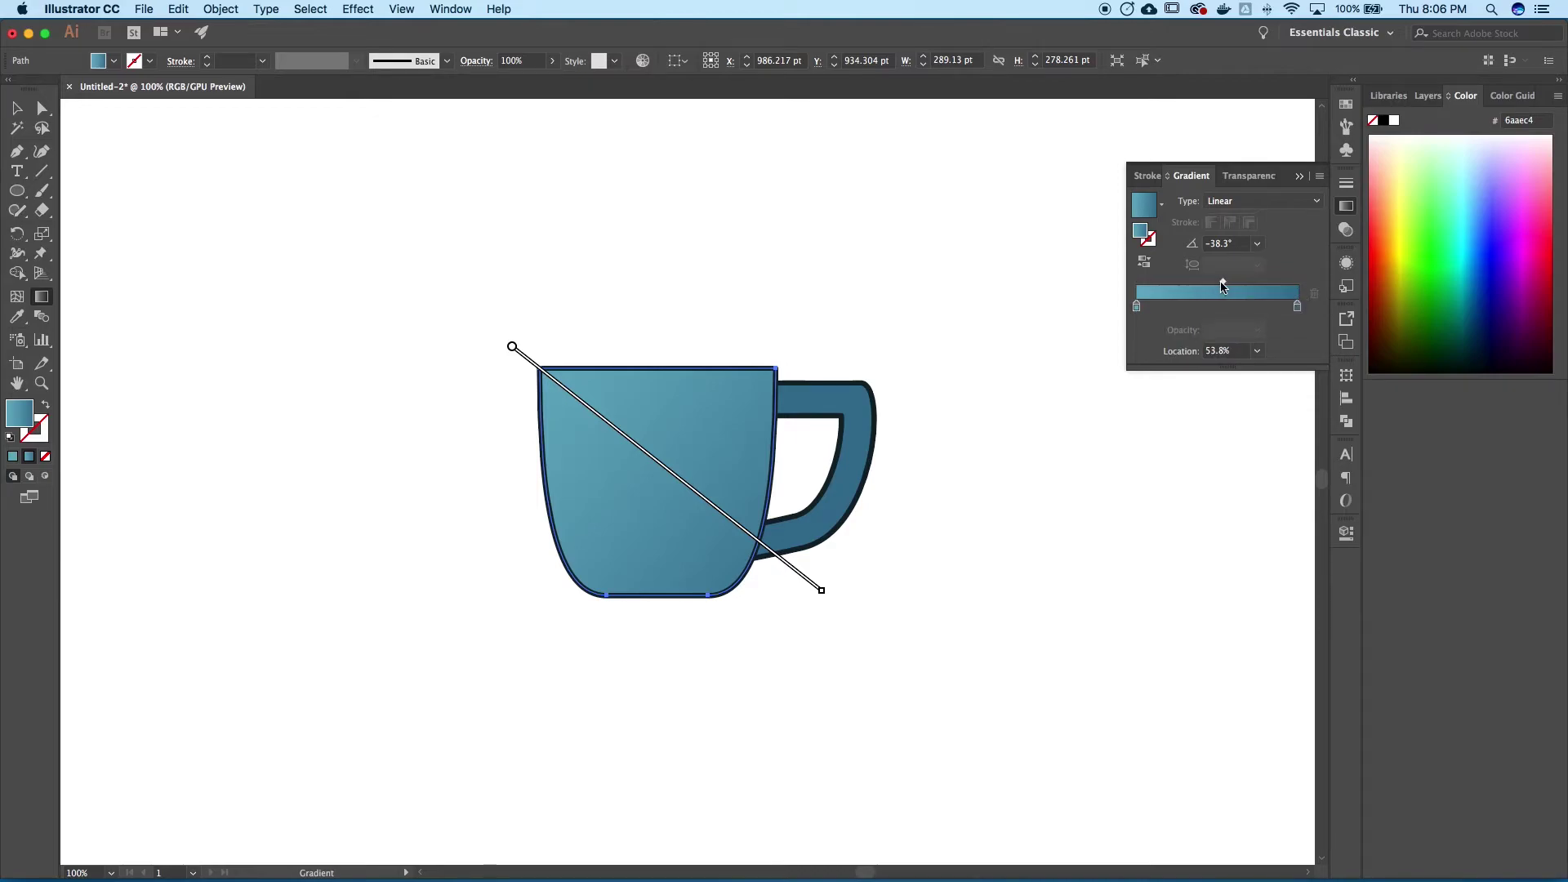
pyautogui.moveTo(1220, 285); pyautogui.dragTo(1217, 283)
# Darken the ending colour stop of the cup body's gradient to 1b5b82 and deselect the cup
pyautogui.click(1297, 308)
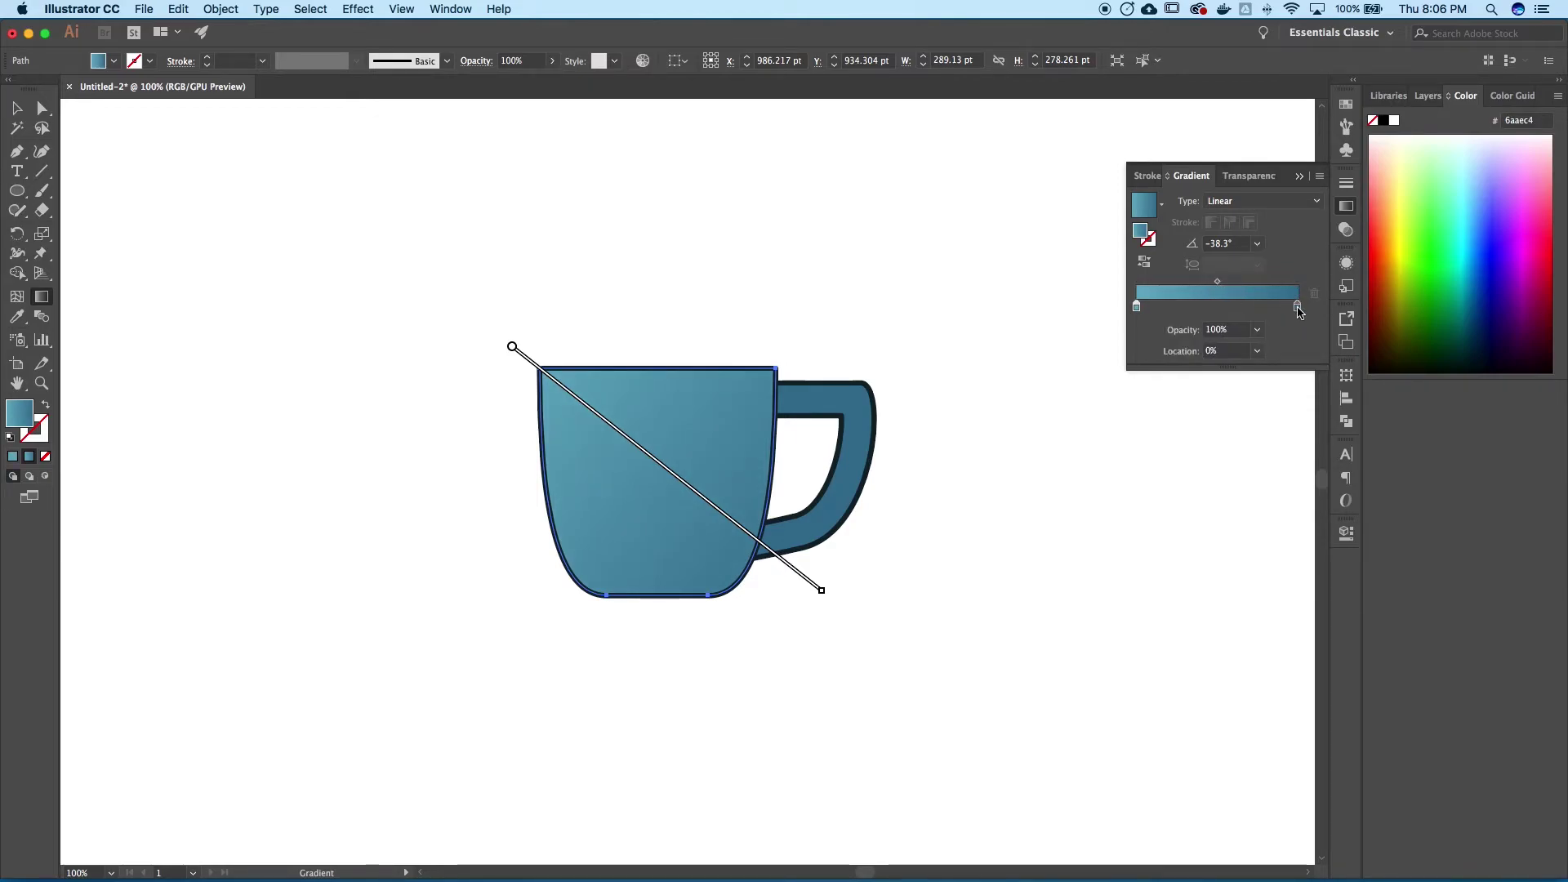
pyautogui.doubleClick(1297, 308)
pyautogui.moveTo(1216, 426); pyautogui.dragTo(1230, 428)
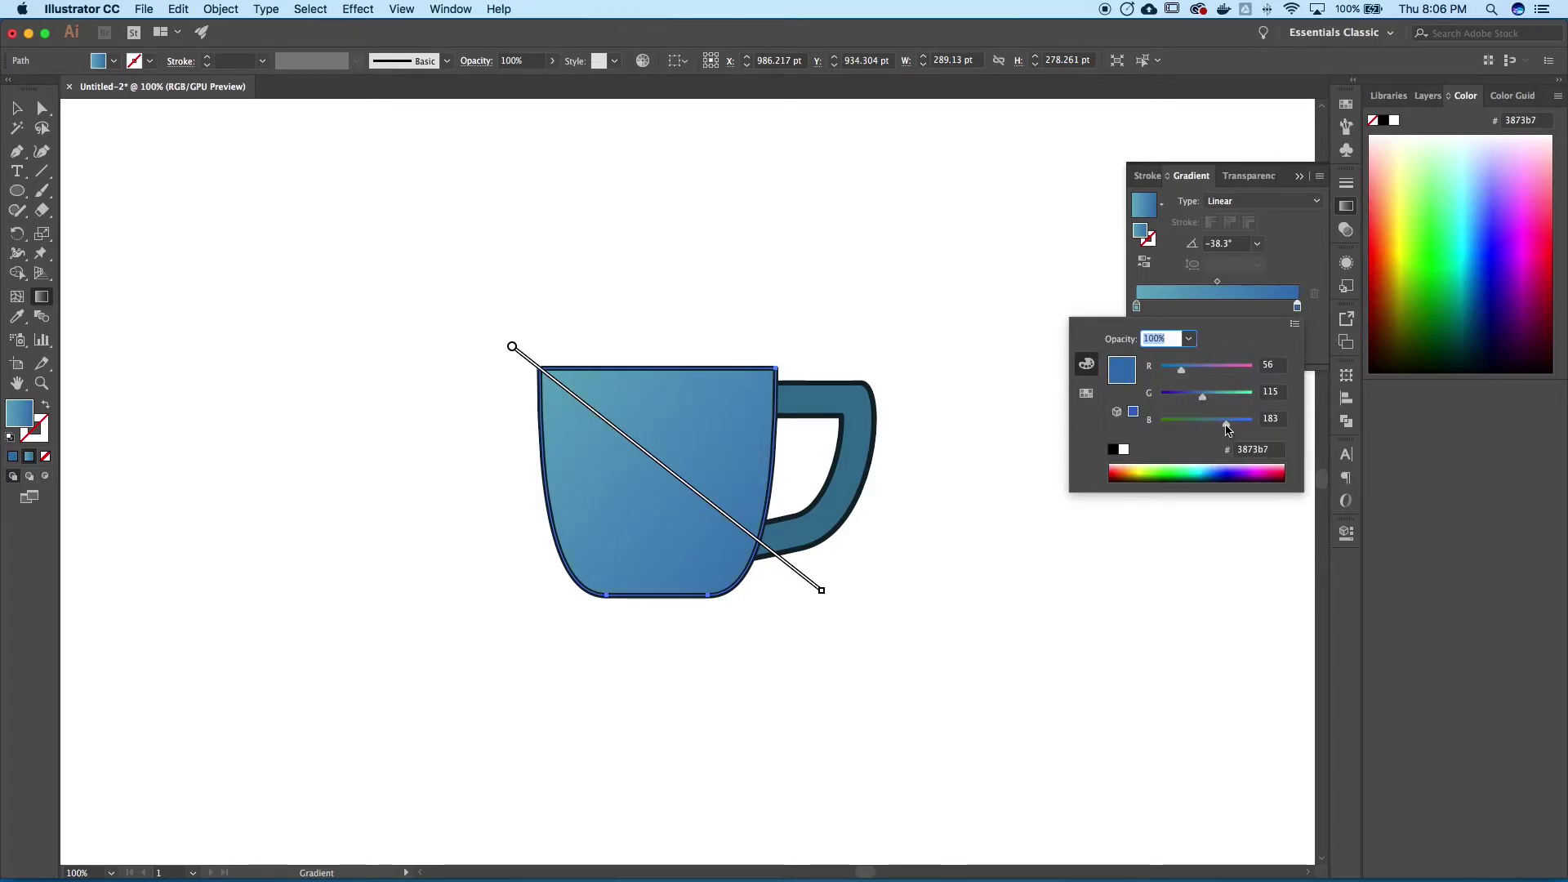
pyautogui.moveTo(1210, 431); pyautogui.dragTo(1194, 403)
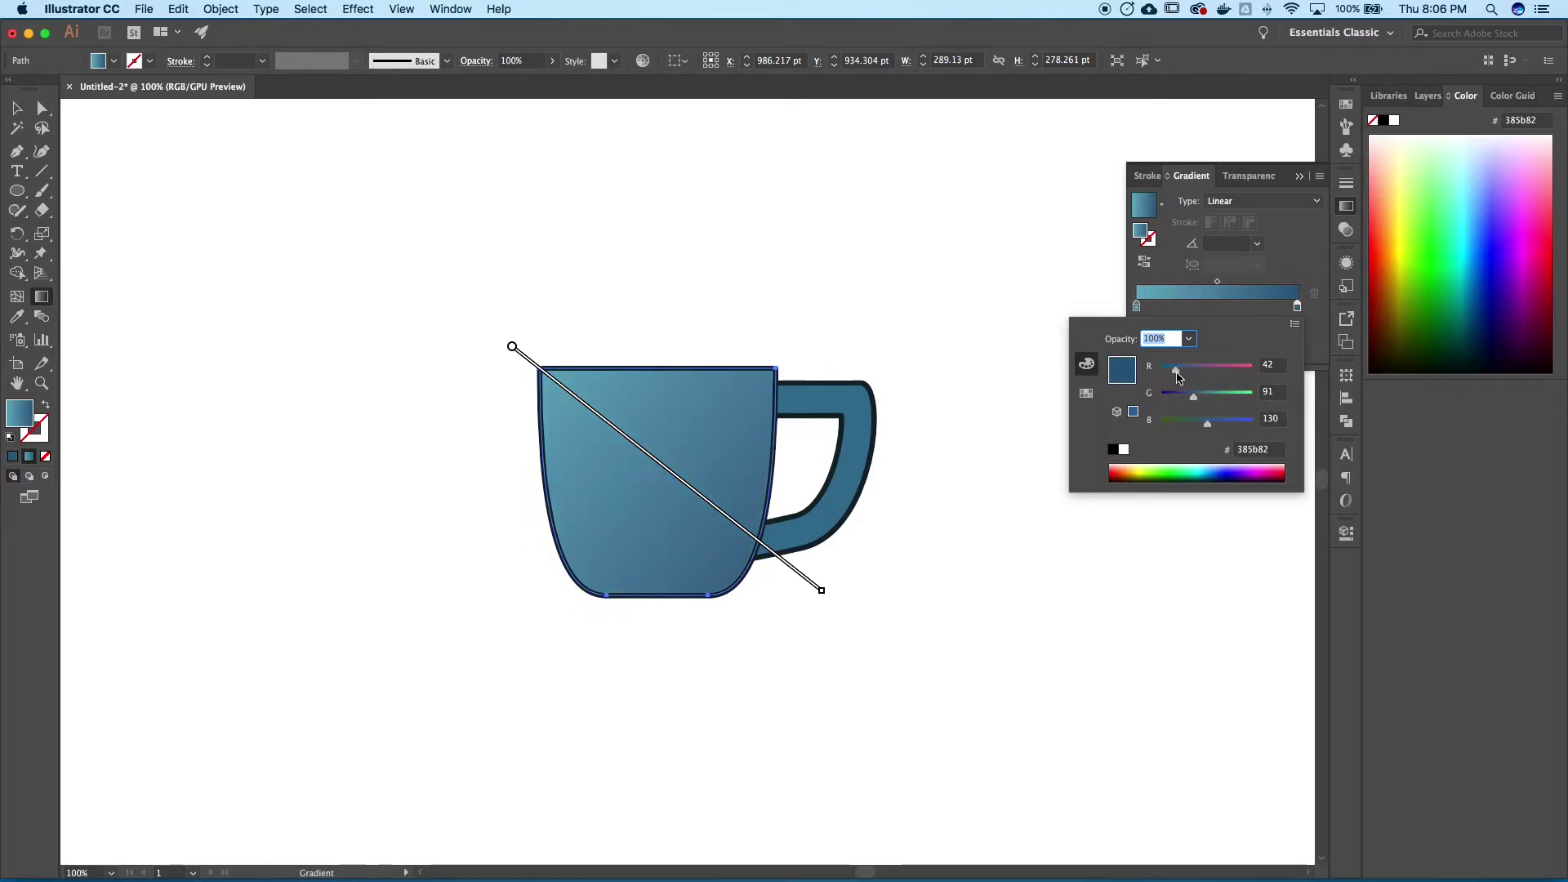
pyautogui.moveTo(1176, 376); pyautogui.dragTo(1171, 376)
pyautogui.click(1290, 262)
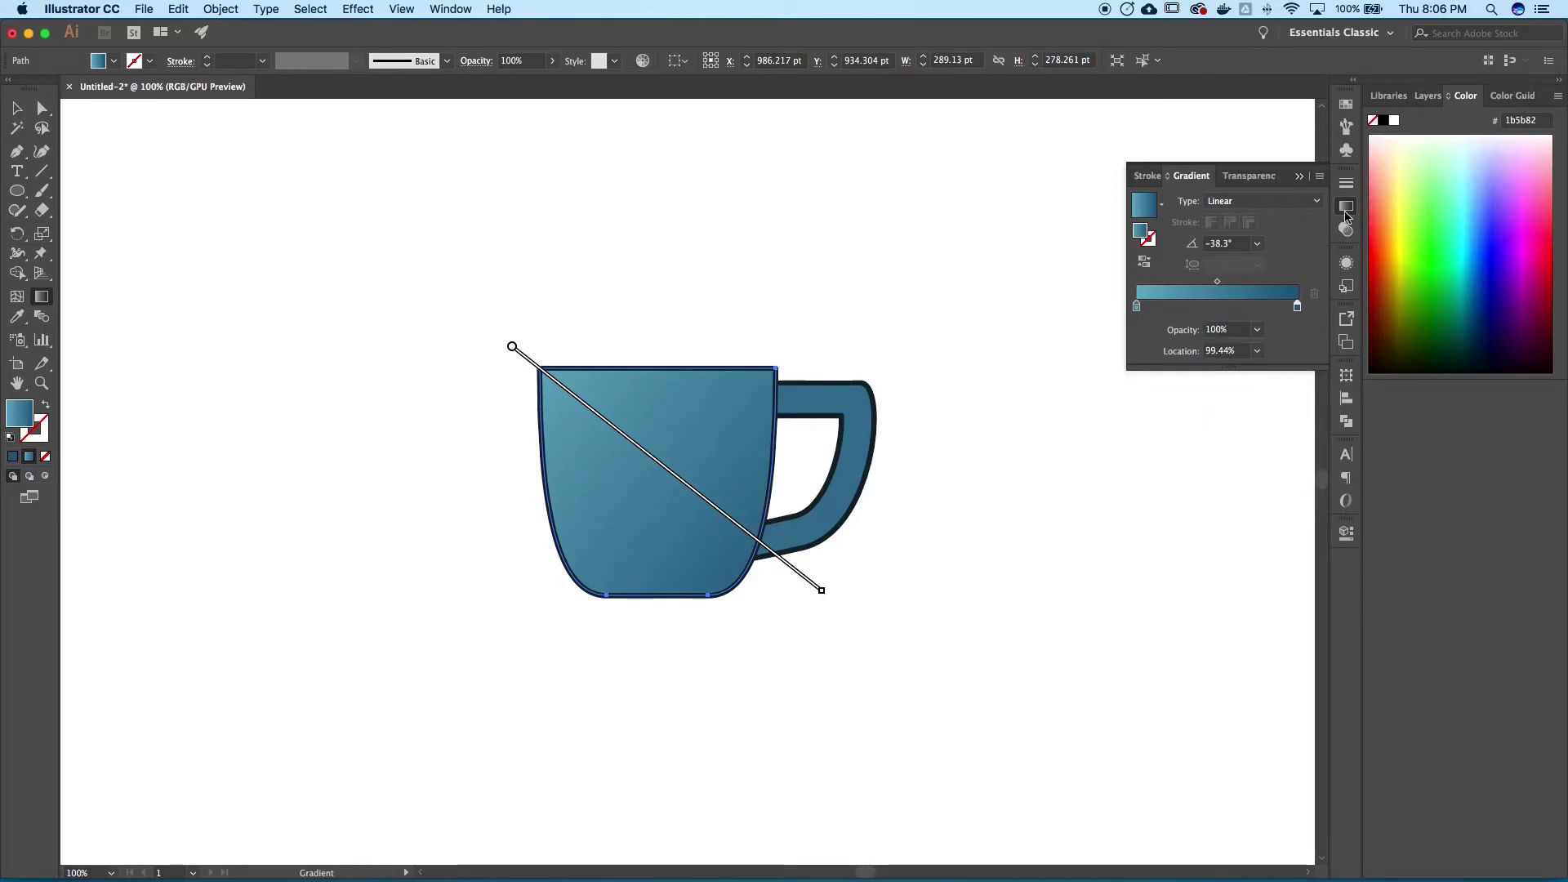
pyautogui.click(1346, 206)
pyautogui.press('v')
pyautogui.click(269, 294)
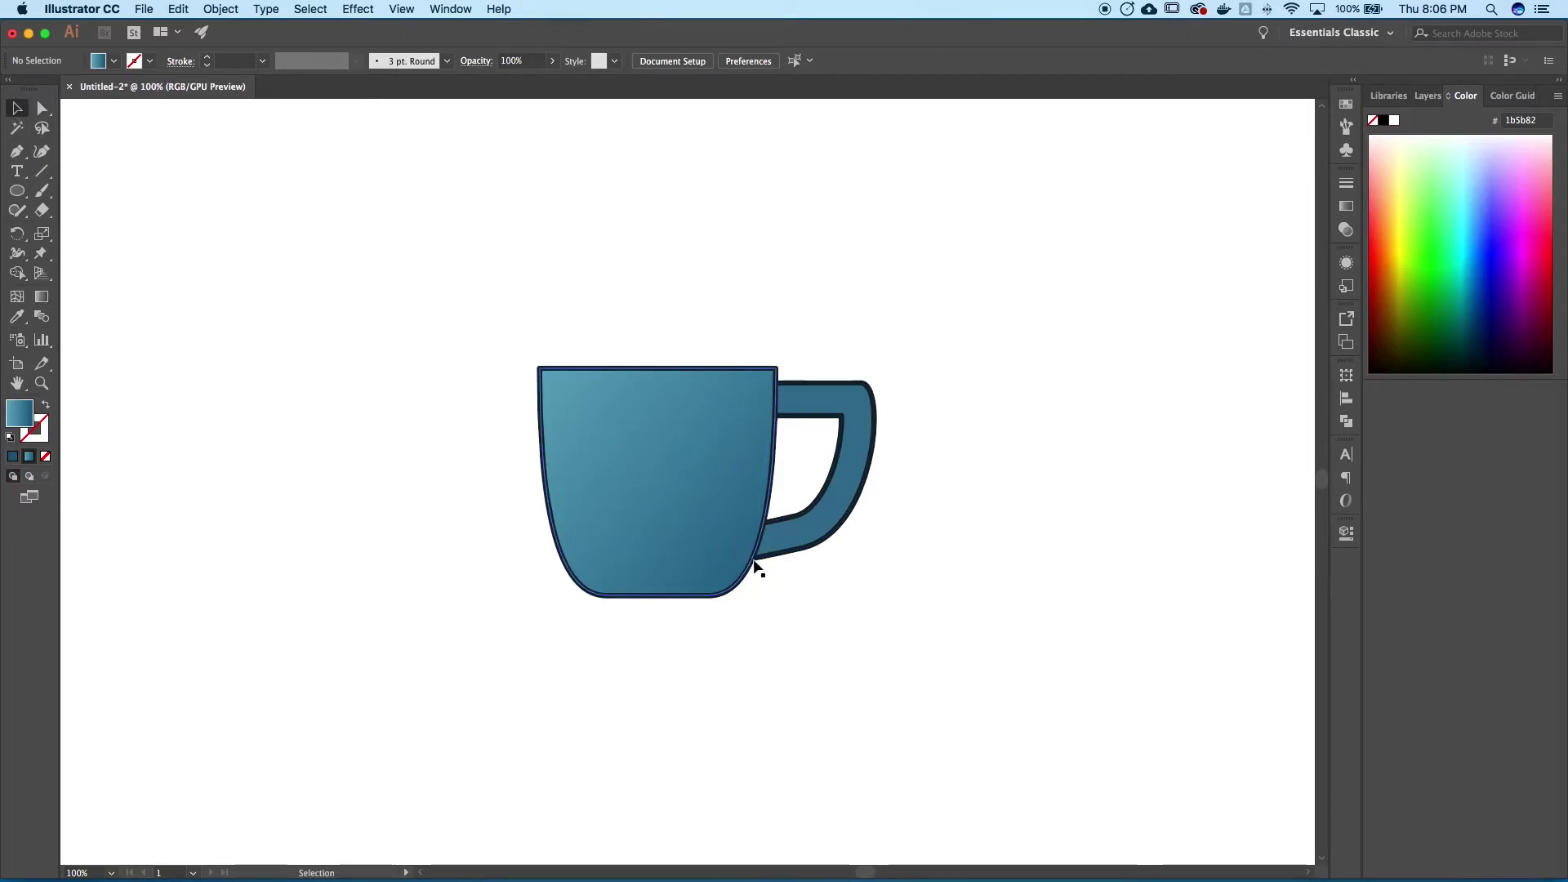
# Apply the blue gradient to the handle fill, running diagonally from above the cup body down to the handle's lower outer curve
pyautogui.click(852, 492)
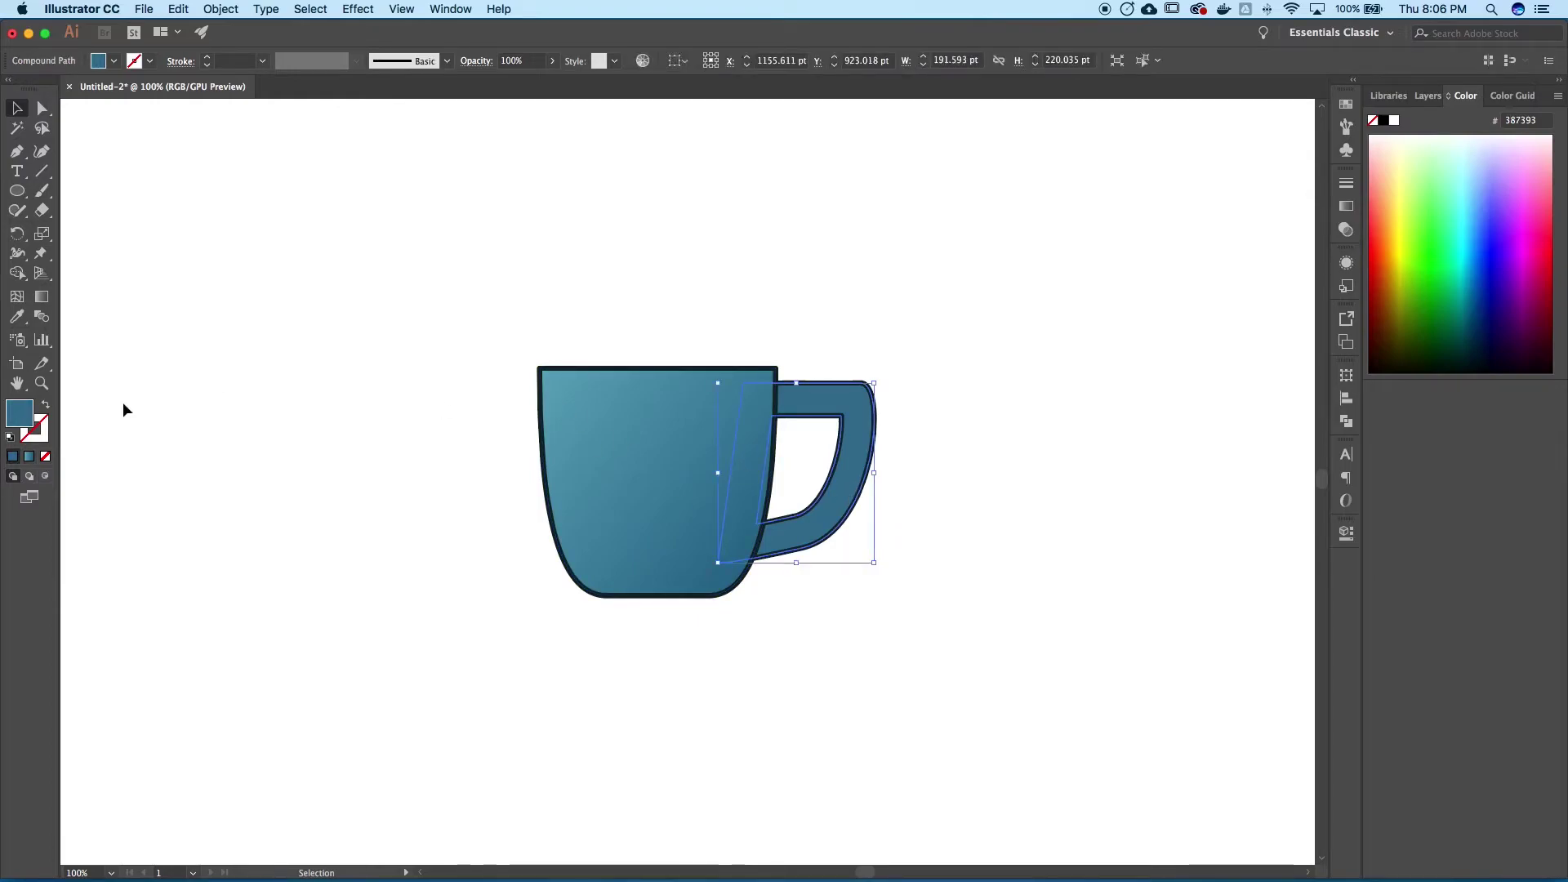
pyautogui.click(42, 296)
pyautogui.moveTo(725, 354); pyautogui.dragTo(949, 565)
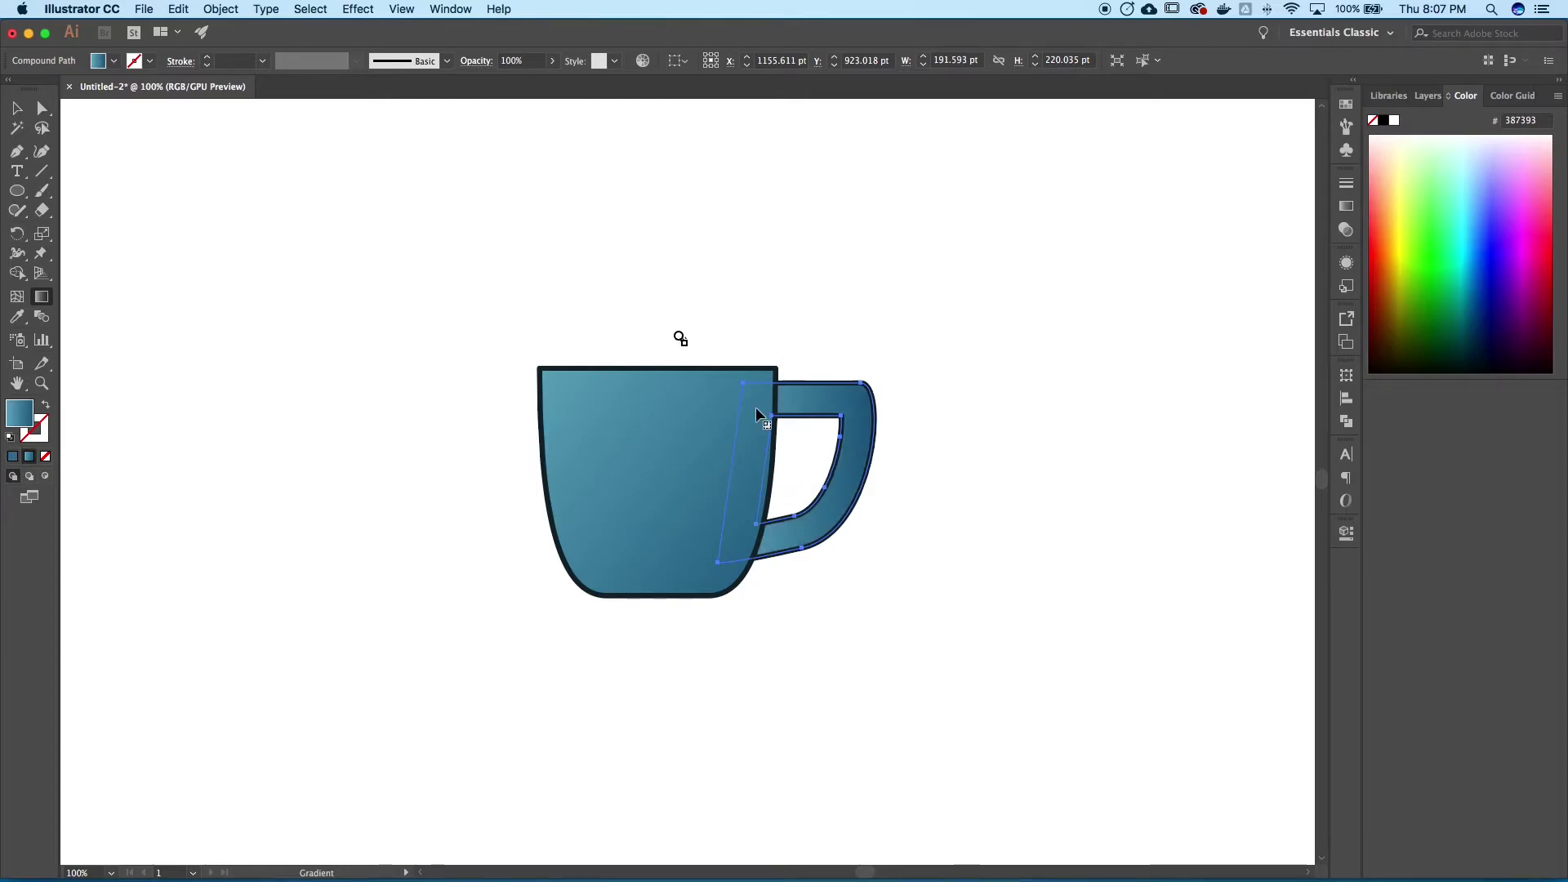
pyautogui.moveTo(659, 359)
pyautogui.mouseDown()
pyautogui.moveTo(927, 554)
pyautogui.moveTo(899, 570)
pyautogui.moveTo(859, 527)
pyautogui.mouseUp()
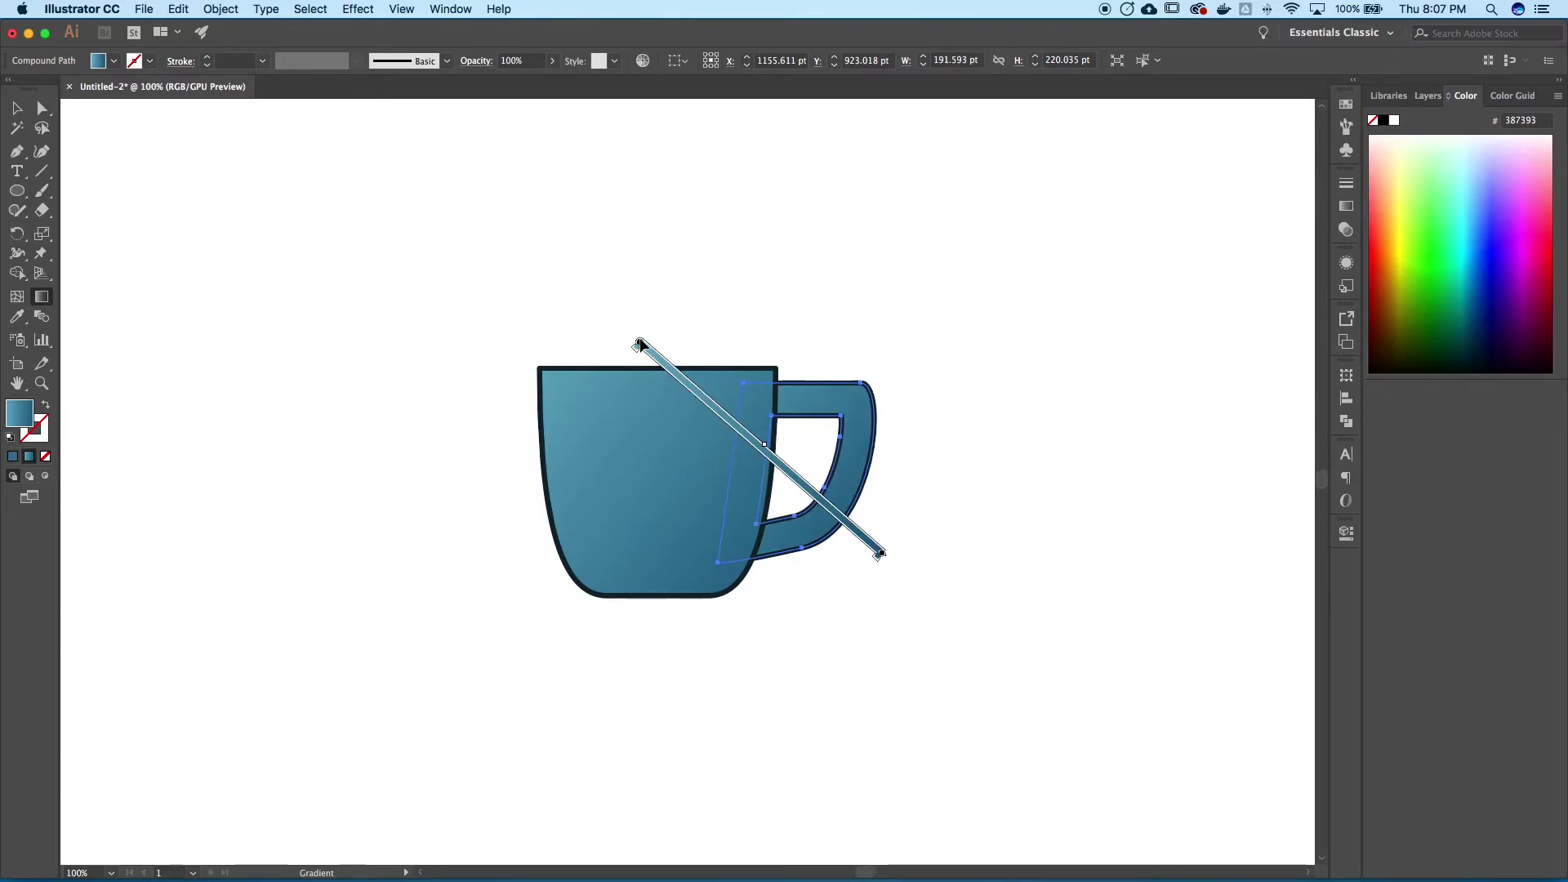
pyautogui.moveTo(641, 328); pyautogui.dragTo(875, 550)
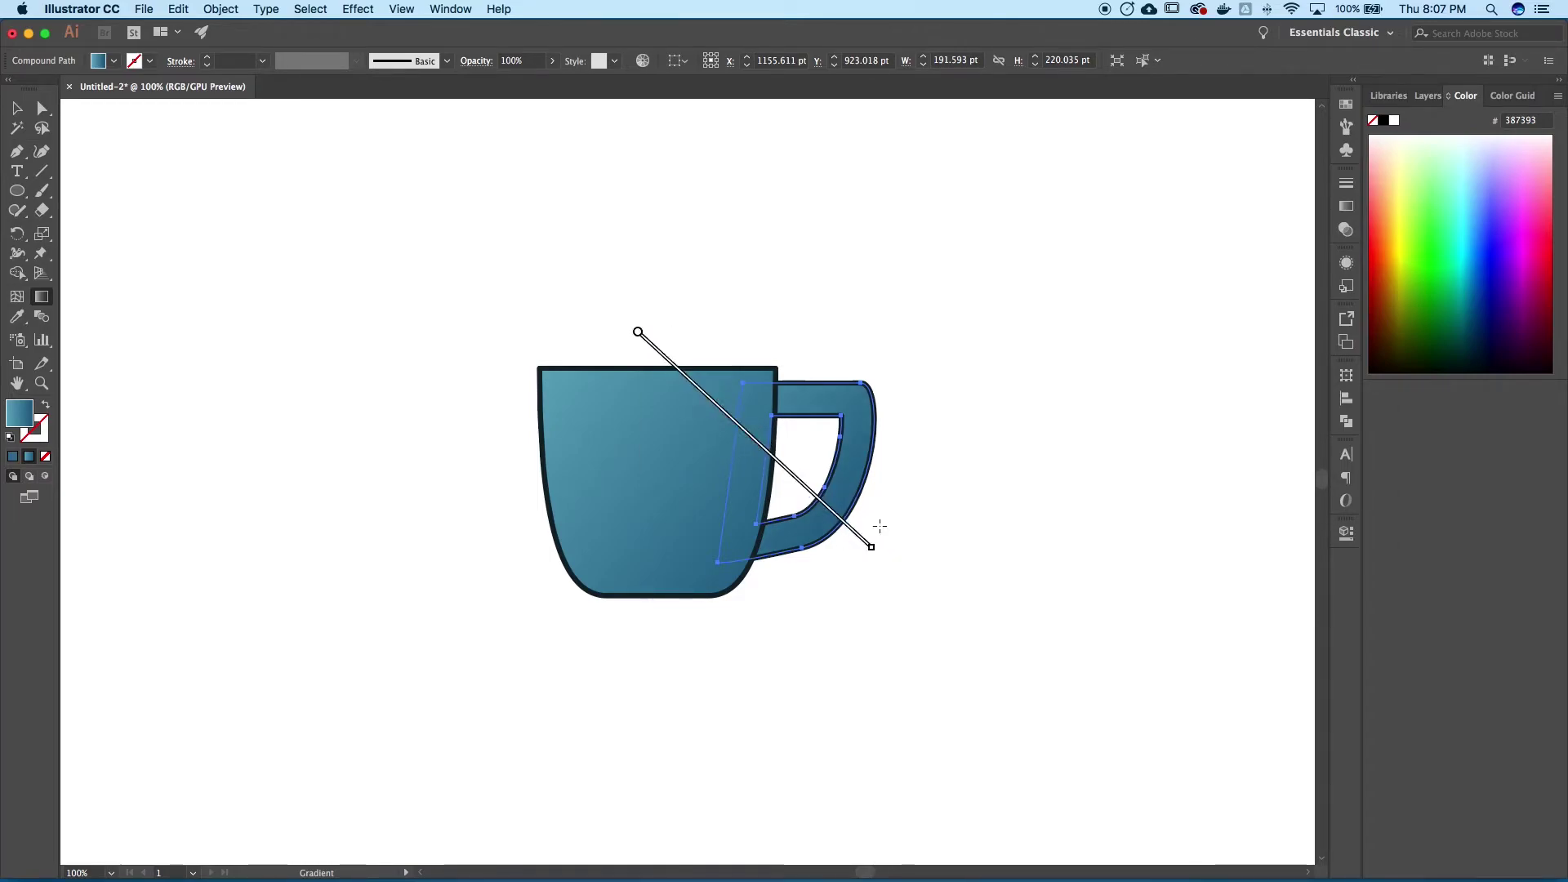
pyautogui.moveTo(843, 533)
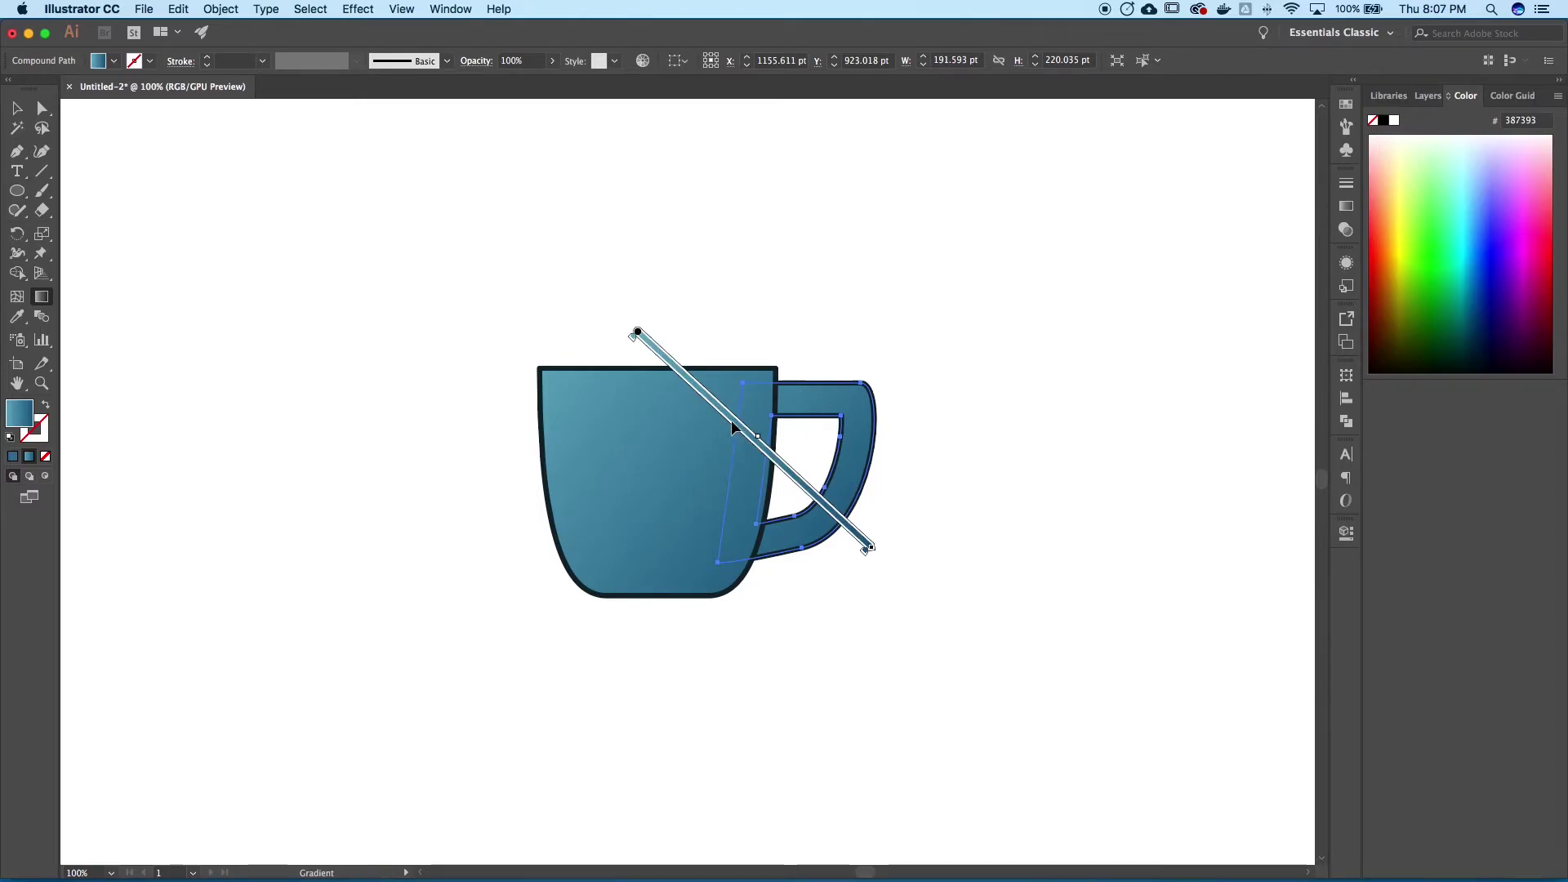
pyautogui.click(17, 108)
pyautogui.click(785, 610)
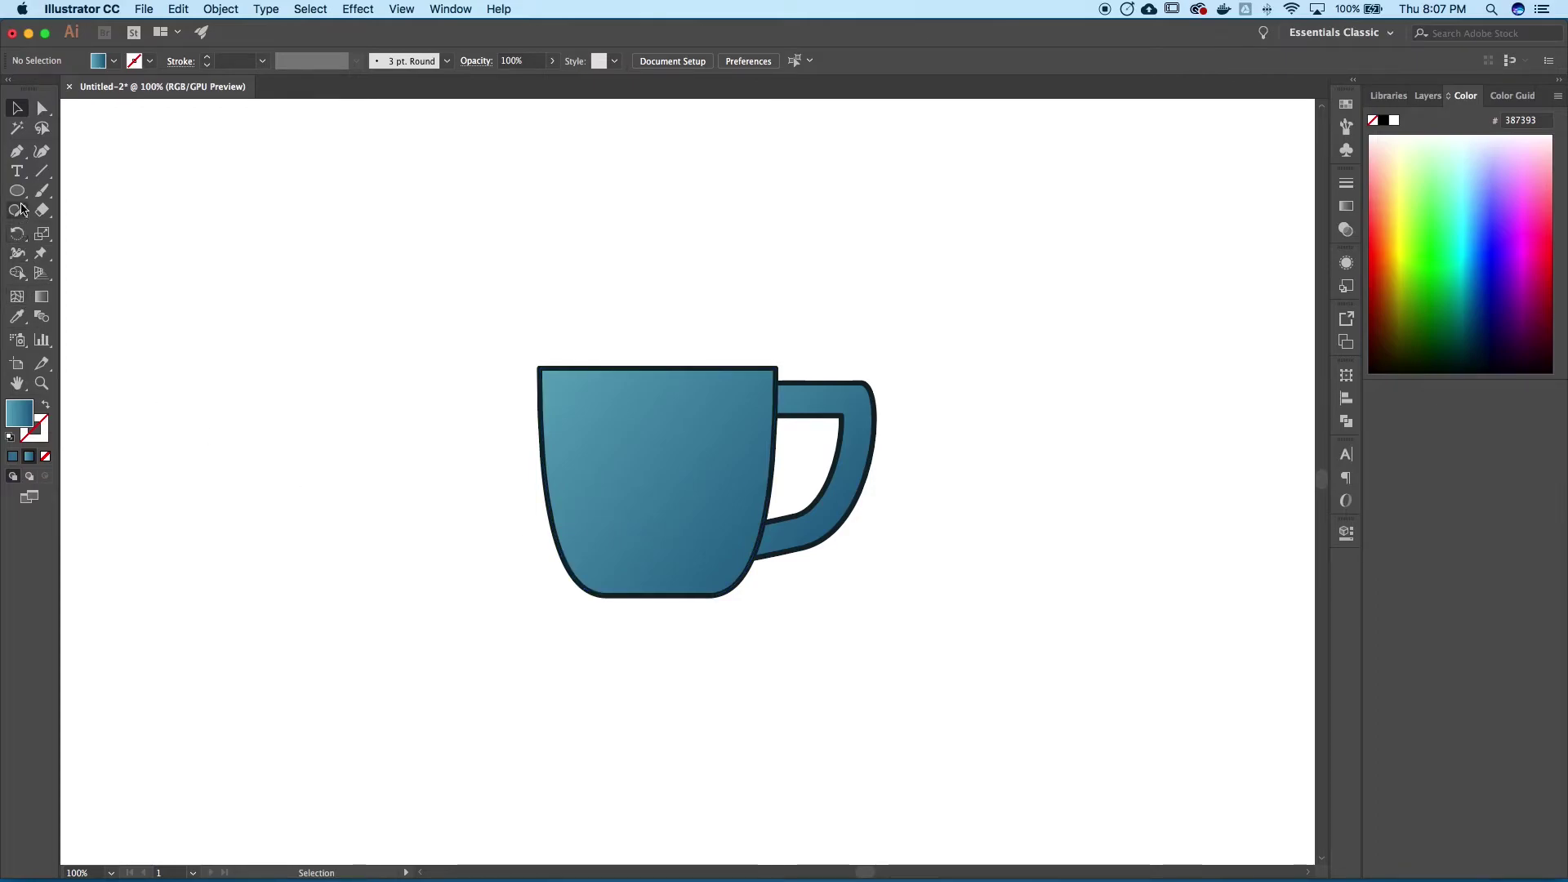
# Draw a closed Pen tool shape curving from the cup's lower left edge up past its rim and enclosing the right and bottom sides
pyautogui.click(16, 152)
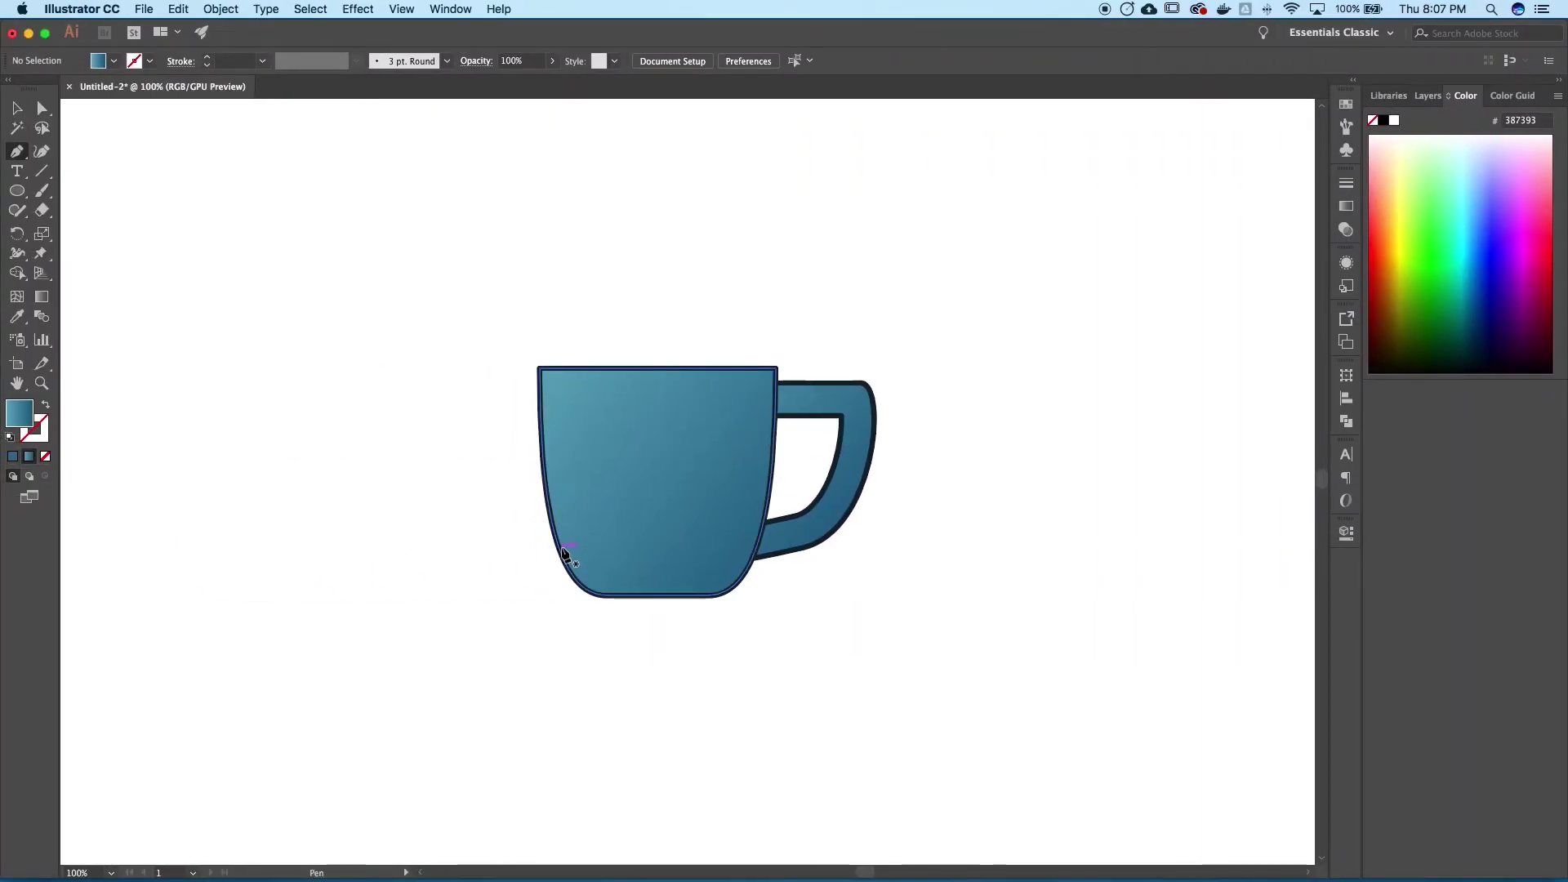
pyautogui.moveTo(562, 549); pyautogui.dragTo(602, 596)
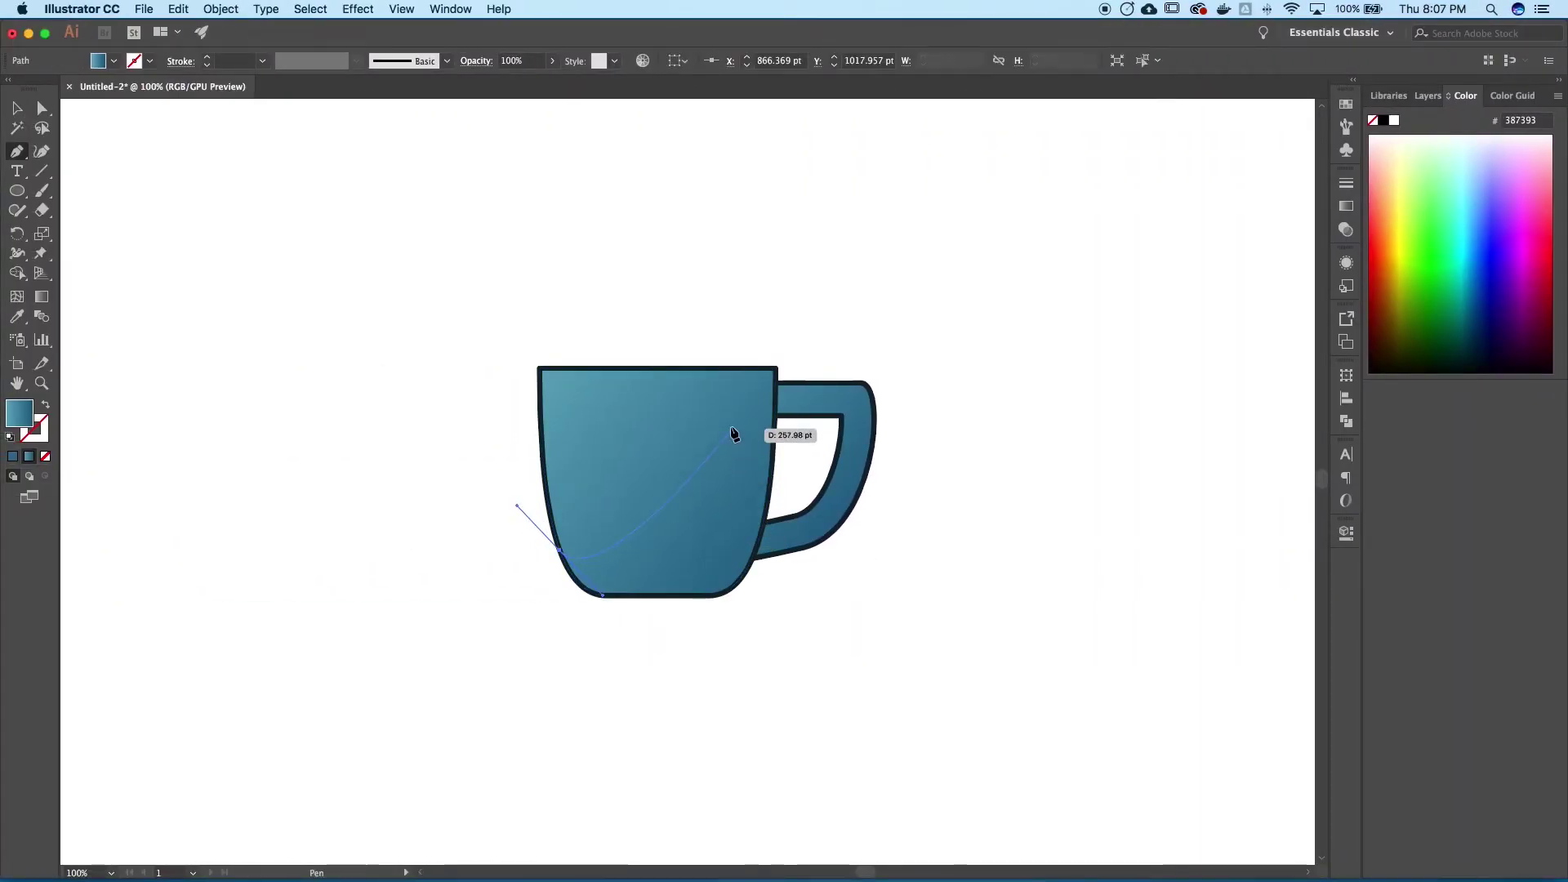
pyautogui.moveTo(706, 487); pyautogui.dragTo(709, 415)
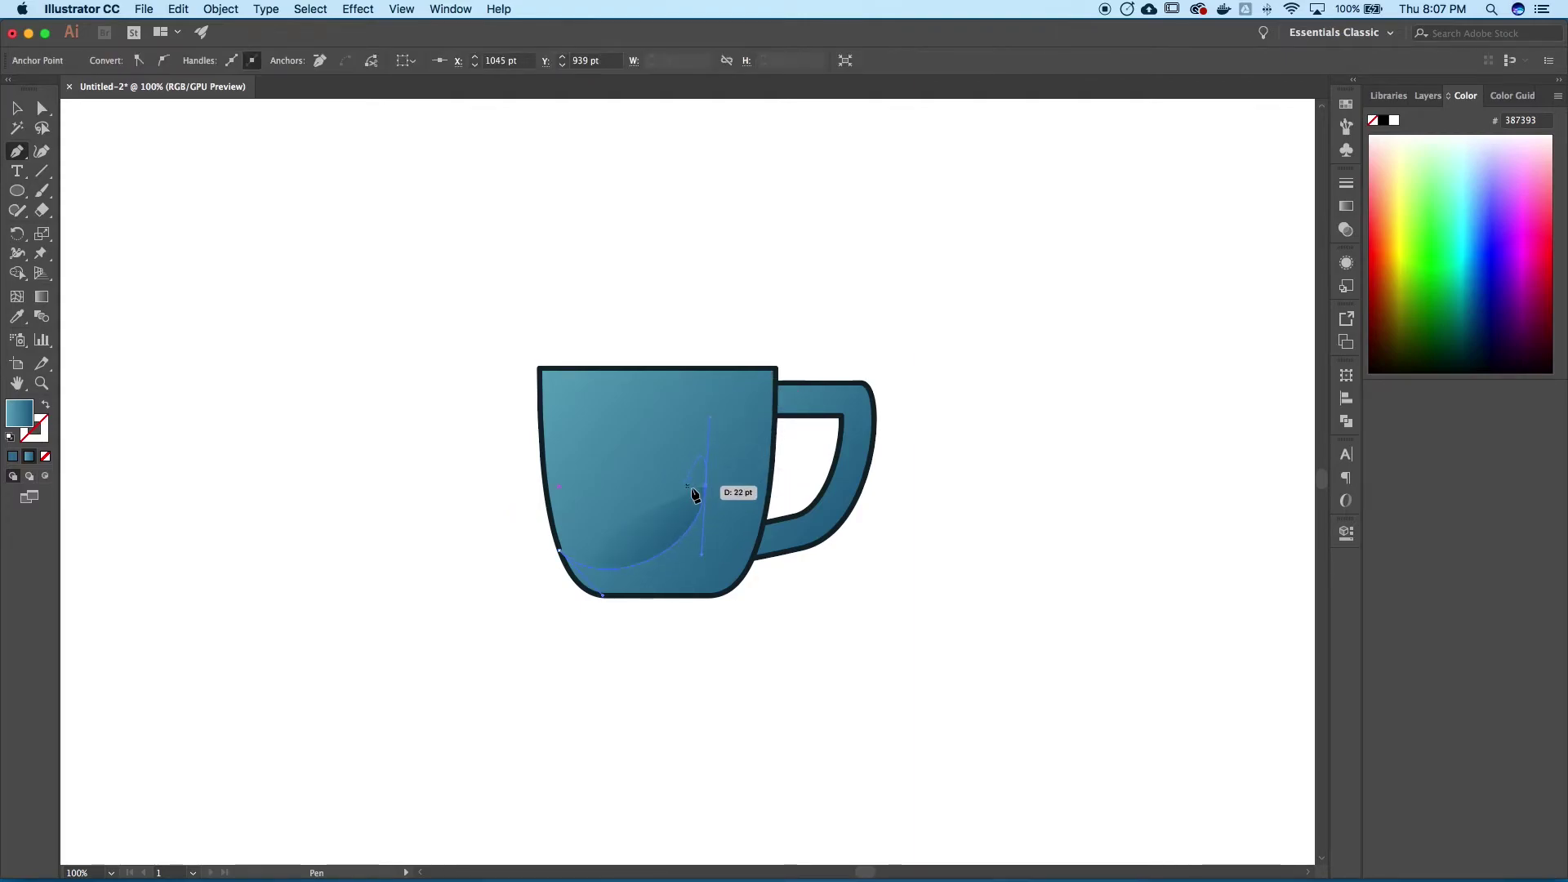
pyautogui.click(710, 328)
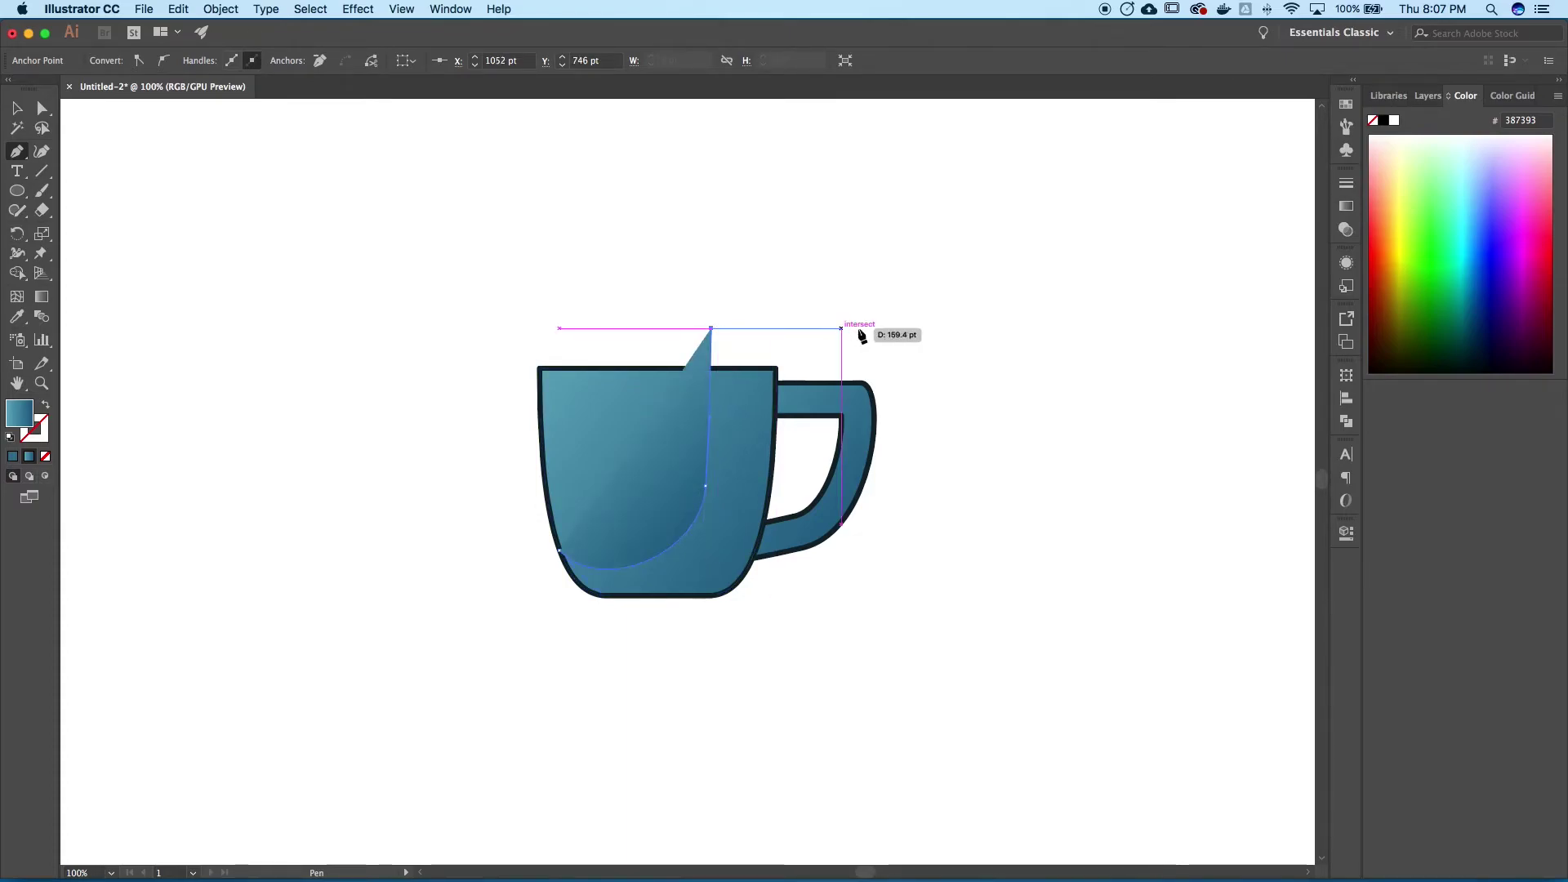
pyautogui.click(892, 333)
pyautogui.click(892, 656)
pyautogui.click(678, 724)
pyautogui.click(477, 670)
pyautogui.click(467, 543)
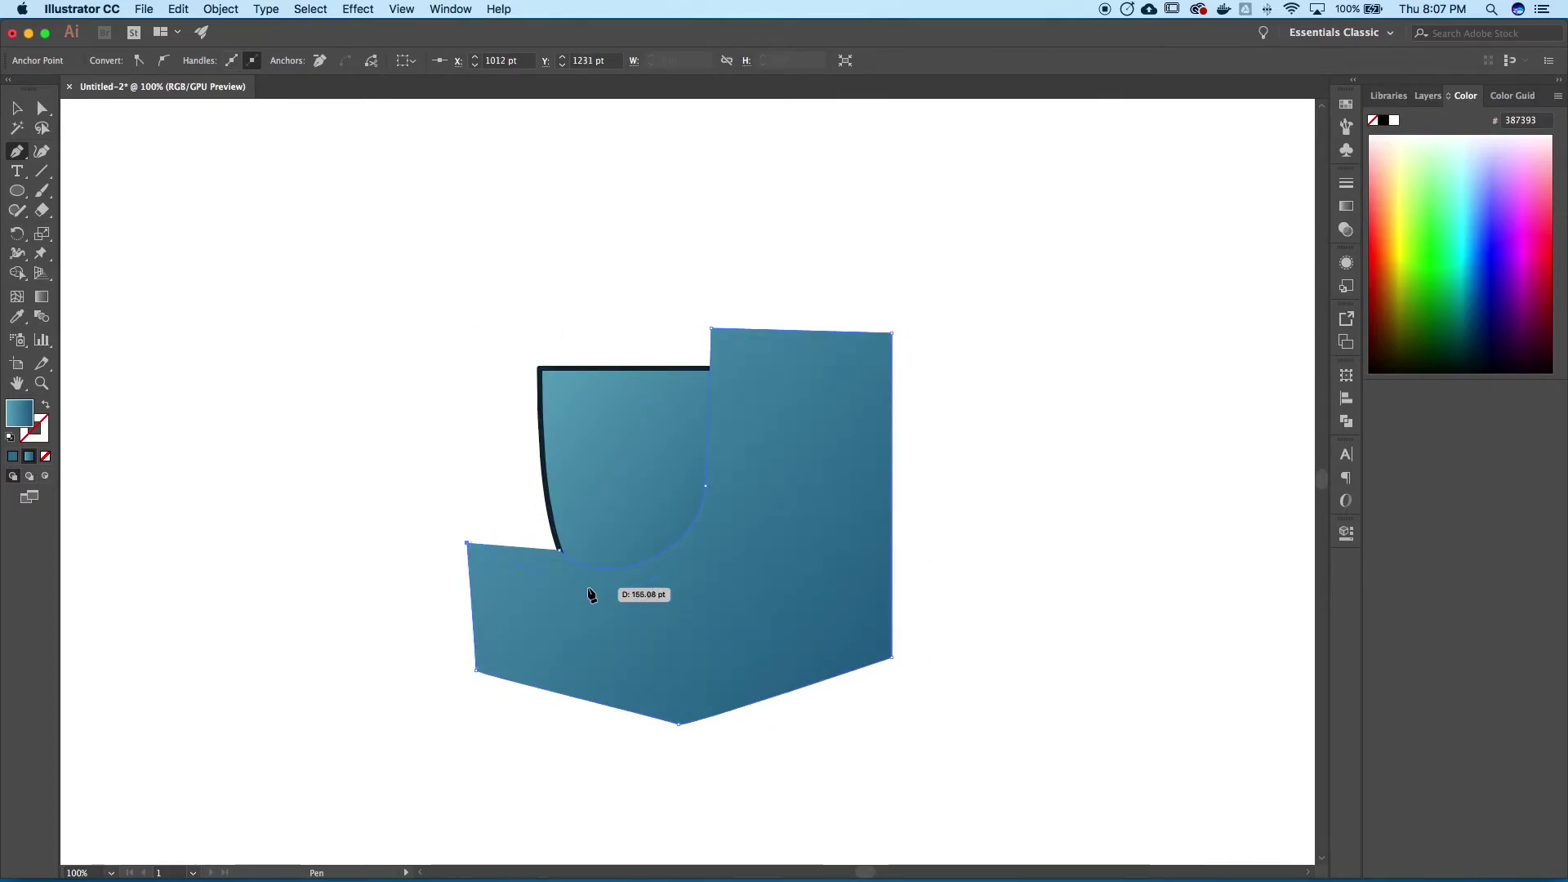
pyautogui.moveTo(560, 551); pyautogui.dragTo(516, 512)
pyautogui.click(16, 108)
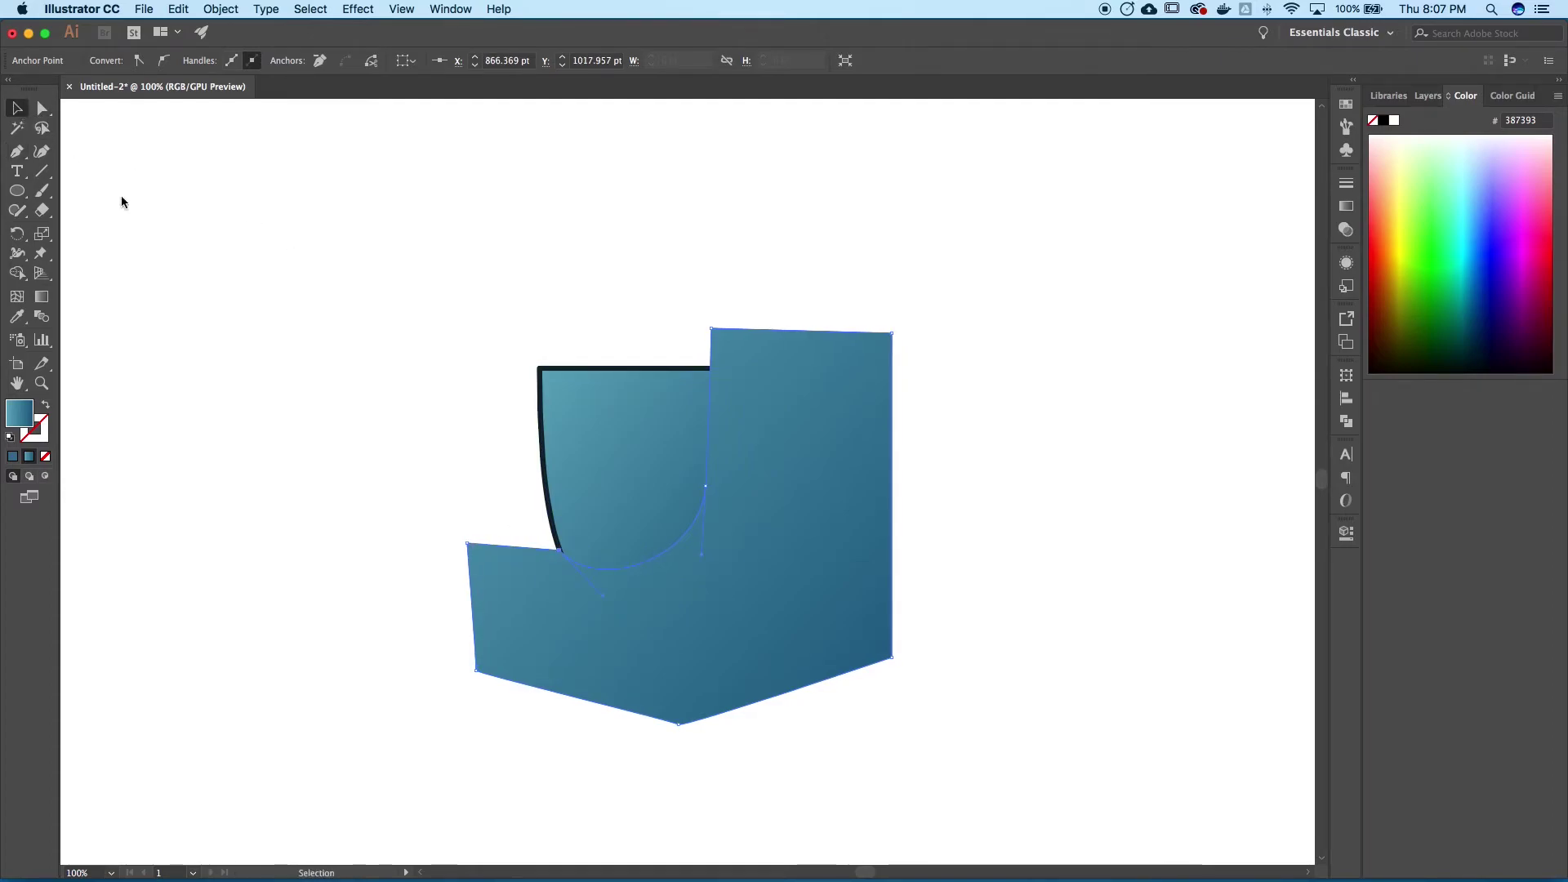
# Duplicate the cup body fill in place in front and intersect the copy with the drawn shape to make a shadow
pyautogui.click(609, 483)
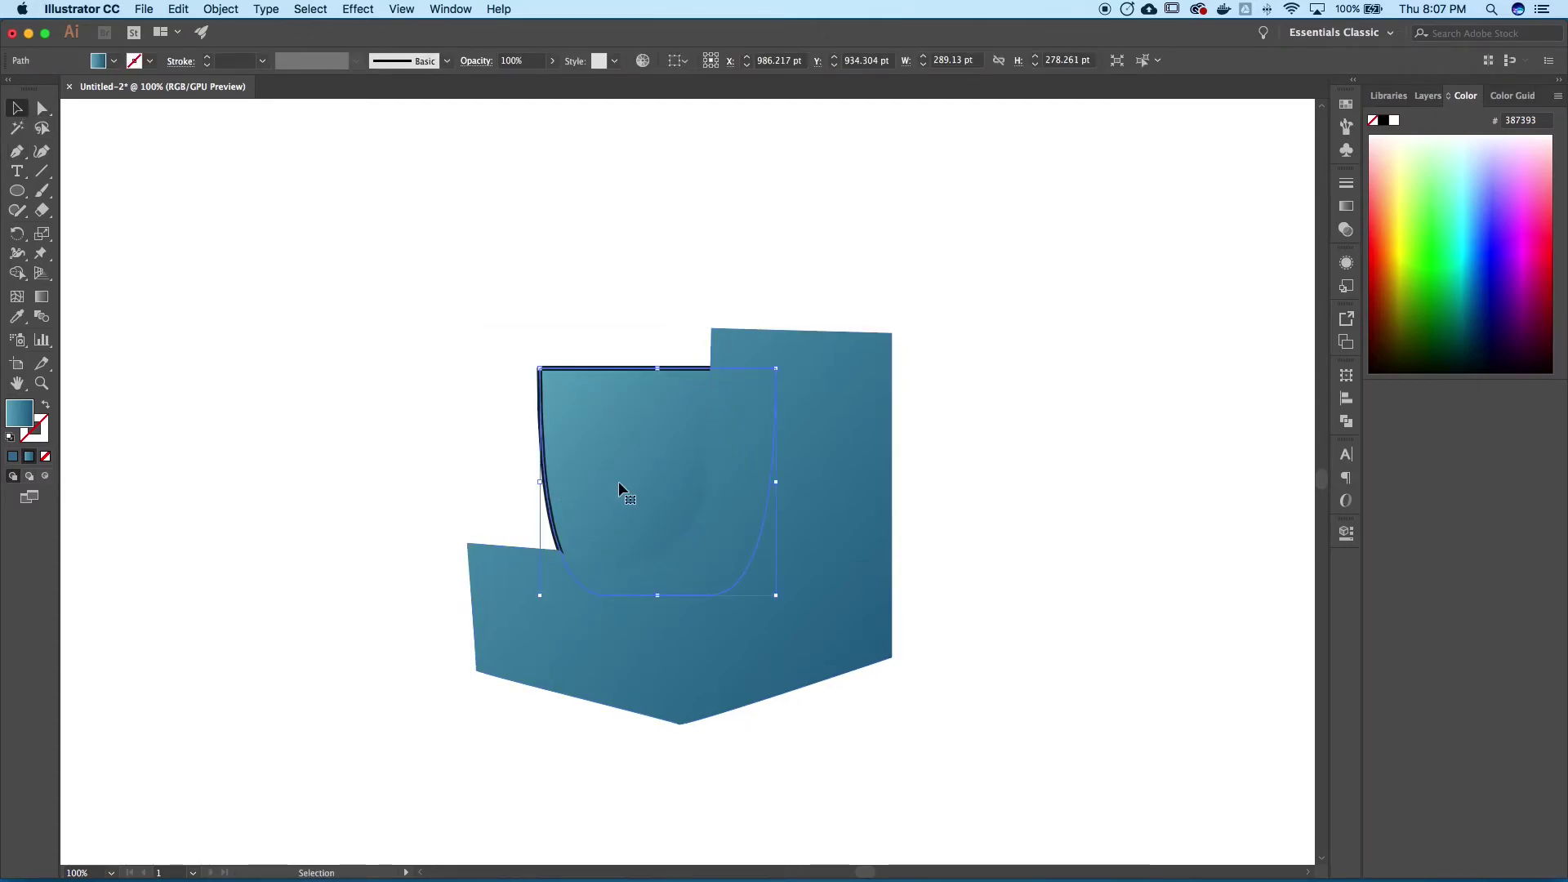
pyautogui.press('super+shift+b')
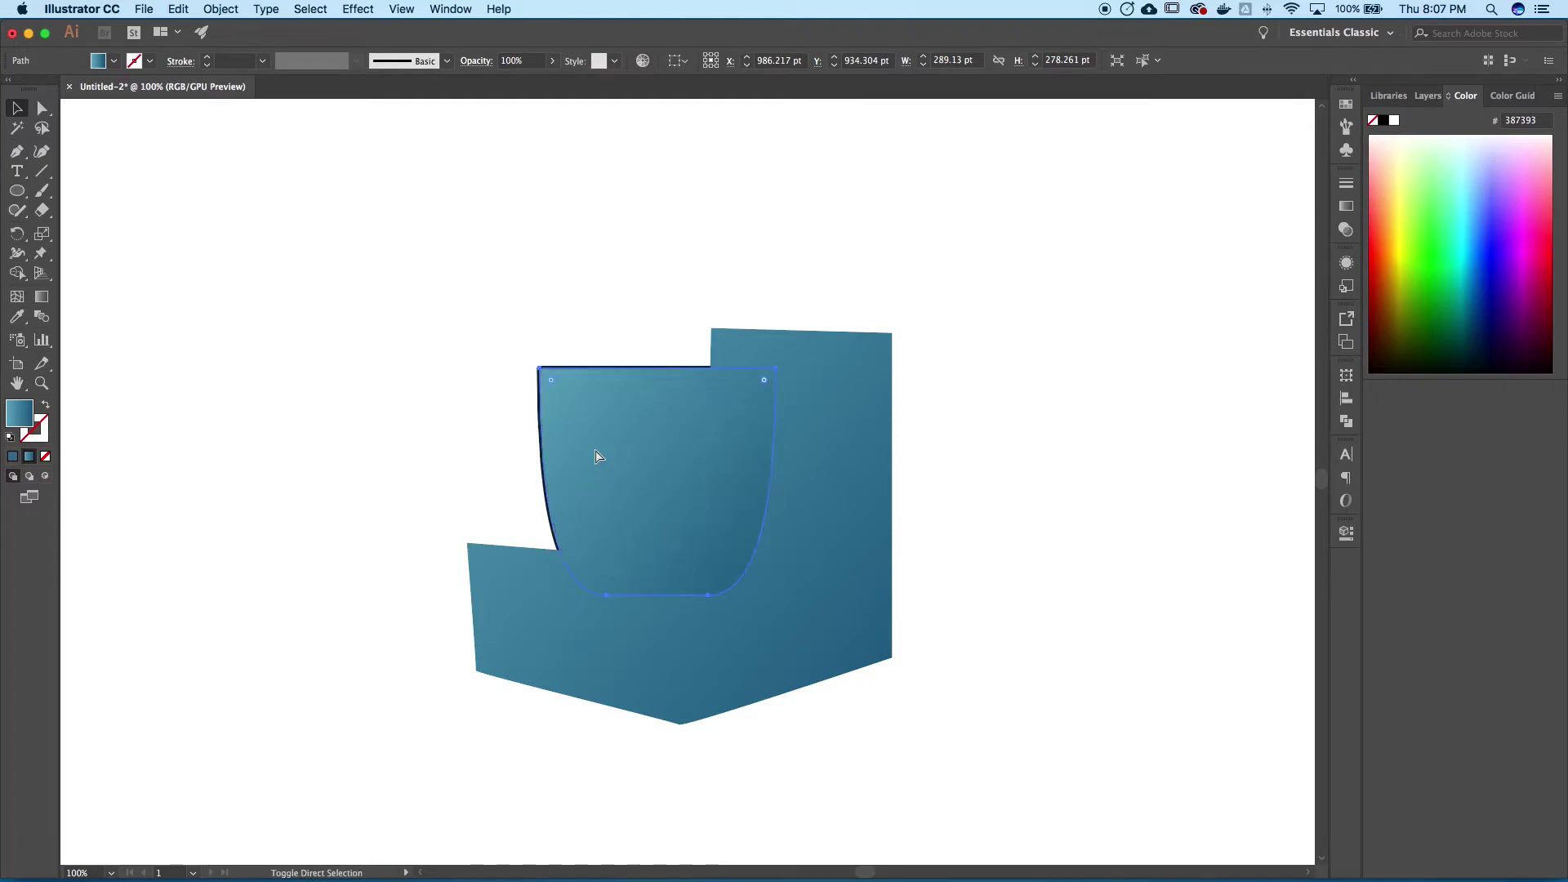
pyautogui.click(846, 464)
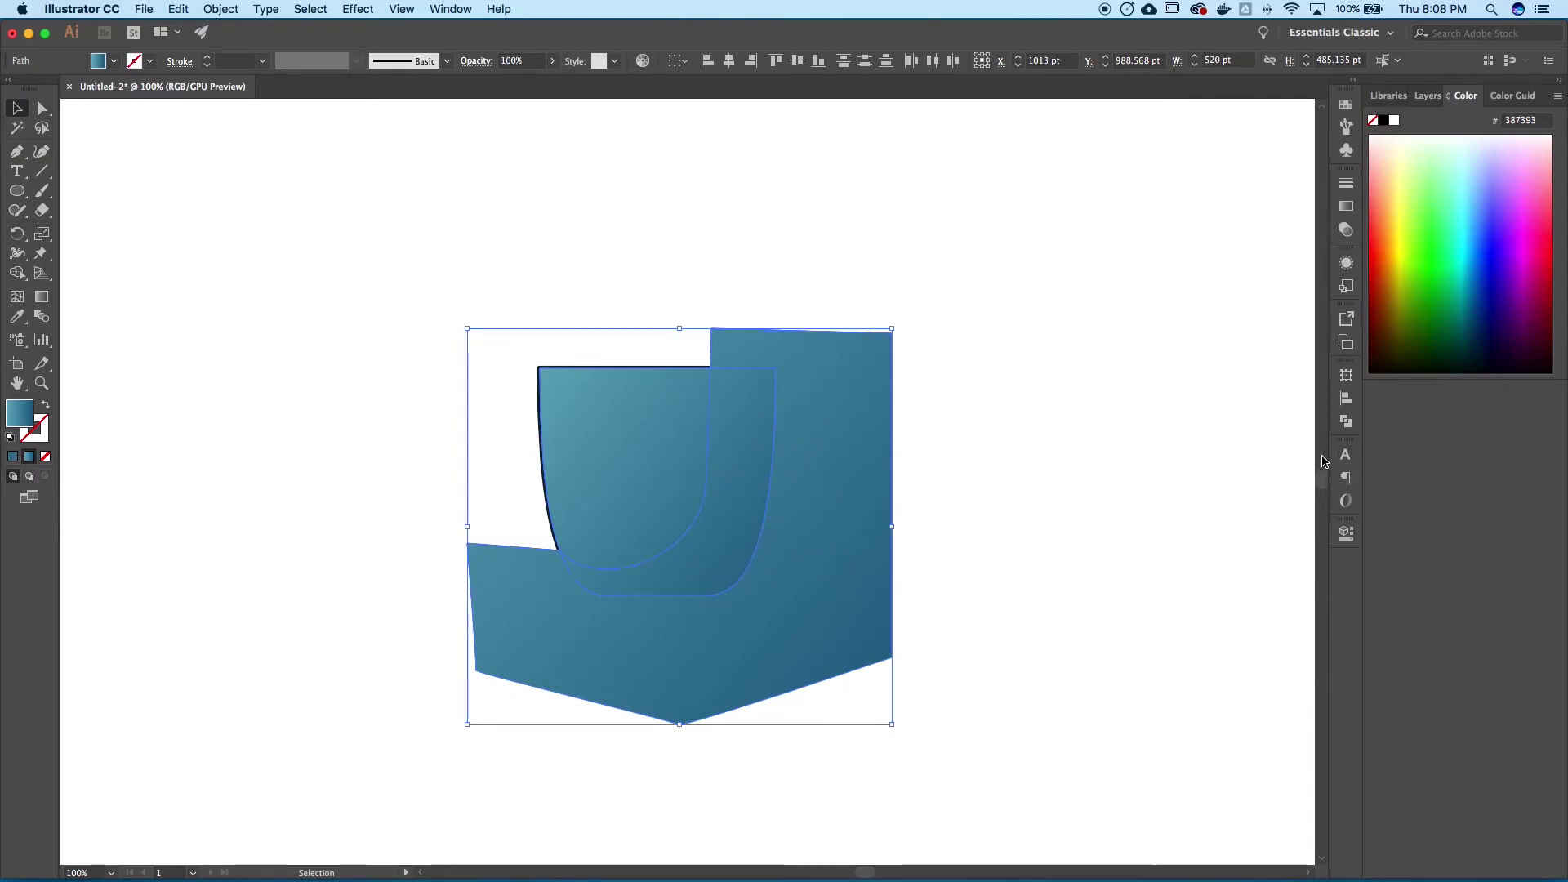
pyautogui.click(1347, 422)
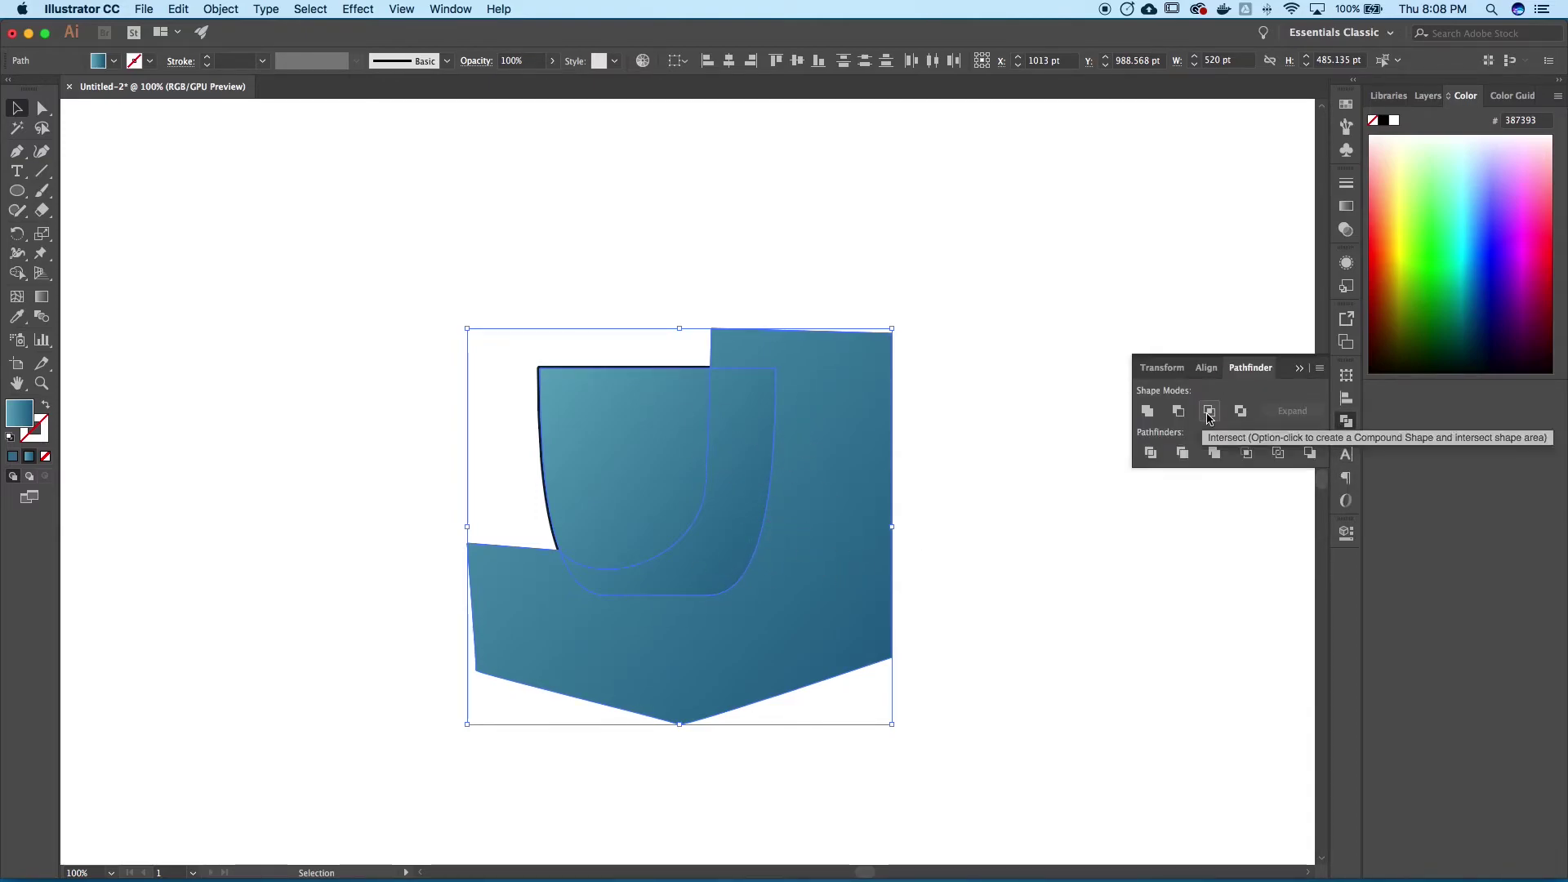
pyautogui.click(1209, 413)
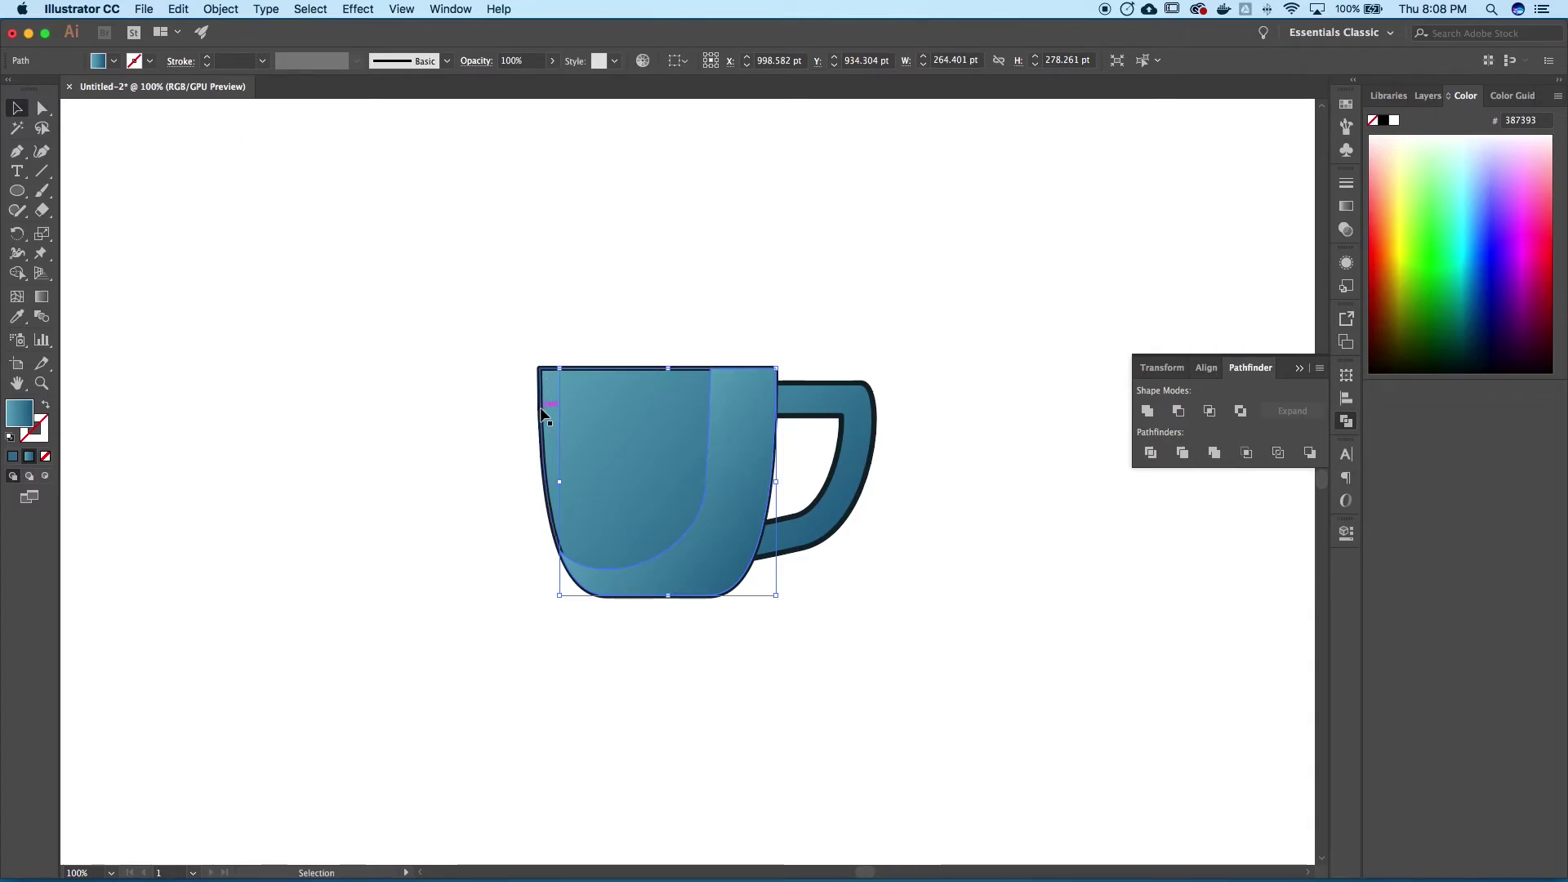
# Fill the shadow shape with the outline colour 11232b, without a stroke, and set its opacity to 30%
pyautogui.press('p')
pyautogui.press('i')
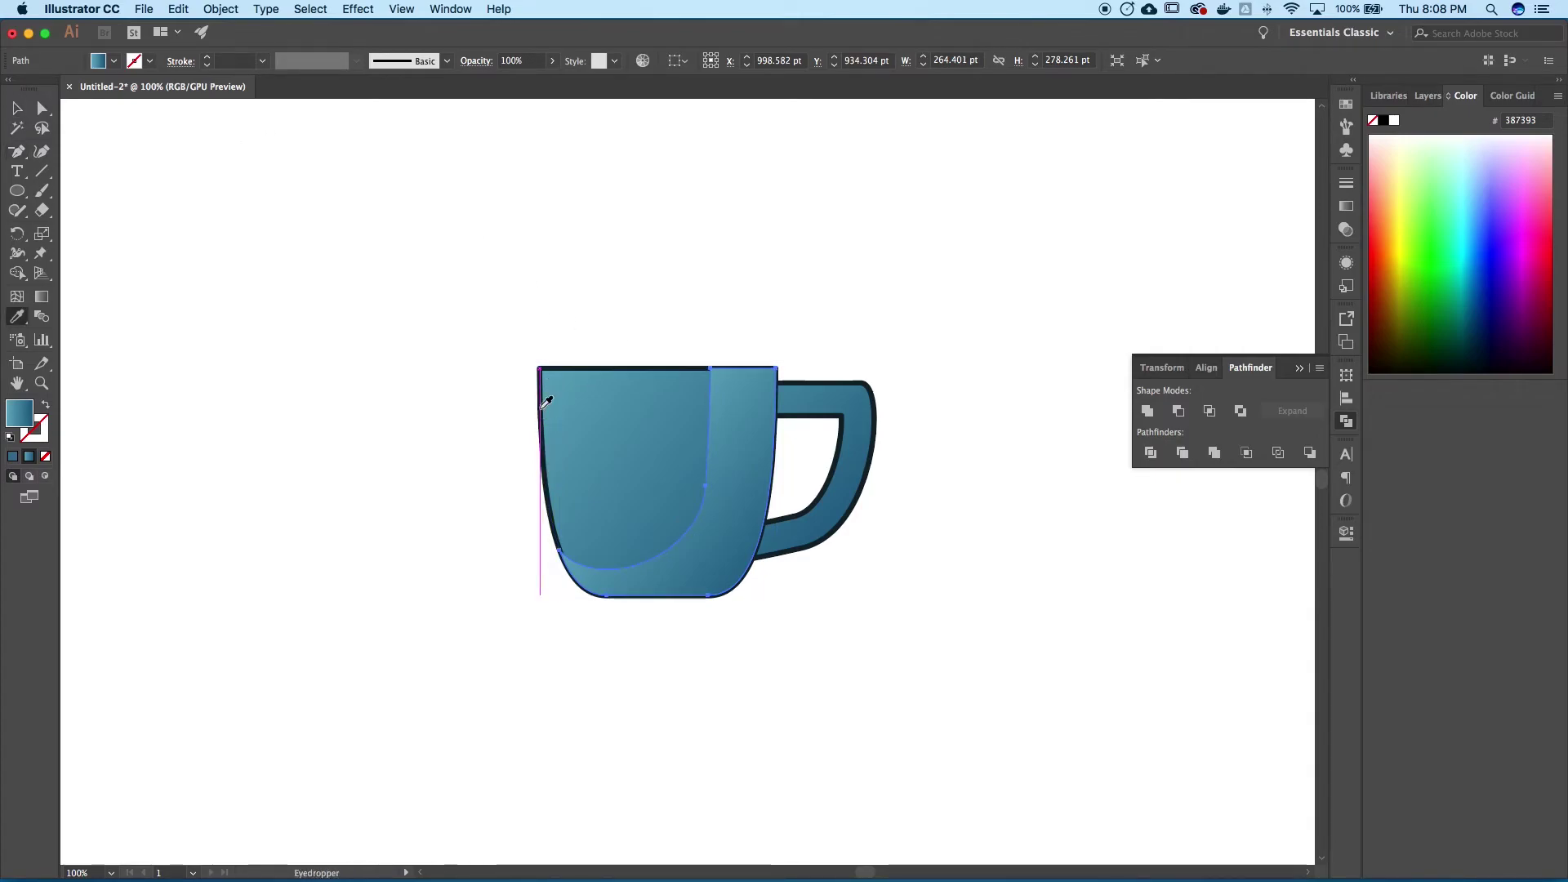
pyautogui.click(542, 407)
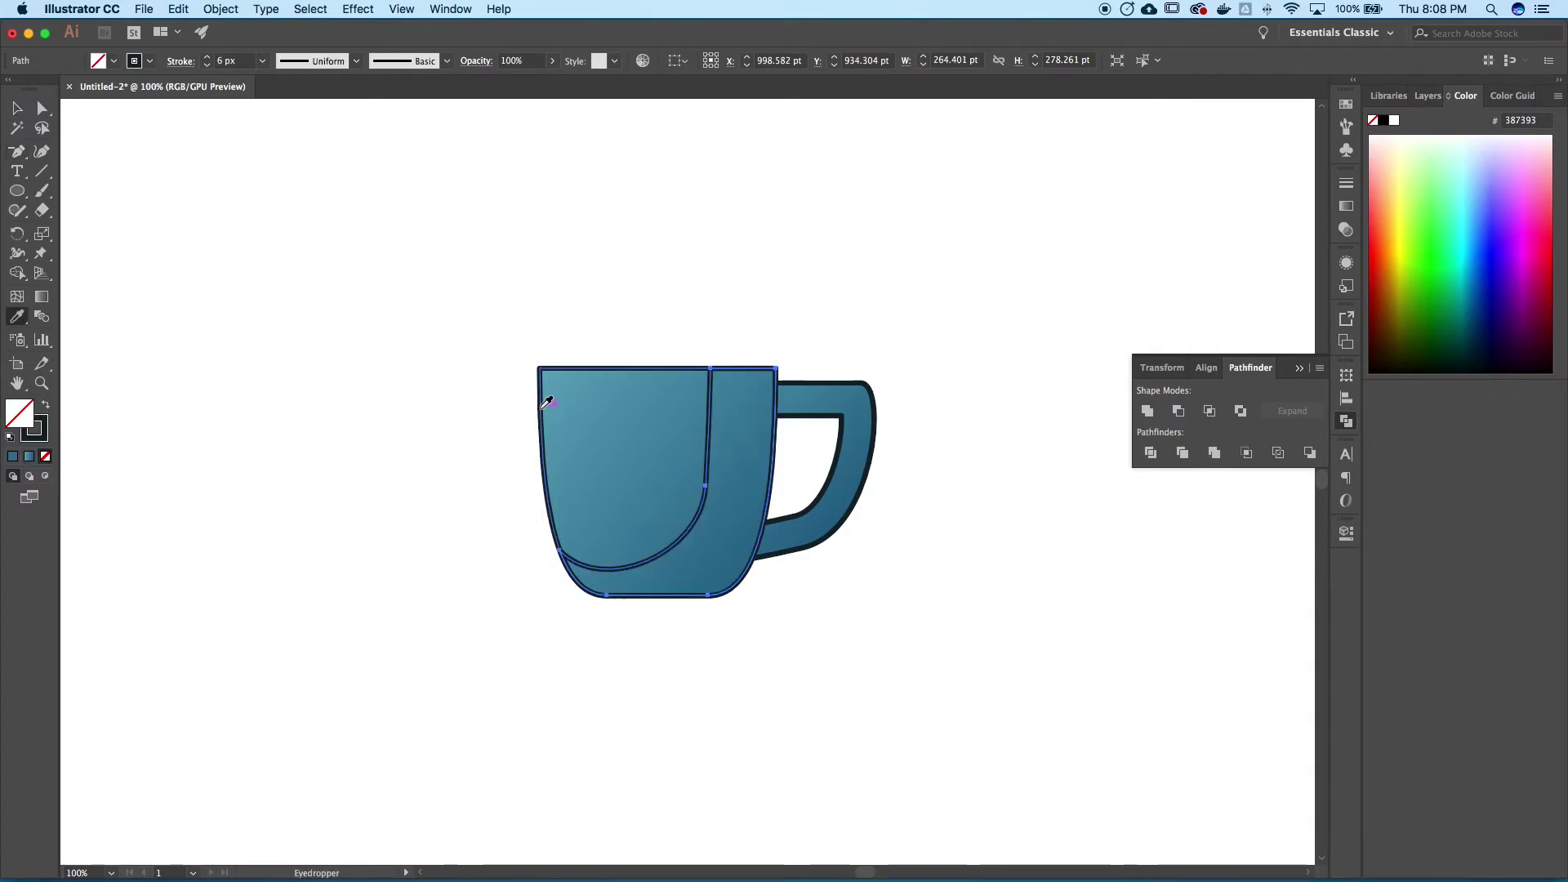
pyautogui.click(49, 408)
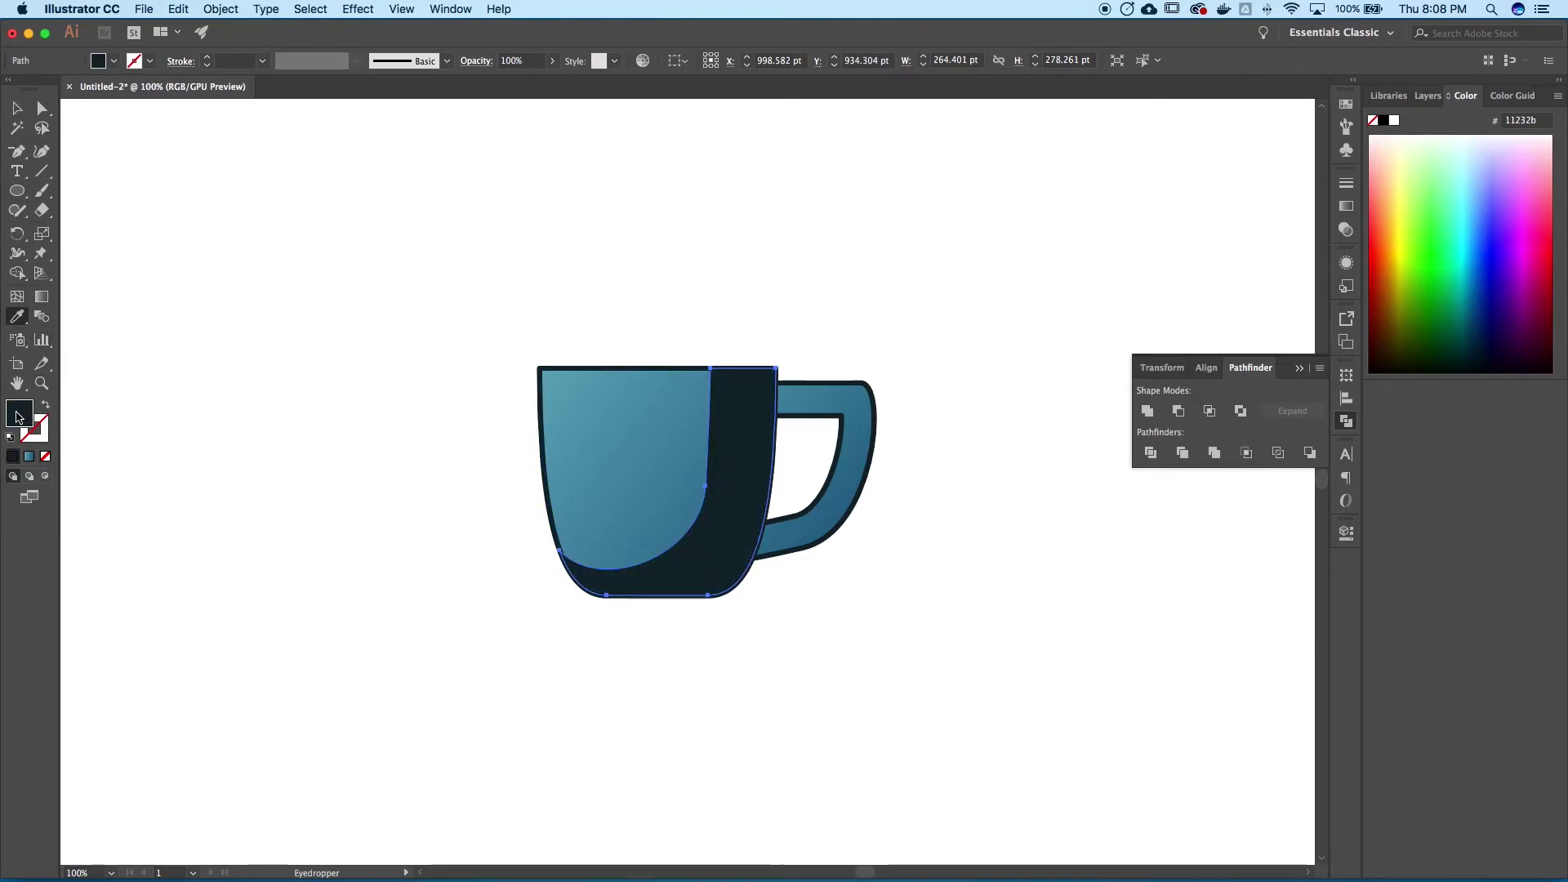
pyautogui.click(535, 61)
pyautogui.write('30')
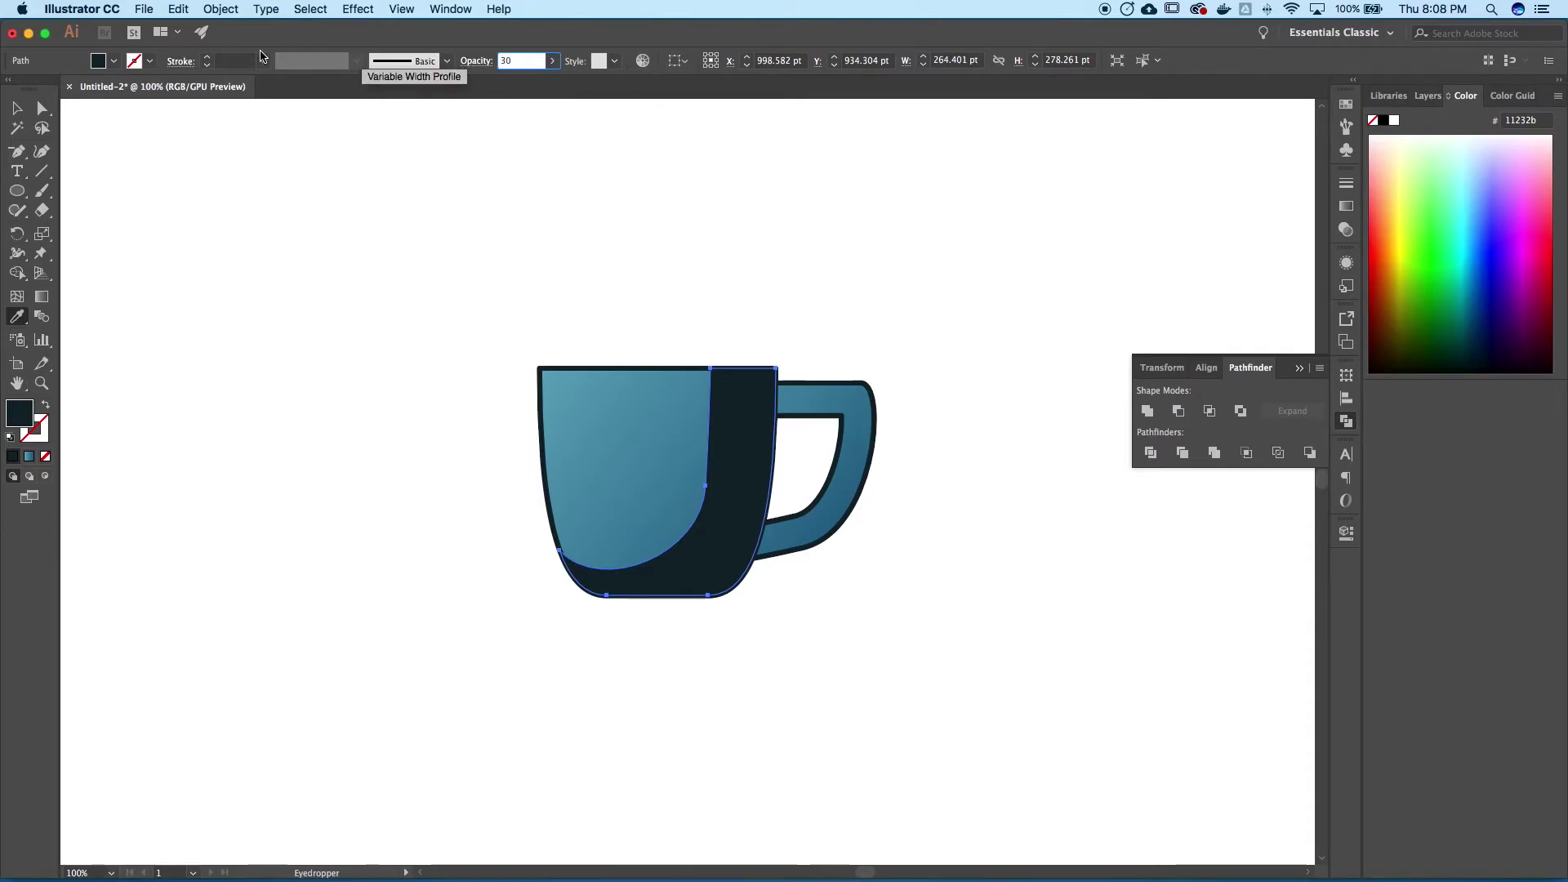
pyautogui.click(22, 105)
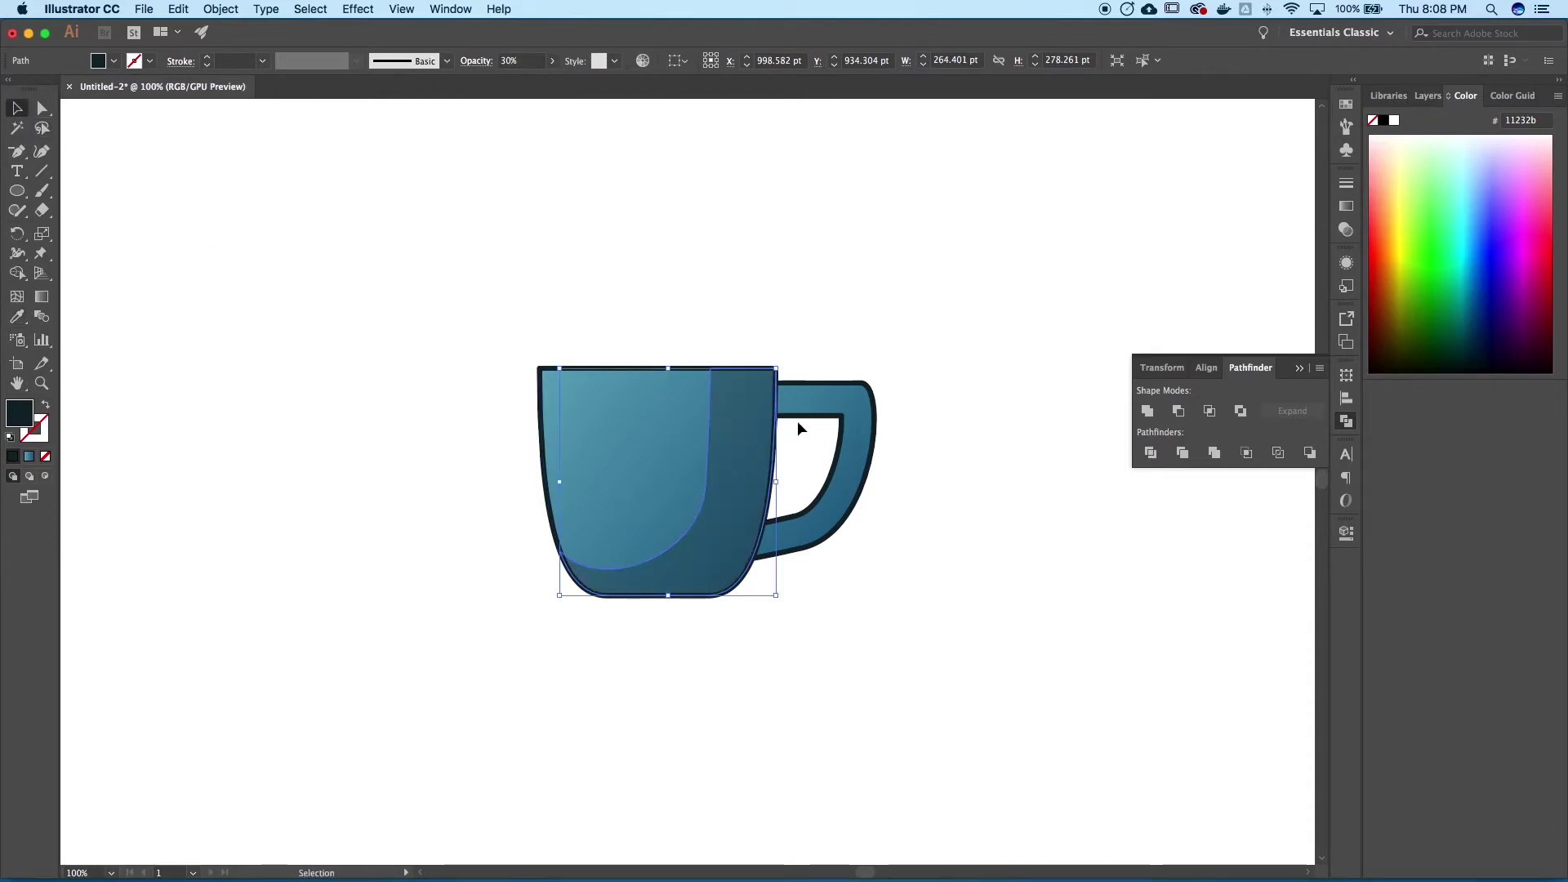
pyautogui.press('a')
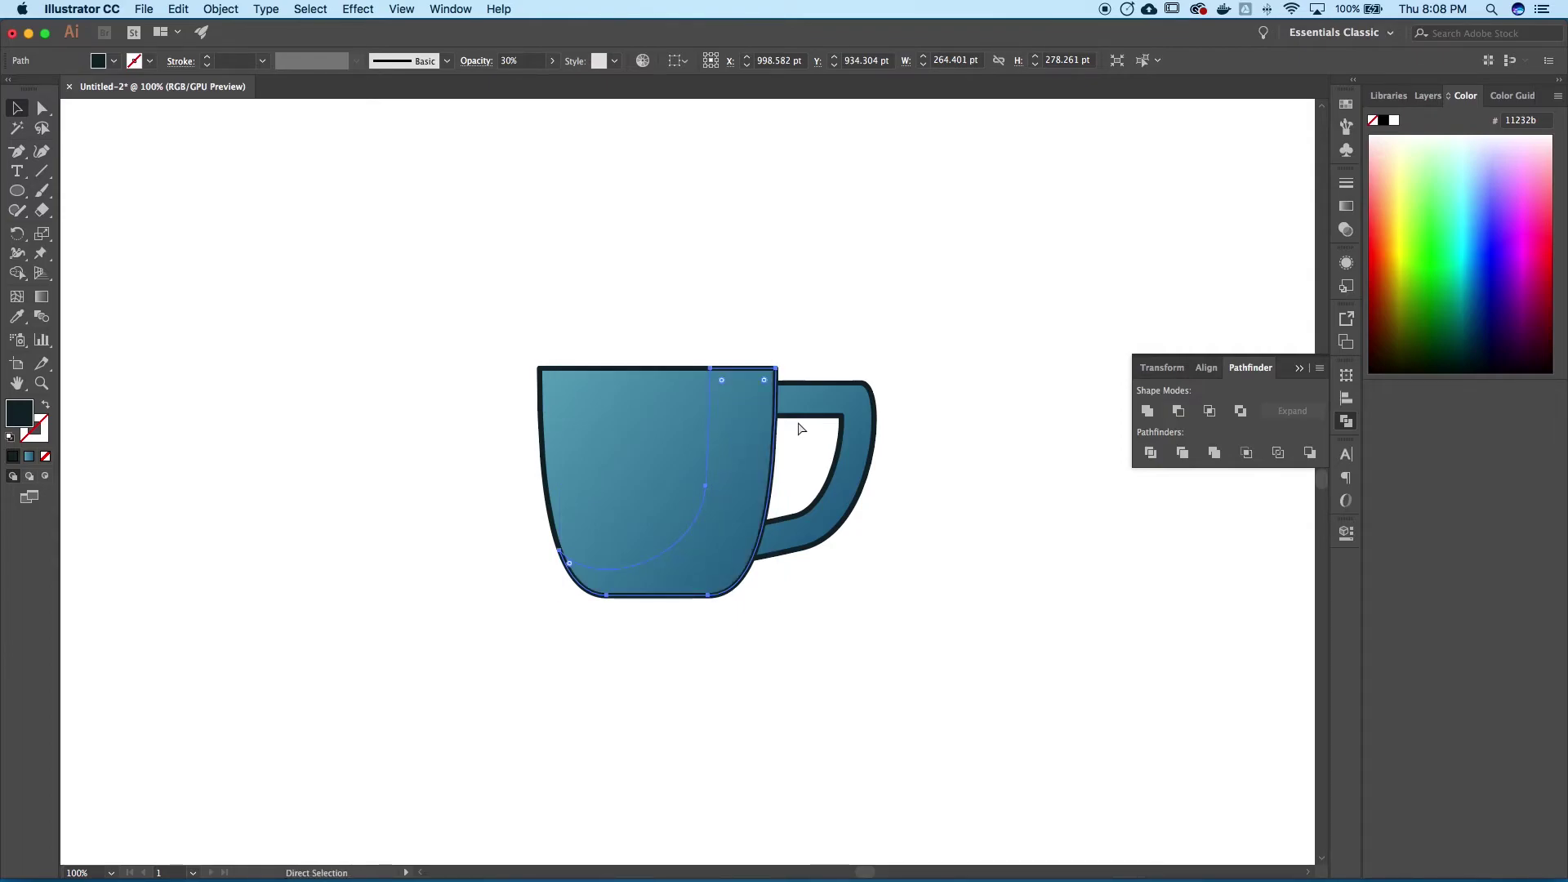
pyautogui.press('v')
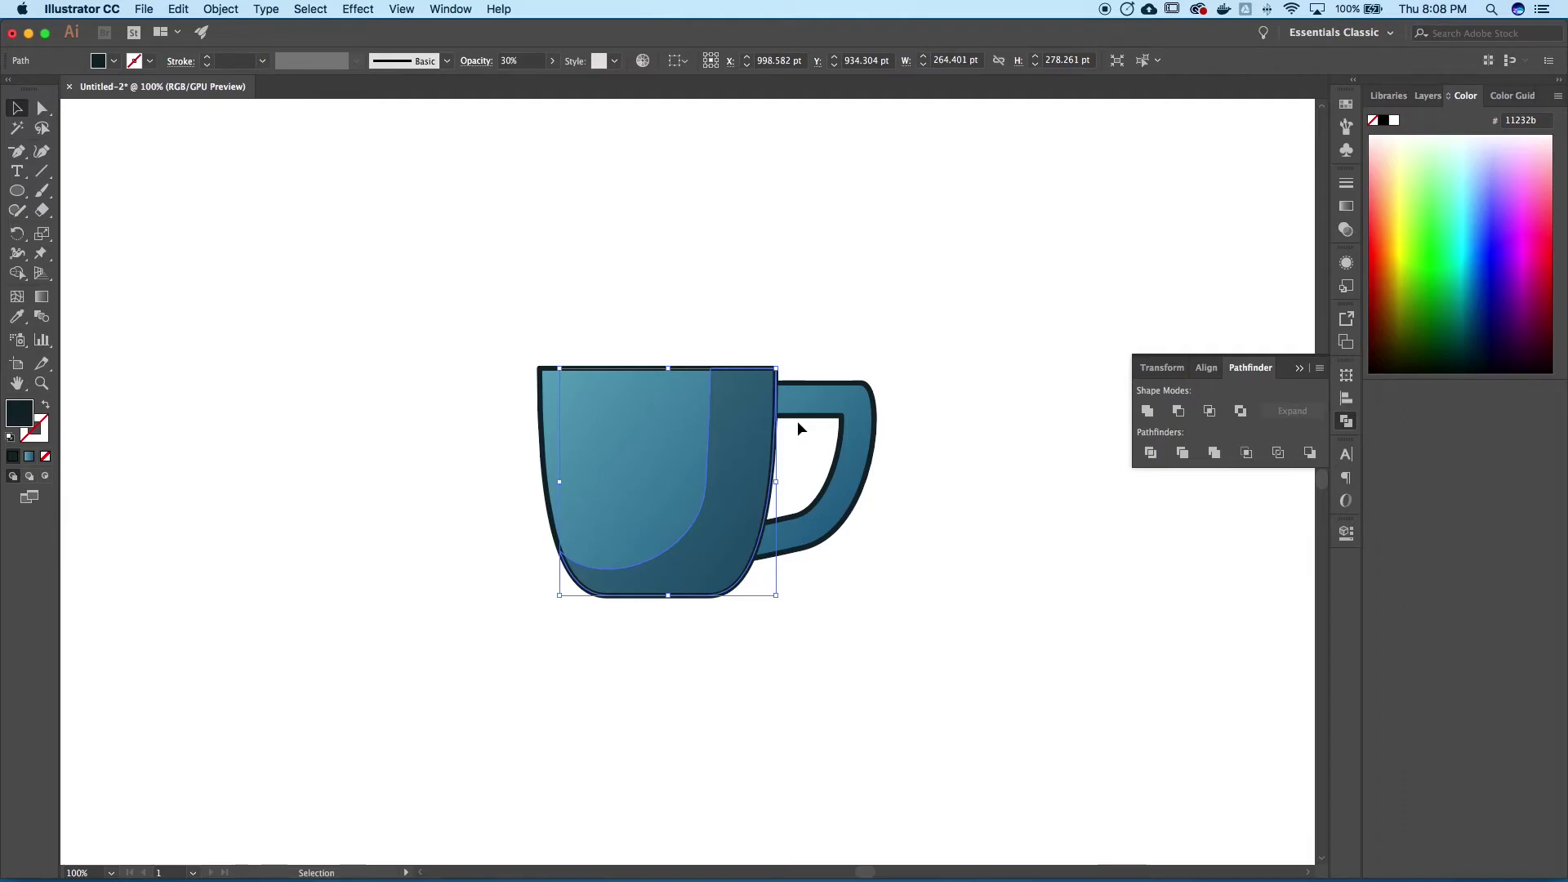
pyautogui.click(753, 249)
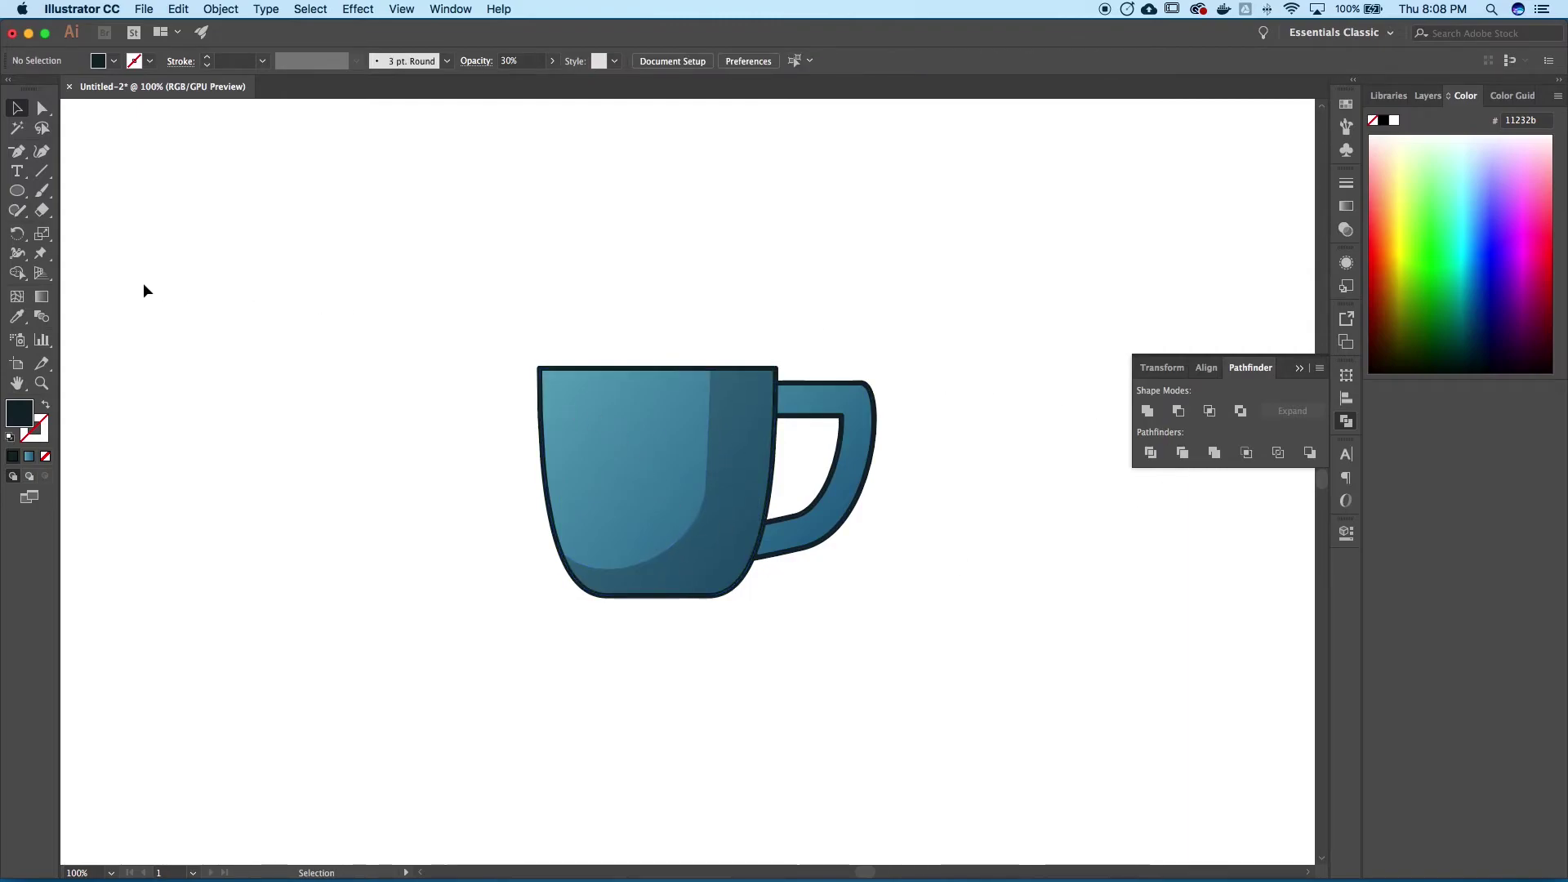
# Draw a closed Pen tool shape curving from the cup's bottom edge up past its rim, enclosing a narrower strip along the right side
pyautogui.moveTo(17, 151); pyautogui.dragTo(75, 153)
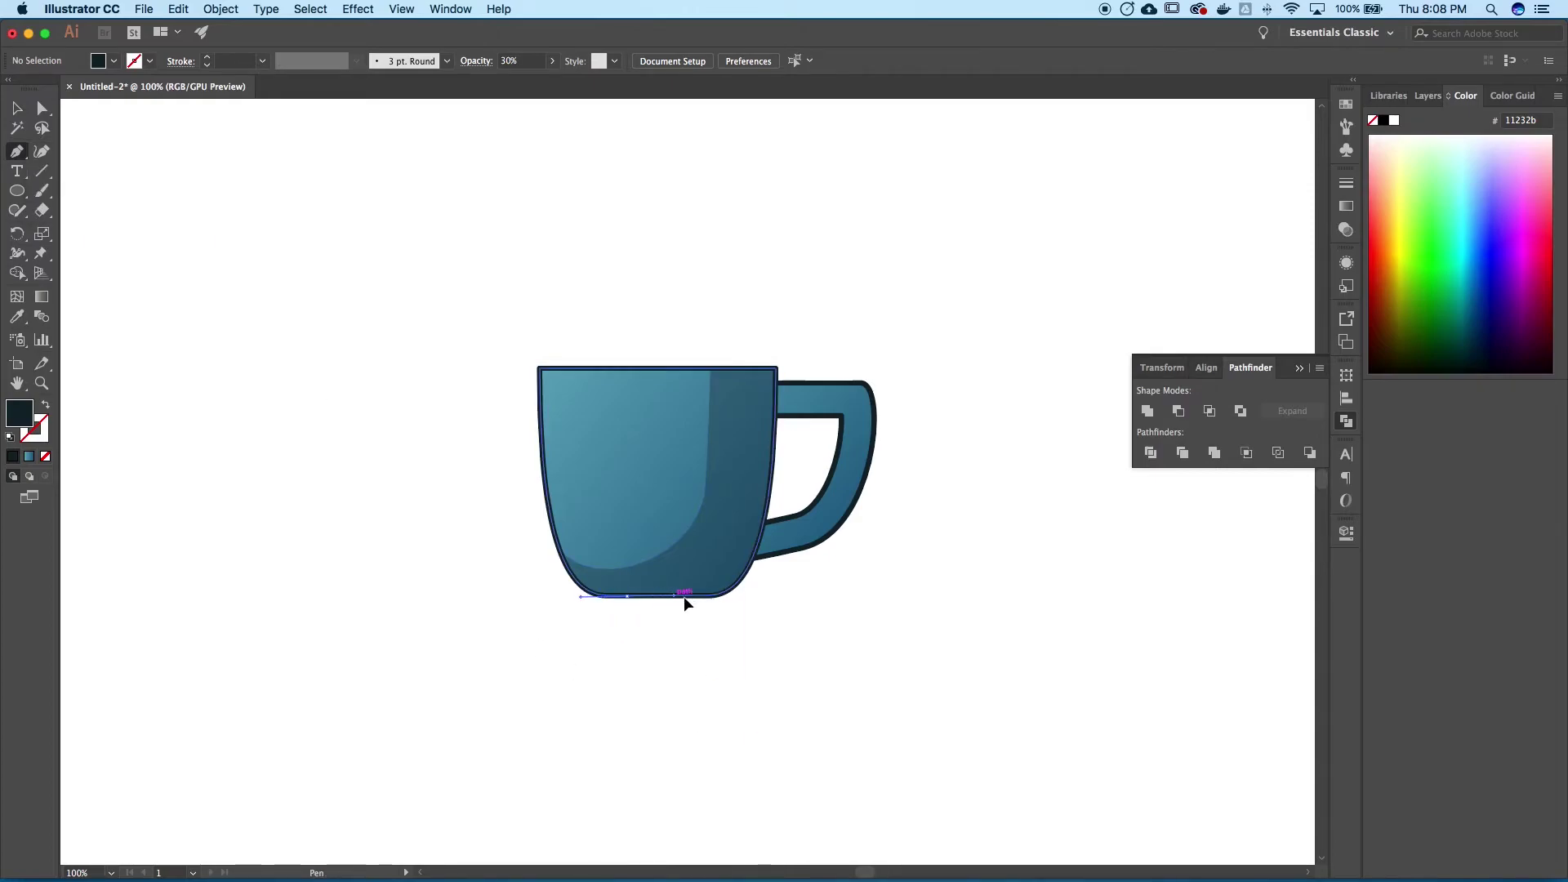
pyautogui.moveTo(684, 599); pyautogui.dragTo(703, 596)
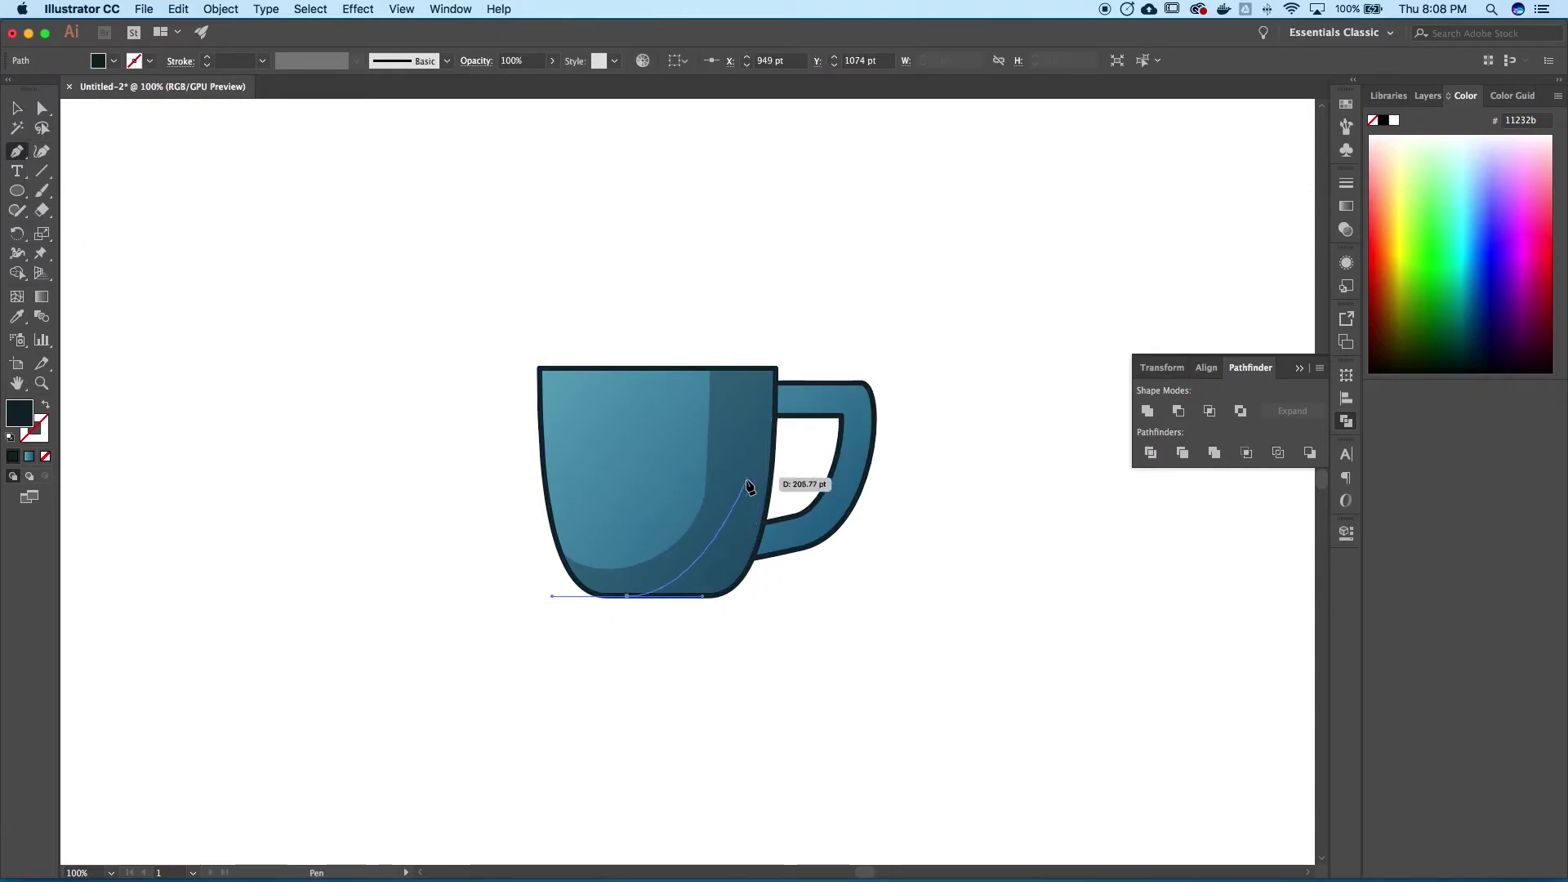
pyautogui.moveTo(744, 486); pyautogui.dragTo(751, 419)
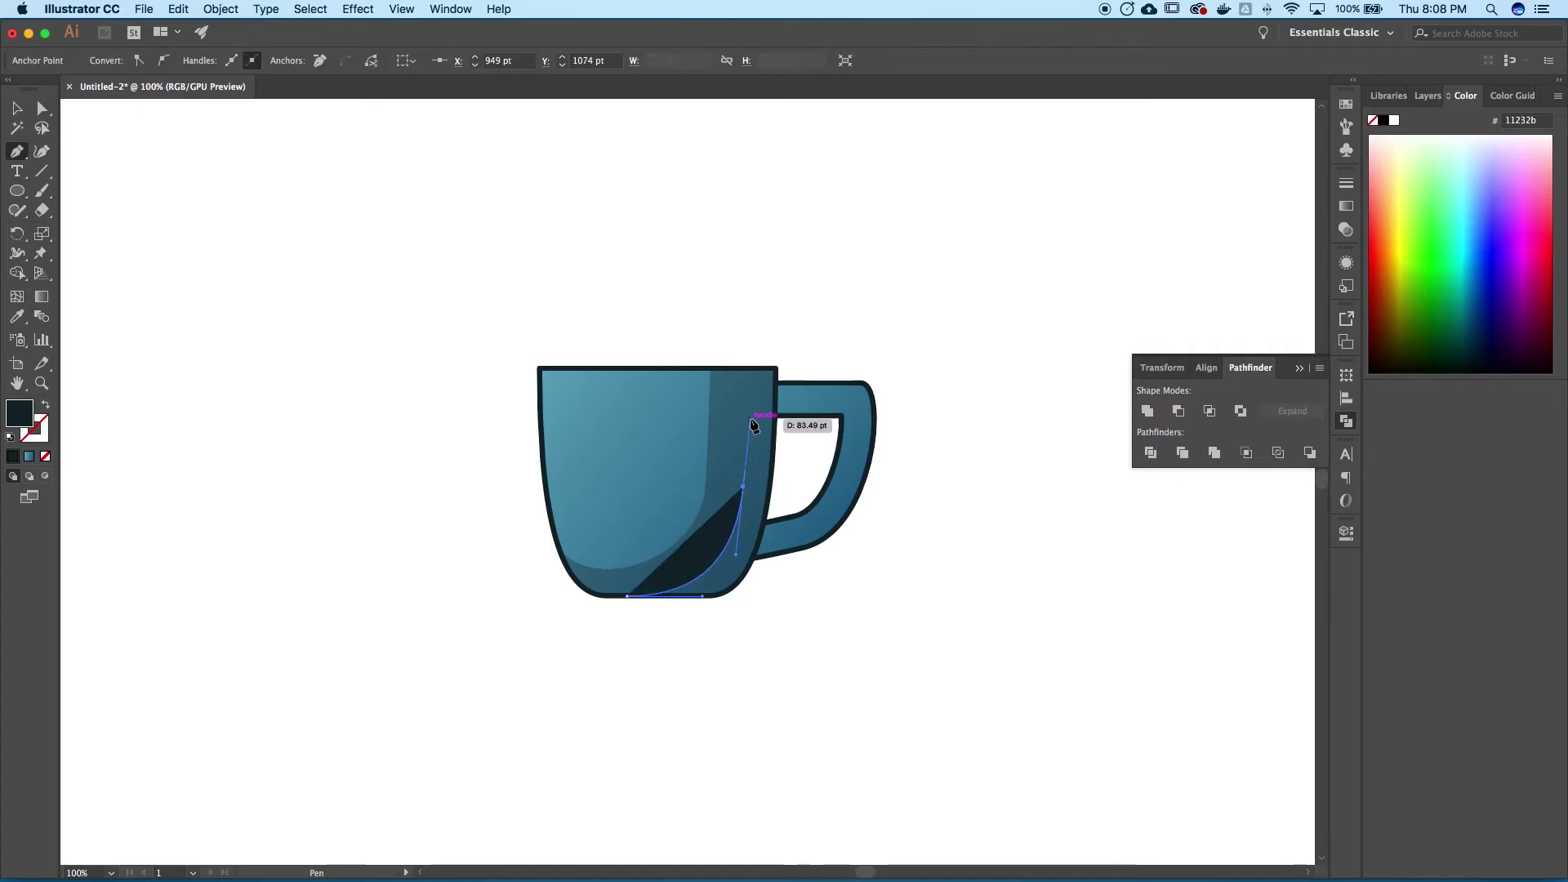
pyautogui.press('super+z')
pyautogui.moveTo(745, 507); pyautogui.dragTo(753, 448)
pyautogui.click(757, 339)
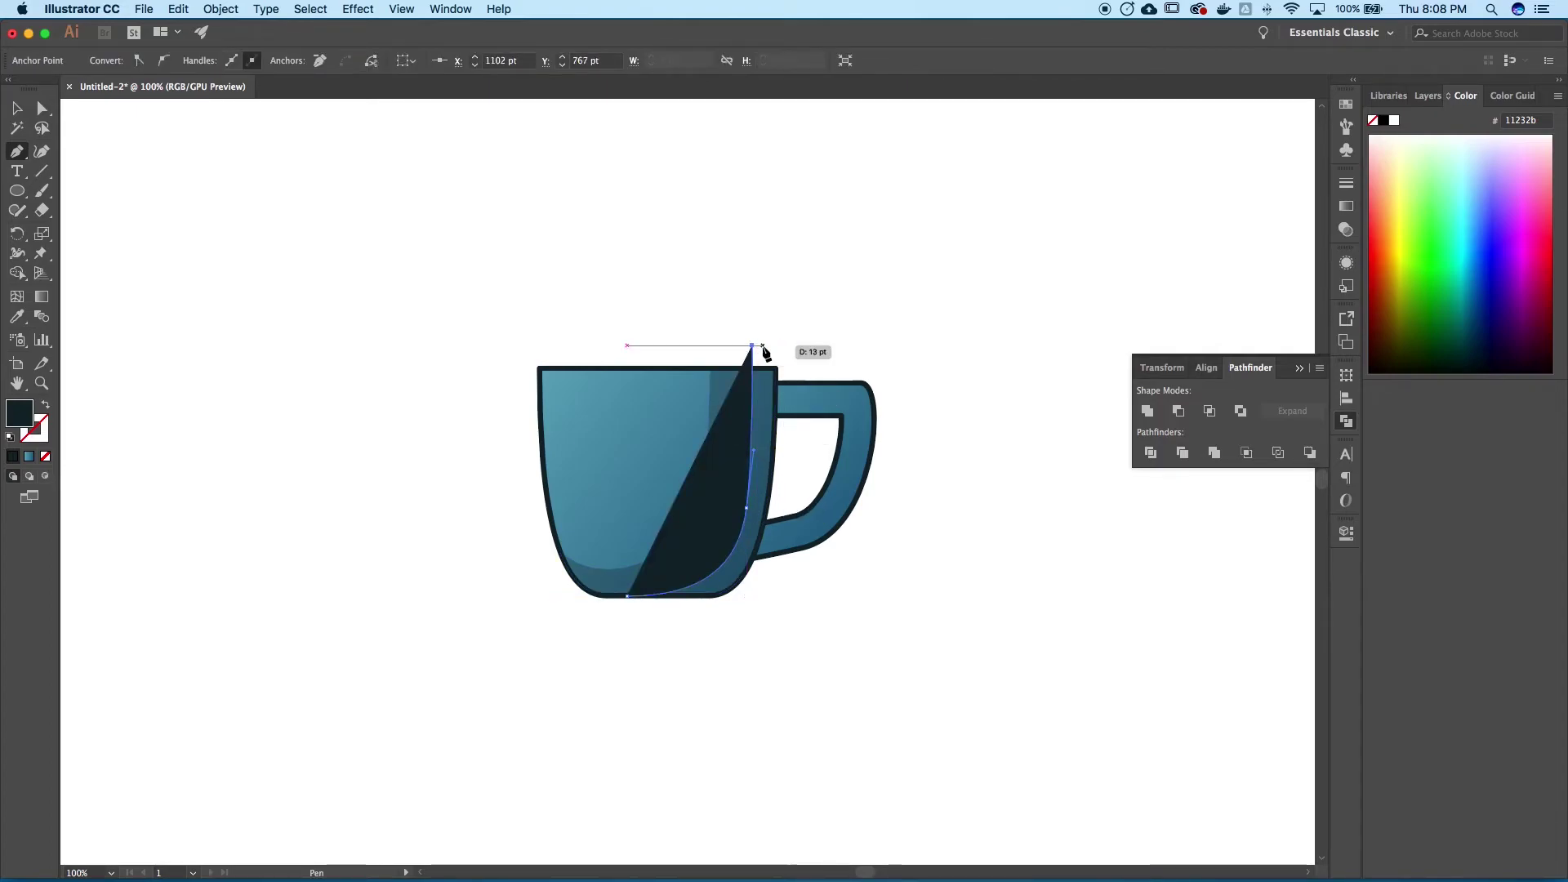
pyautogui.press('super+z')
pyautogui.click(758, 337)
pyautogui.click(841, 345)
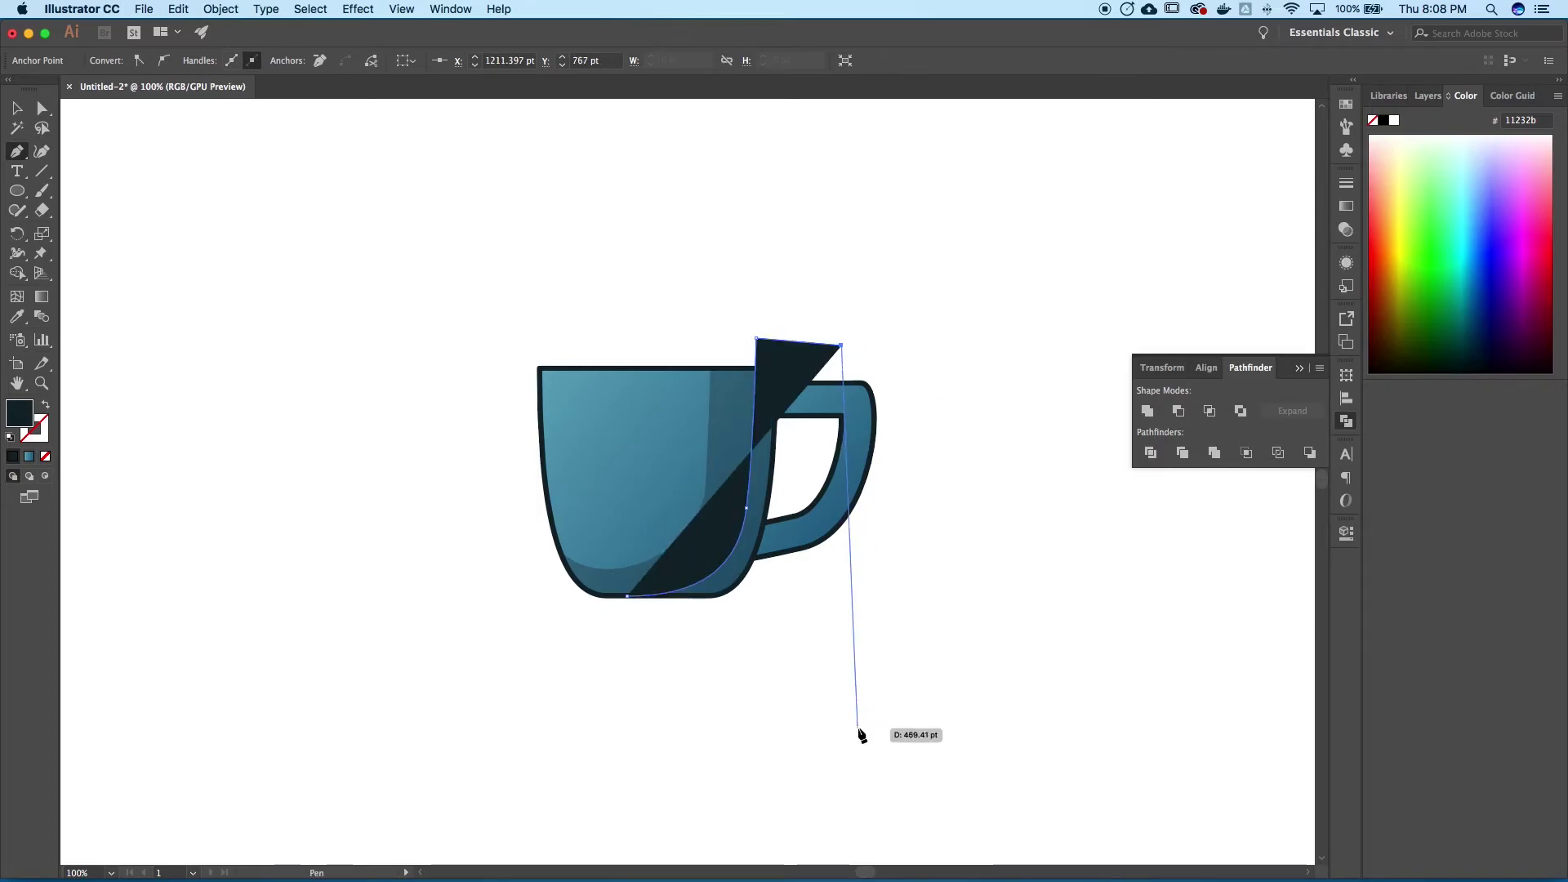
pyautogui.click(842, 699)
pyautogui.click(657, 692)
pyautogui.click(627, 596)
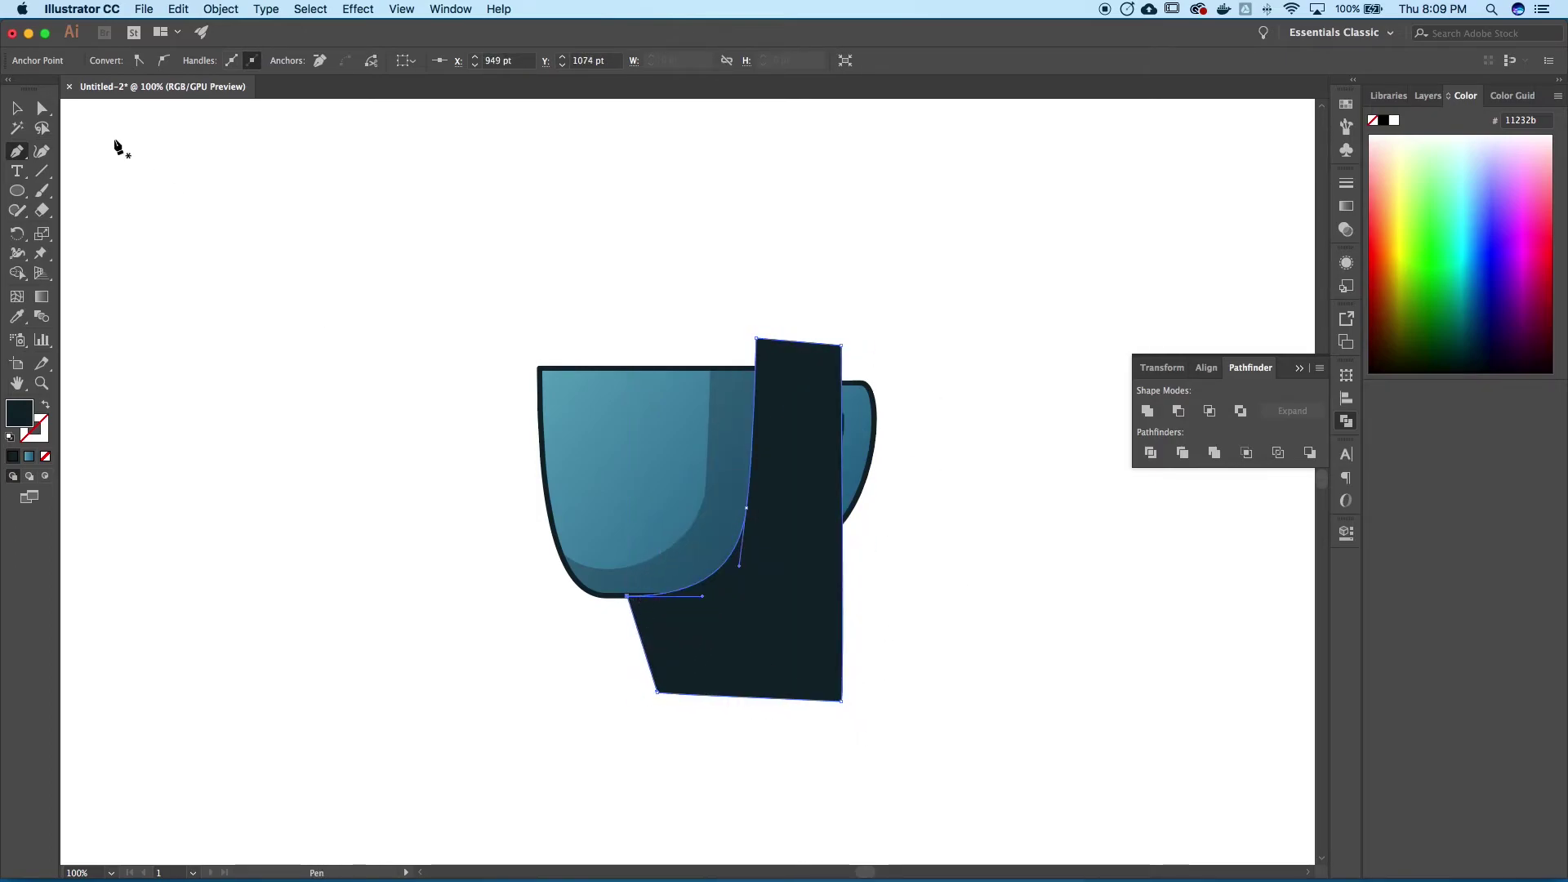
# Duplicate the cup body fill in place in front and intersect the copy with the newly drawn shape
pyautogui.click(16, 108)
pyautogui.click(640, 424)
pyautogui.press('super+shift+bracketright')
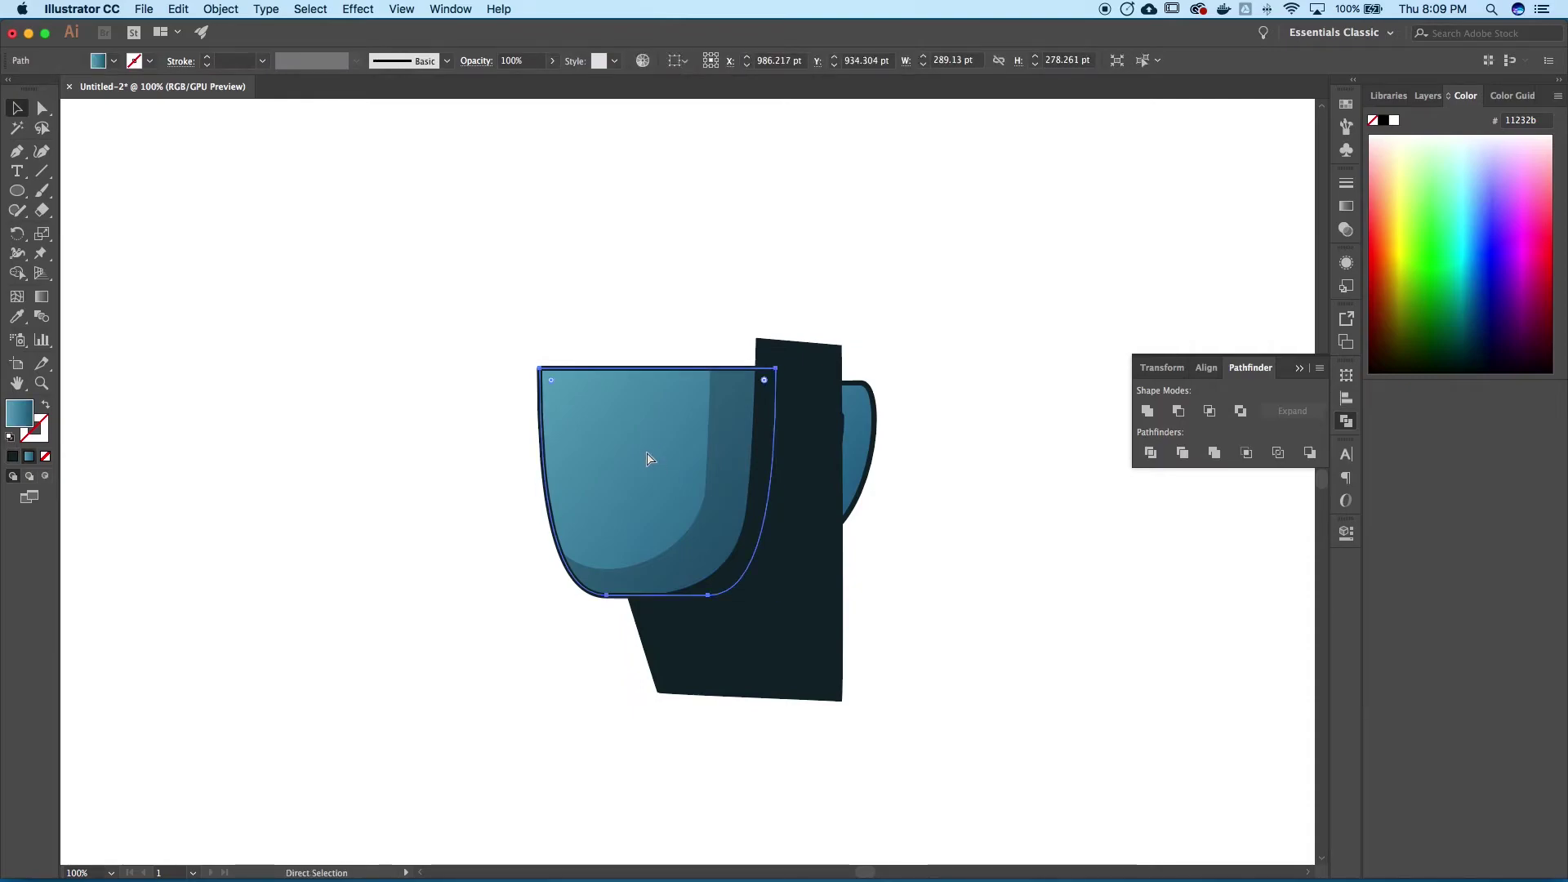
pyautogui.keyDown('shift'); pyautogui.click(829, 518); pyautogui.keyUp('shift')
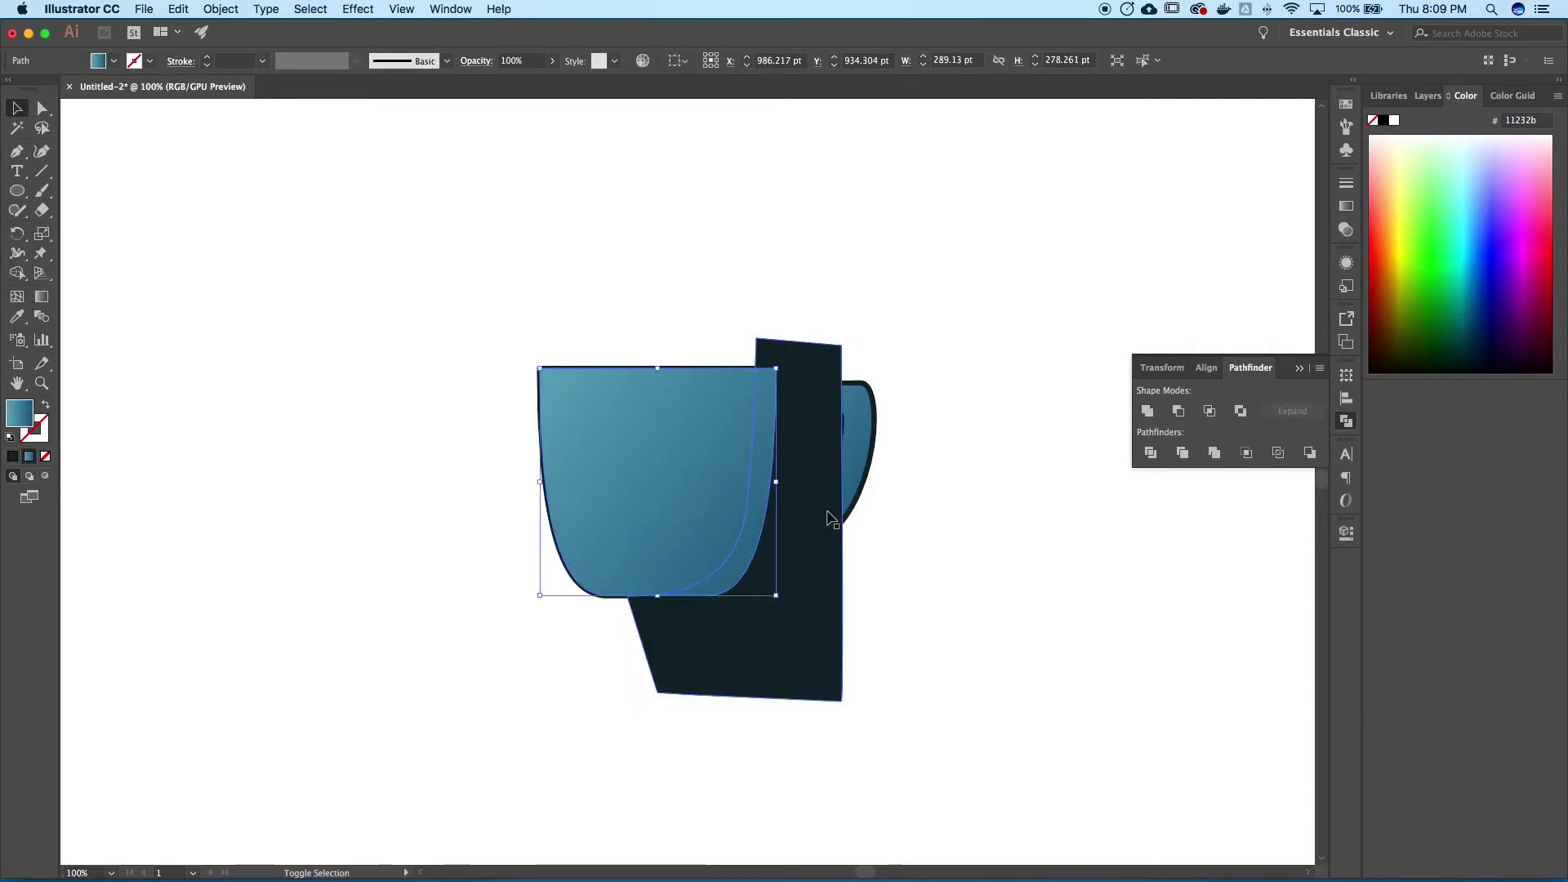
pyautogui.click(1210, 411)
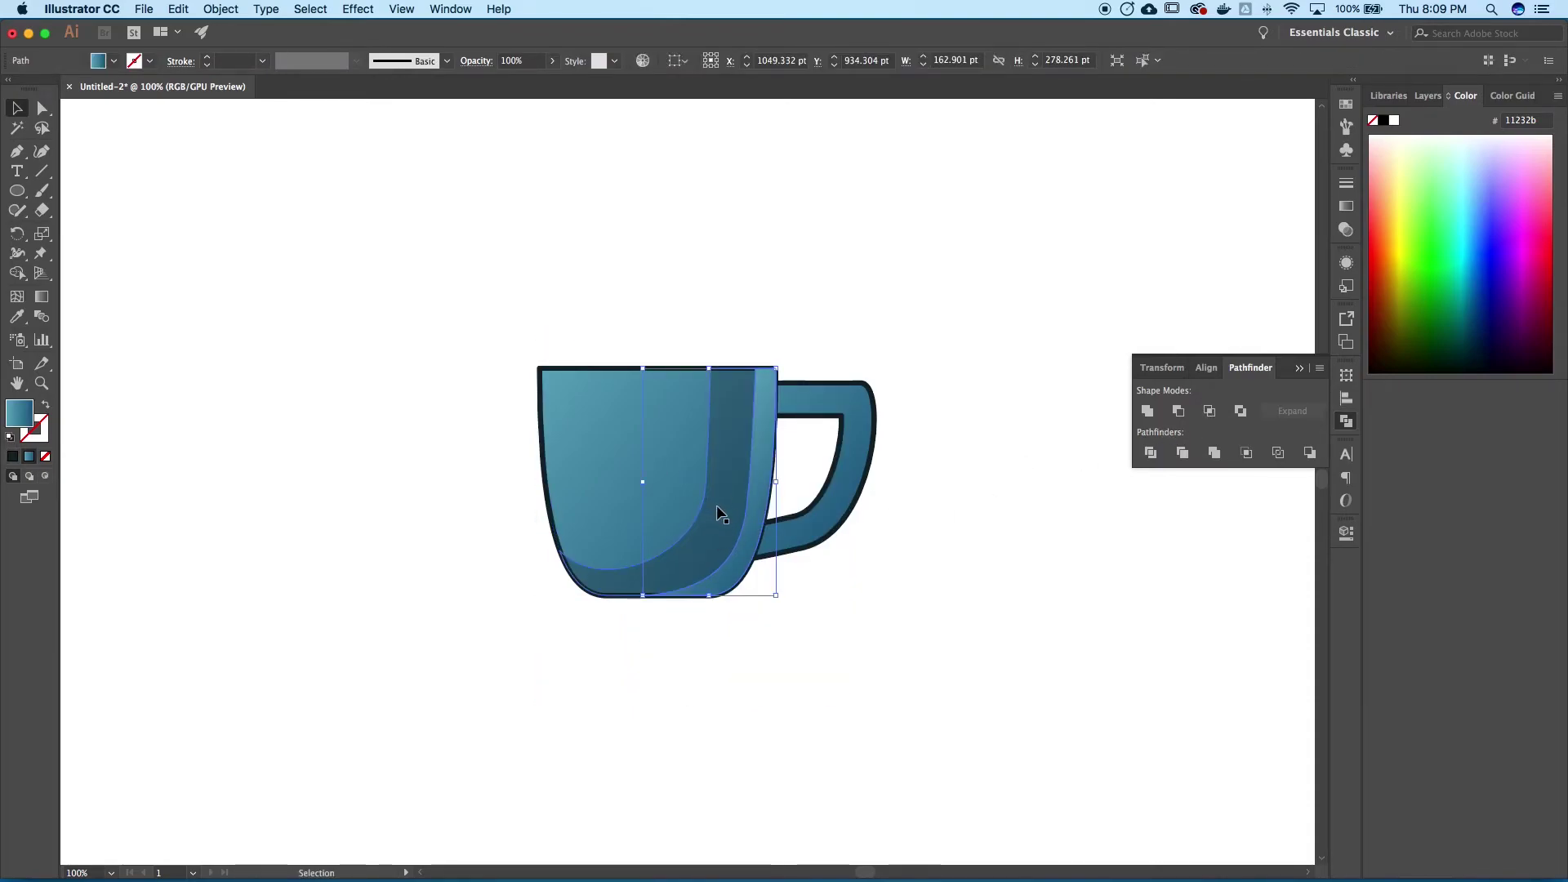
# Sample the first body shadow with the Eyedropper to give the narrower shadow the 11232b fill at 30% opacity
pyautogui.press('i')
pyautogui.click(625, 563)
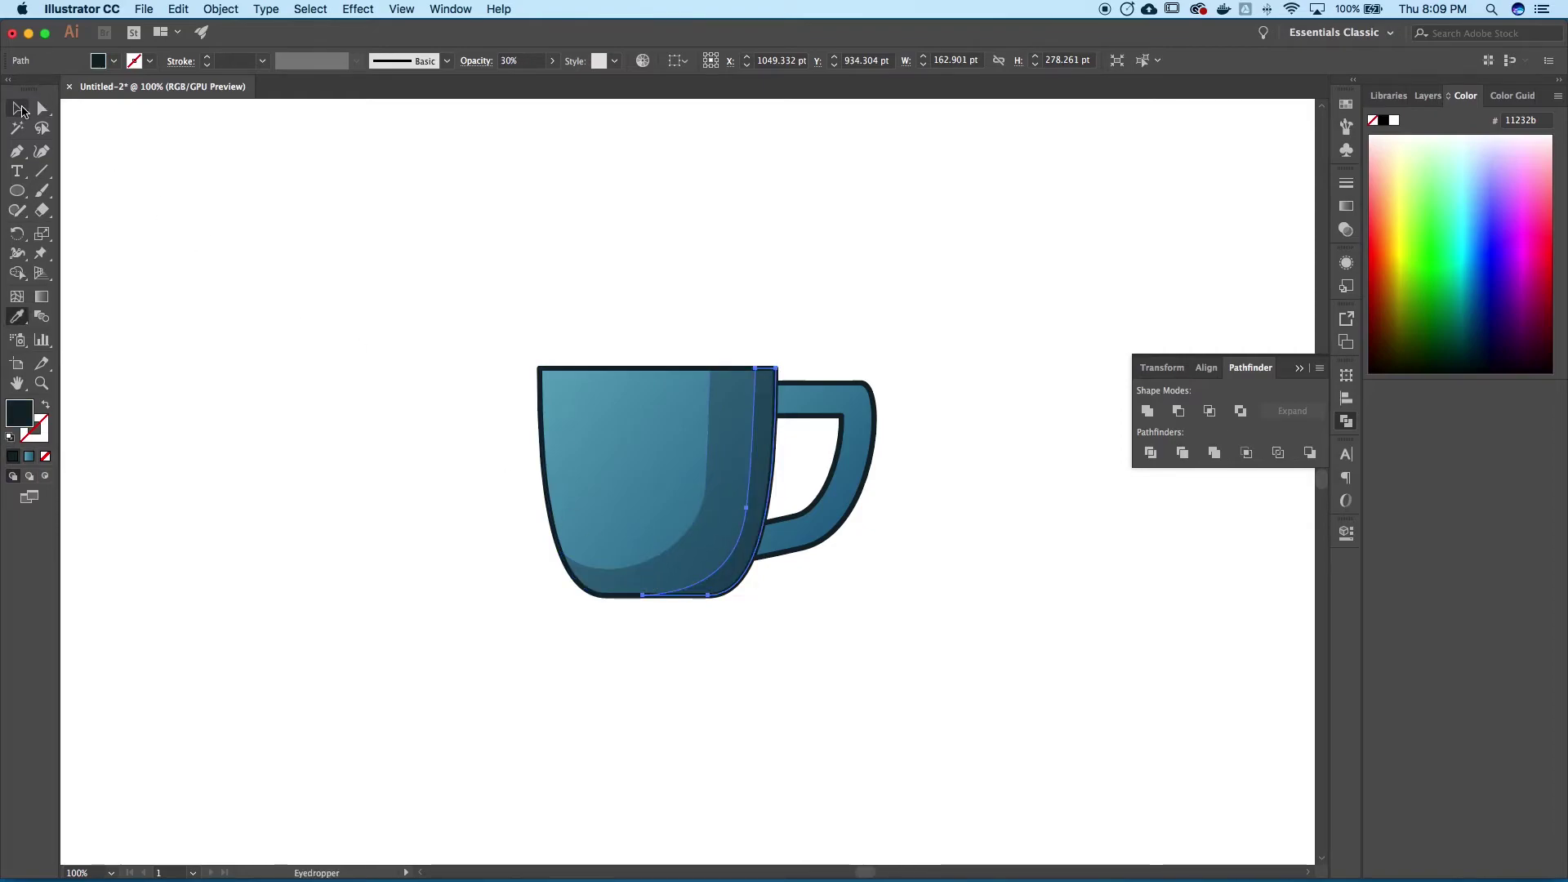
pyautogui.click(18, 109)
pyautogui.press('super')
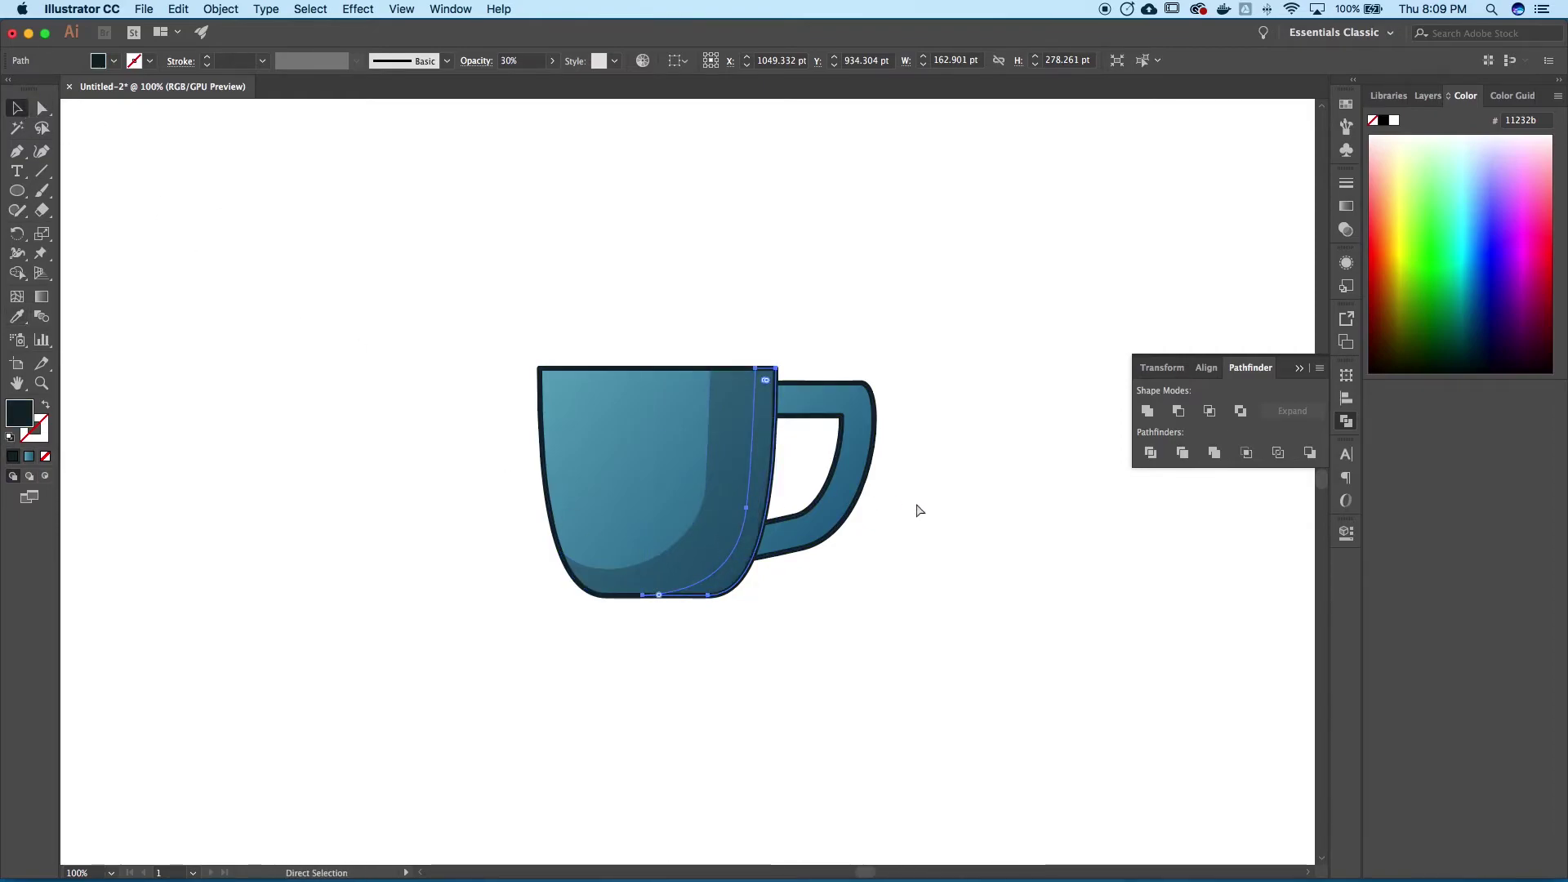
pyautogui.click(1015, 598)
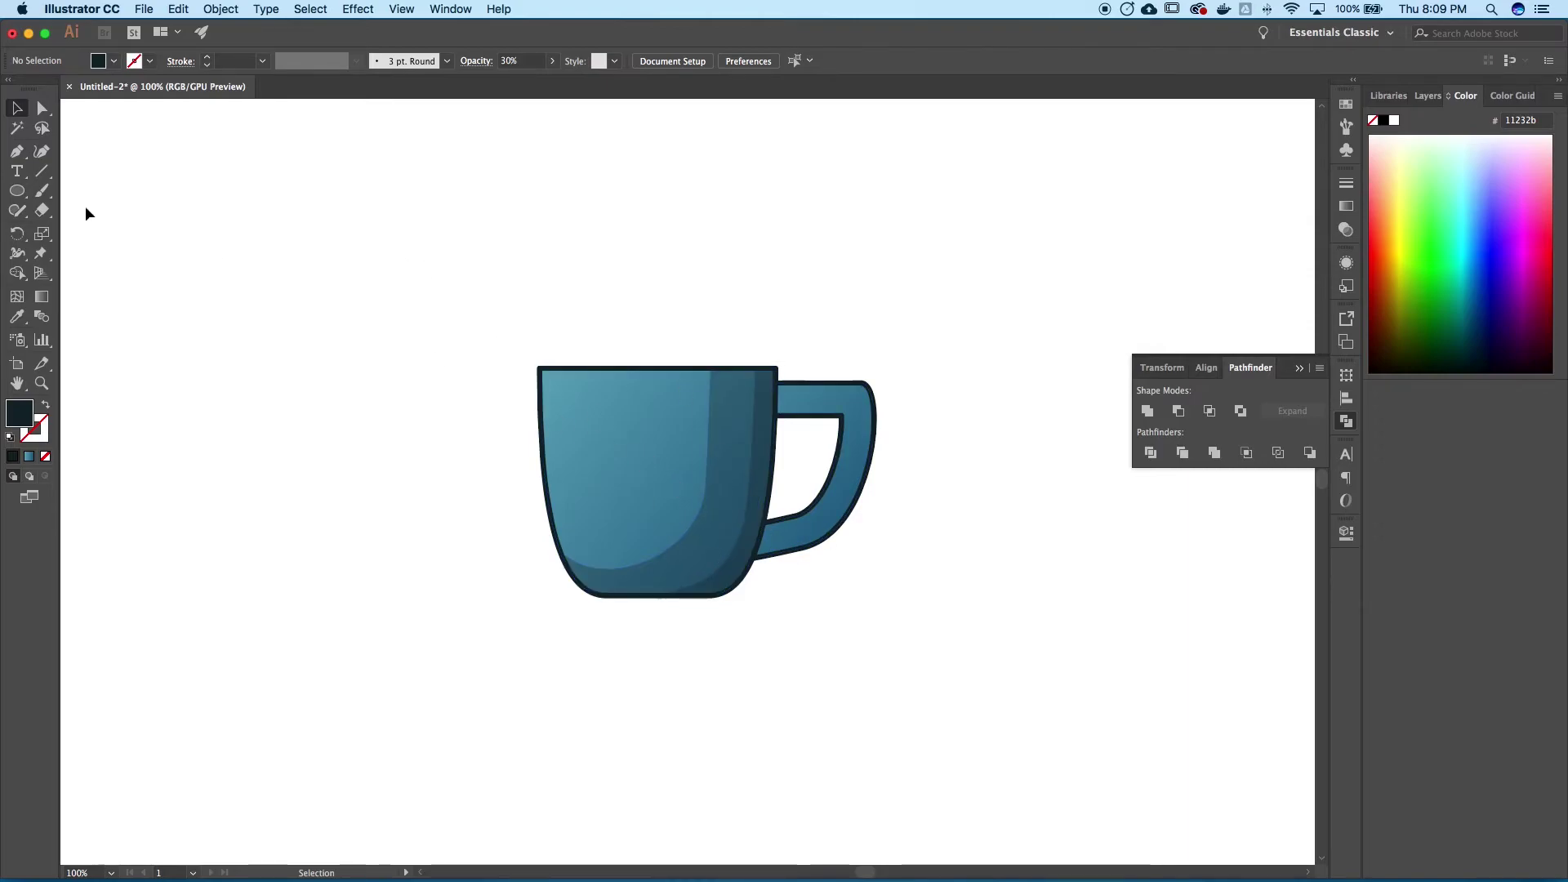
pyautogui.click(16, 151)
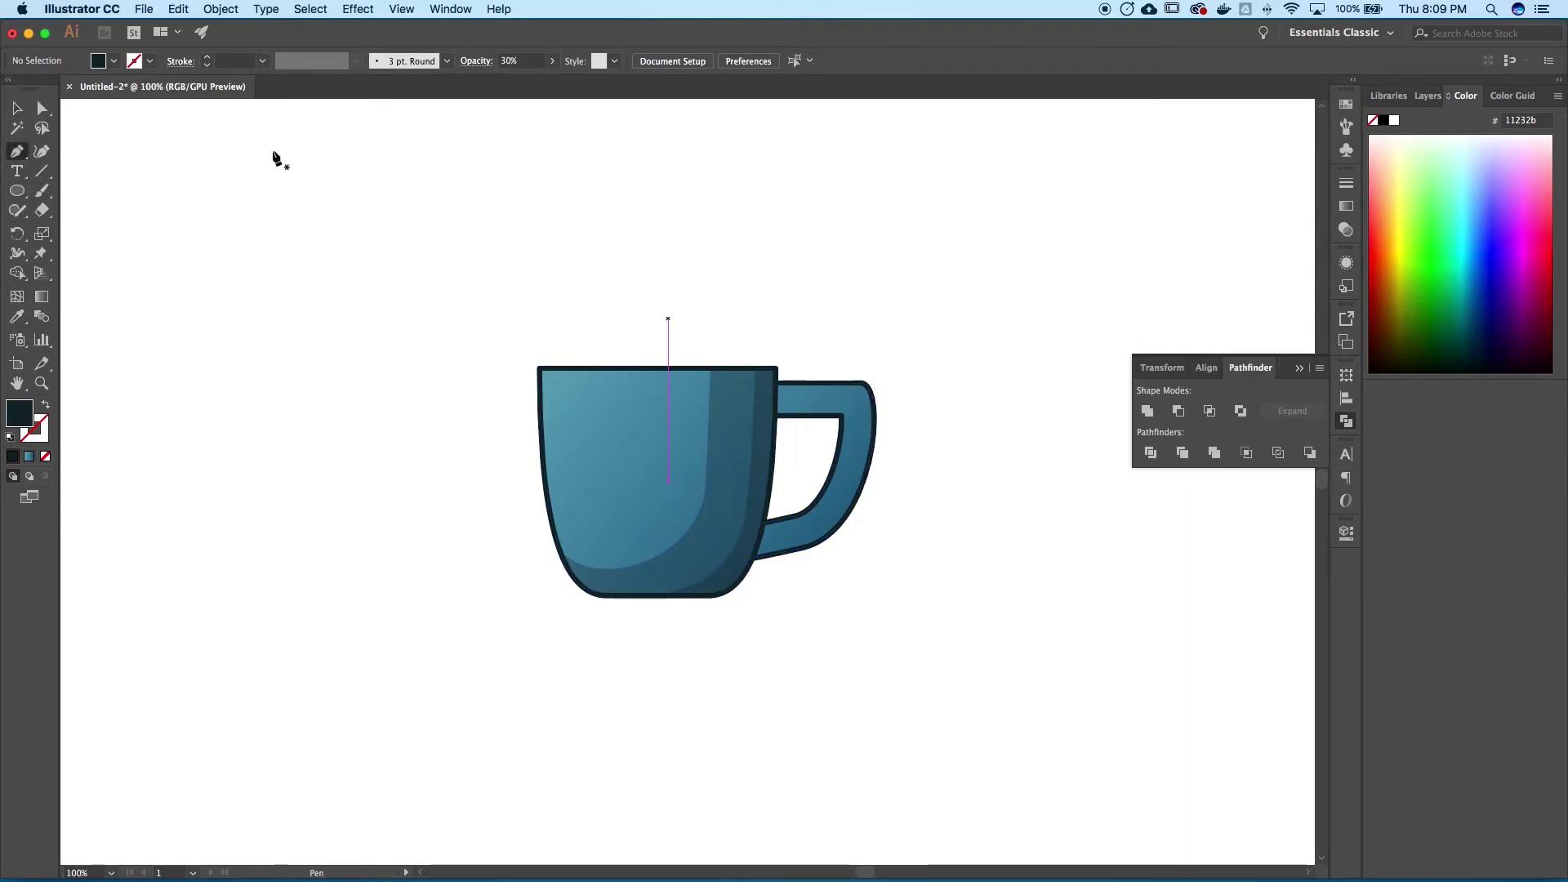
pyautogui.click(16, 107)
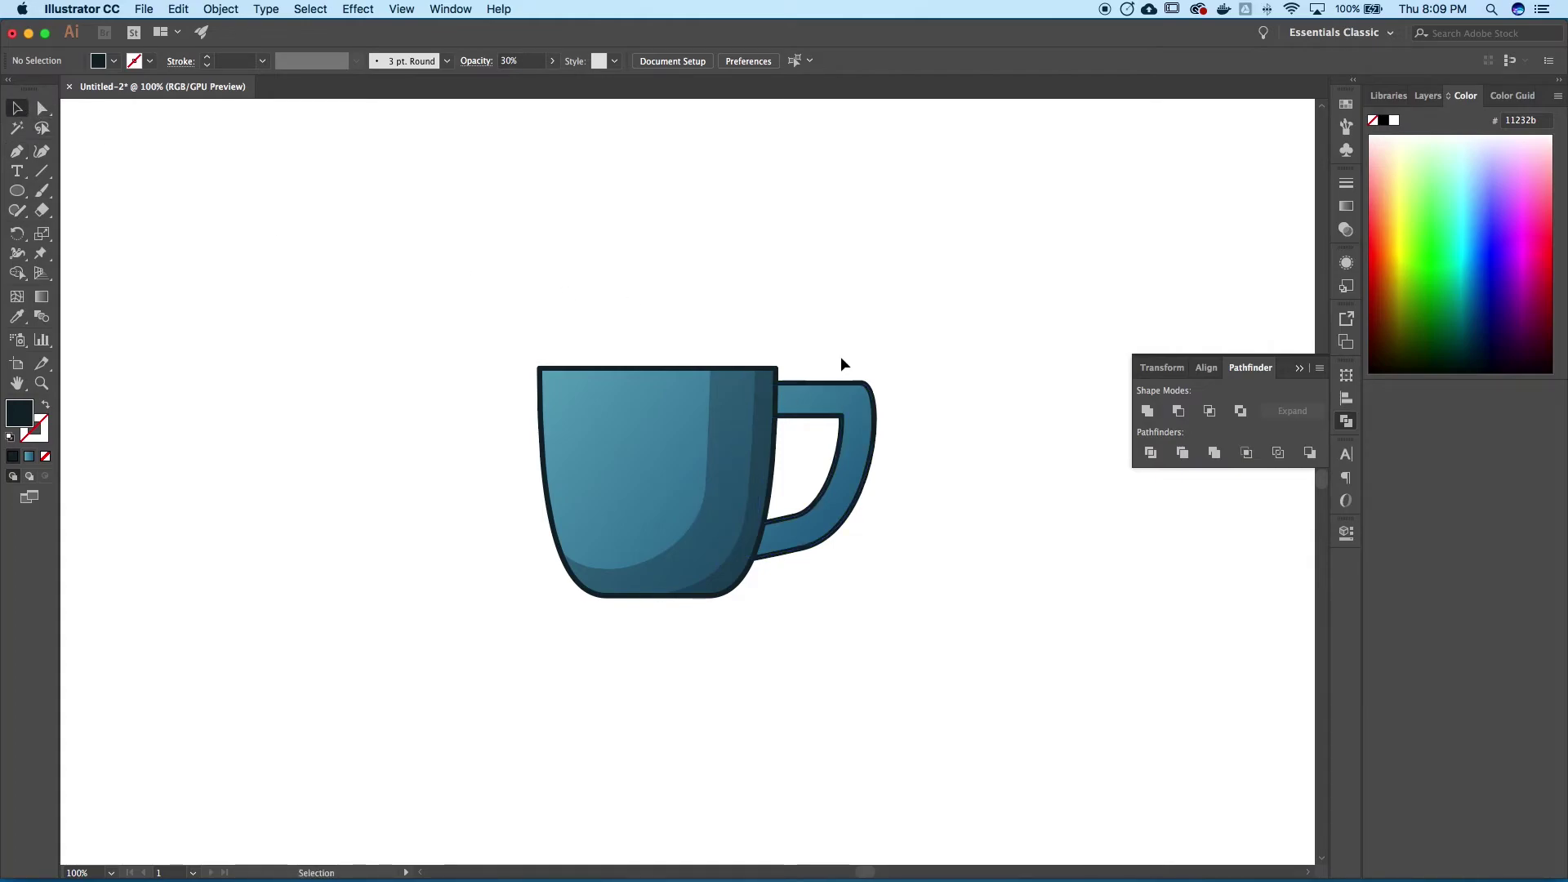
pyautogui.click(849, 459)
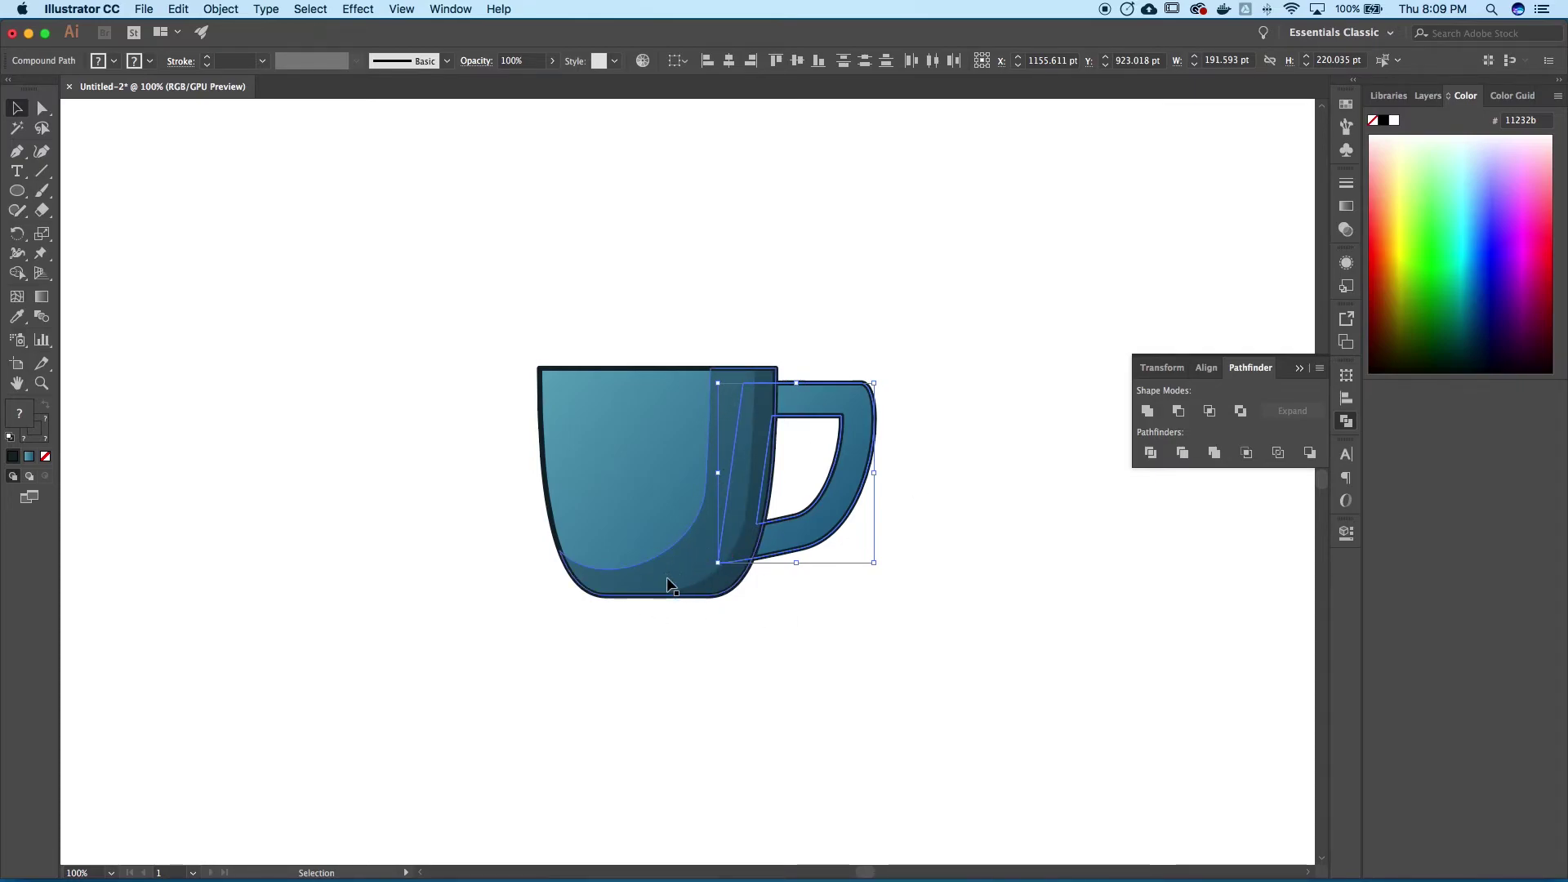
pyautogui.press('a')
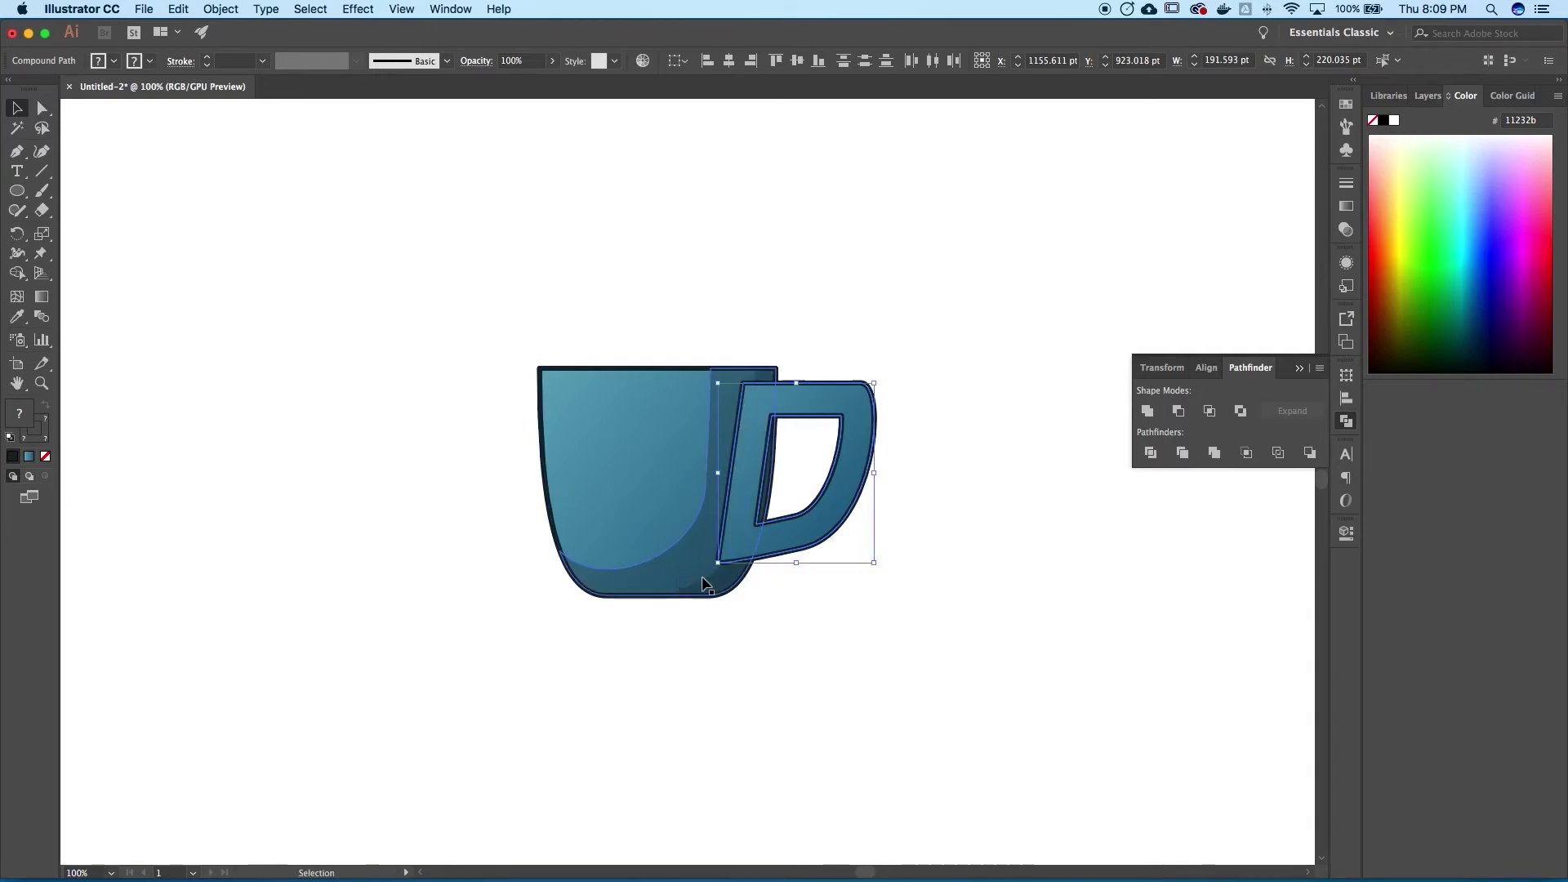
pyautogui.click(882, 558)
pyautogui.press('v')
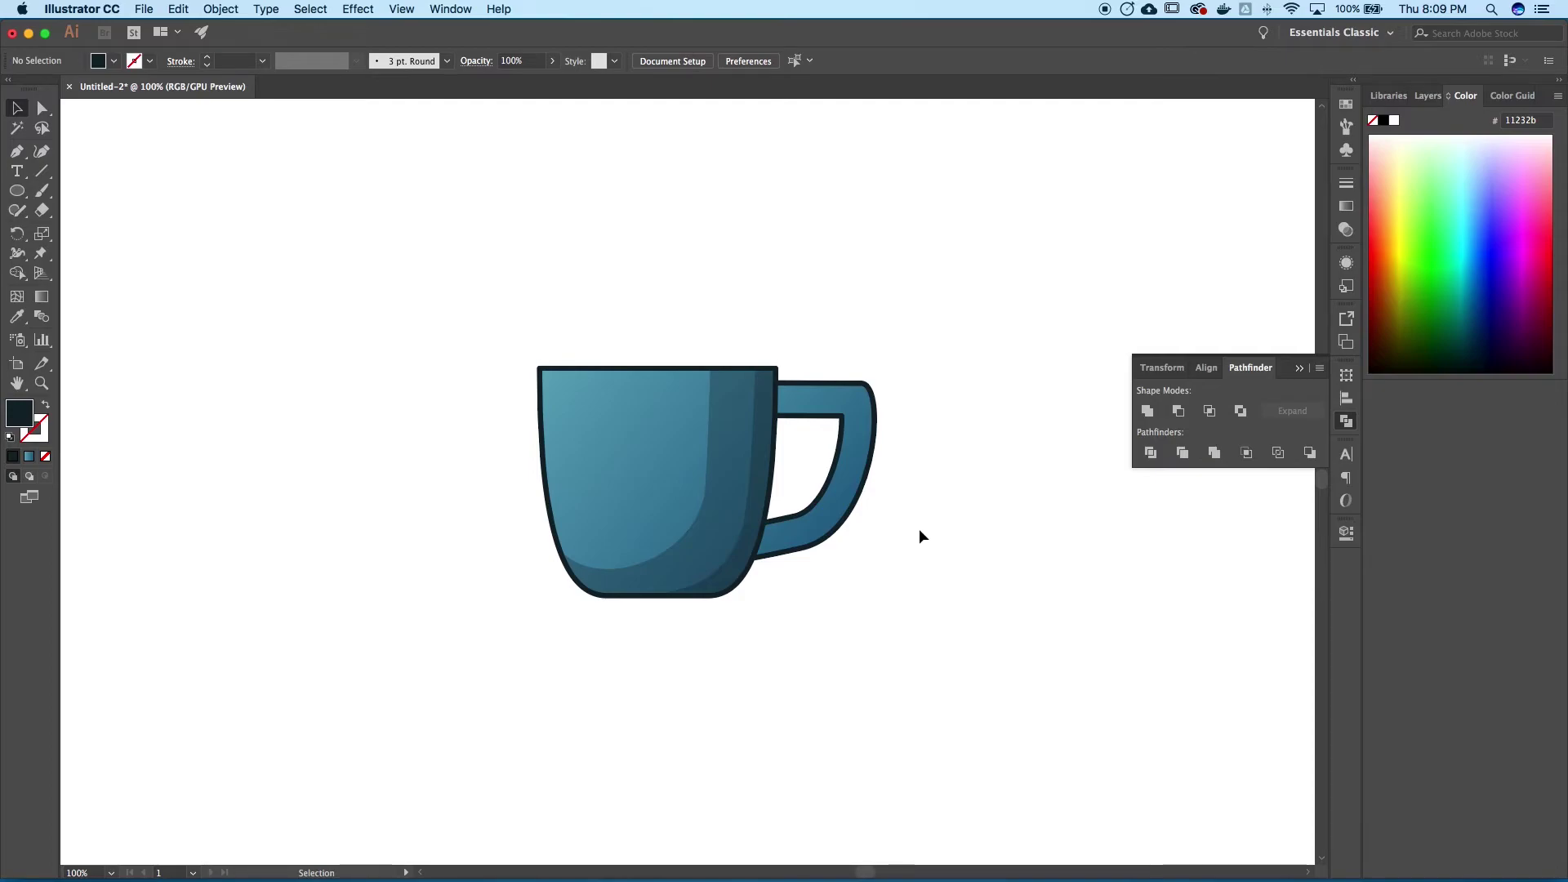
# Select only the handle's gradient fill and duplicate it in place in front of the cup artwork
pyautogui.moveTo(928, 535); pyautogui.dragTo(822, 465)
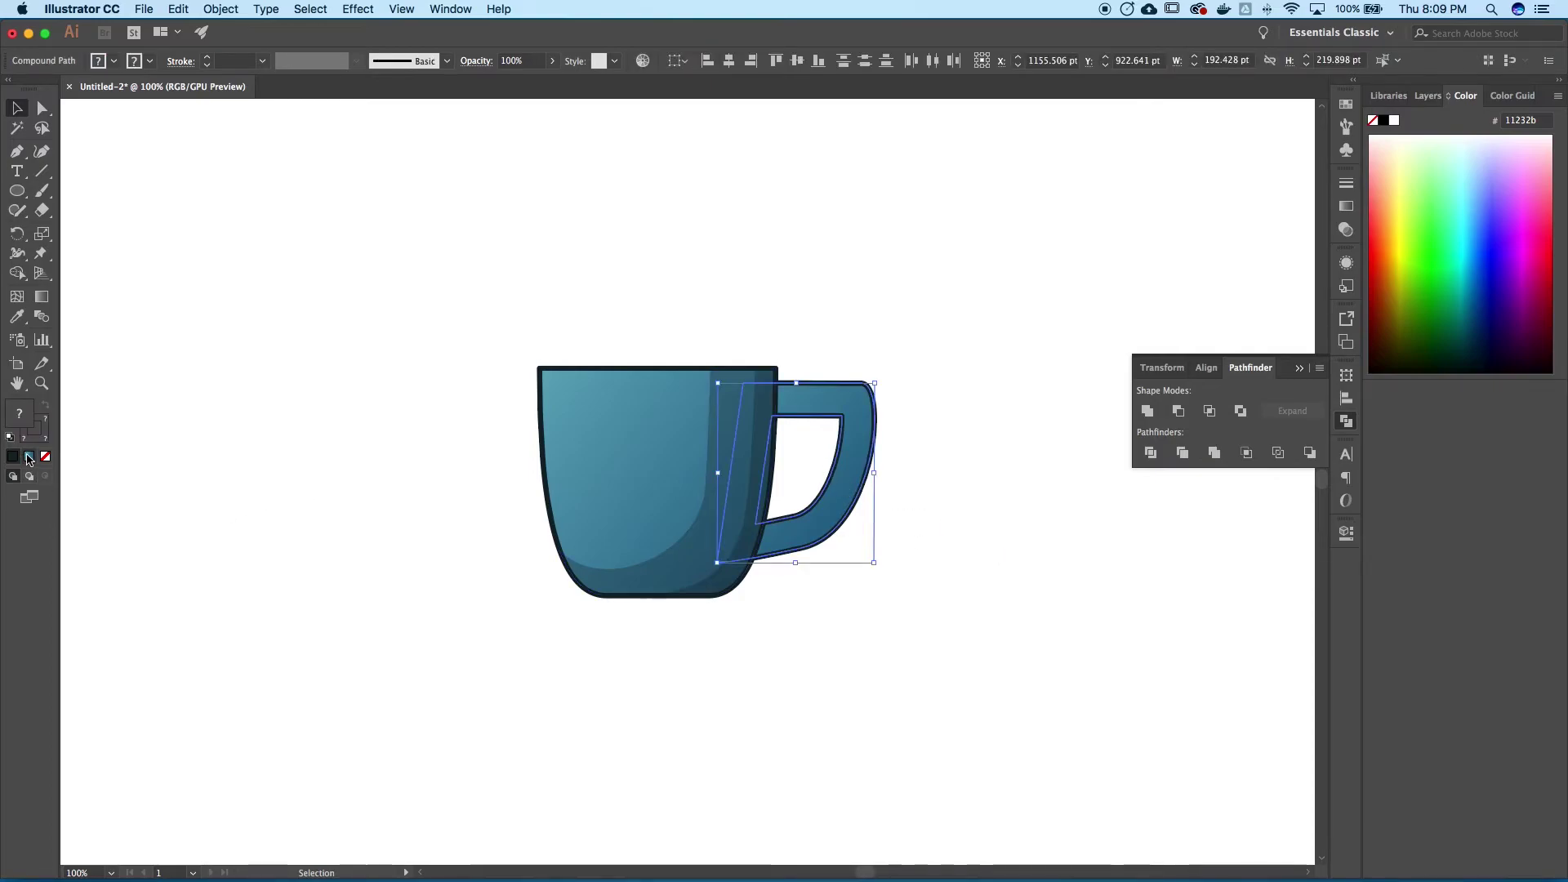
pyautogui.click(502, 456)
pyautogui.click(853, 454)
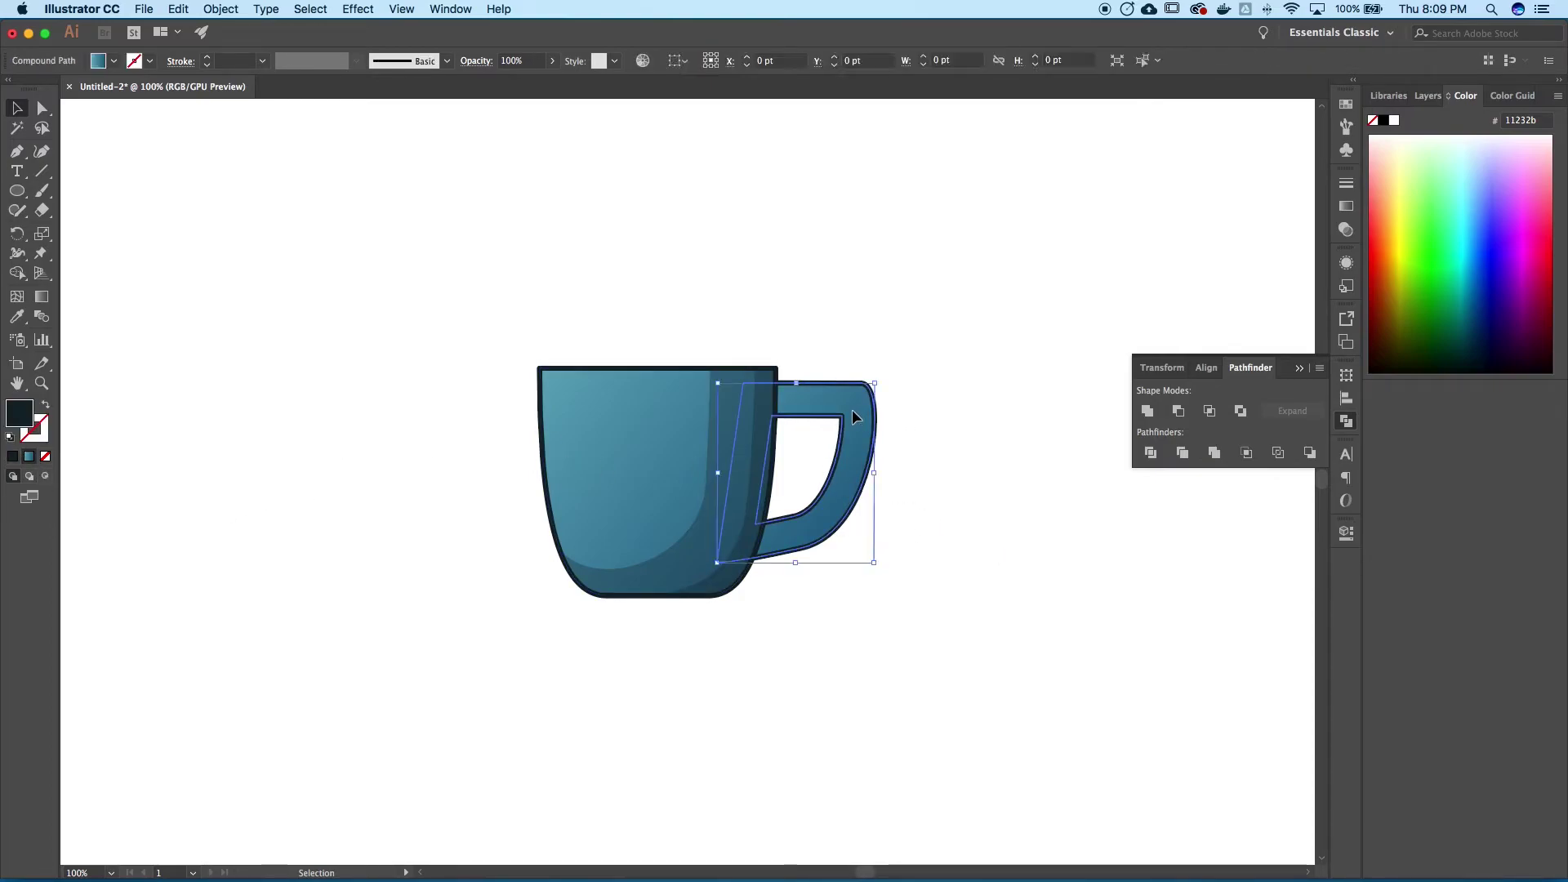
pyautogui.click(888, 399)
pyautogui.click(878, 403)
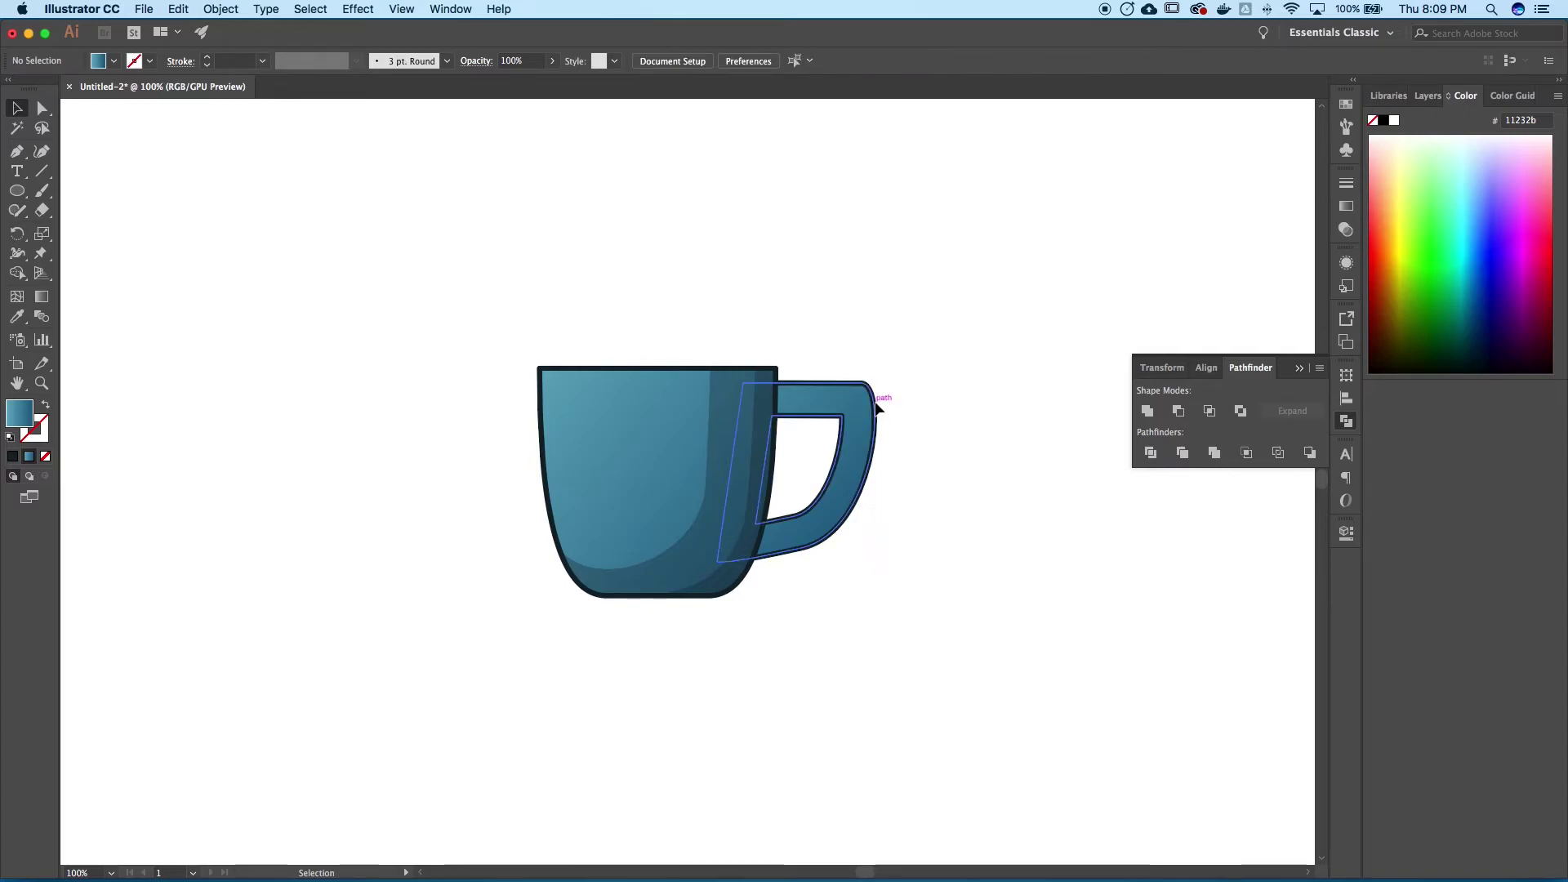
pyautogui.click(863, 417)
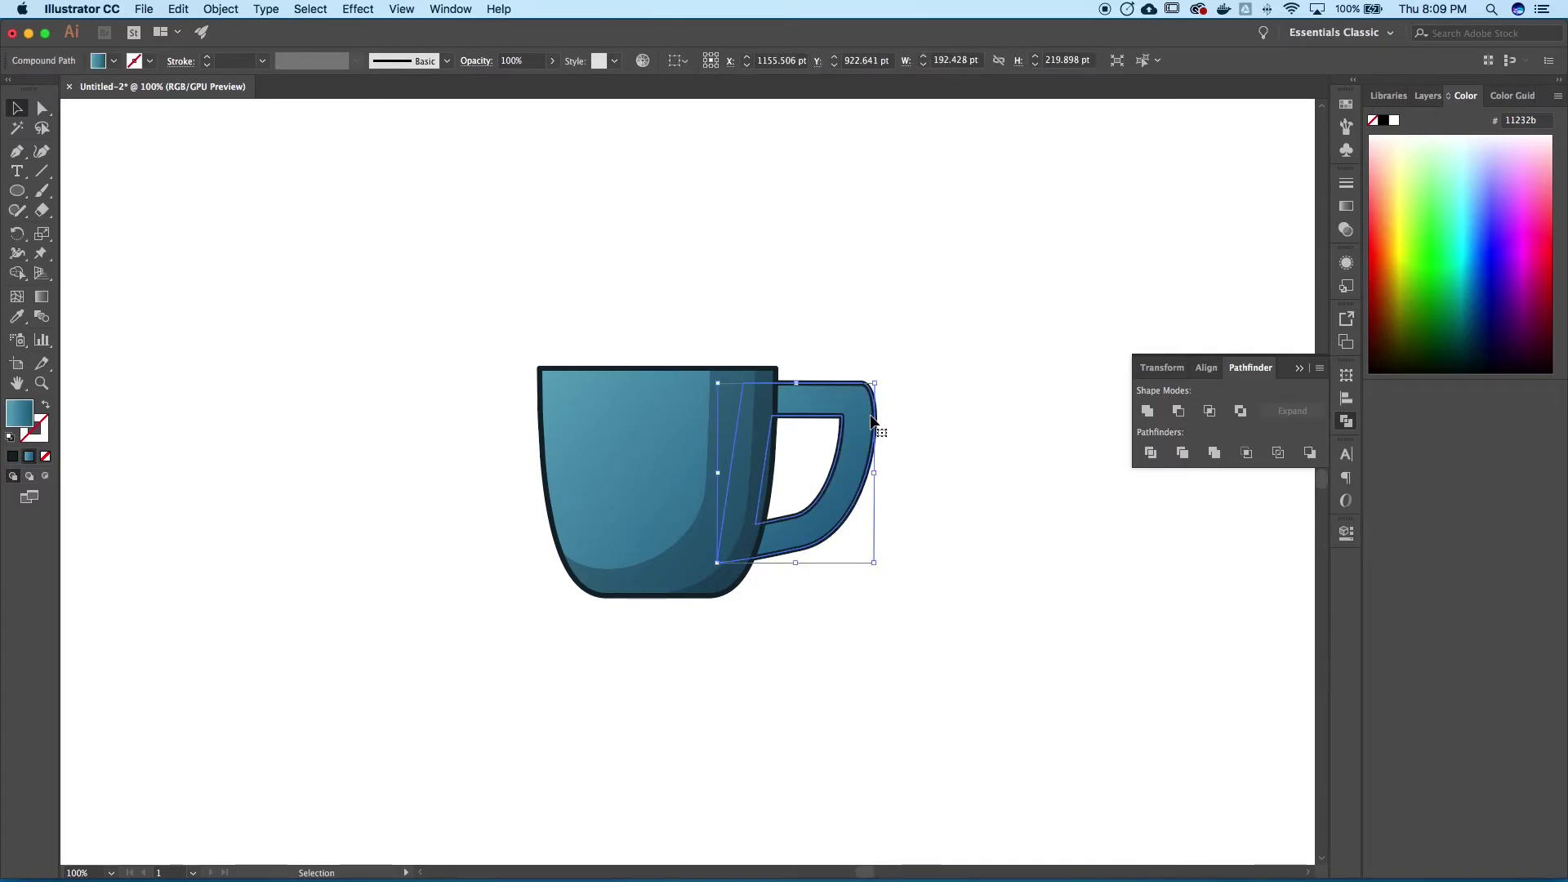
pyautogui.click(878, 437)
pyautogui.click(855, 463)
pyautogui.press('super+shift+bracketright')
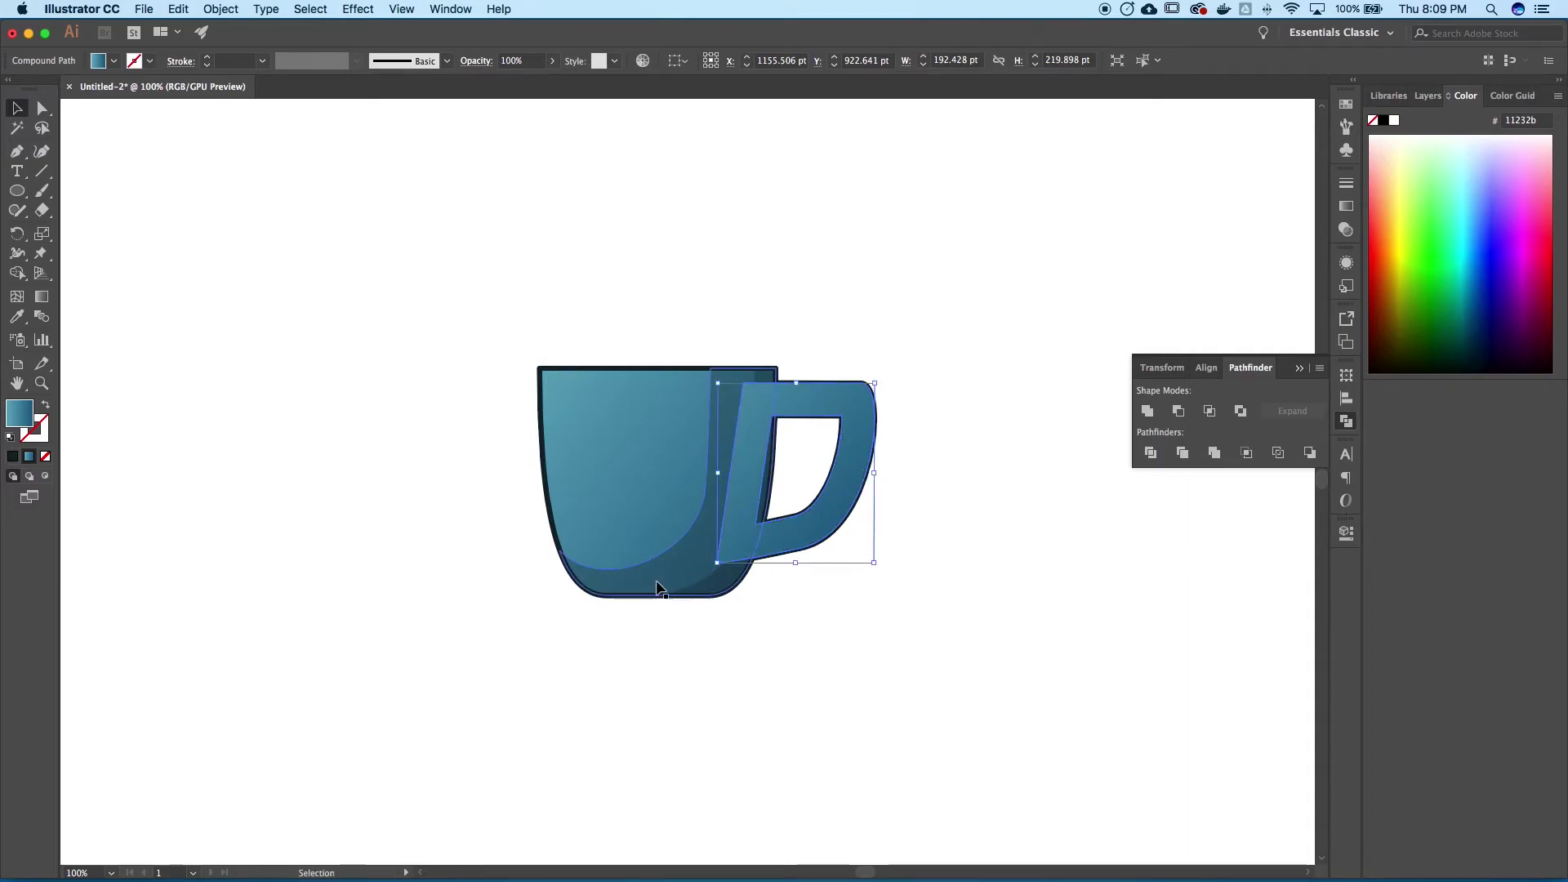
# Apply the body shadow's 11232b fill at 30% opacity to the handle copy with the Eyedropper
pyautogui.press('p')
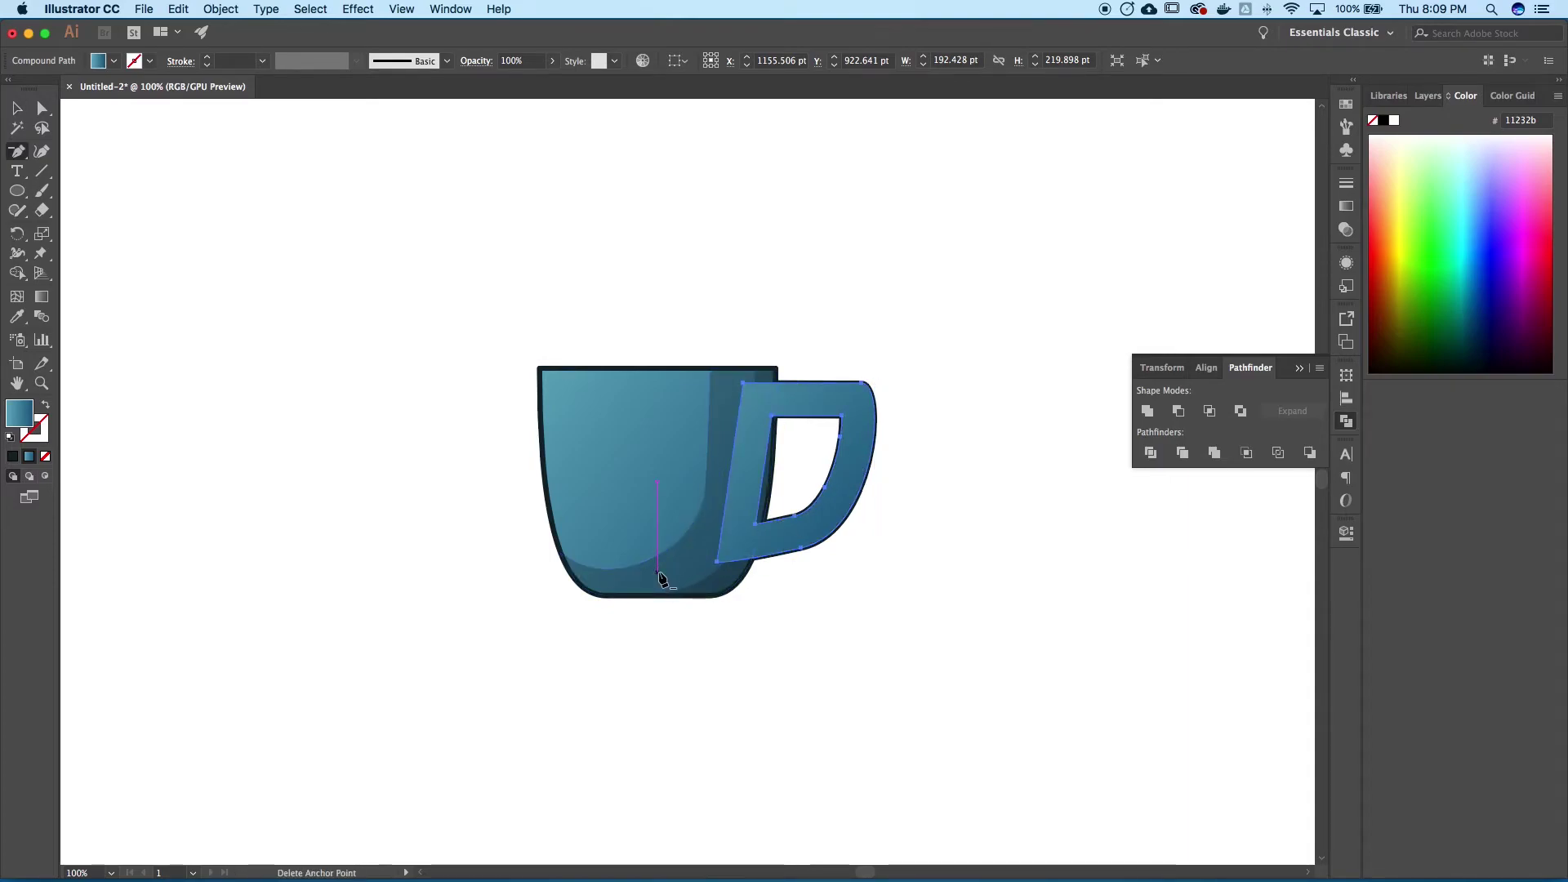
pyautogui.press('i')
pyautogui.click(659, 561)
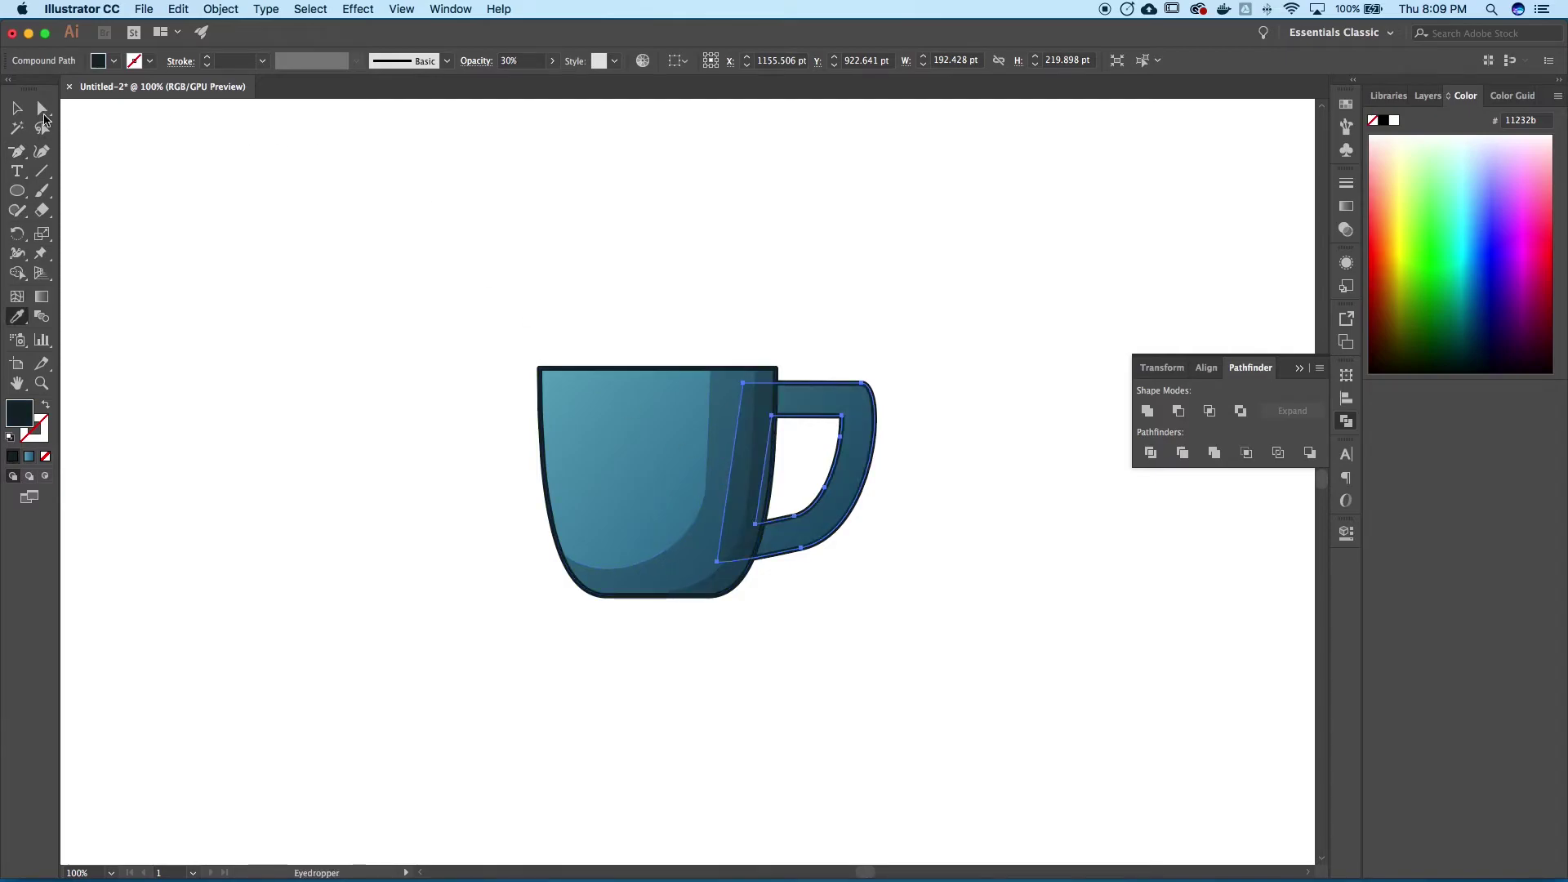
pyautogui.click(22, 113)
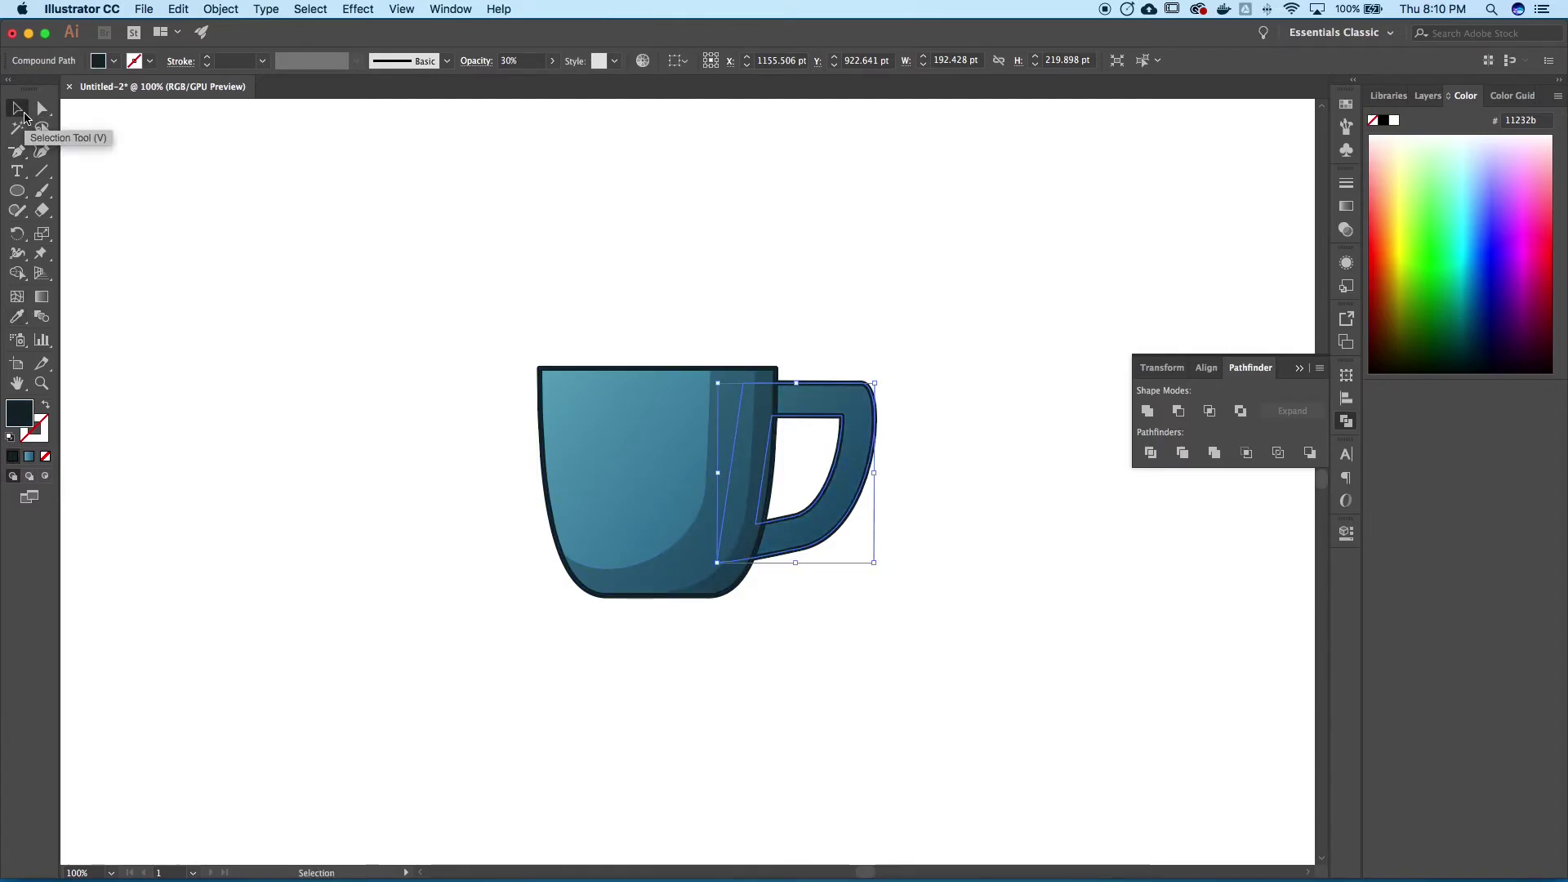
pyautogui.click(865, 314)
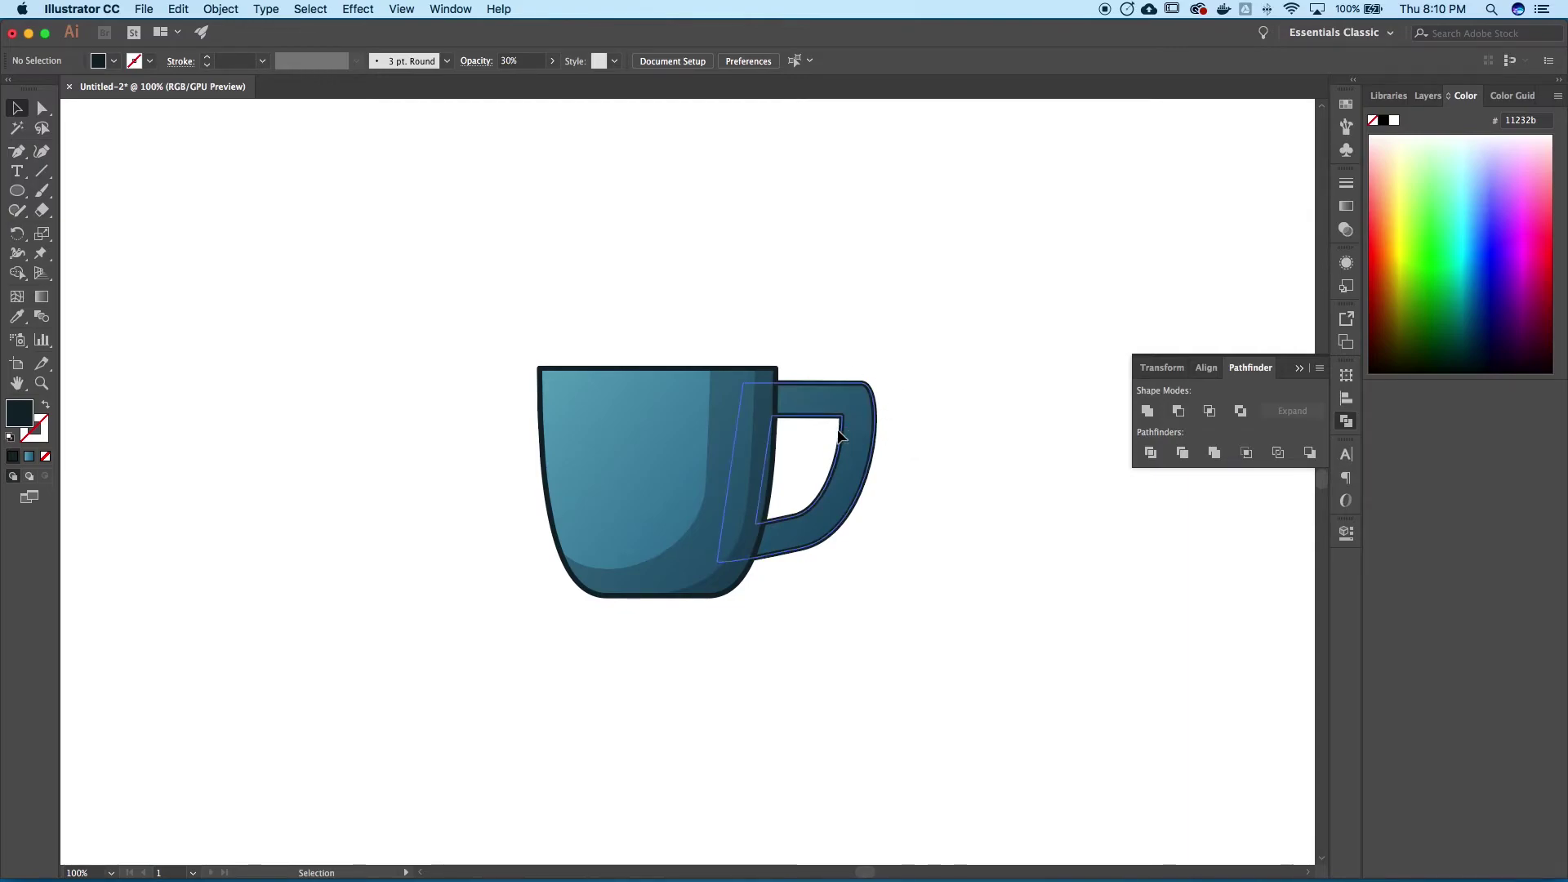
# Draw a closed Pen tool shape with a concave right end over the handle's upper arm where it meets the cup
pyautogui.click(16, 151)
pyautogui.click(90, 147)
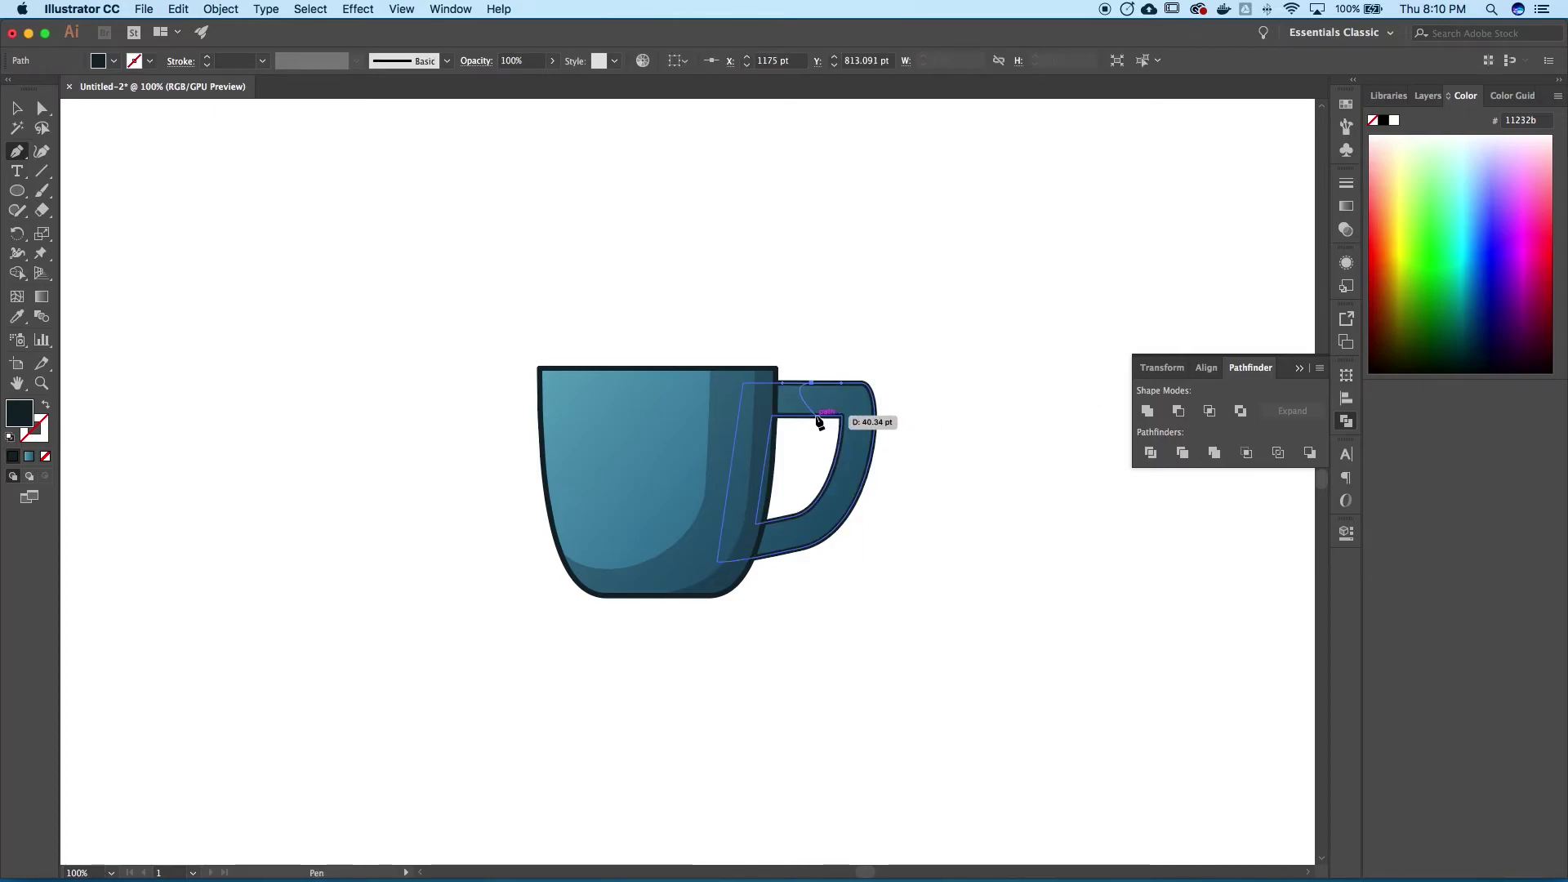
pyautogui.moveTo(818, 414); pyautogui.dragTo(831, 422)
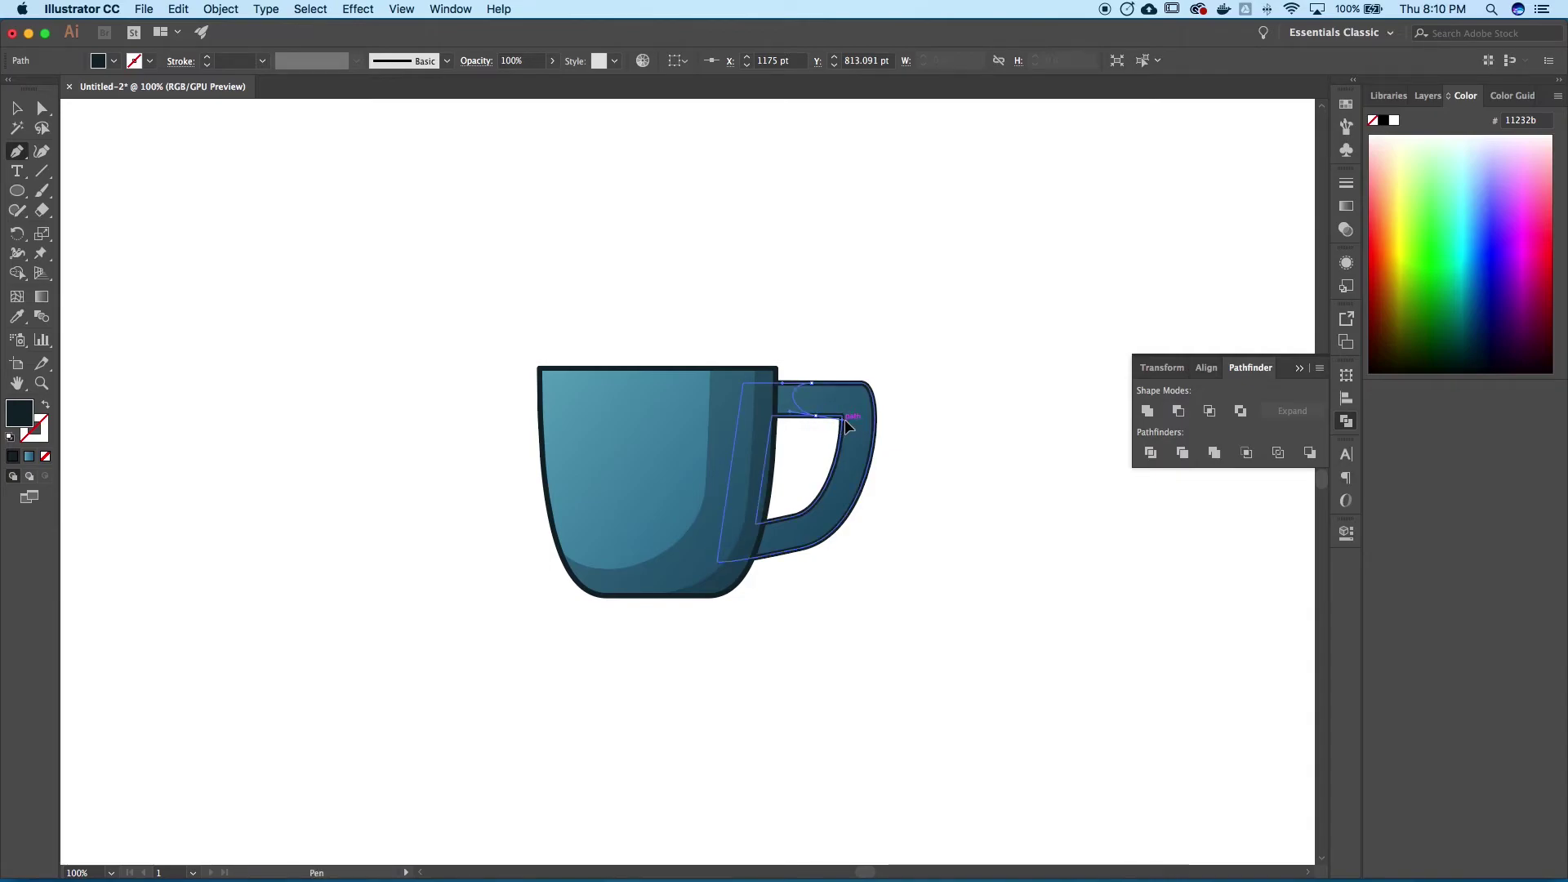
pyautogui.click(844, 417)
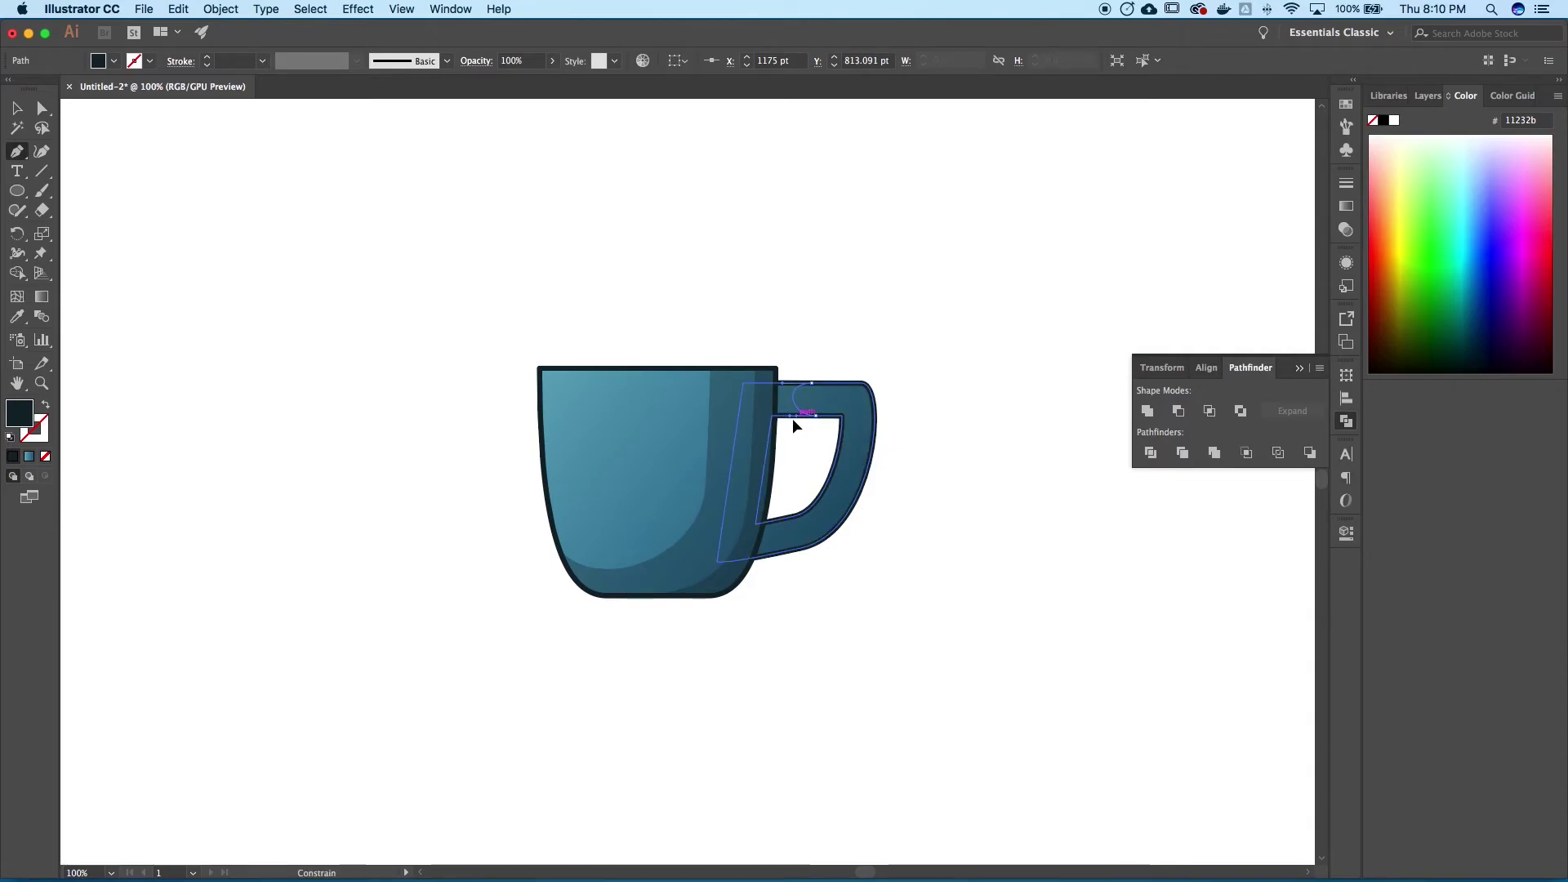
pyautogui.moveTo(791, 419); pyautogui.dragTo(776, 420)
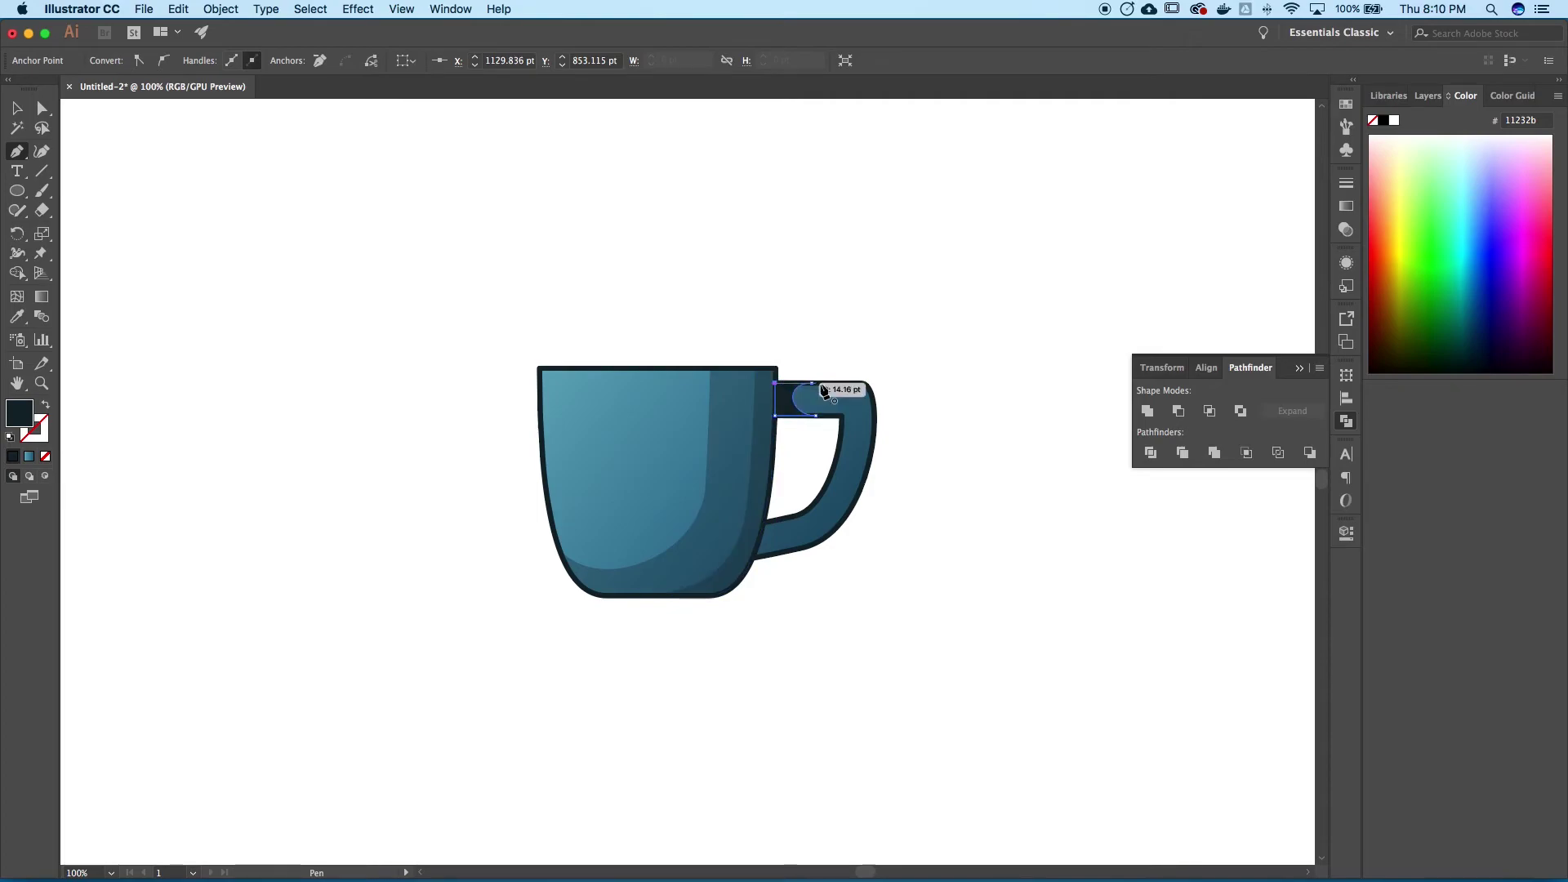
pyautogui.click(811, 382)
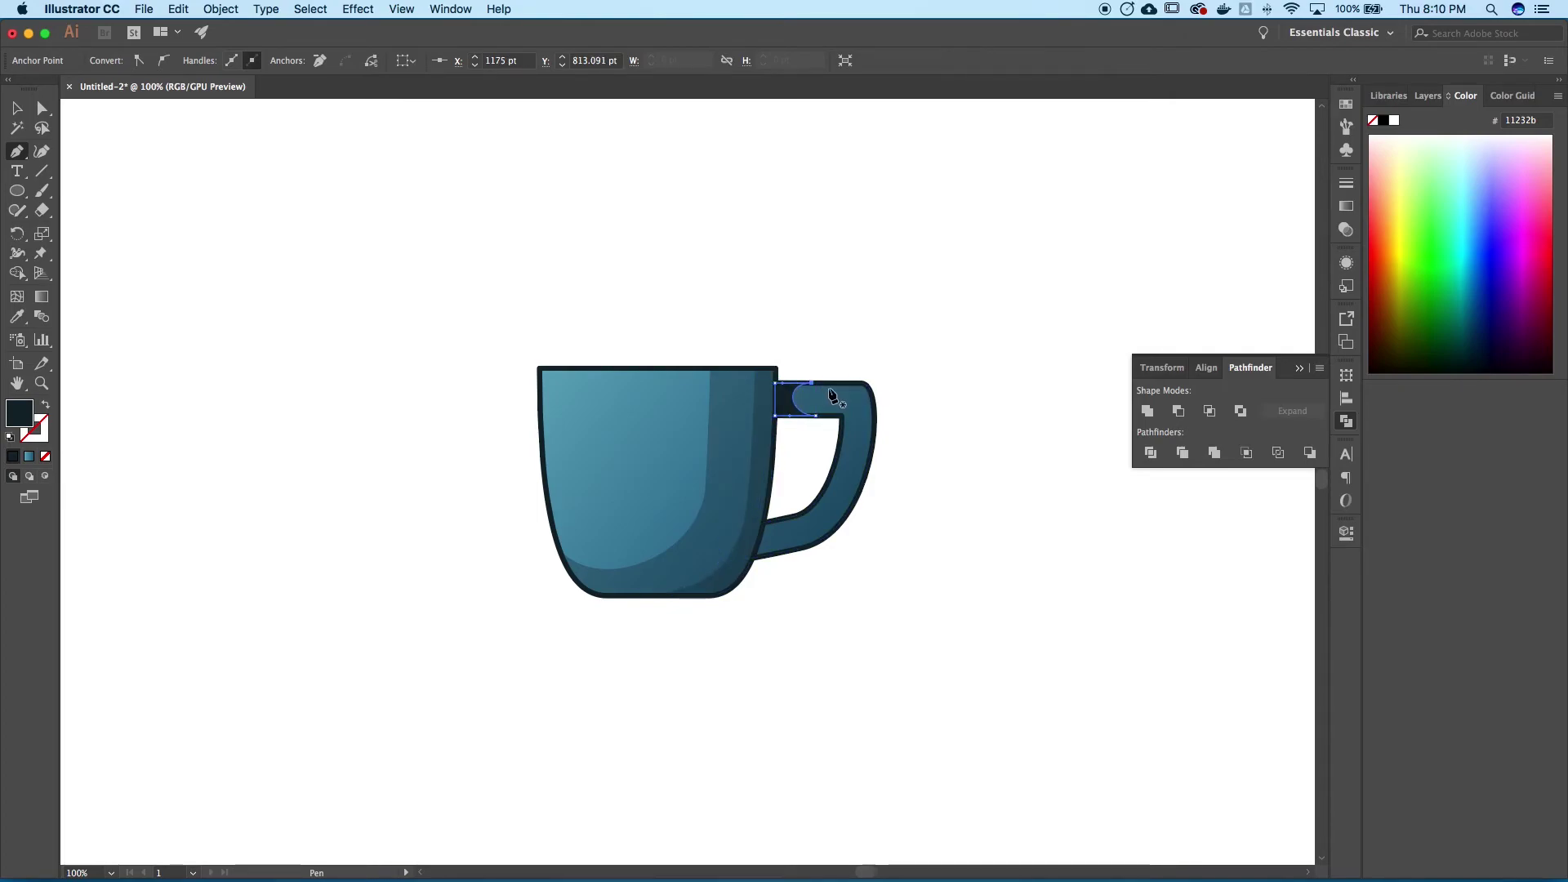
# Give the shape on the handle's upper arm the body shadow's 30% opacity appearance
pyautogui.click(17, 108)
pyautogui.press('super+shift+bracketleft')
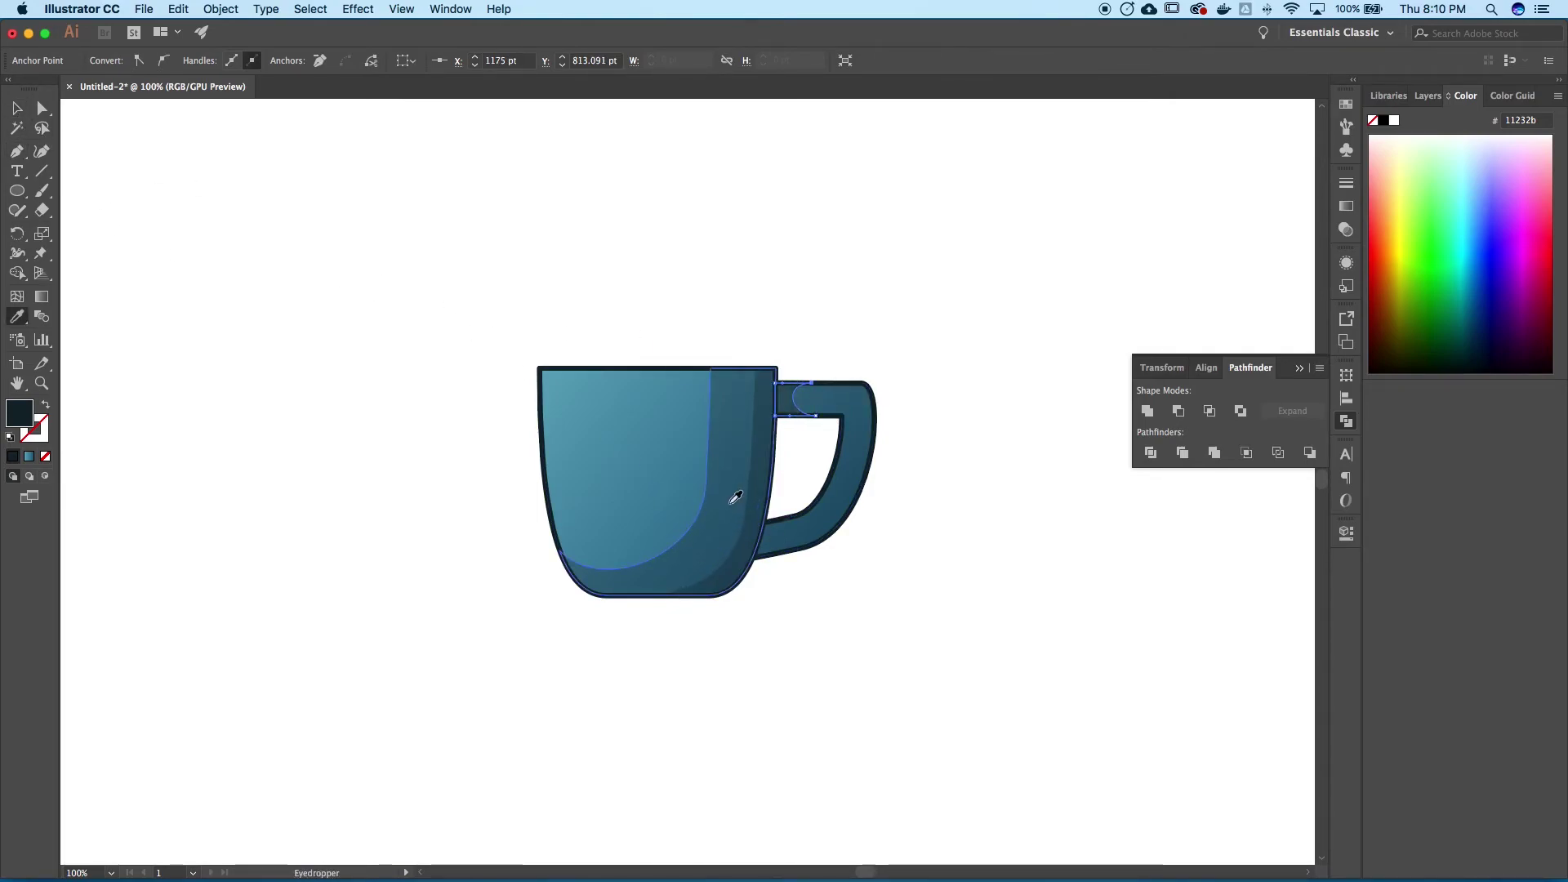
pyautogui.click(468, 276)
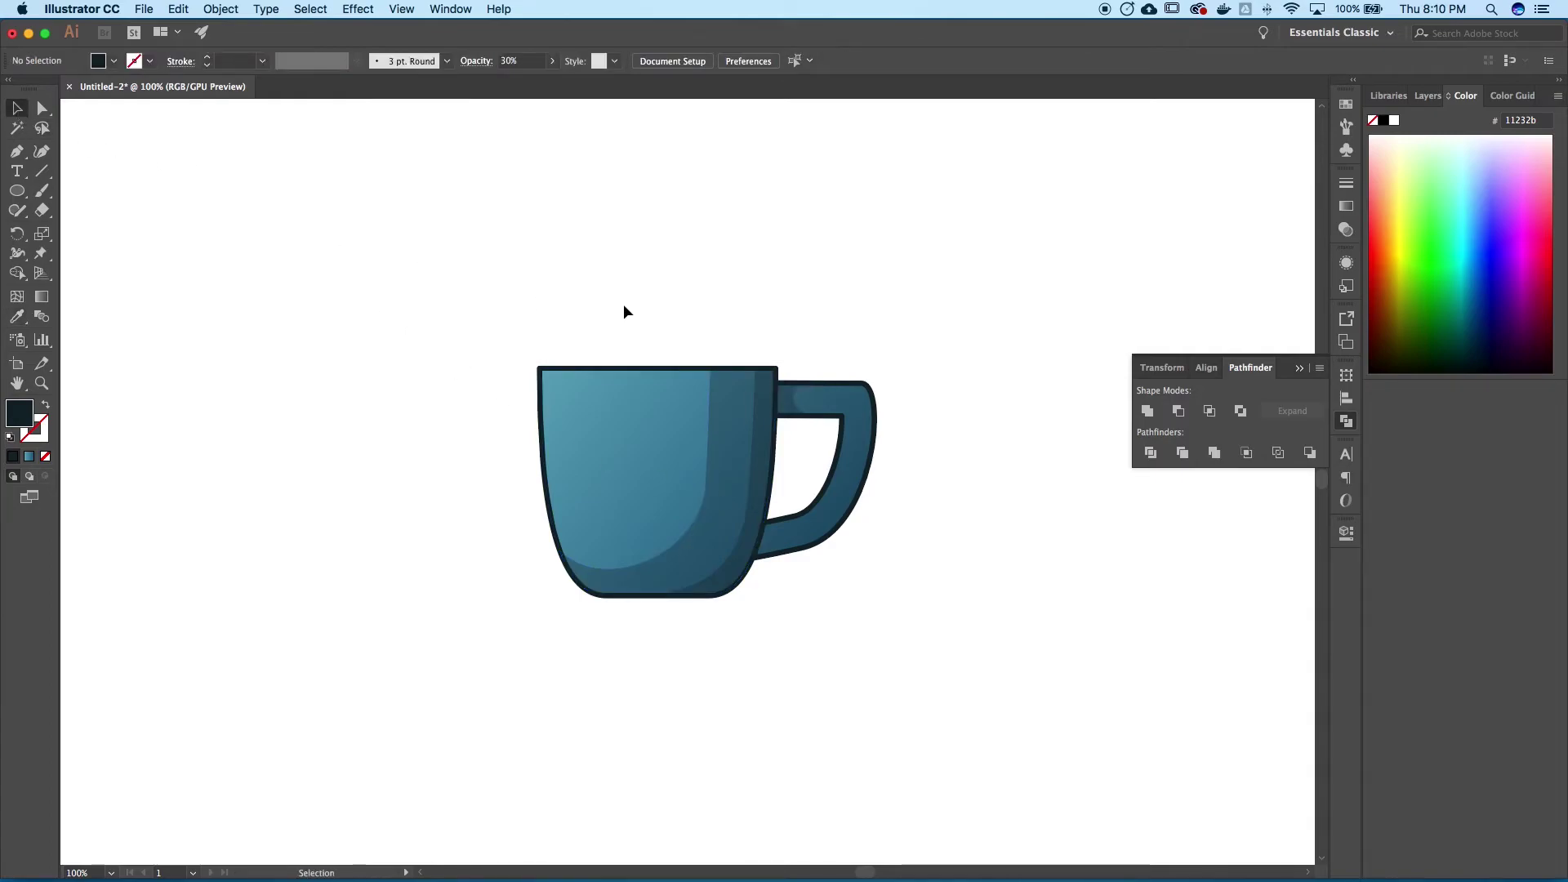
# Draw a closed Pen tool shape covering the lower part of the handle and cup, with a curved upper edge crossing the handle's outer arm
pyautogui.click(17, 151)
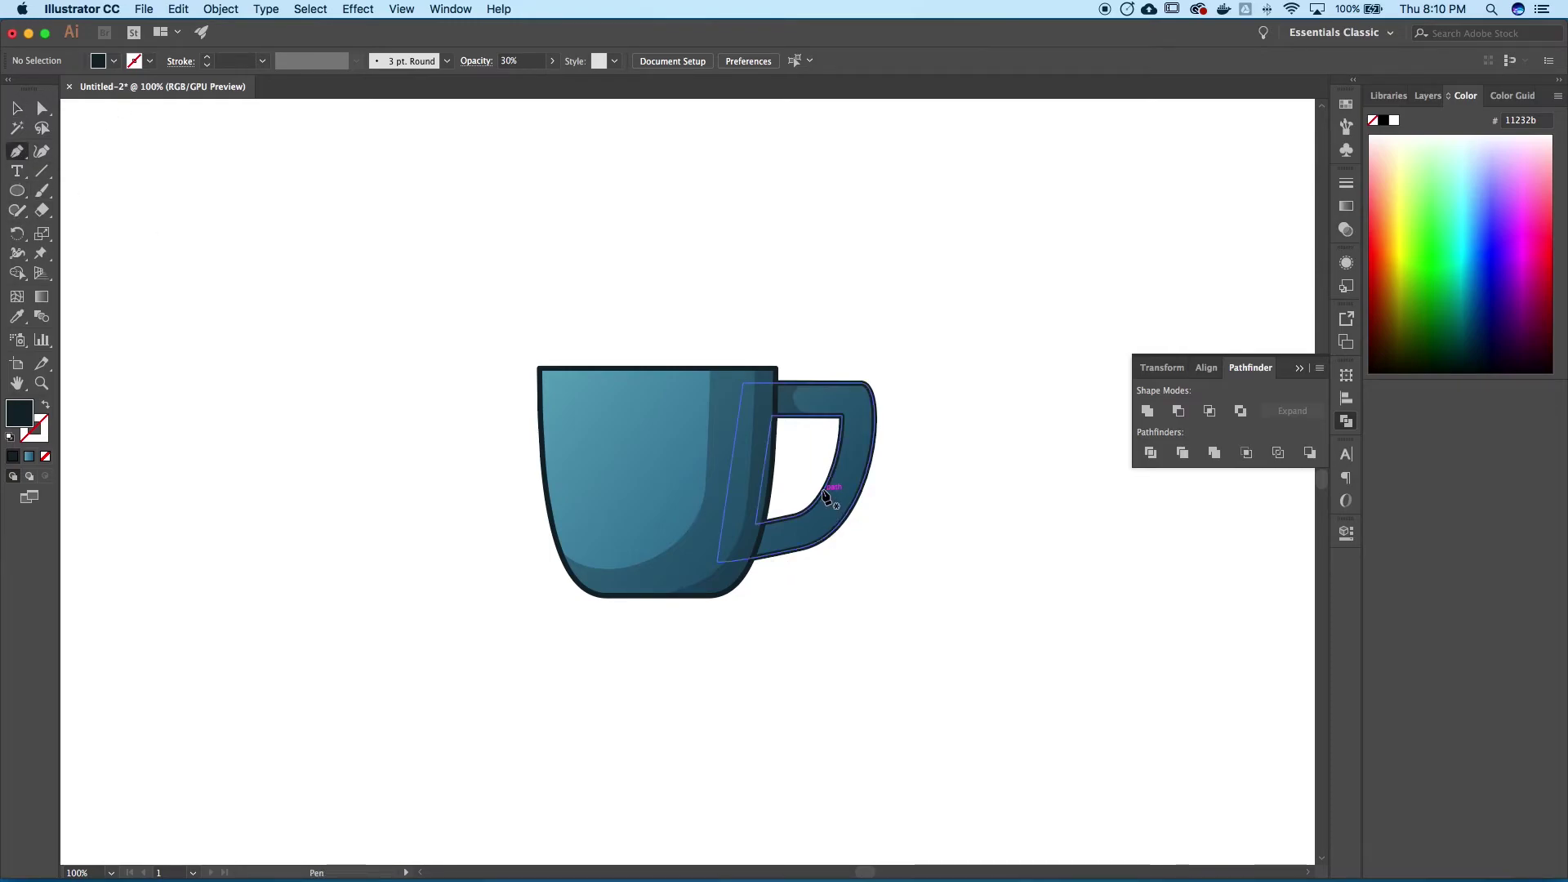
pyautogui.moveTo(807, 518)
pyautogui.mouseDown()
pyautogui.moveTo(867, 510)
pyautogui.moveTo(823, 500)
pyautogui.moveTo(882, 462)
pyautogui.moveTo(903, 413)
pyautogui.moveTo(842, 500)
pyautogui.moveTo(886, 458)
pyautogui.moveTo(858, 459)
pyautogui.moveTo(827, 508)
pyautogui.mouseUp()
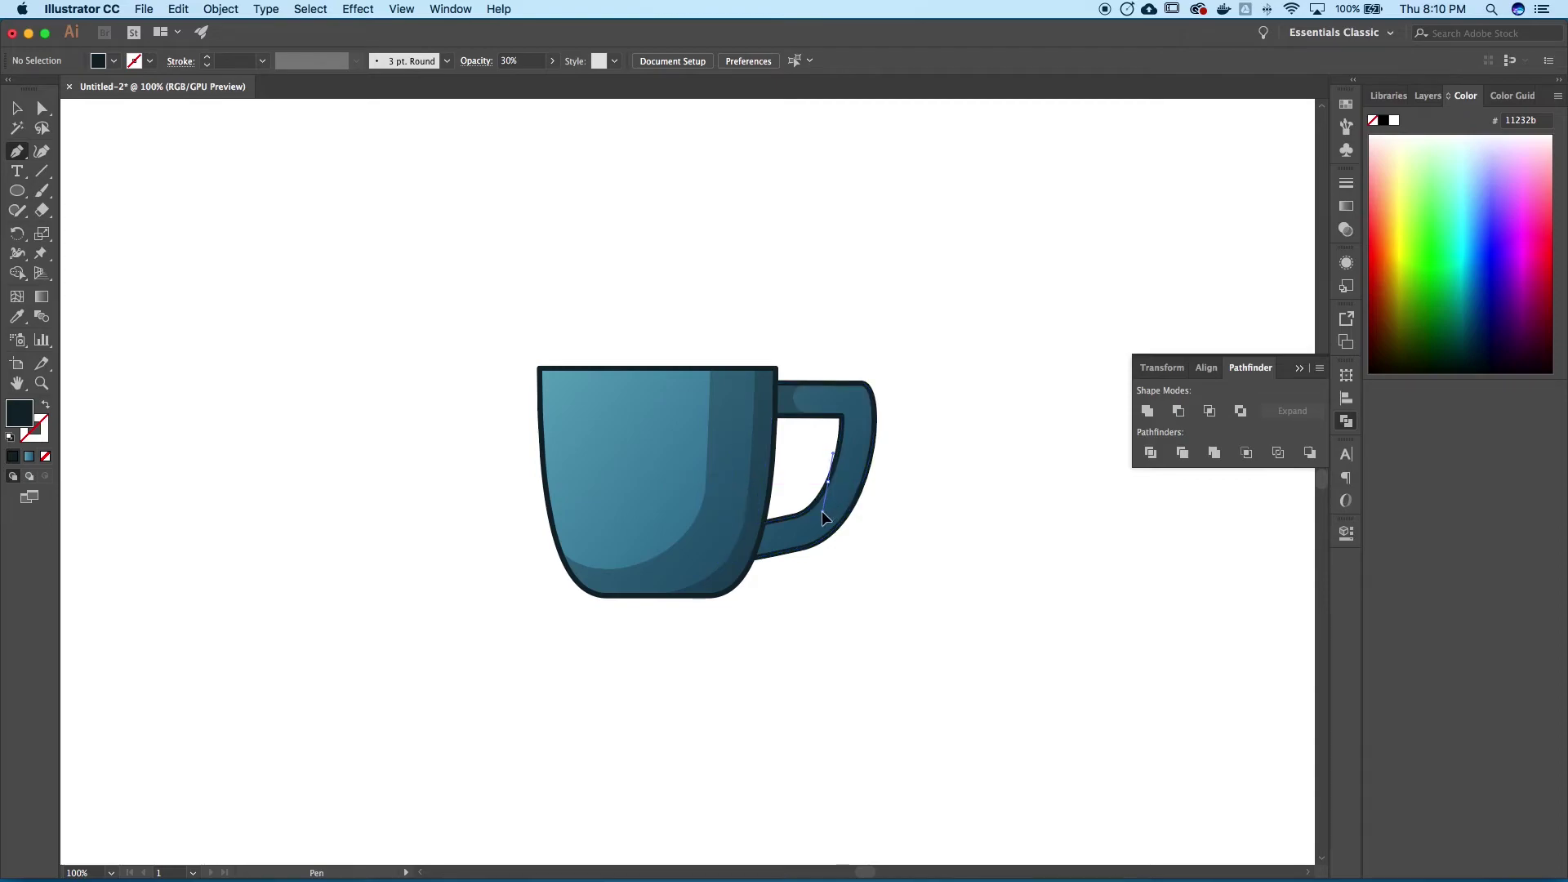
pyautogui.moveTo(874, 433); pyautogui.dragTo(880, 348)
pyautogui.hotkey('ctrl', 'z')
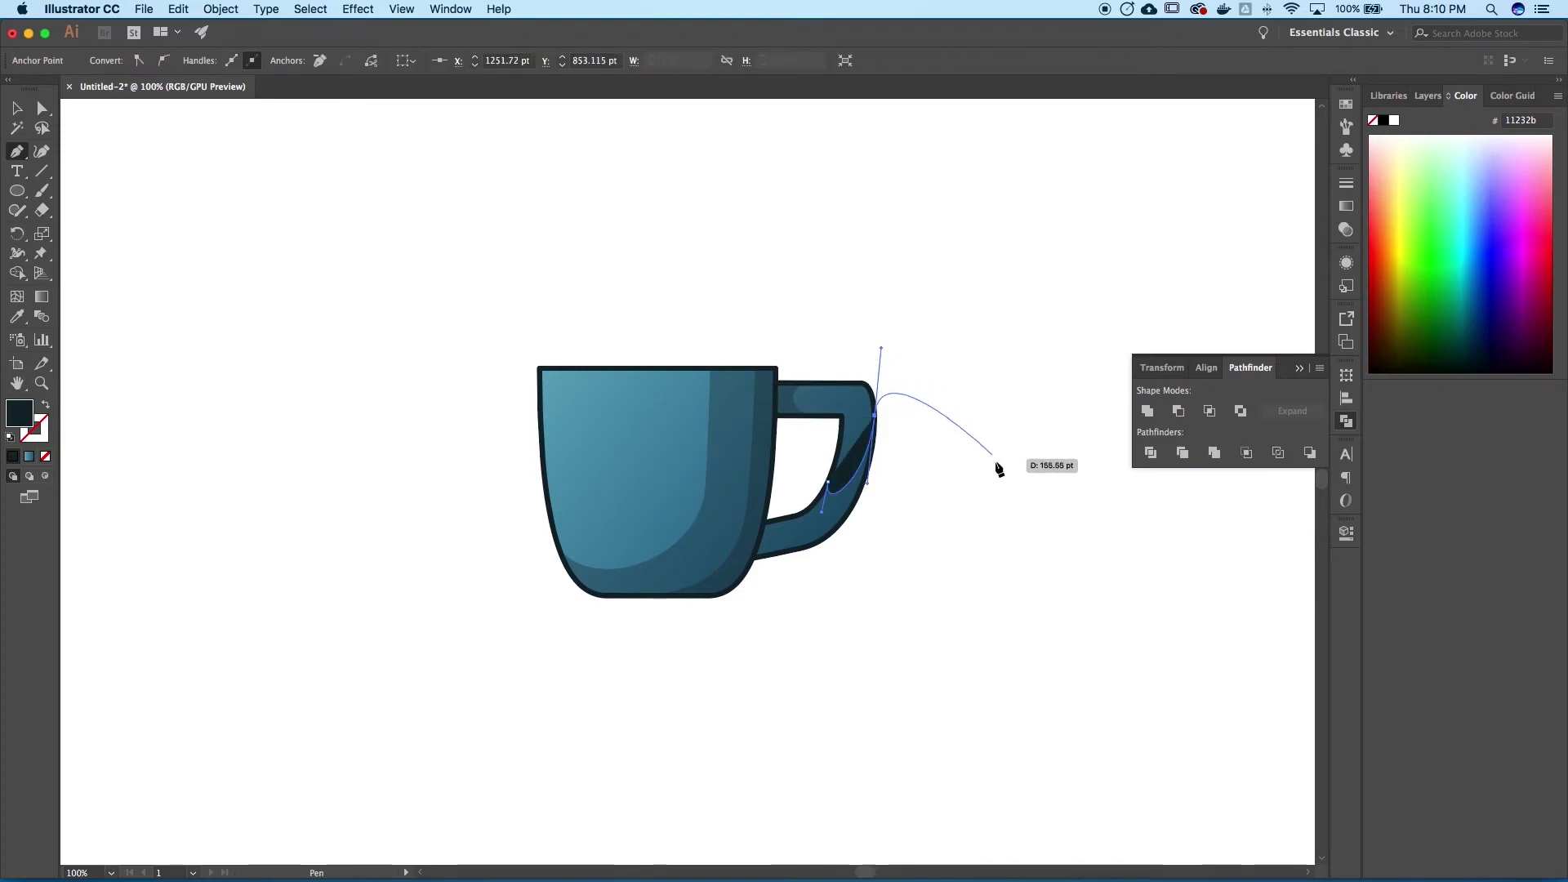
pyautogui.click(987, 524)
pyautogui.click(790, 649)
pyautogui.click(643, 585)
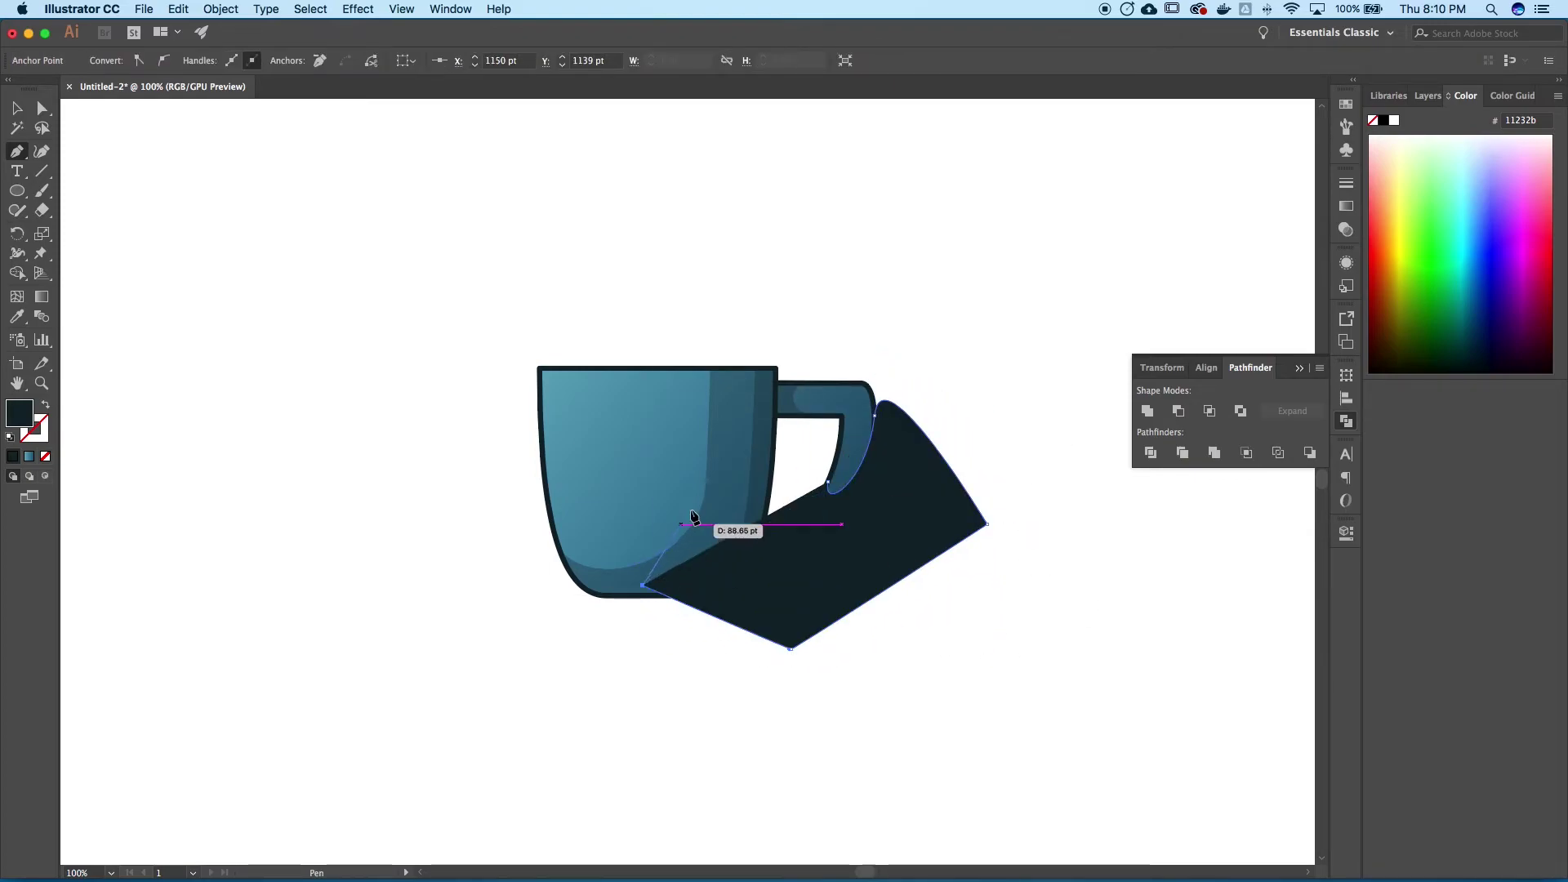
pyautogui.click(706, 482)
pyautogui.click(827, 482)
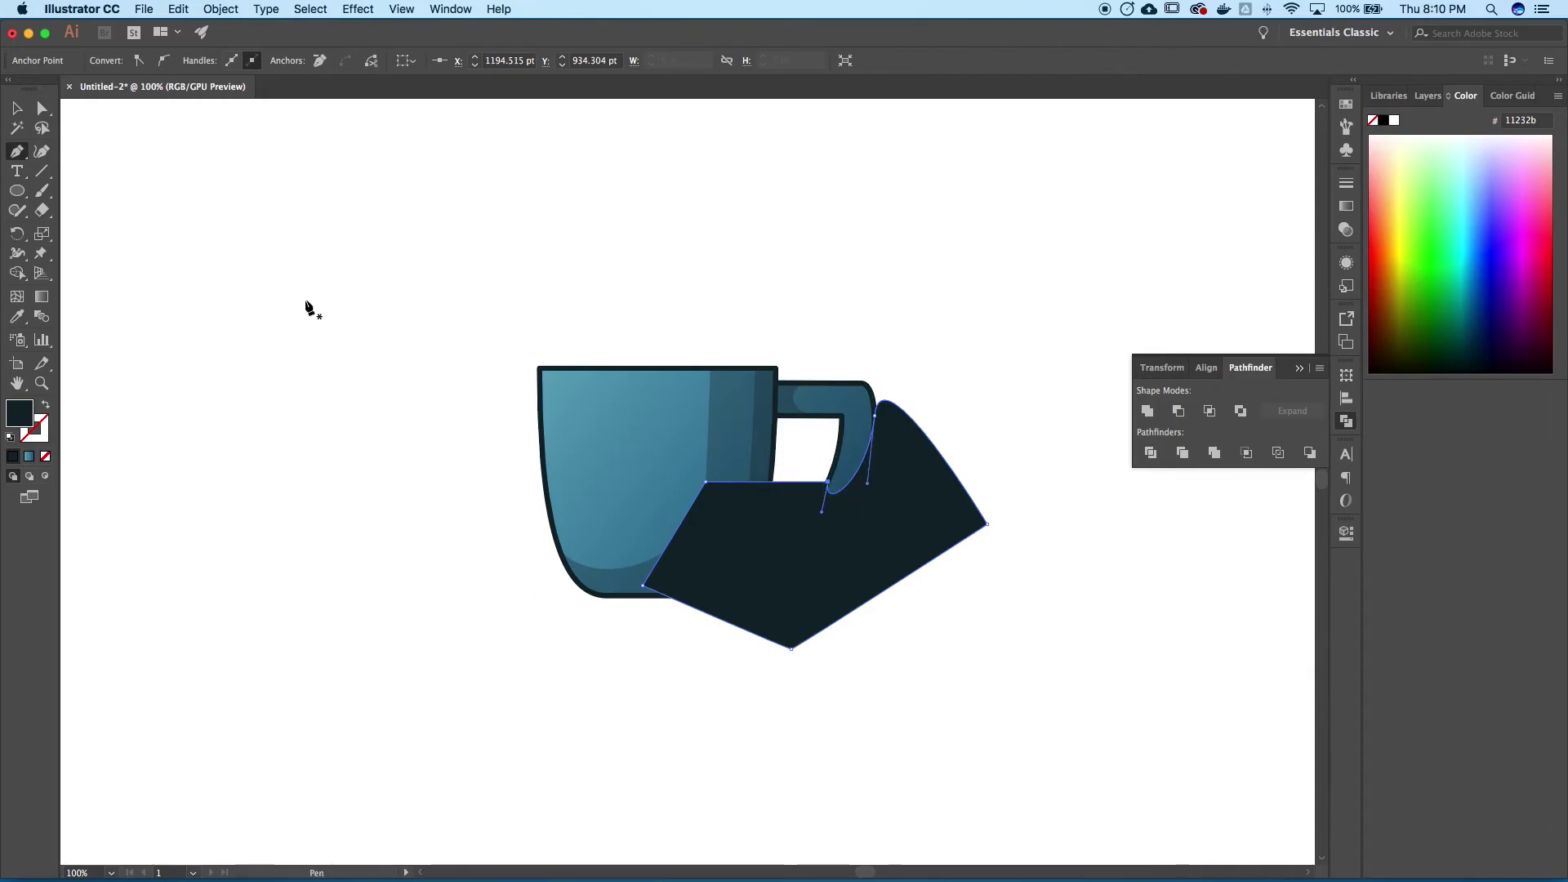
pyautogui.press('v')
pyautogui.click(319, 418)
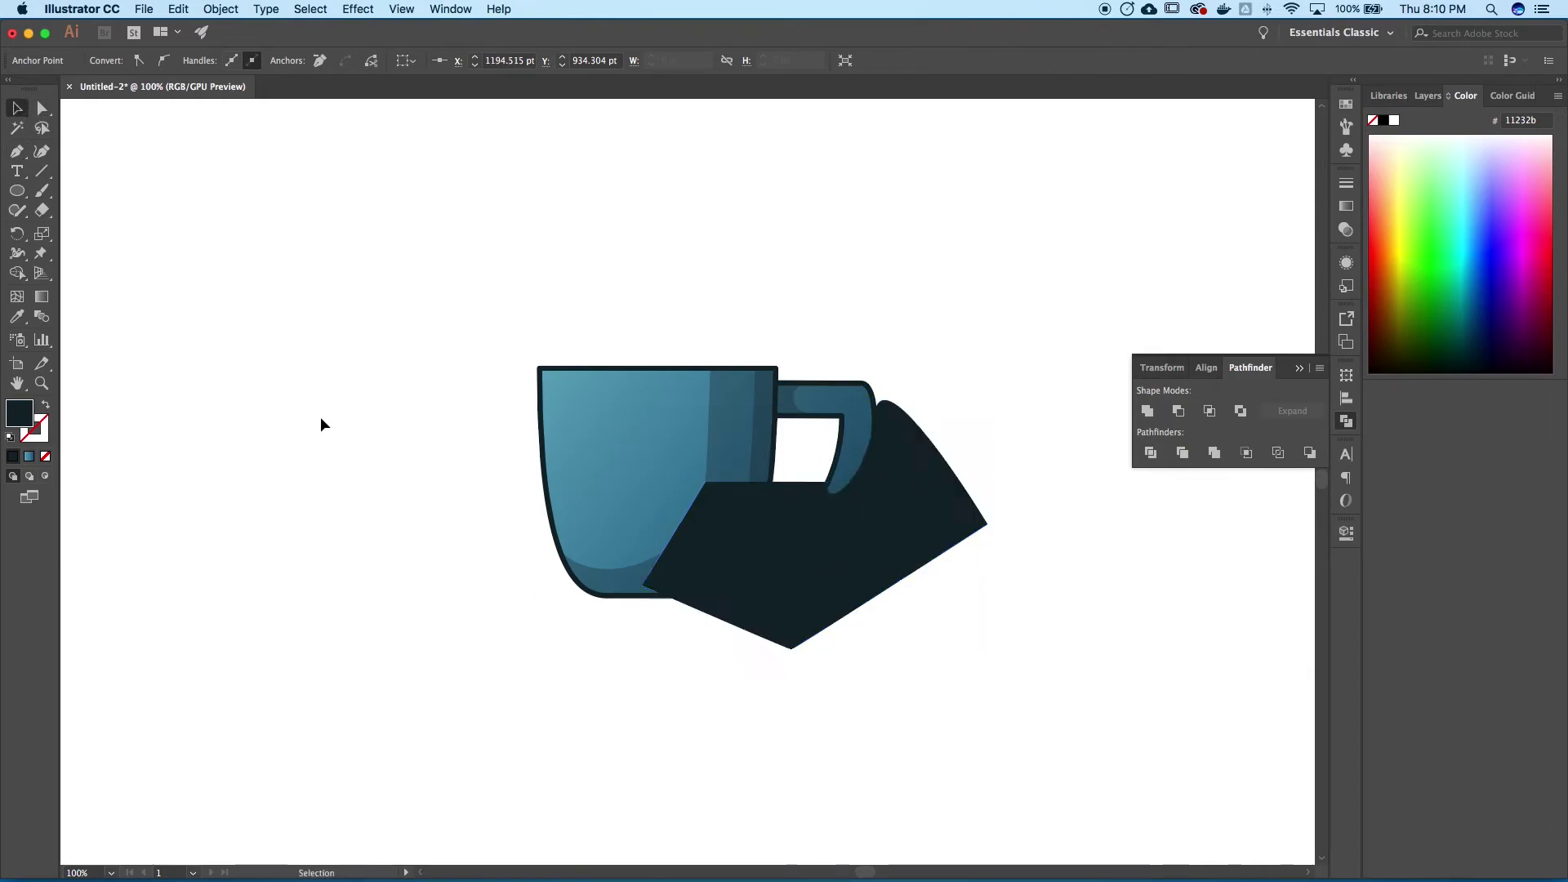
# Intersect the new dark shape with the handle's shadow copy using Pathfinder to form a darker shadow along the lower handle
pyautogui.click(858, 441)
pyautogui.keyDown('shift'); pyautogui.click(954, 513); pyautogui.keyUp('shift')
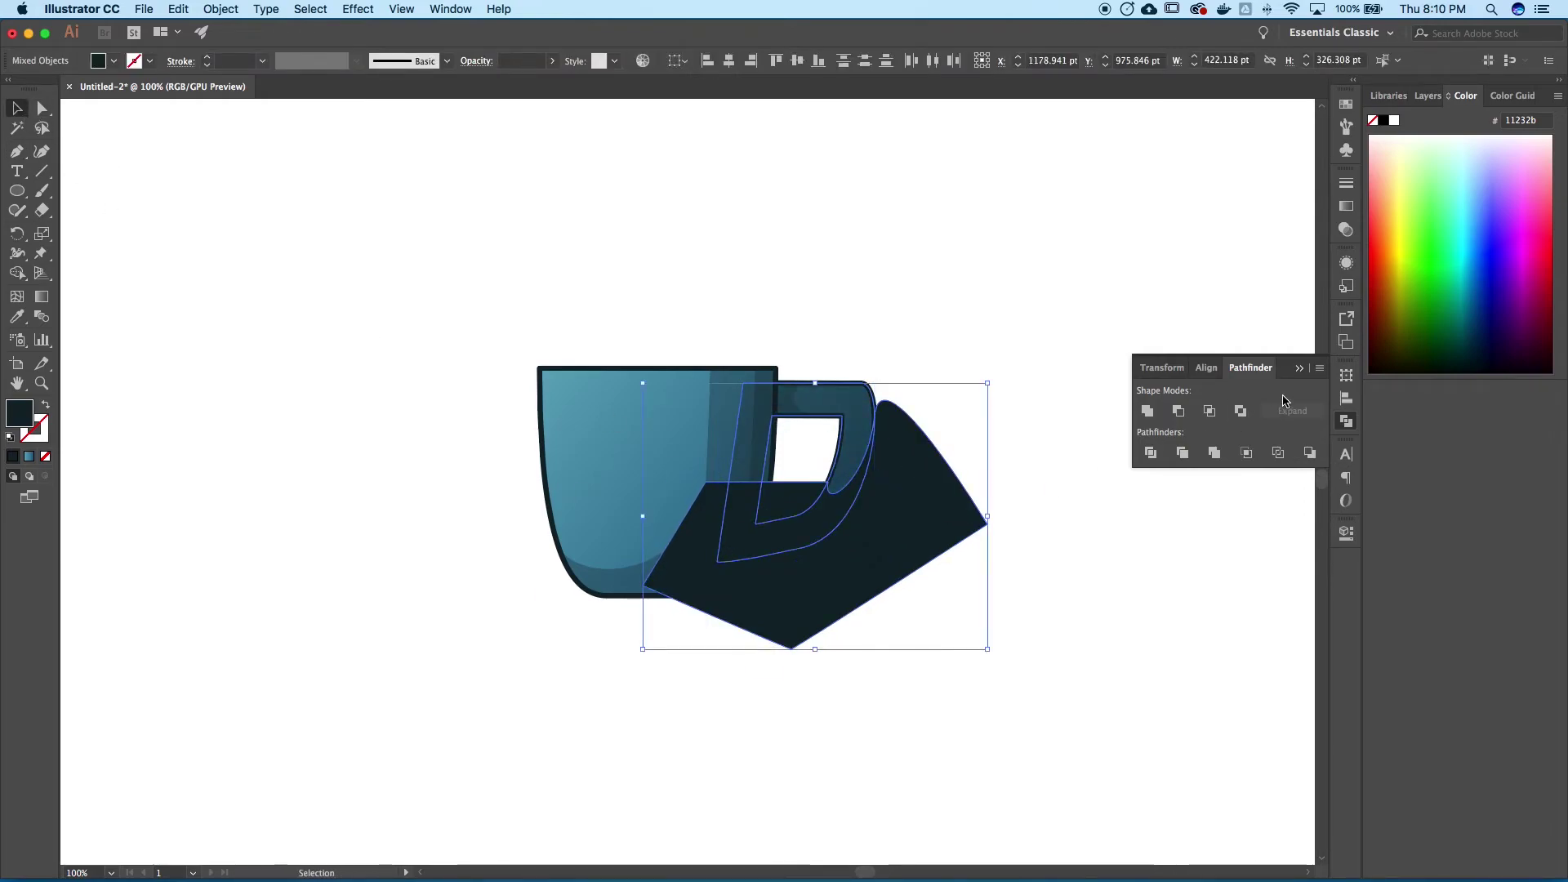
pyautogui.click(1209, 412)
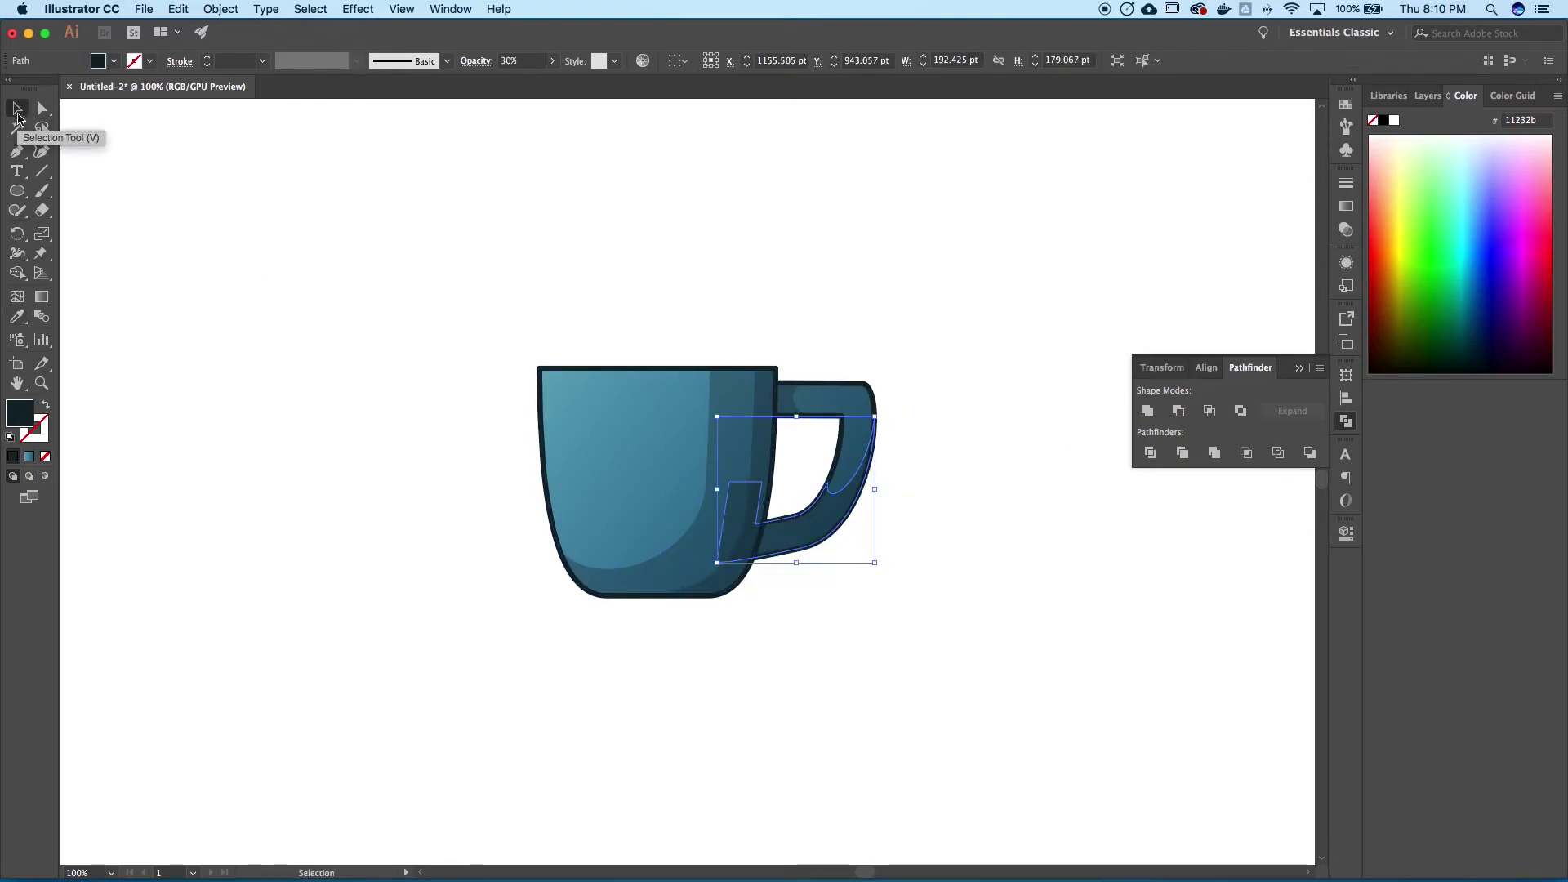
pyautogui.click(904, 272)
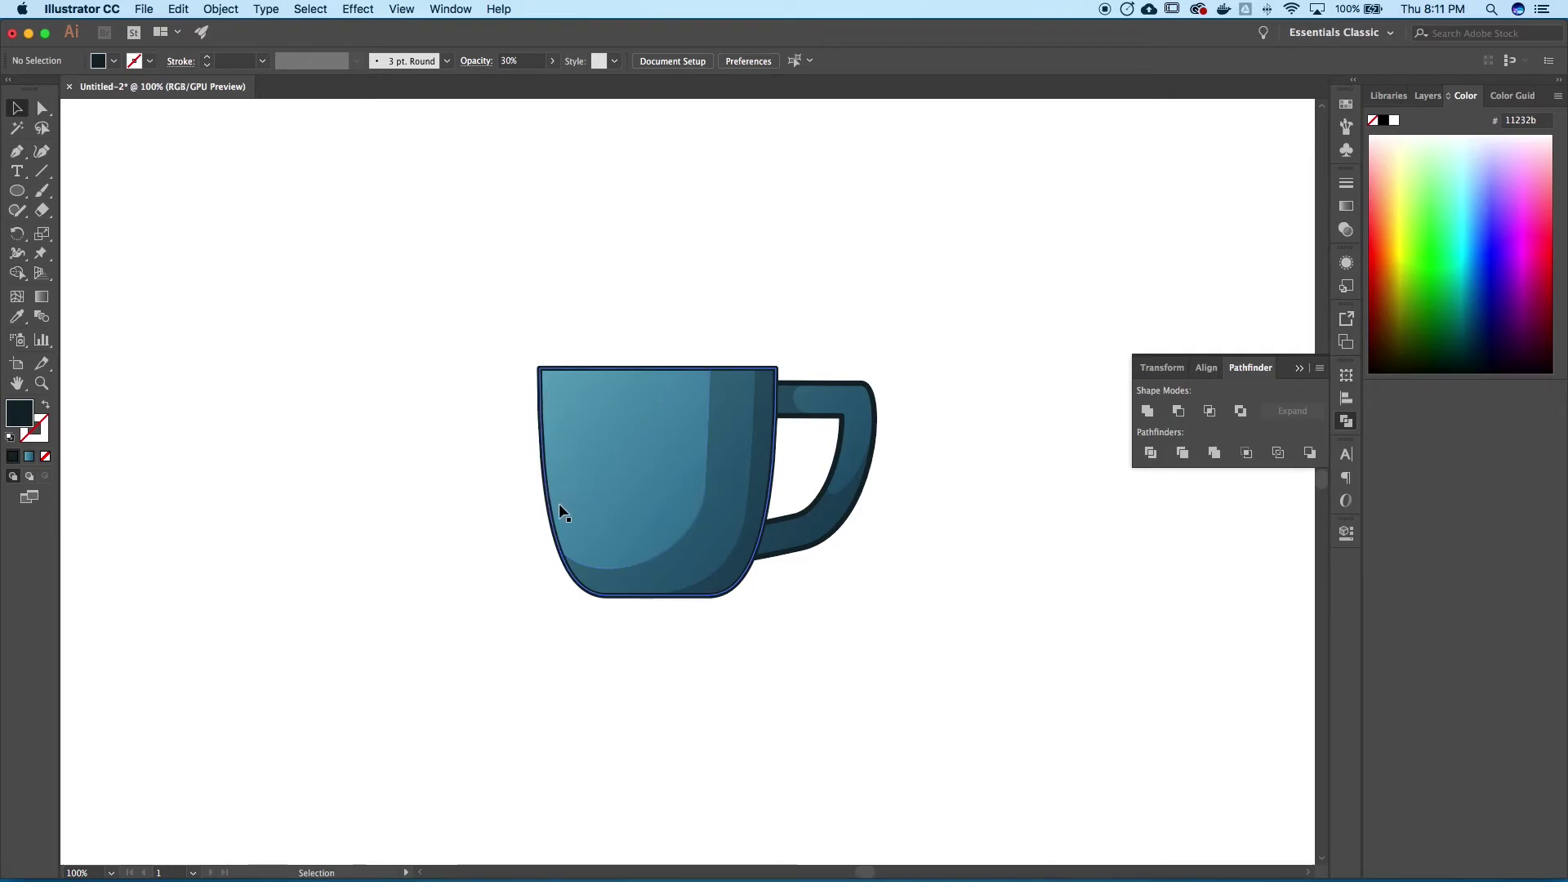
# Draw a narrow closed Pen tool strip with a rounded lower end down the cup body's left edge, about 33 pt wide and 201 pt high
pyautogui.click(16, 154)
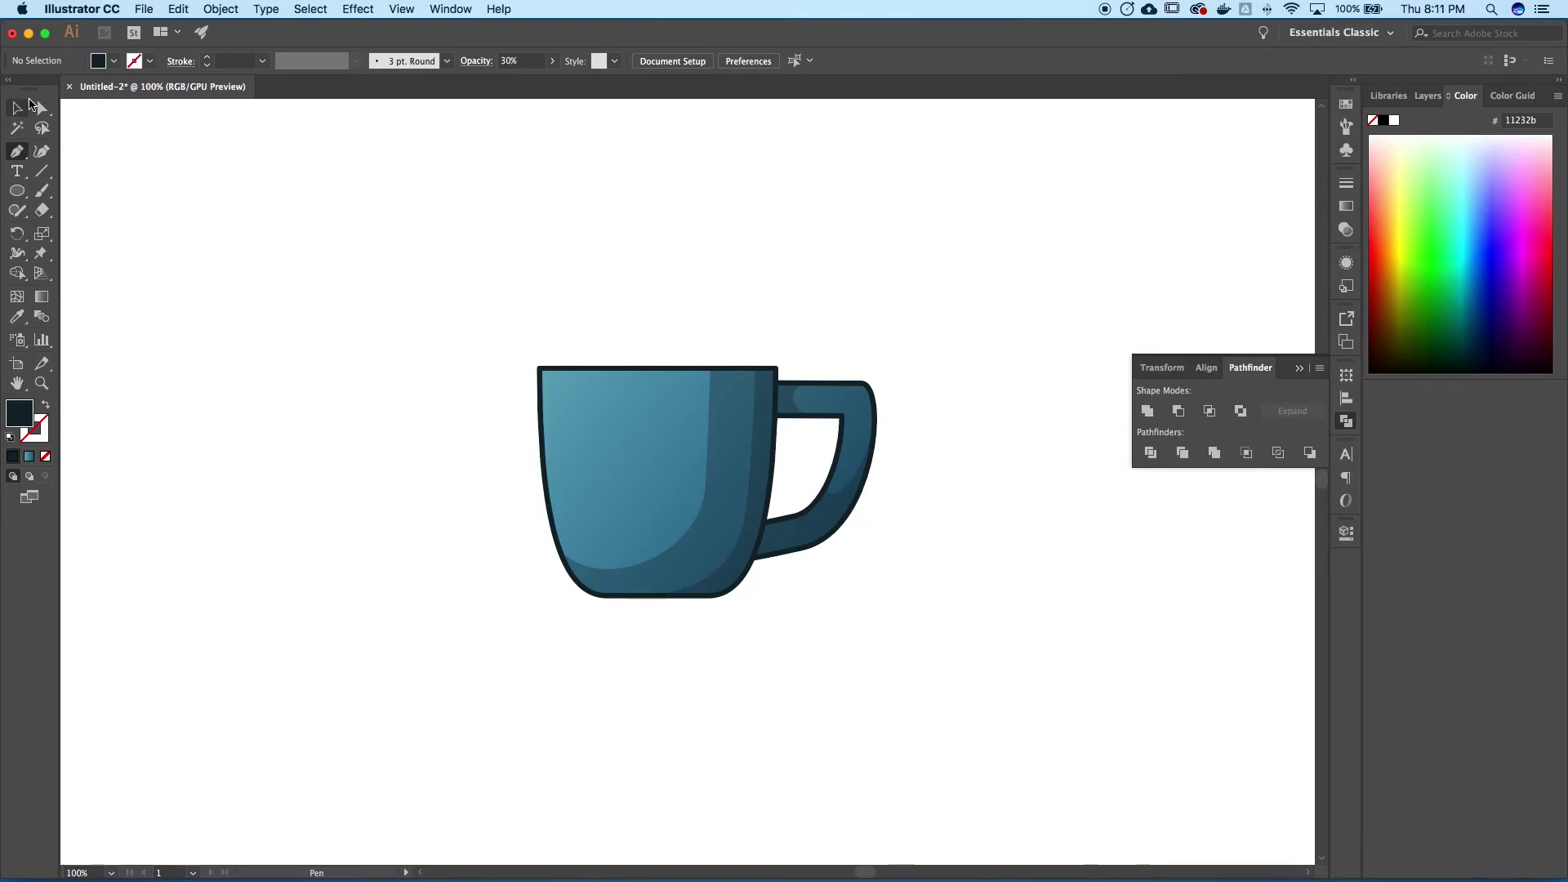
pyautogui.click(17, 108)
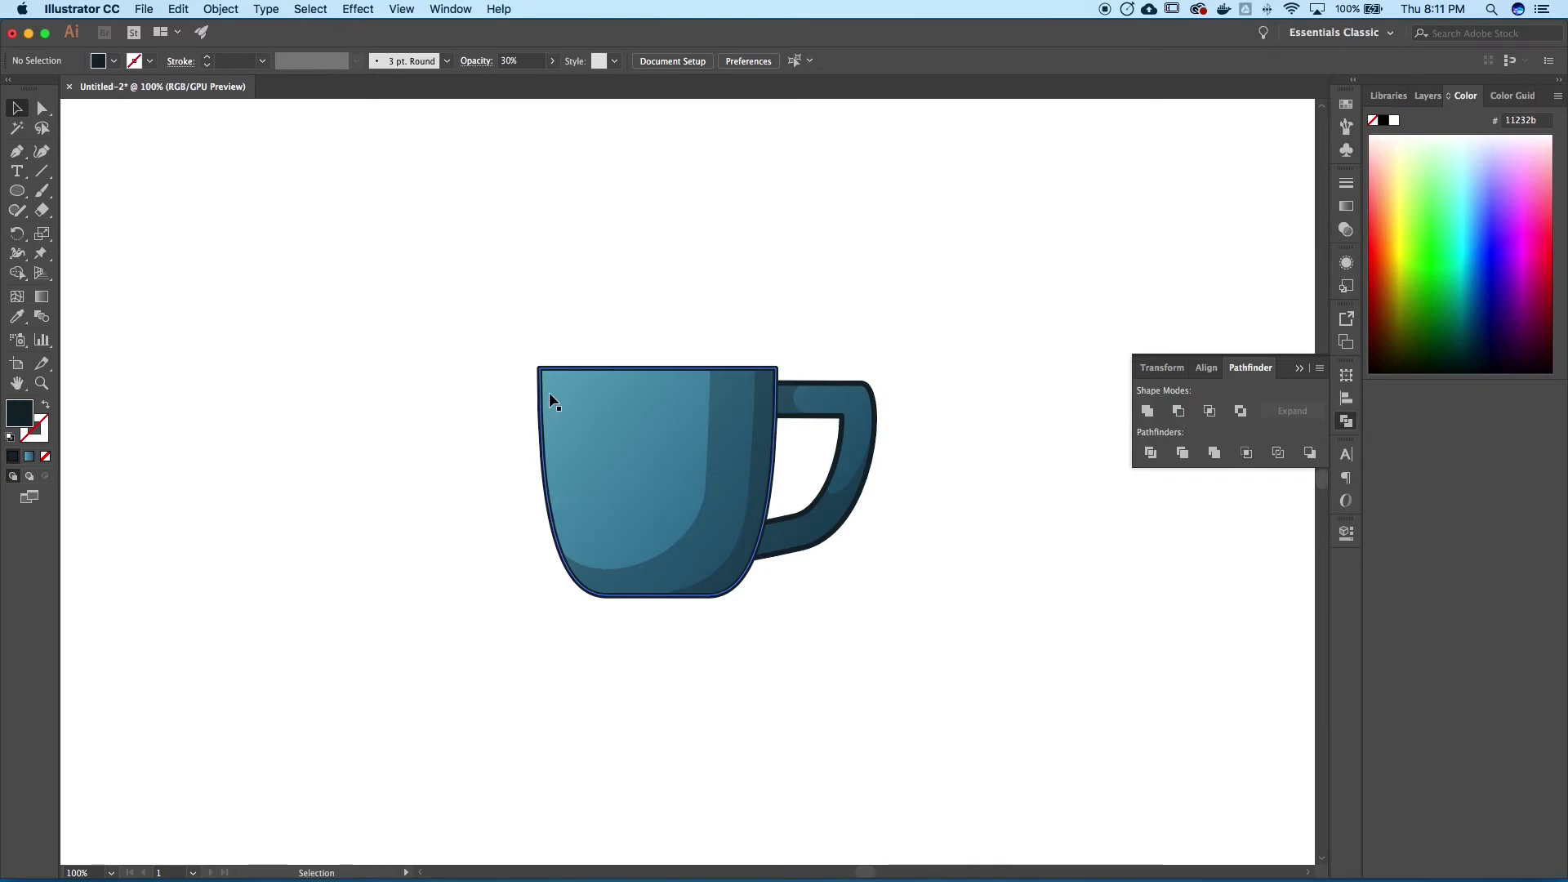
pyautogui.click(16, 151)
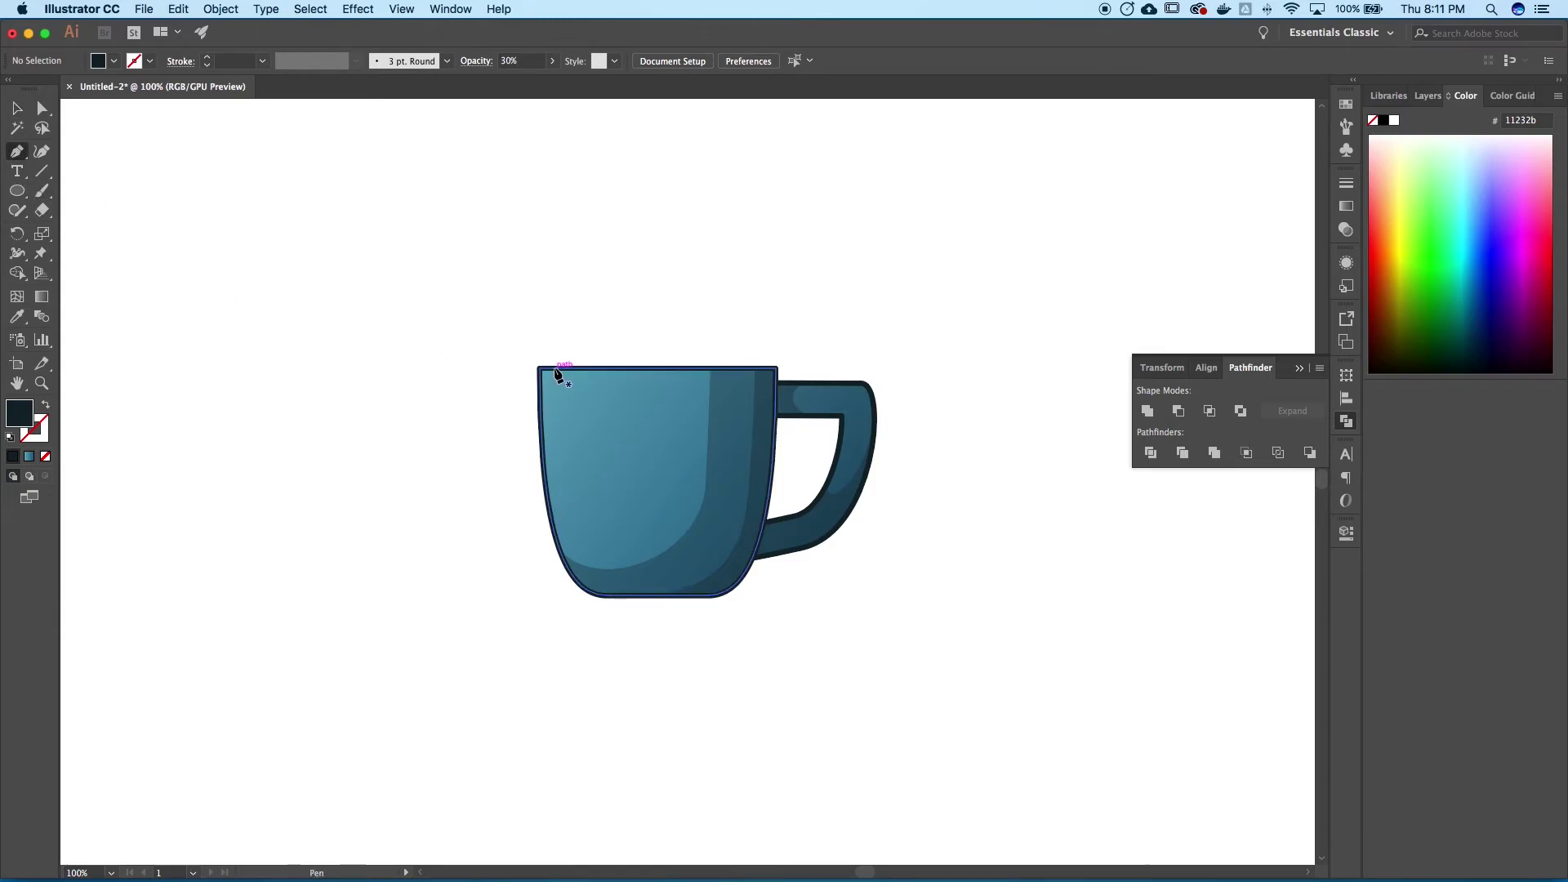
pyautogui.click(556, 325)
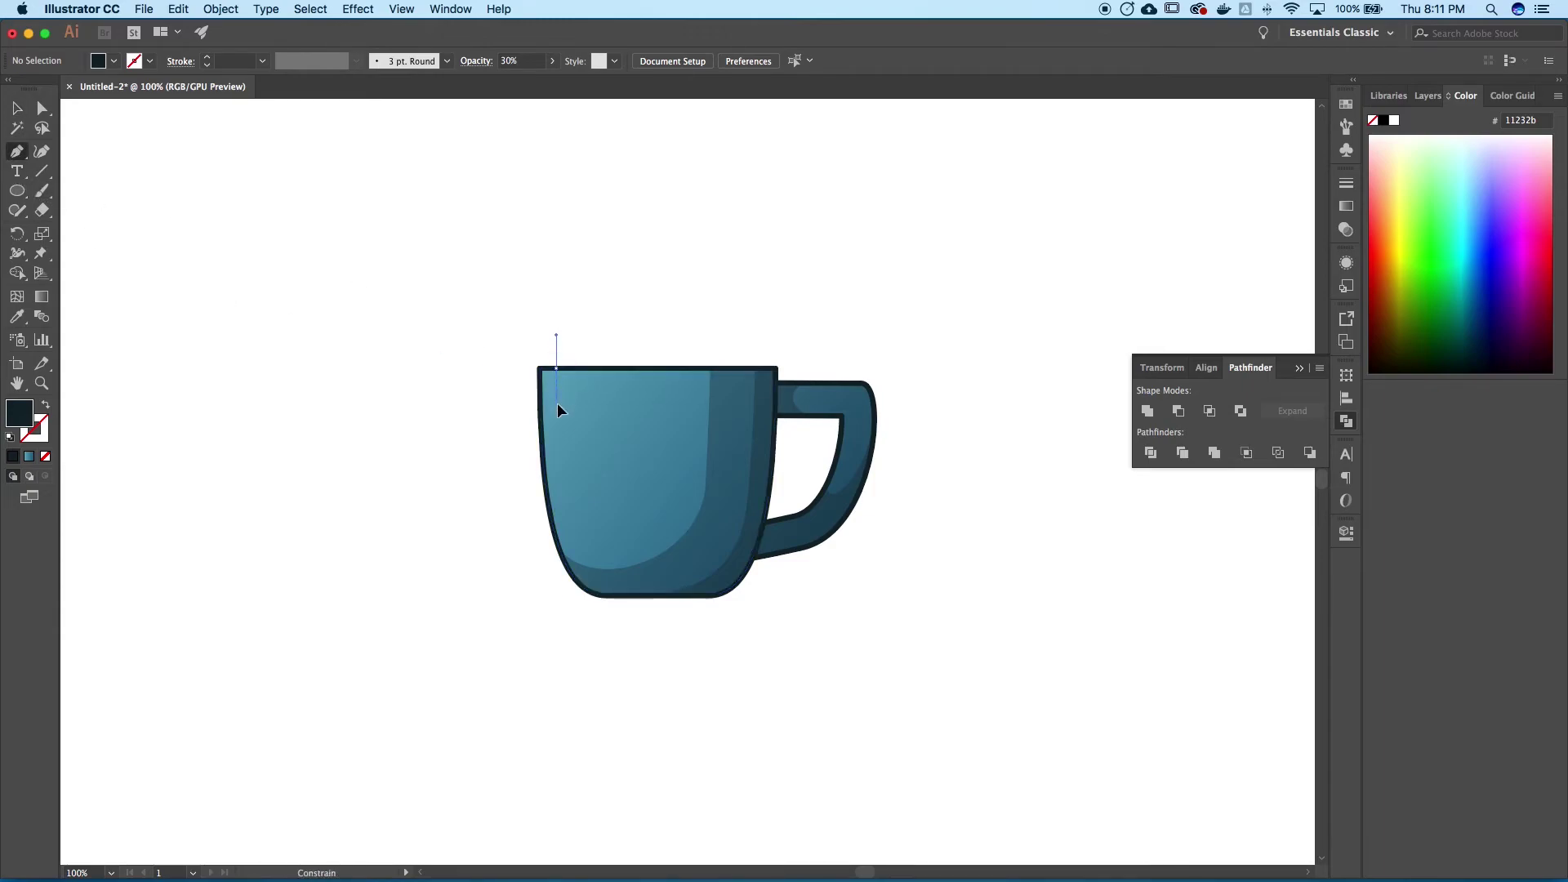
pyautogui.click(564, 511)
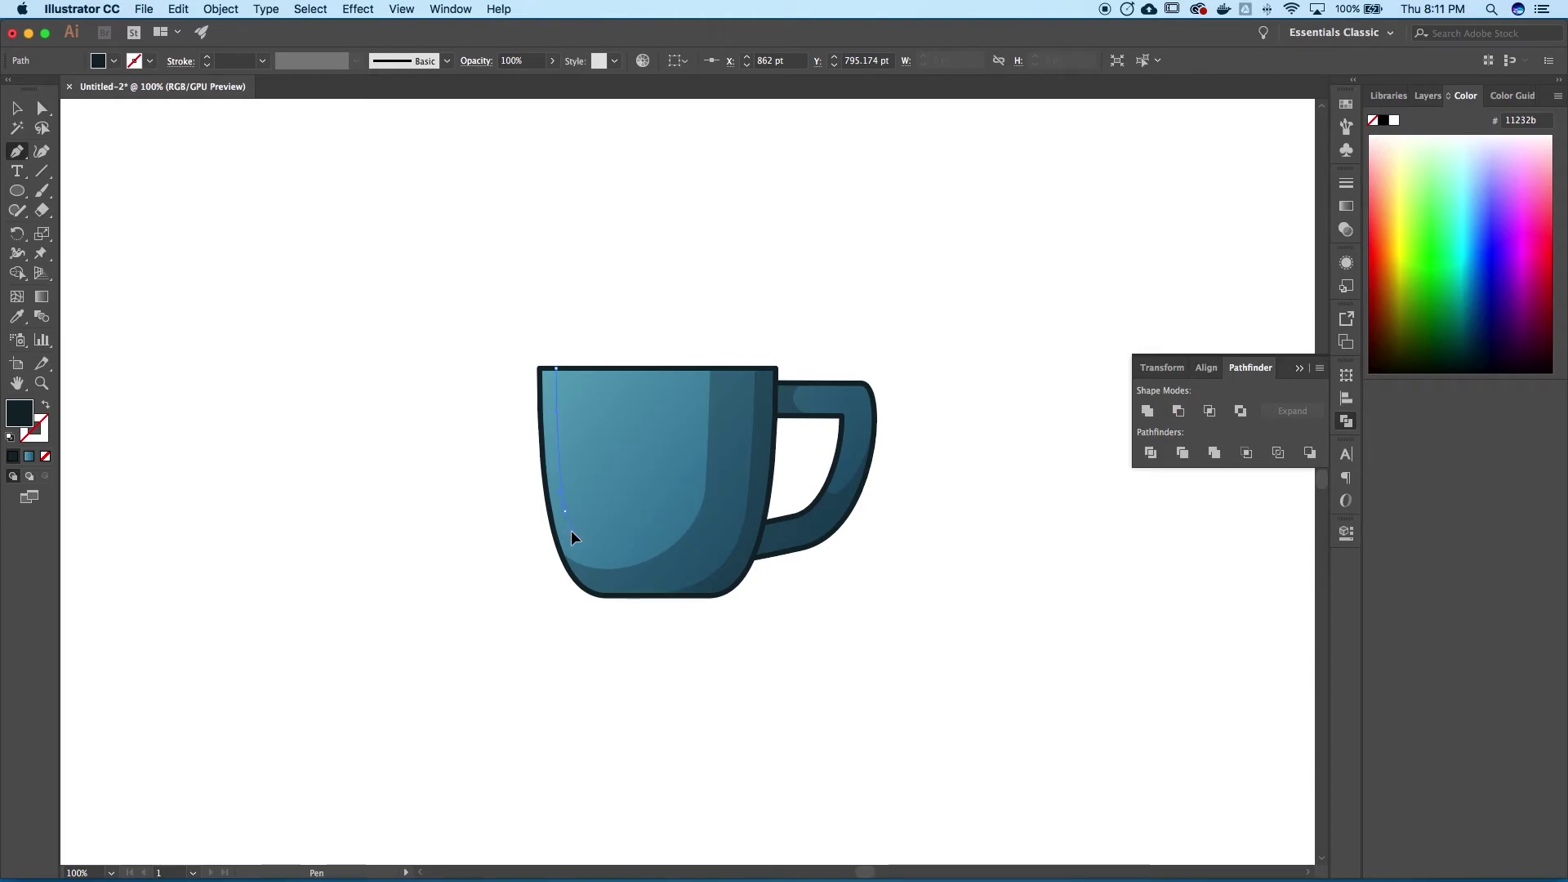
pyautogui.click(565, 512)
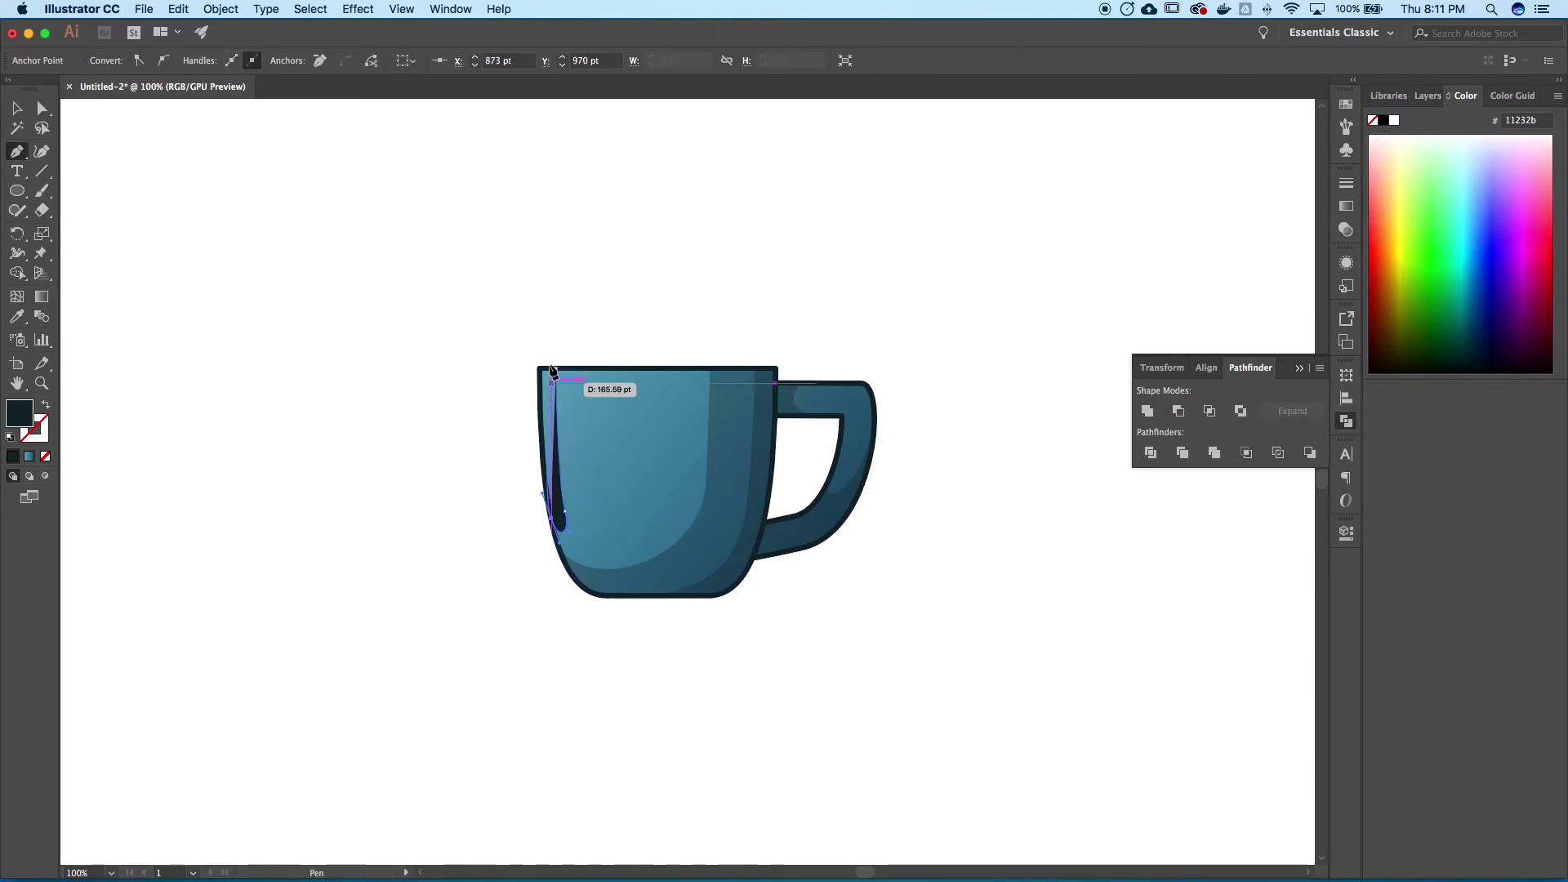
pyautogui.moveTo(556, 369); pyautogui.dragTo(559, 373)
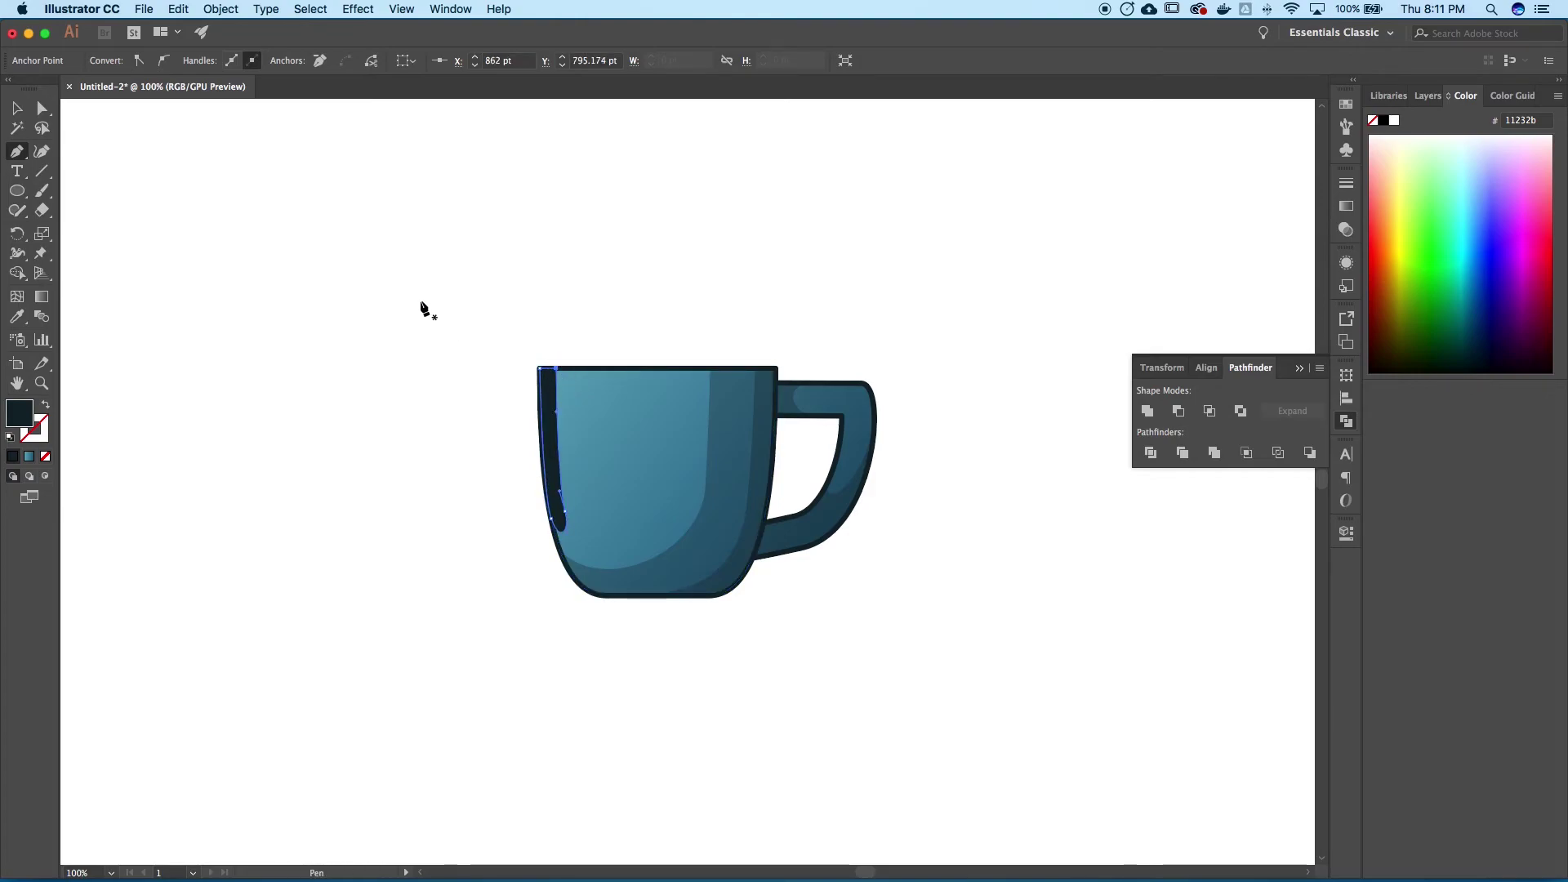
# Fill the strip along the cup body's left edge with white
pyautogui.press('v')
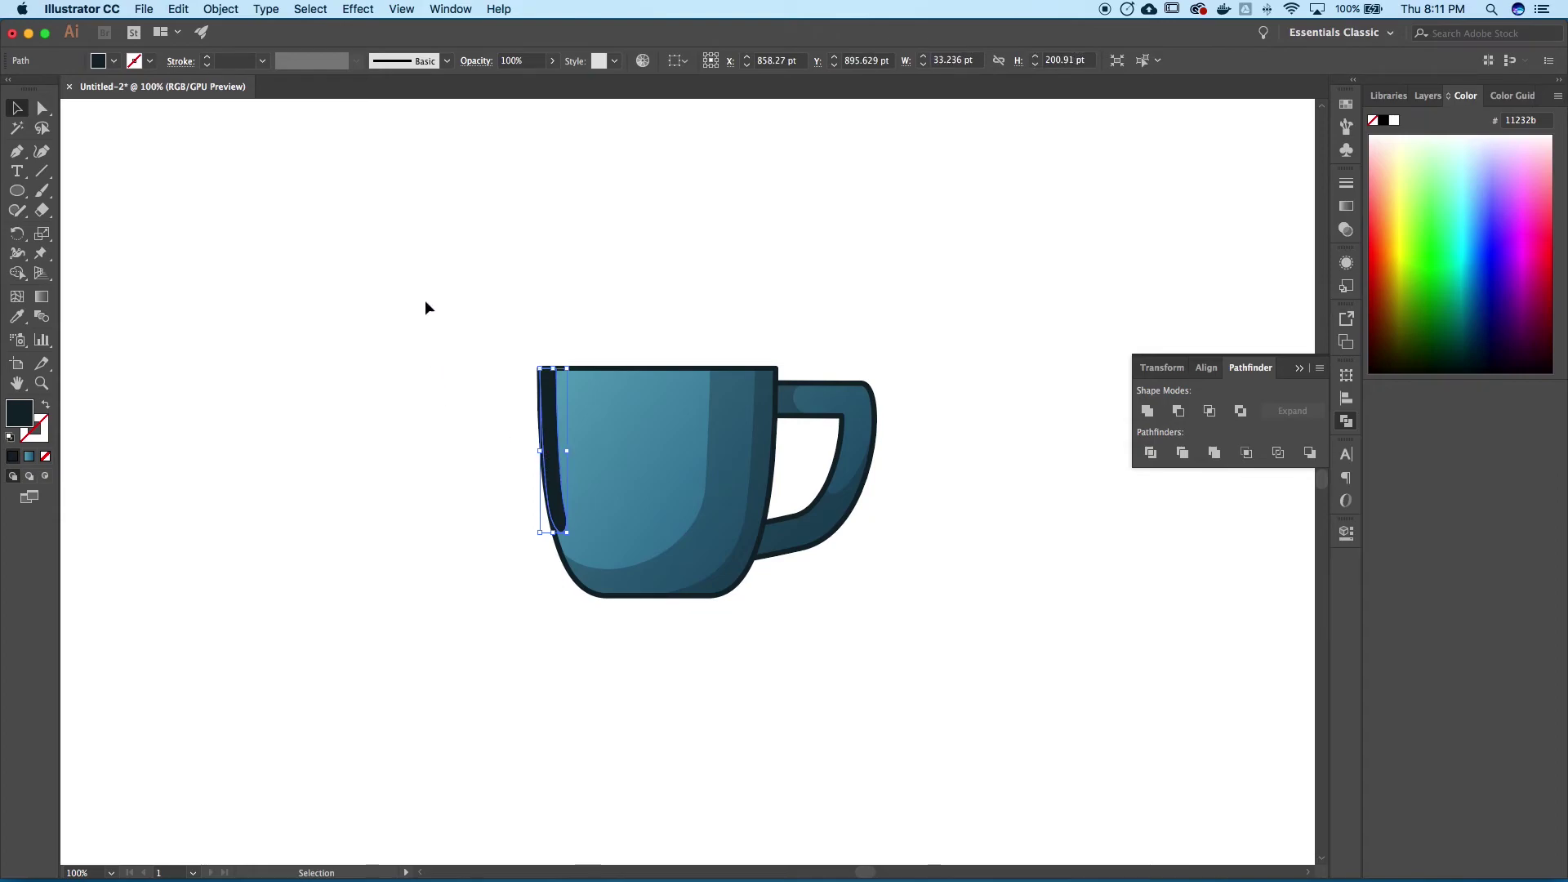
pyautogui.click(113, 60)
pyautogui.click(32, 99)
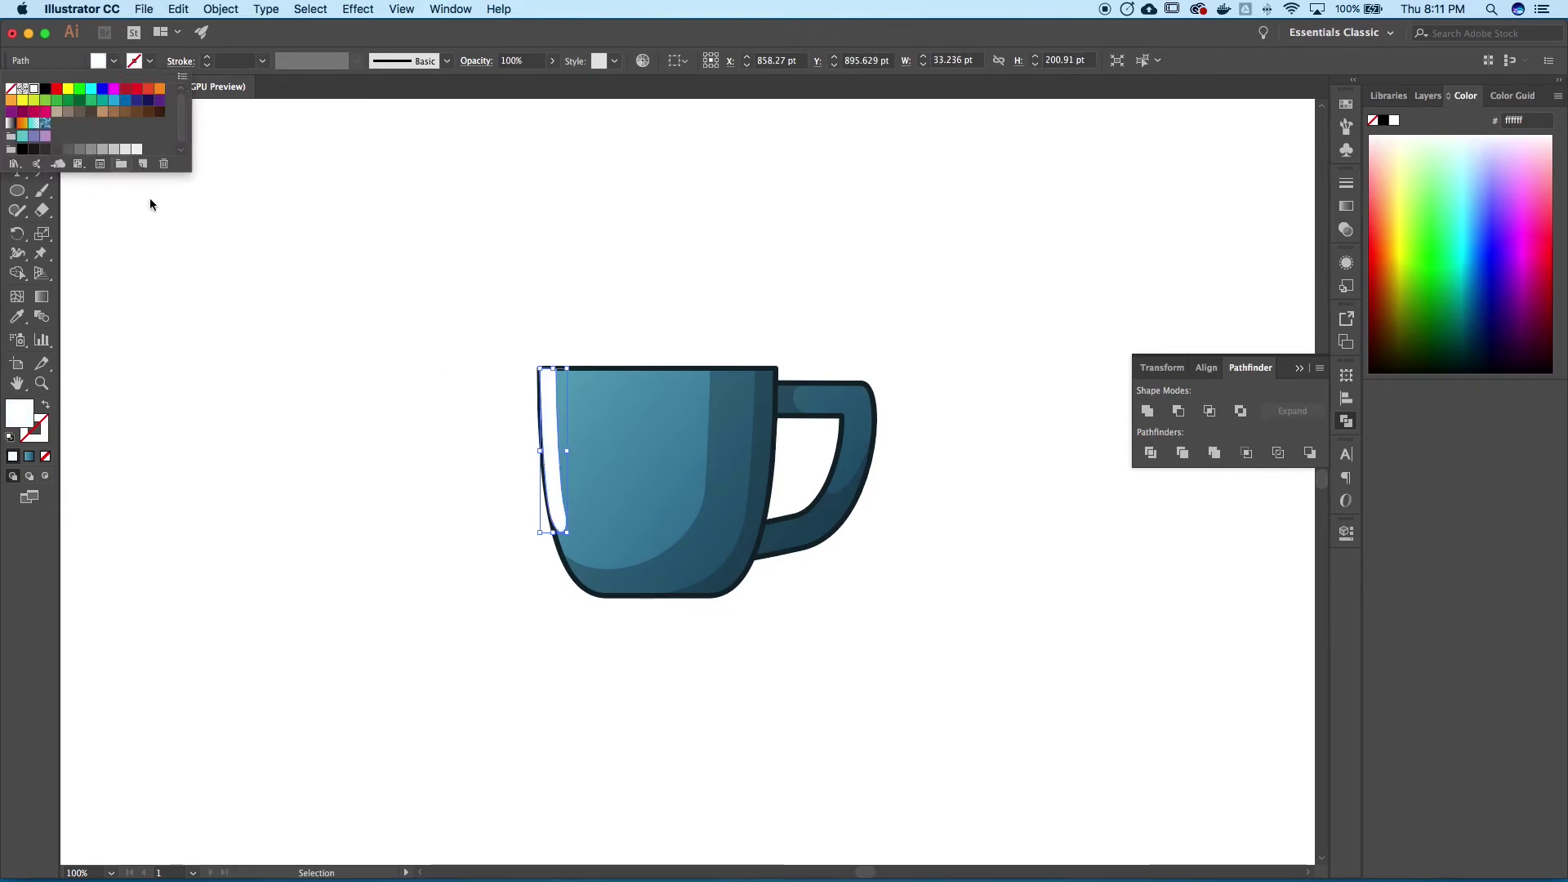
pyautogui.click(147, 199)
# Try sending the white highlight strip behind the cup artwork
pyautogui.press('super+shift+bracketleft')
pyautogui.press('a')
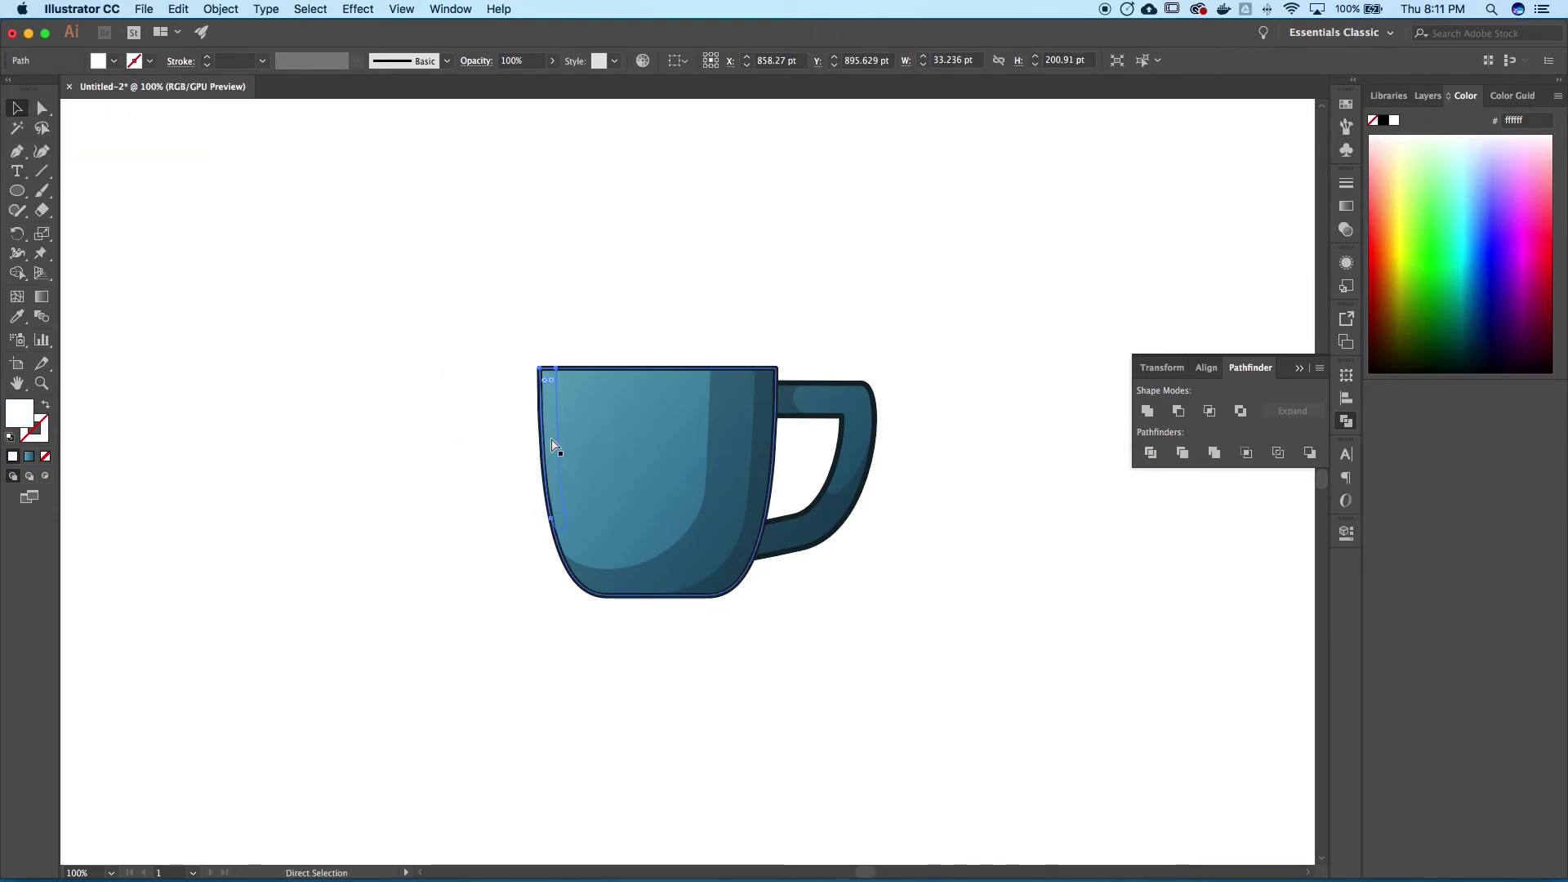
pyautogui.press('super+z')
pyautogui.press('v')
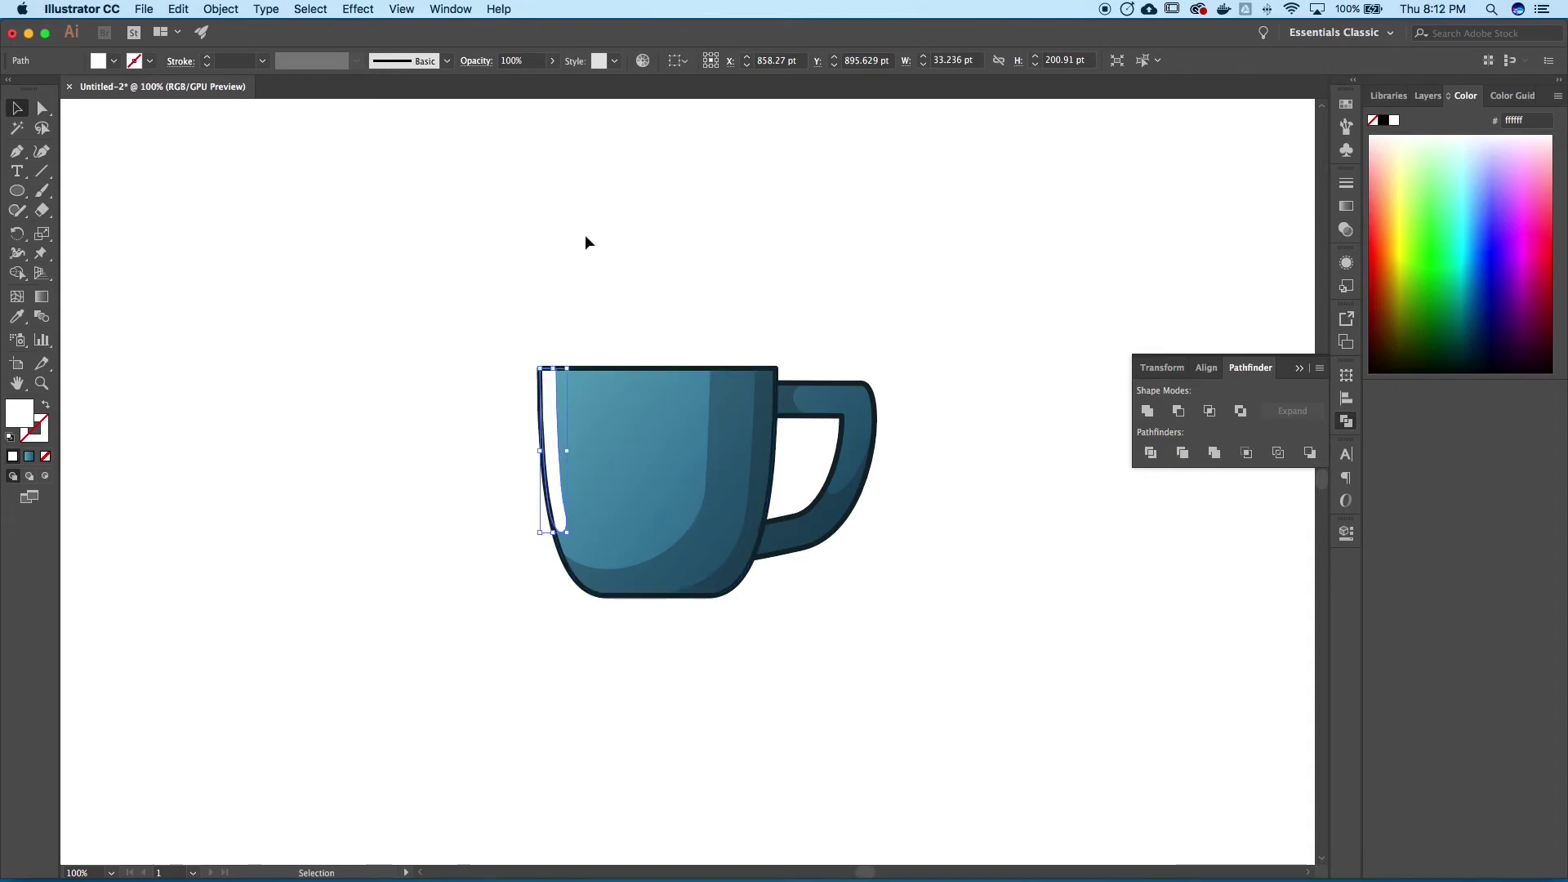
# Set the white highlight strip's opacity to 30%
pyautogui.click(588, 238)
pyautogui.click(557, 483)
pyautogui.click(526, 60)
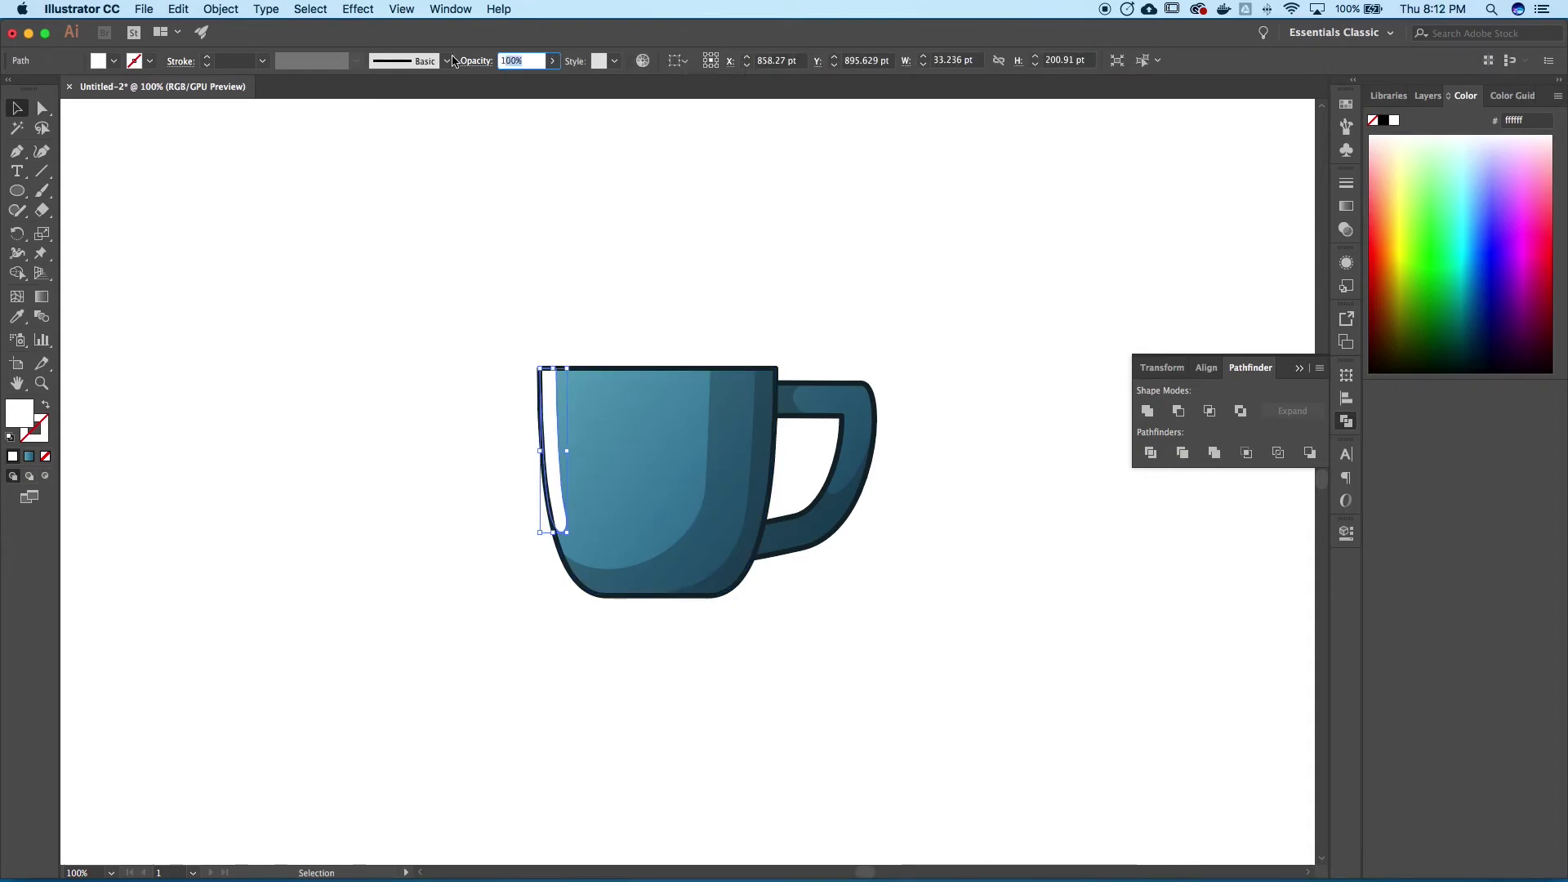
pyautogui.write('30')
pyautogui.press('Return')
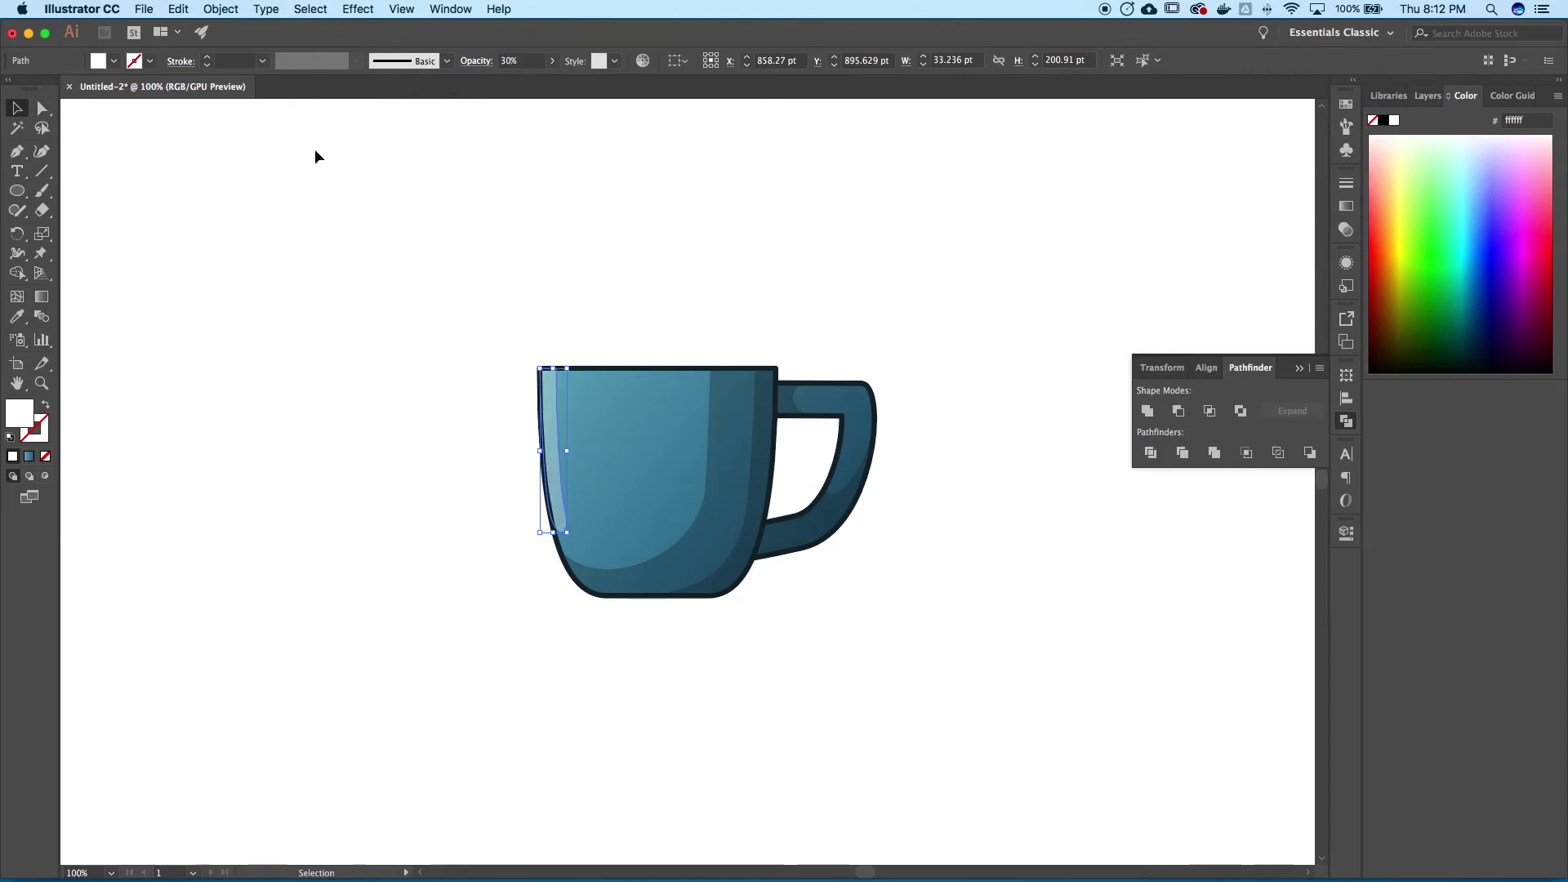
pyautogui.click(390, 244)
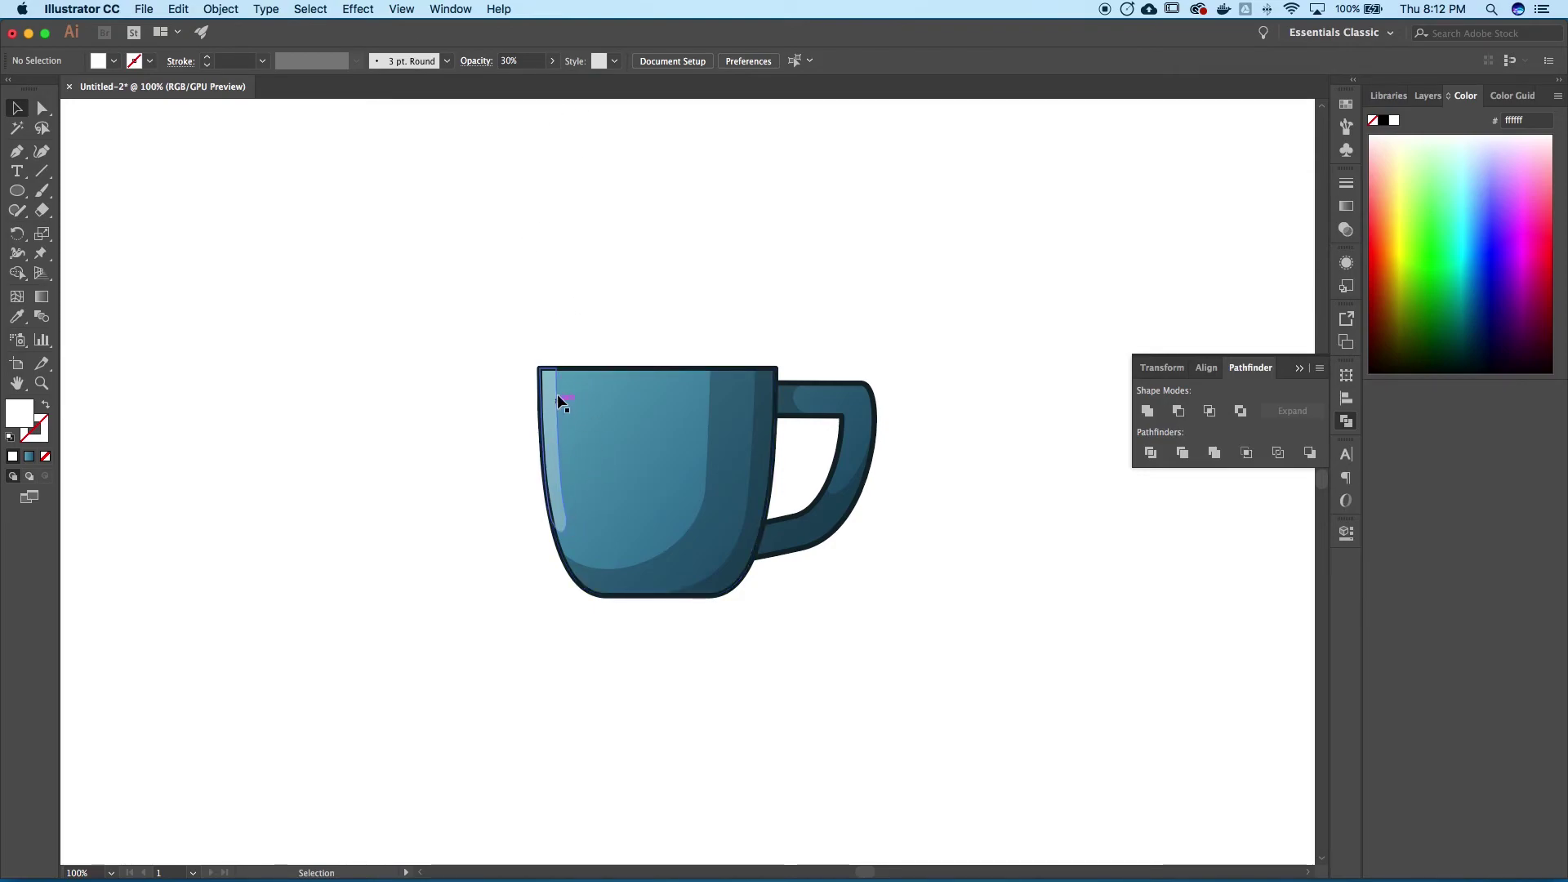
# Raise the anchor points at the highlight's lower end so the strip is about 162 pt high
pyautogui.click(562, 505)
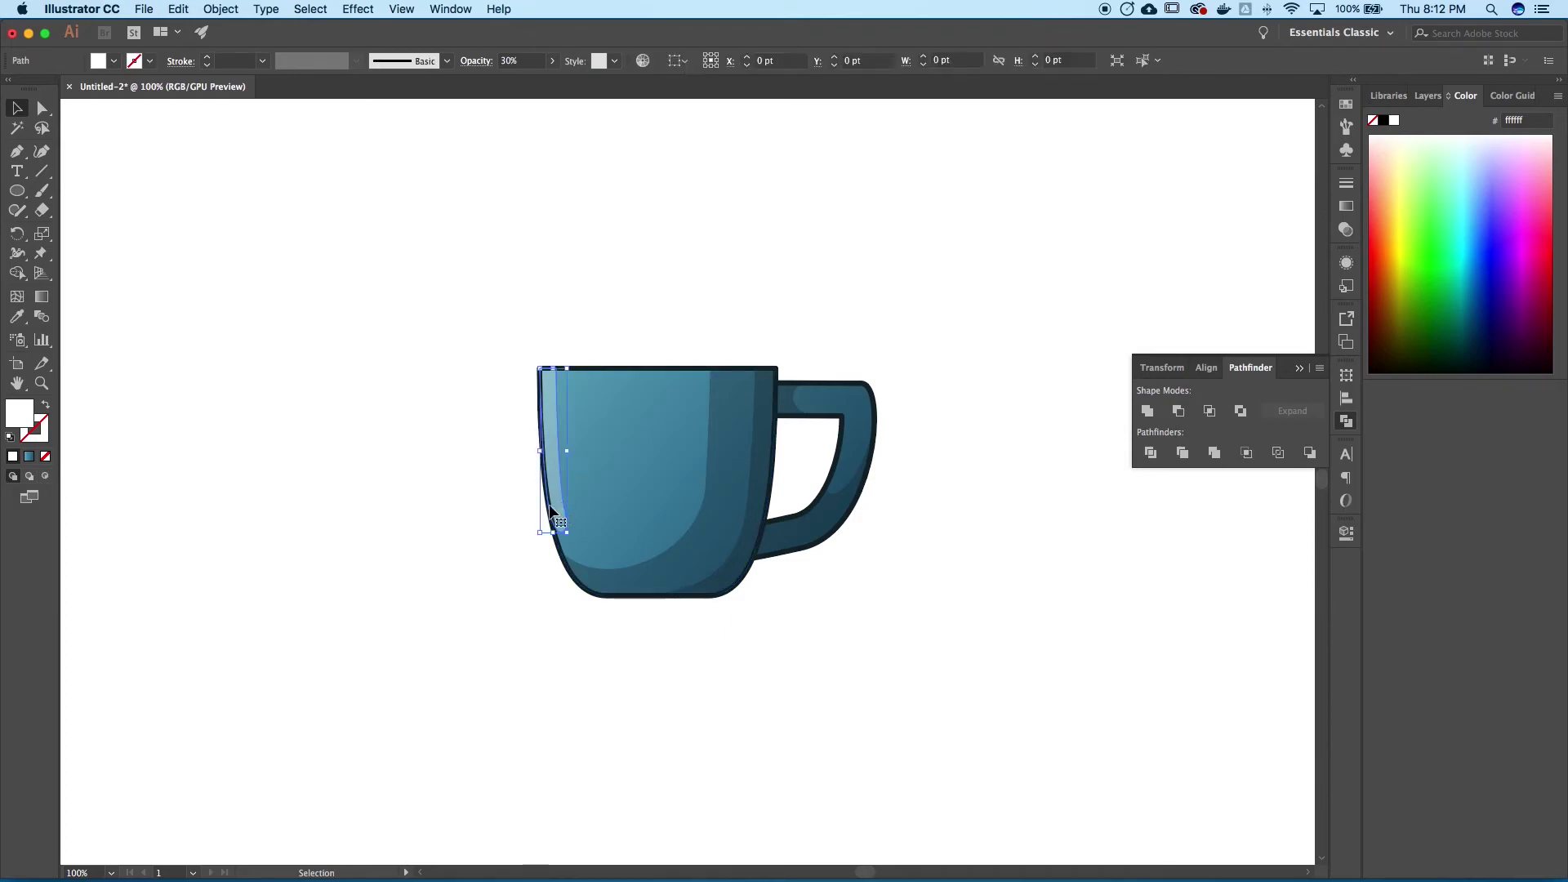
pyautogui.click(491, 506)
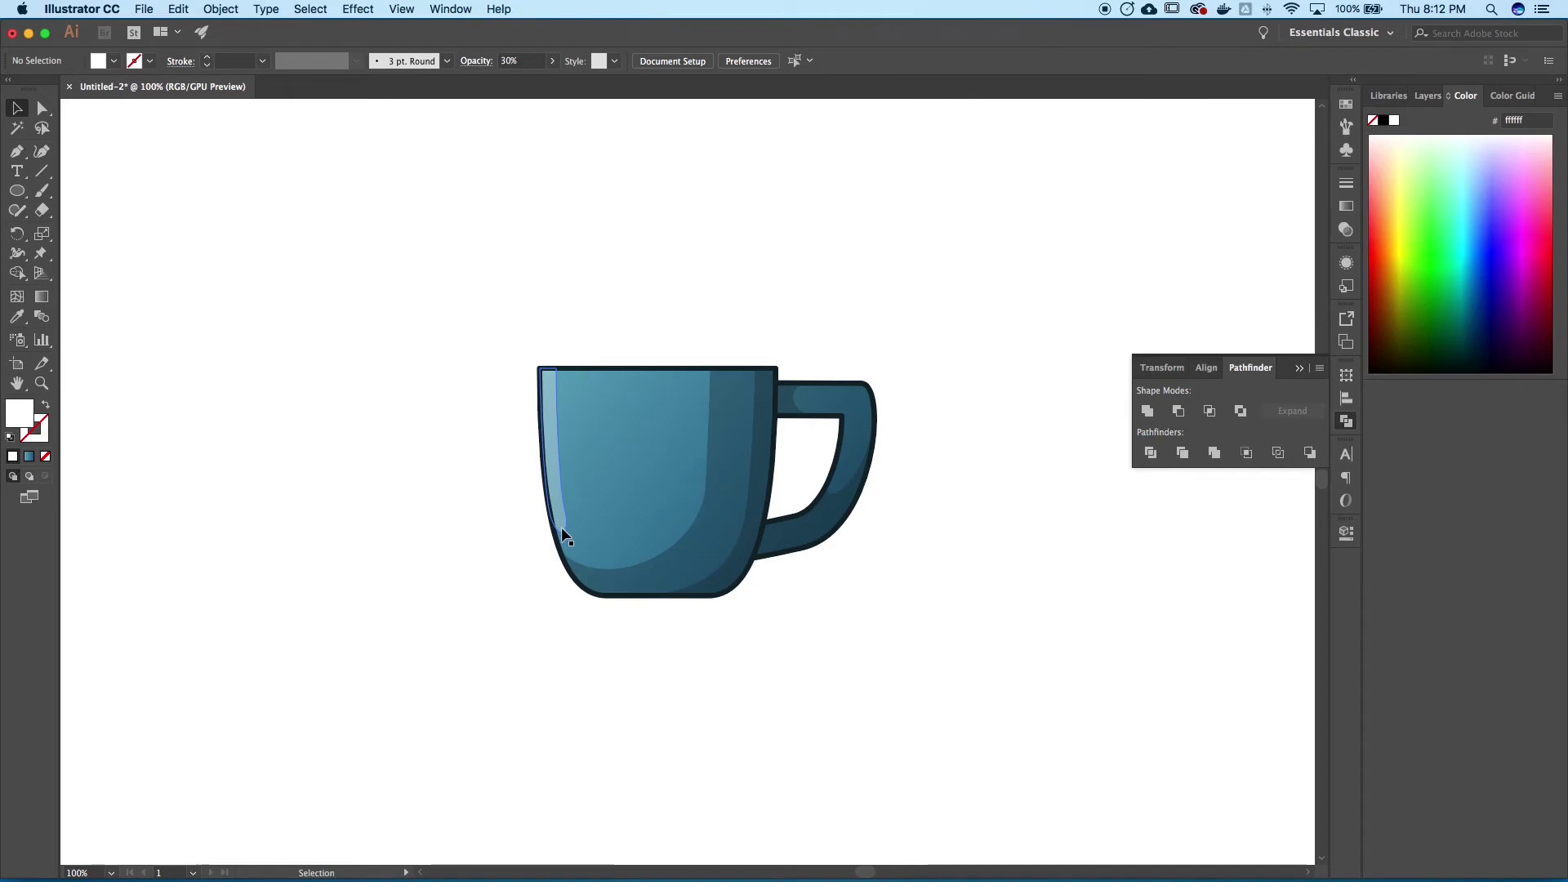
pyautogui.press('a')
pyautogui.moveTo(558, 512); pyautogui.dragTo(561, 477)
pyautogui.click(515, 525)
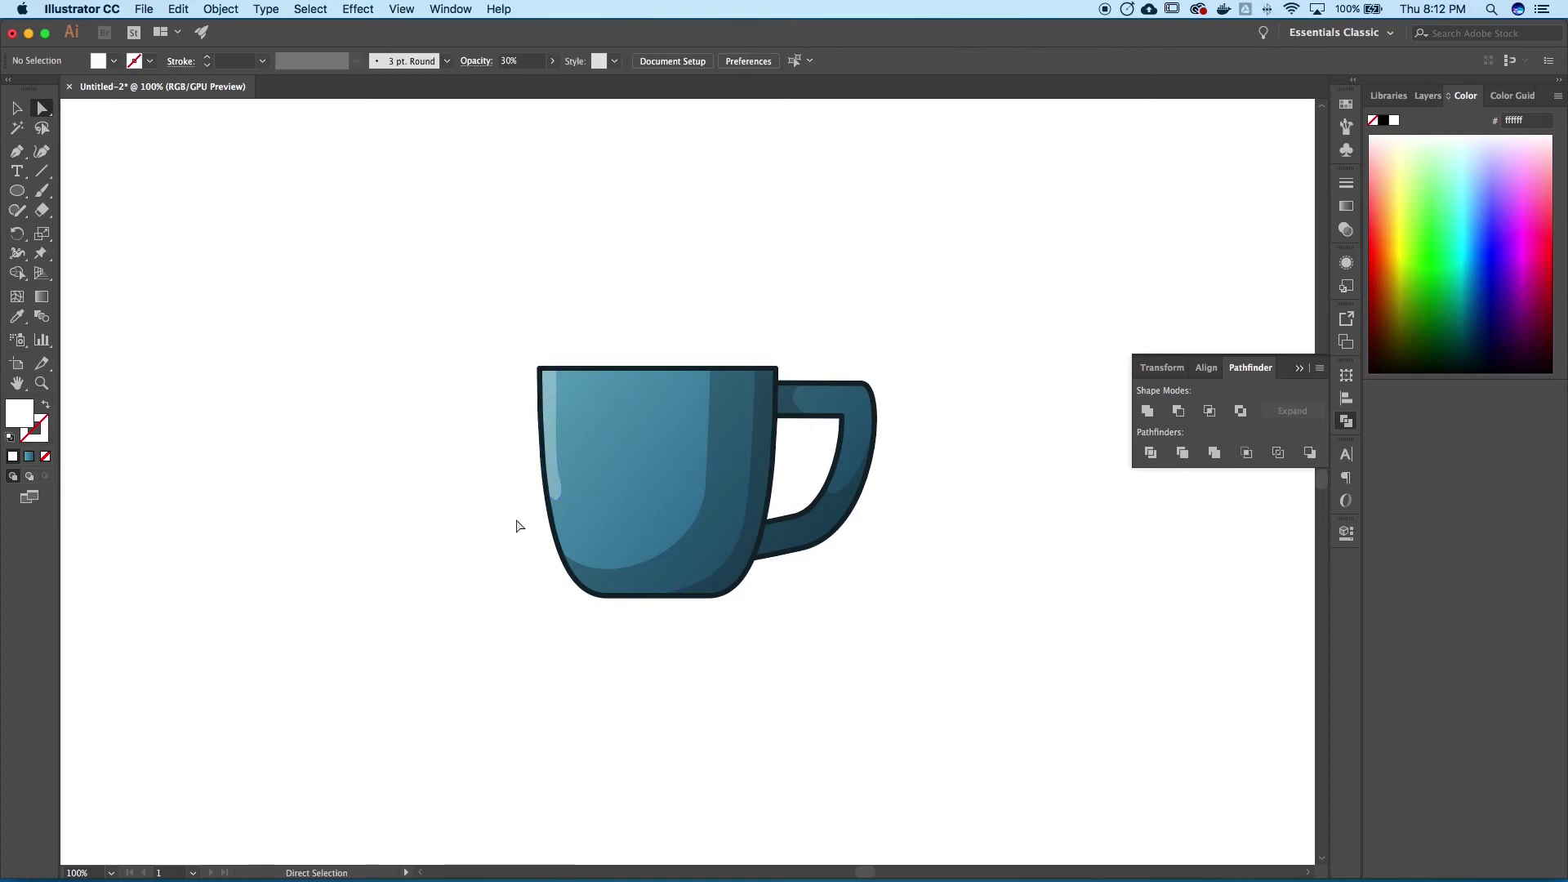
# Try raising the highlight's lower end further up the cup body
pyautogui.click(556, 459)
pyautogui.moveTo(555, 457); pyautogui.dragTo(551, 430)
pyautogui.click(417, 464)
pyautogui.press('super+z')
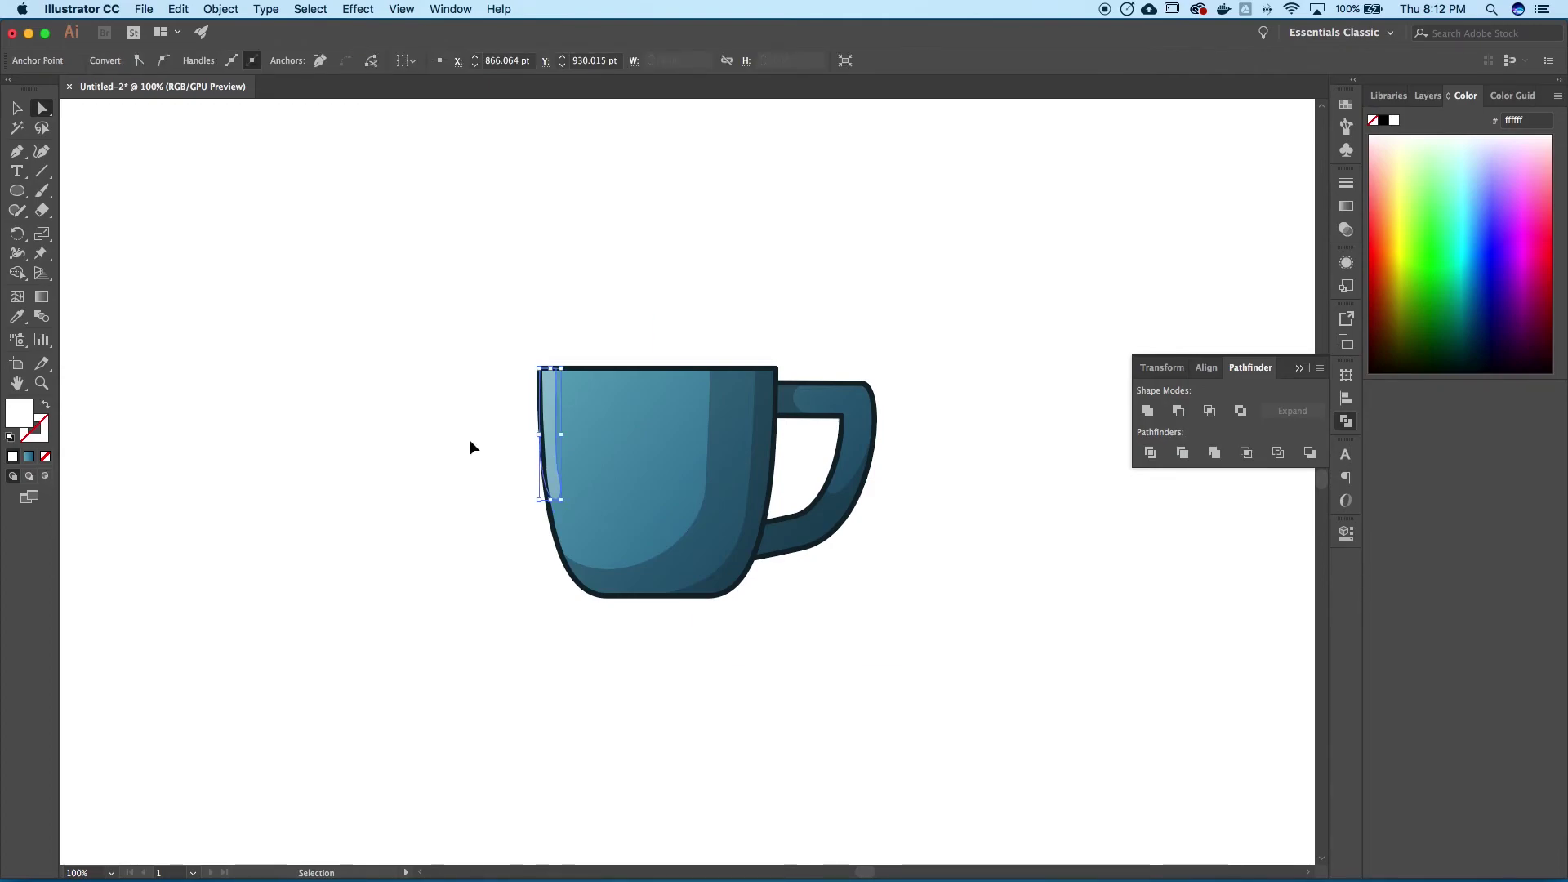
# Smooth the rounded lower end of the highlight strip with the Smooth tool
pyautogui.press('super+equal')
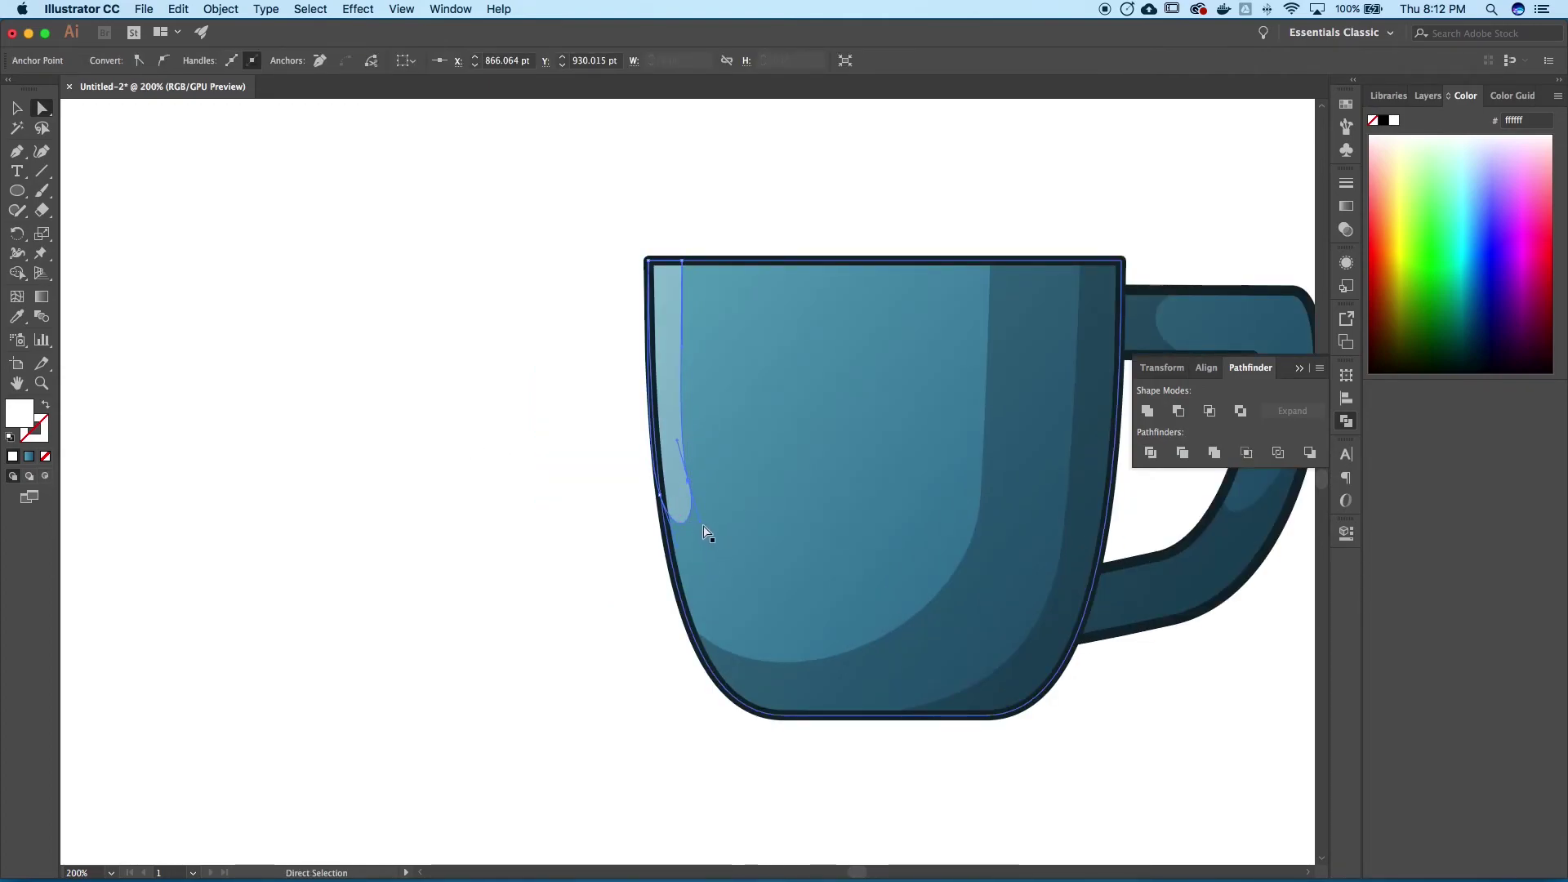
pyautogui.click(576, 520)
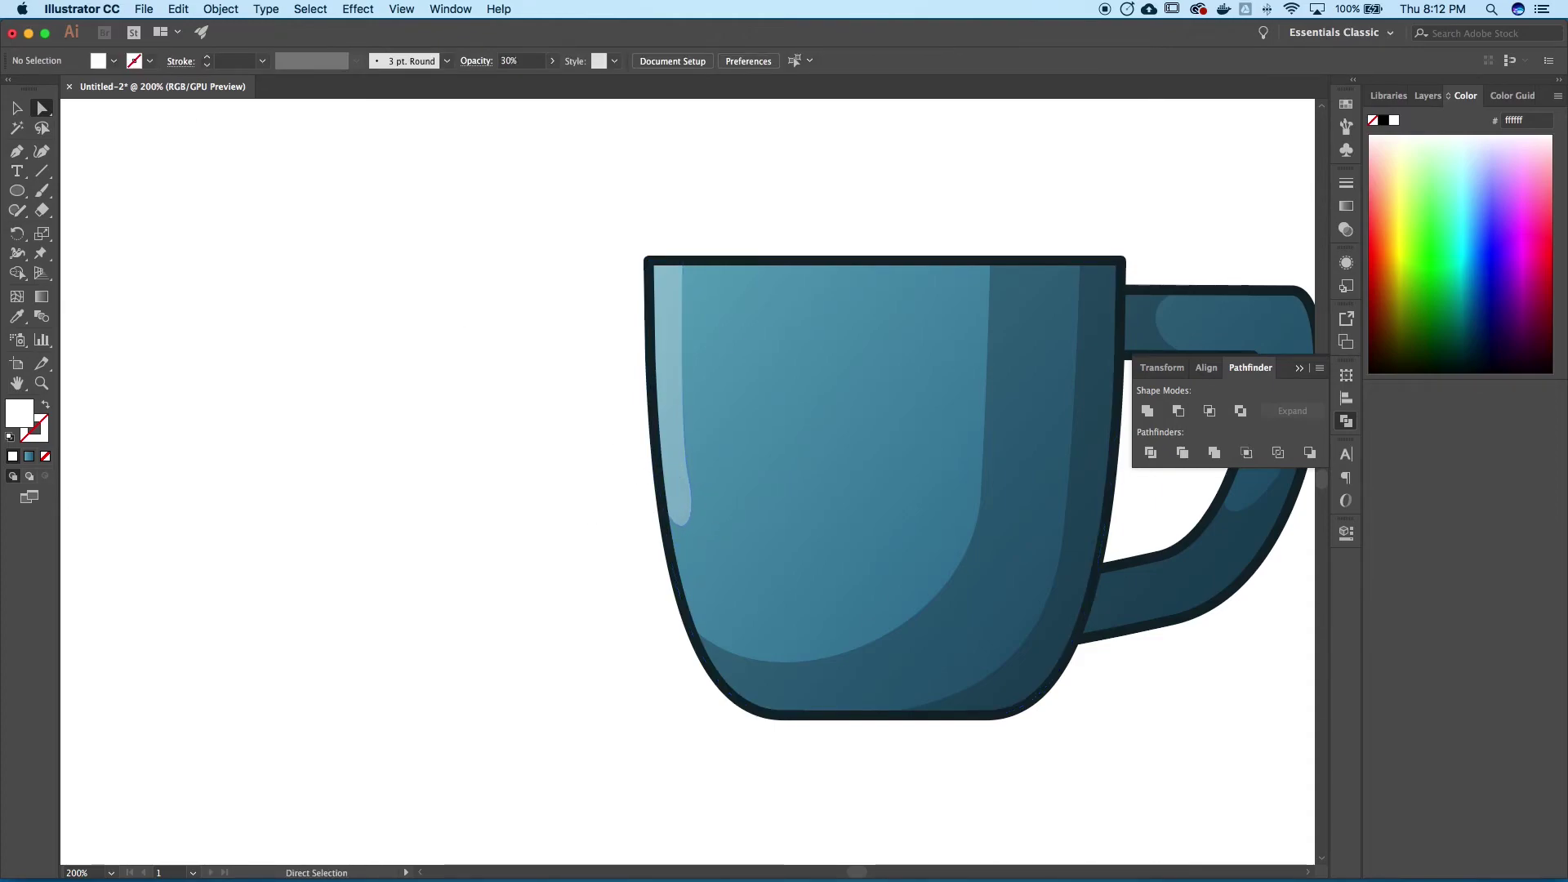
pyautogui.click(17, 108)
pyautogui.click(675, 449)
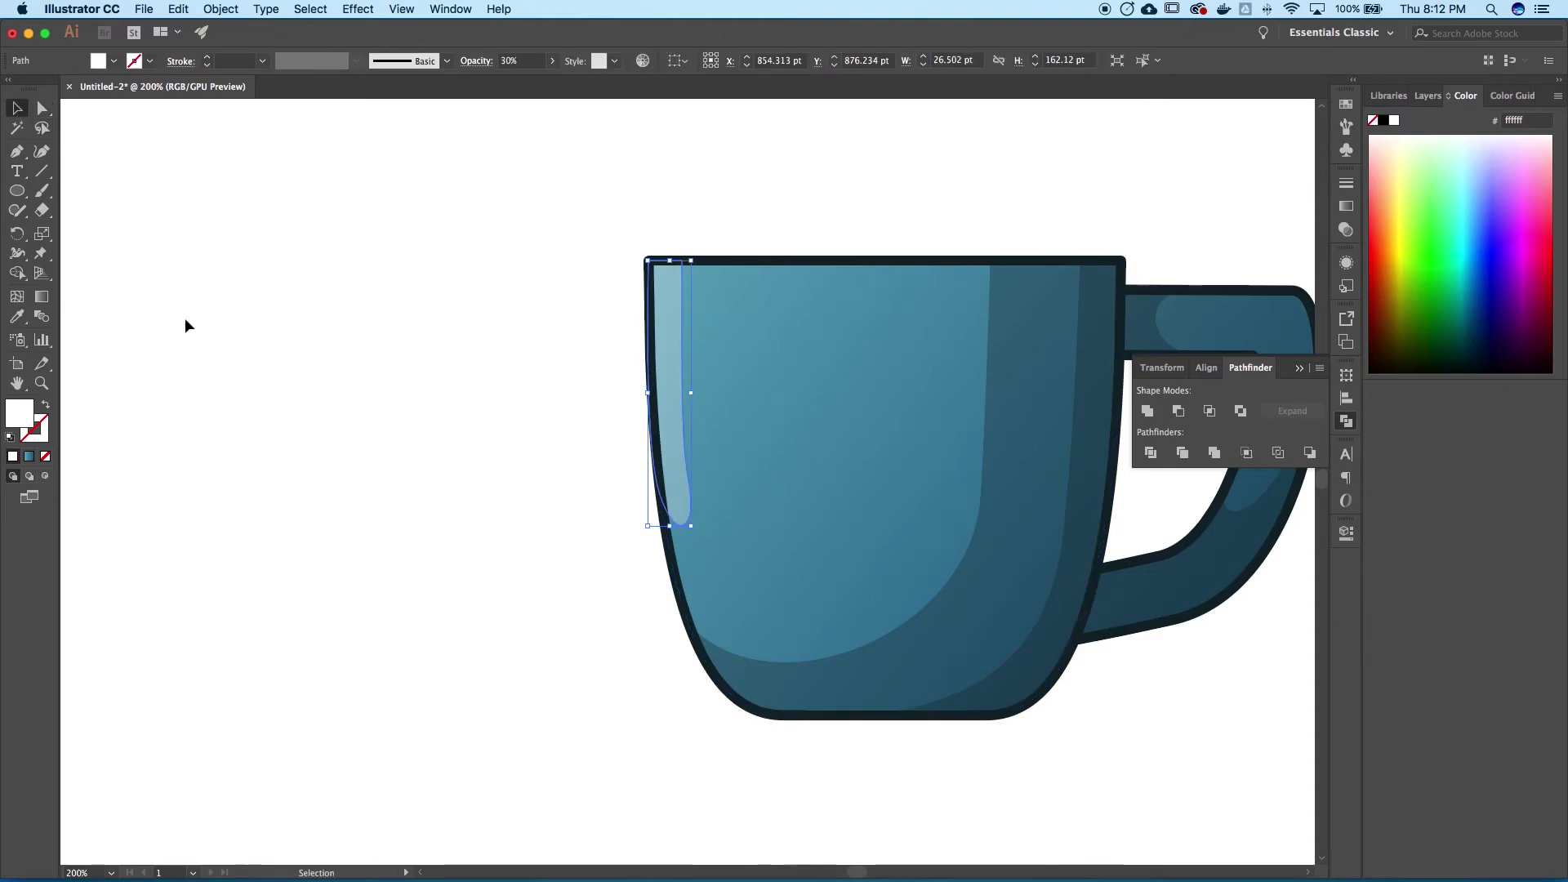
pyautogui.moveTo(16, 210); pyautogui.dragTo(81, 231)
pyautogui.click(35, 108)
pyautogui.click(677, 487)
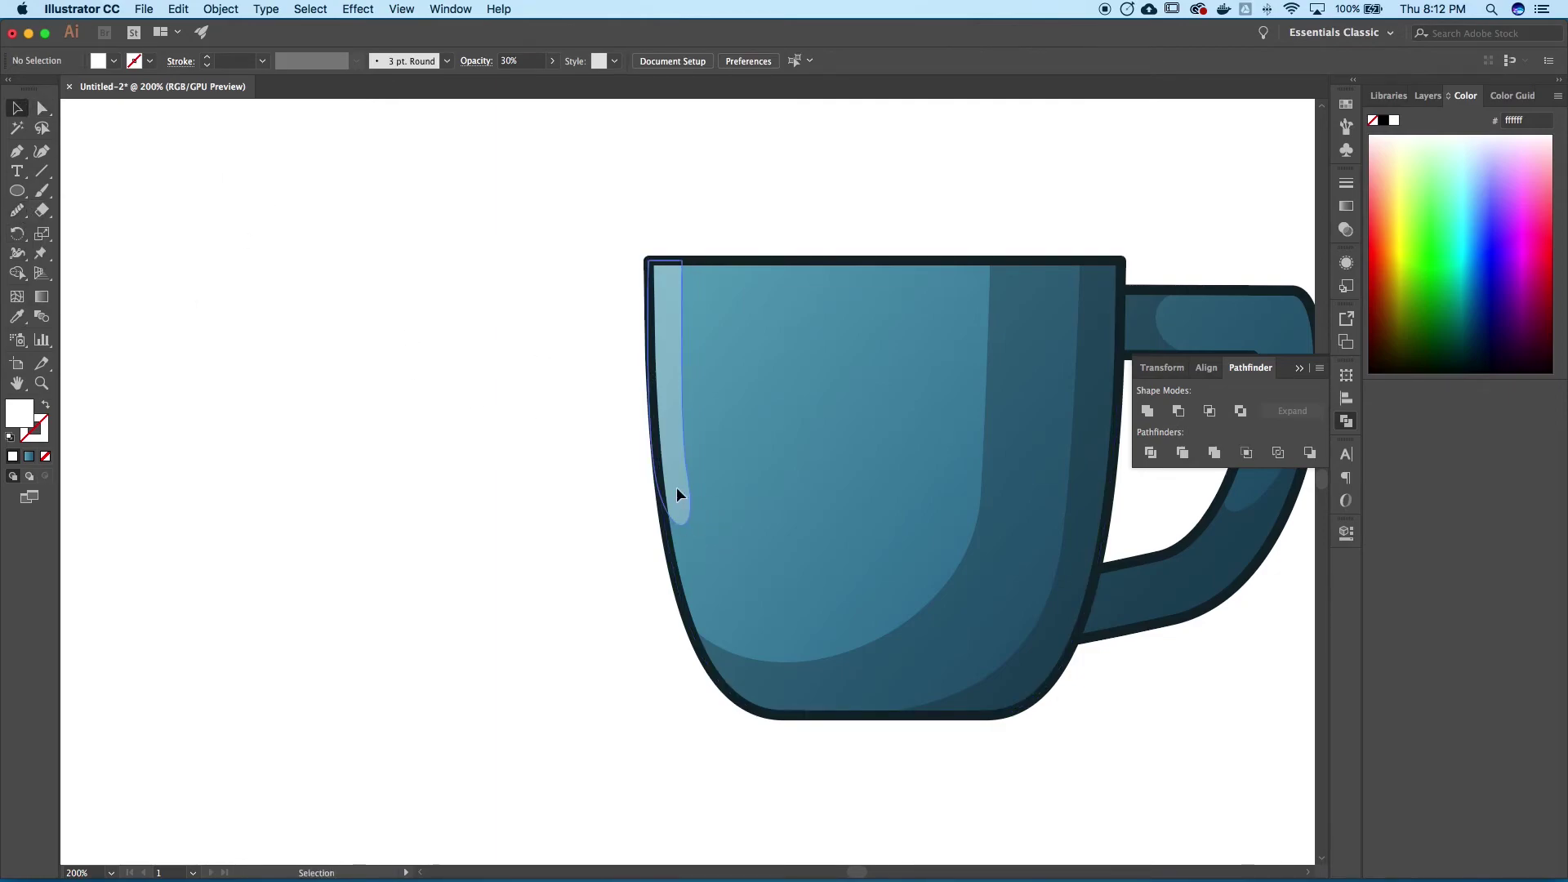
pyautogui.click(20, 211)
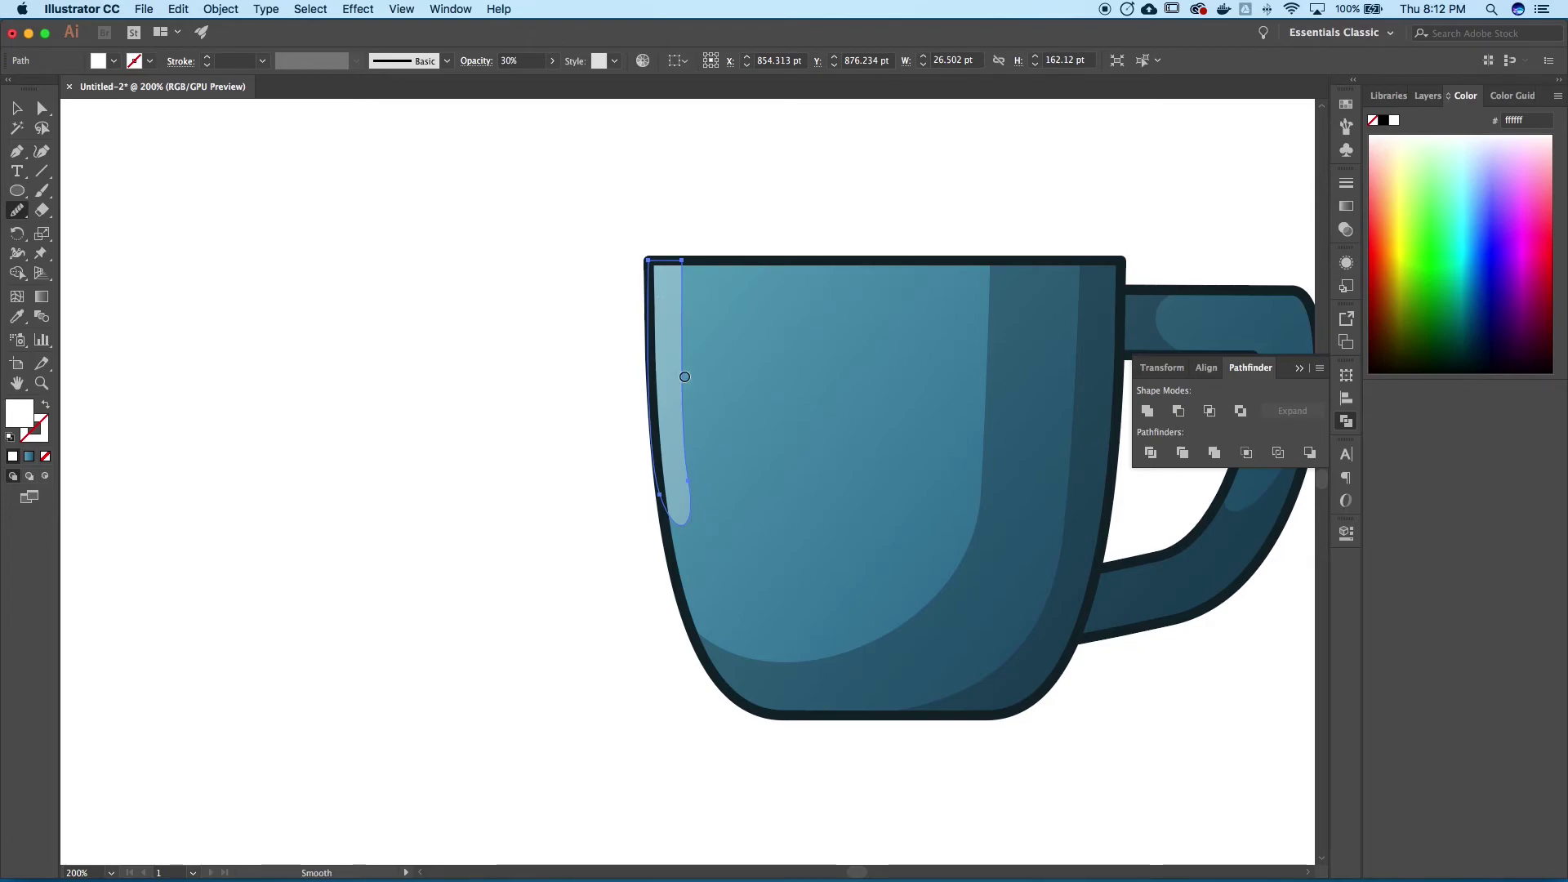
pyautogui.moveTo(677, 523); pyautogui.dragTo(674, 469)
pyautogui.click(17, 108)
pyautogui.click(431, 409)
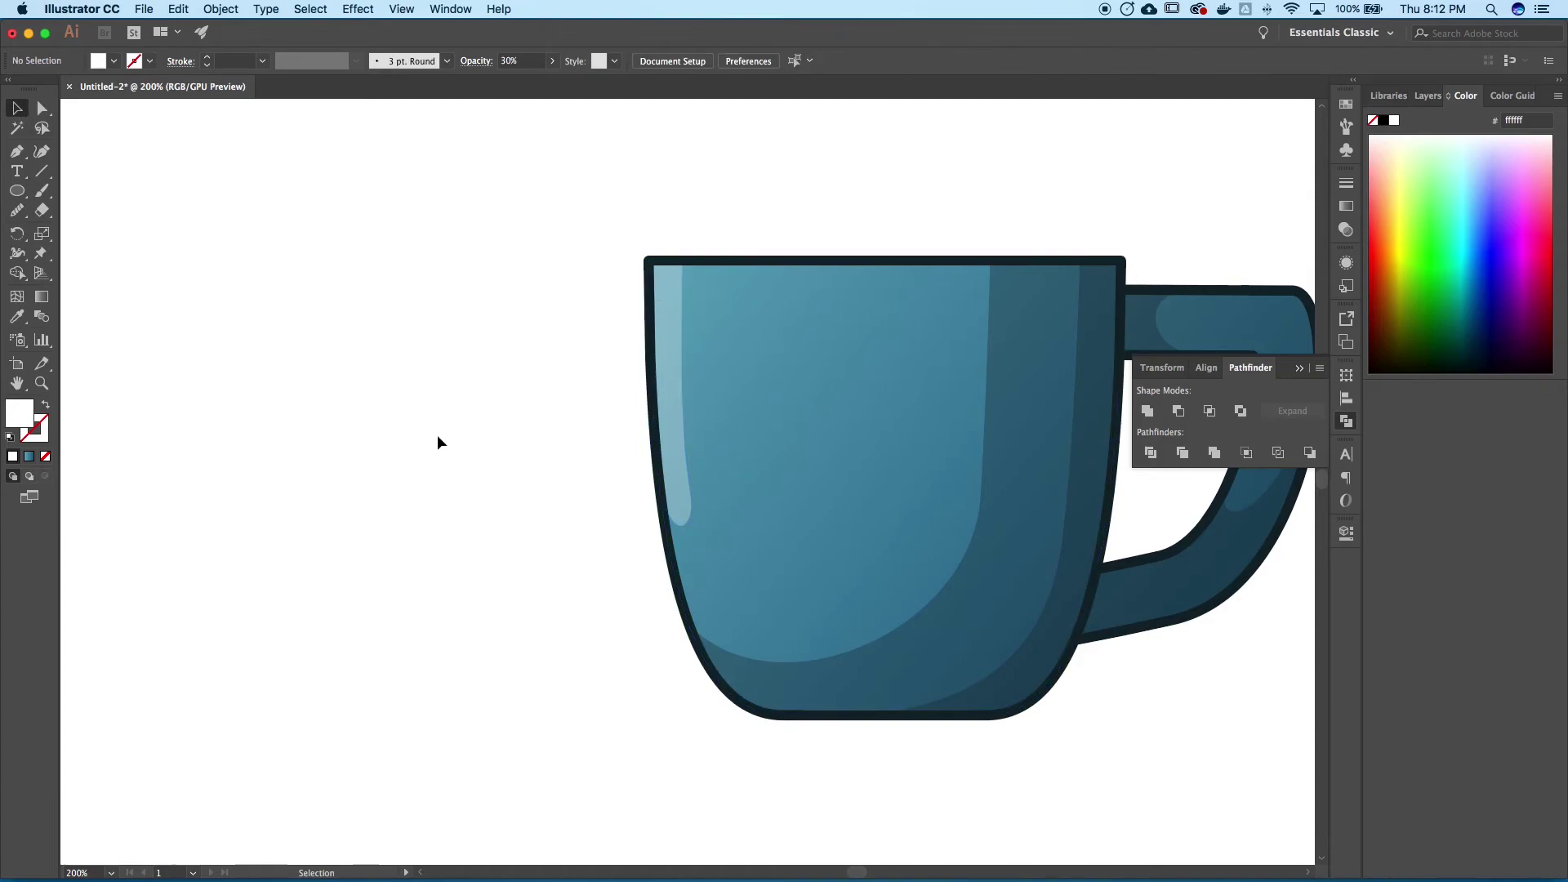
pyautogui.press('super+minus')
pyautogui.press('super+minus')
pyautogui.press('super+minus')
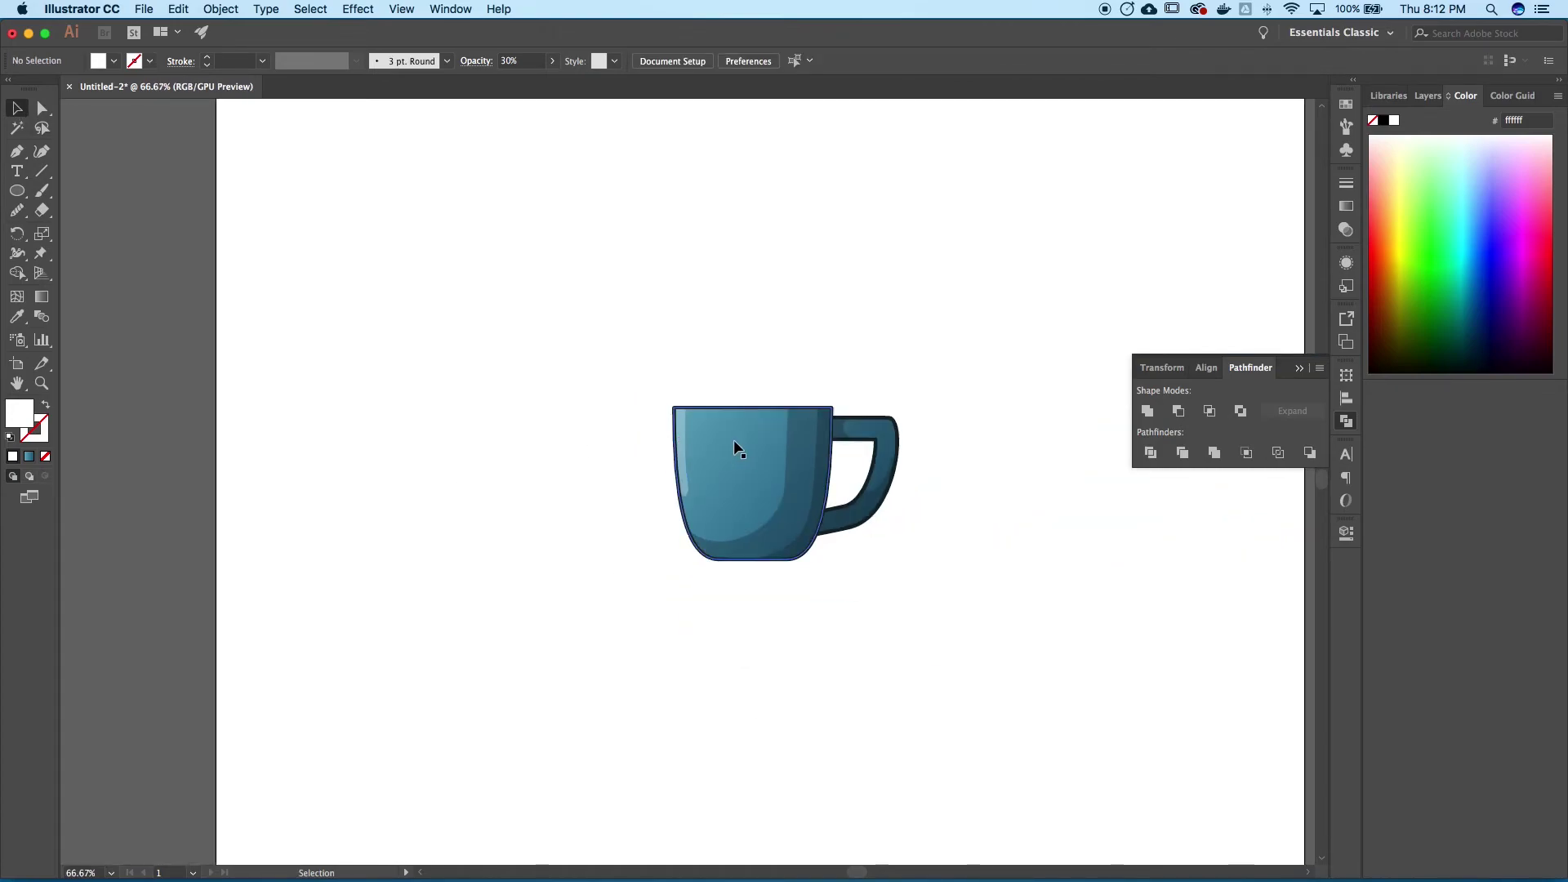
pyautogui.moveTo(868, 380); pyautogui.dragTo(720, 424)
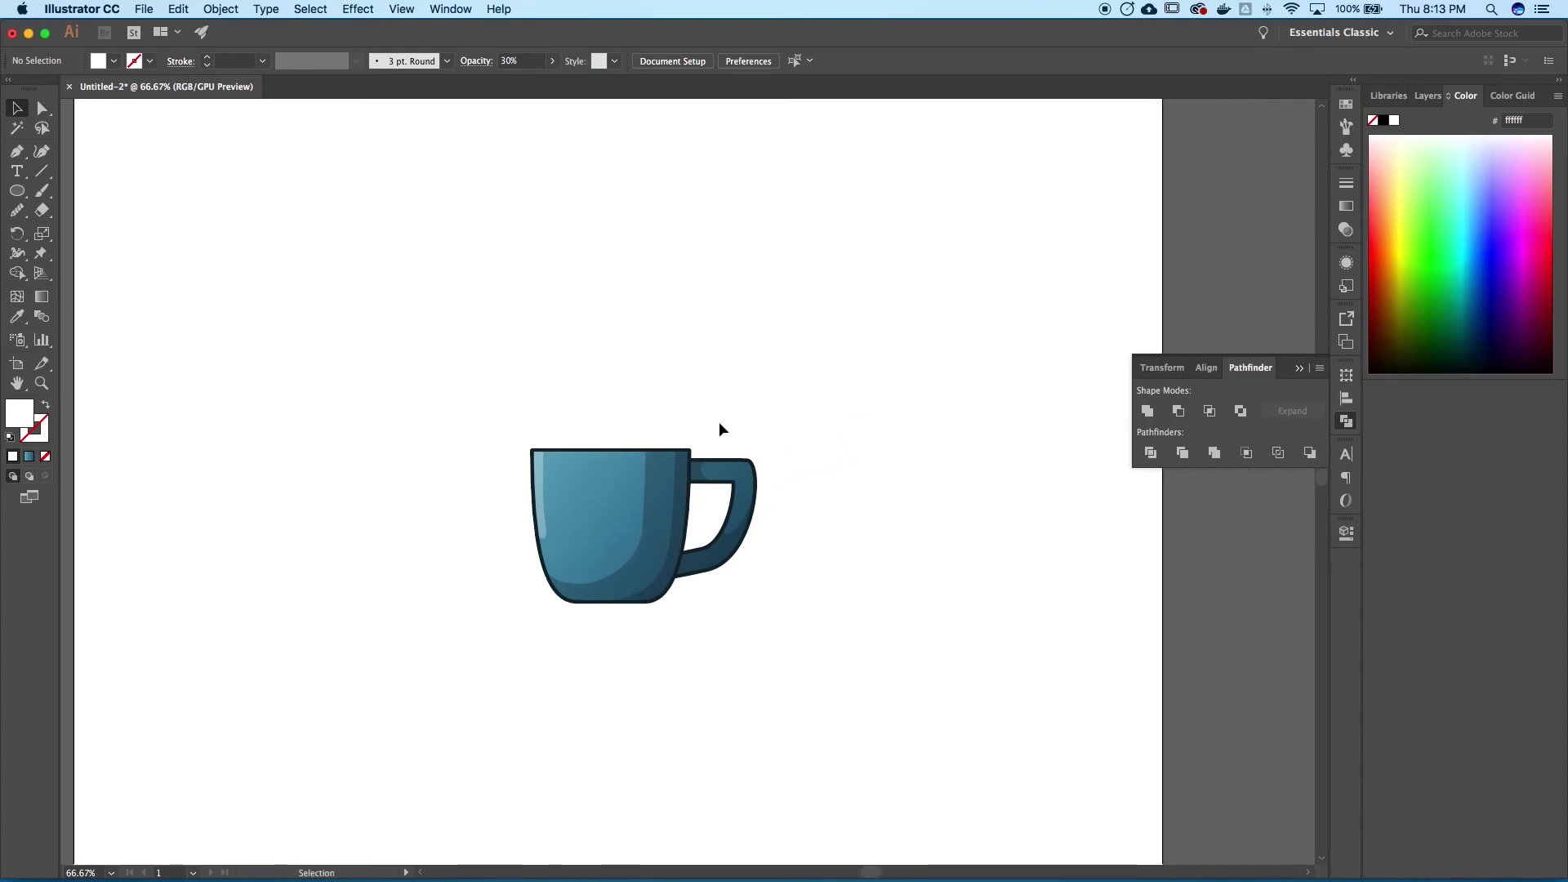
# Draw a curved Pen path about 124 by 90 pt from the cup's bottom edge along the inner edge of the dark shadow
pyautogui.press('super+equal')
pyautogui.moveTo(711, 434); pyautogui.dragTo(802, 435)
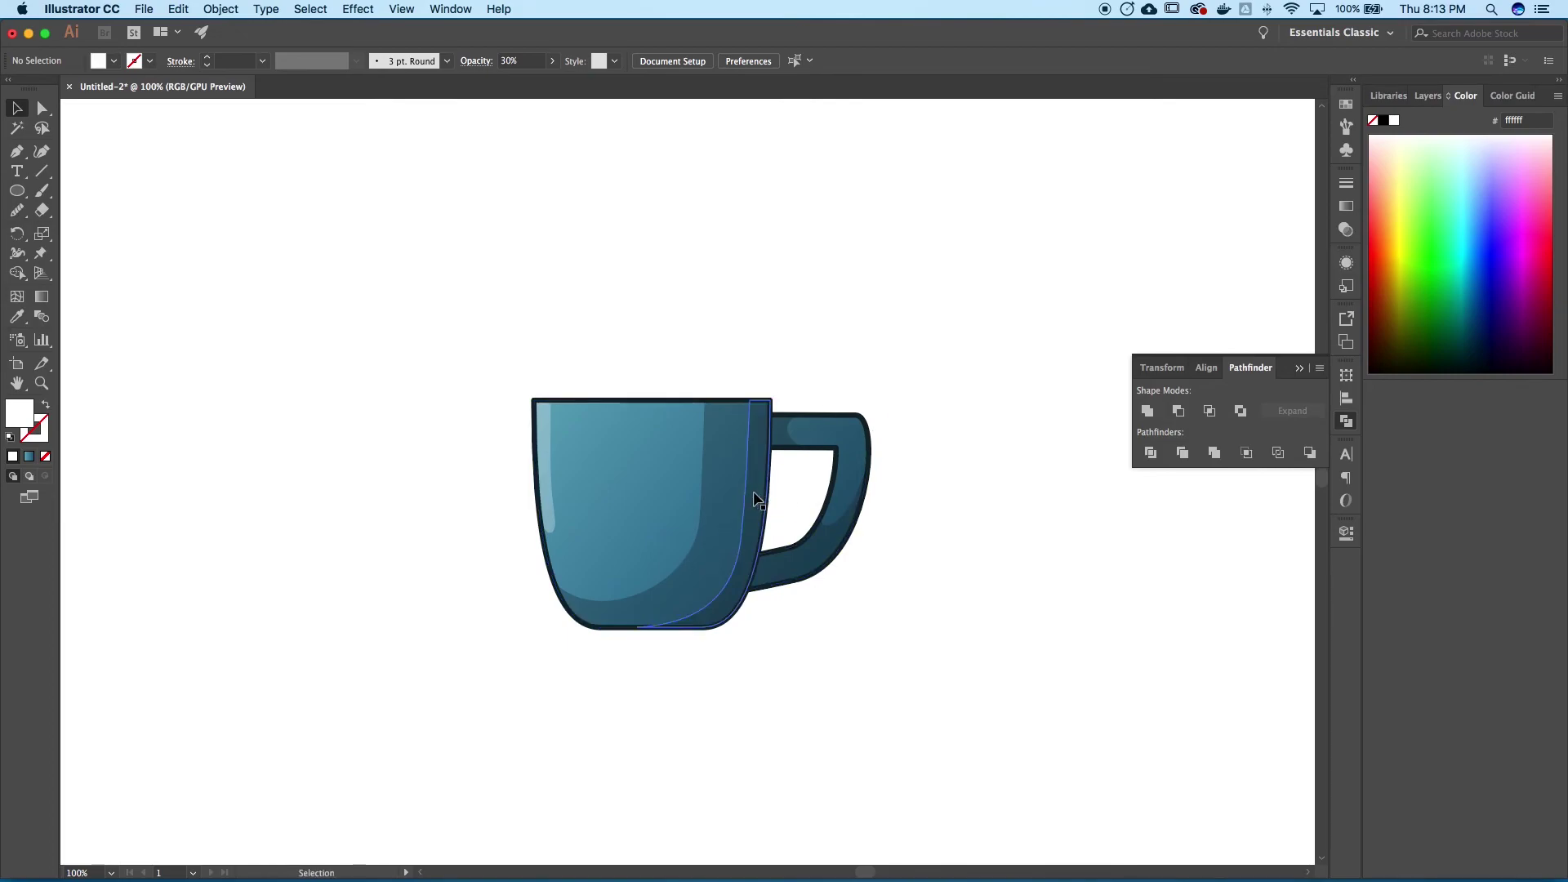
pyautogui.moveTo(657, 588); pyautogui.dragTo(621, 526)
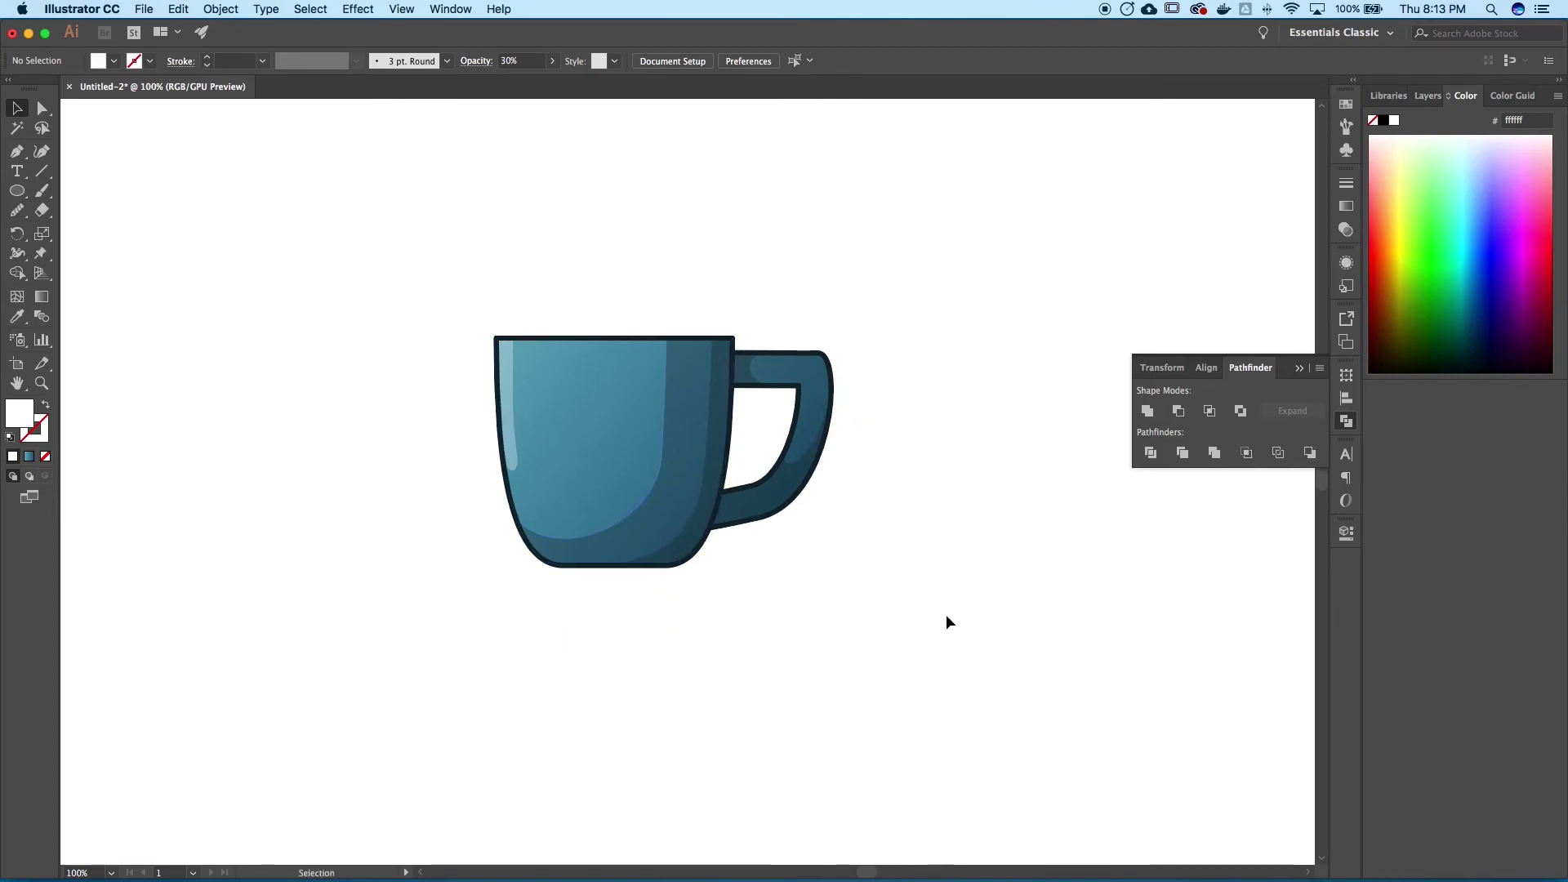
pyautogui.press('super+equal')
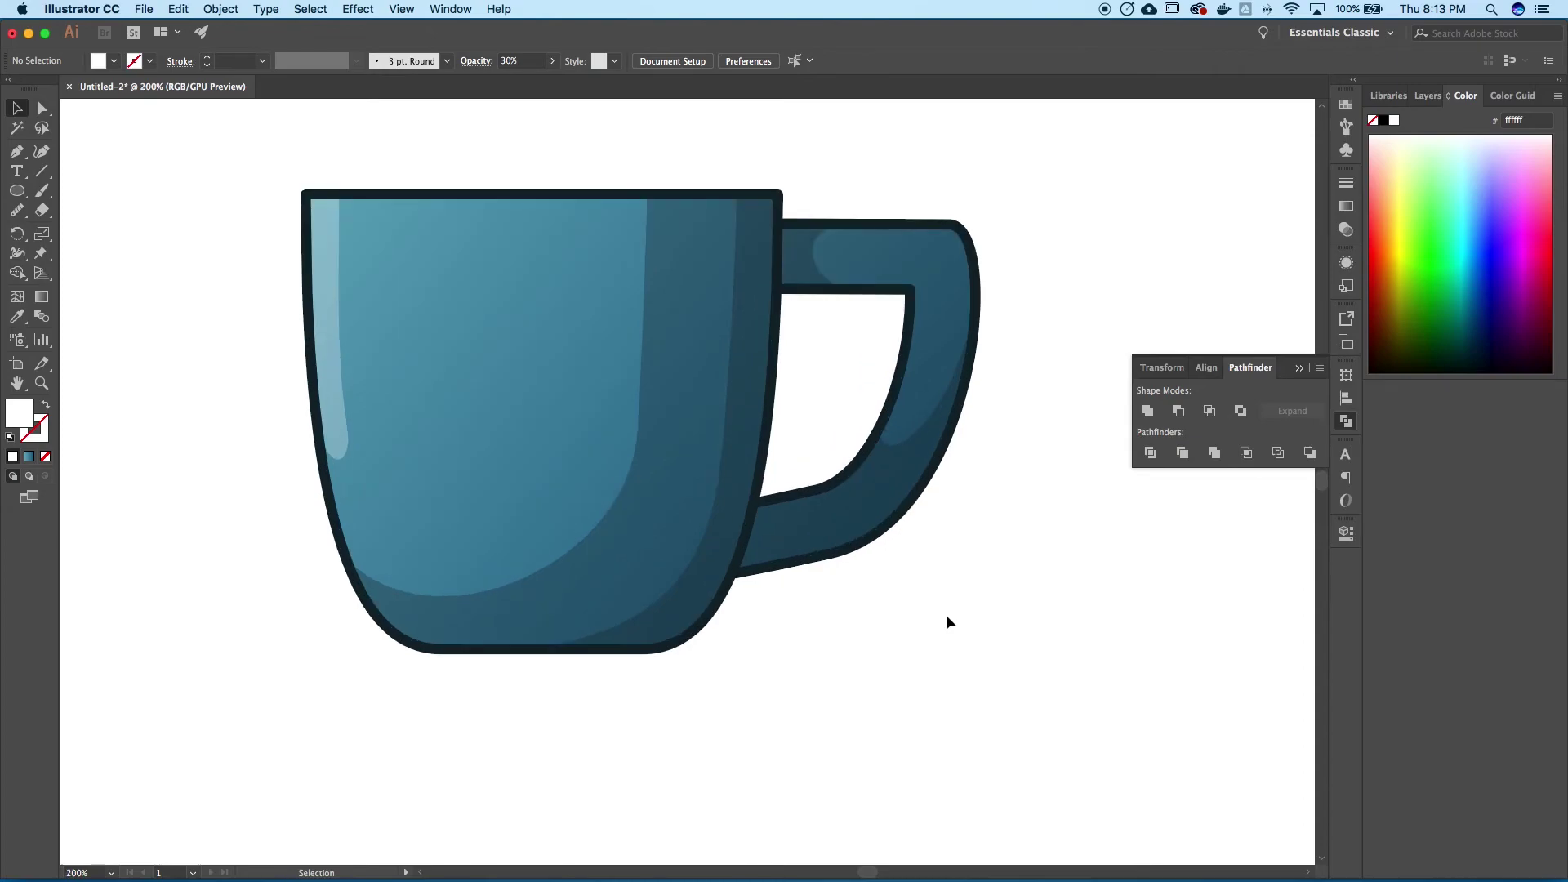
pyautogui.click(21, 157)
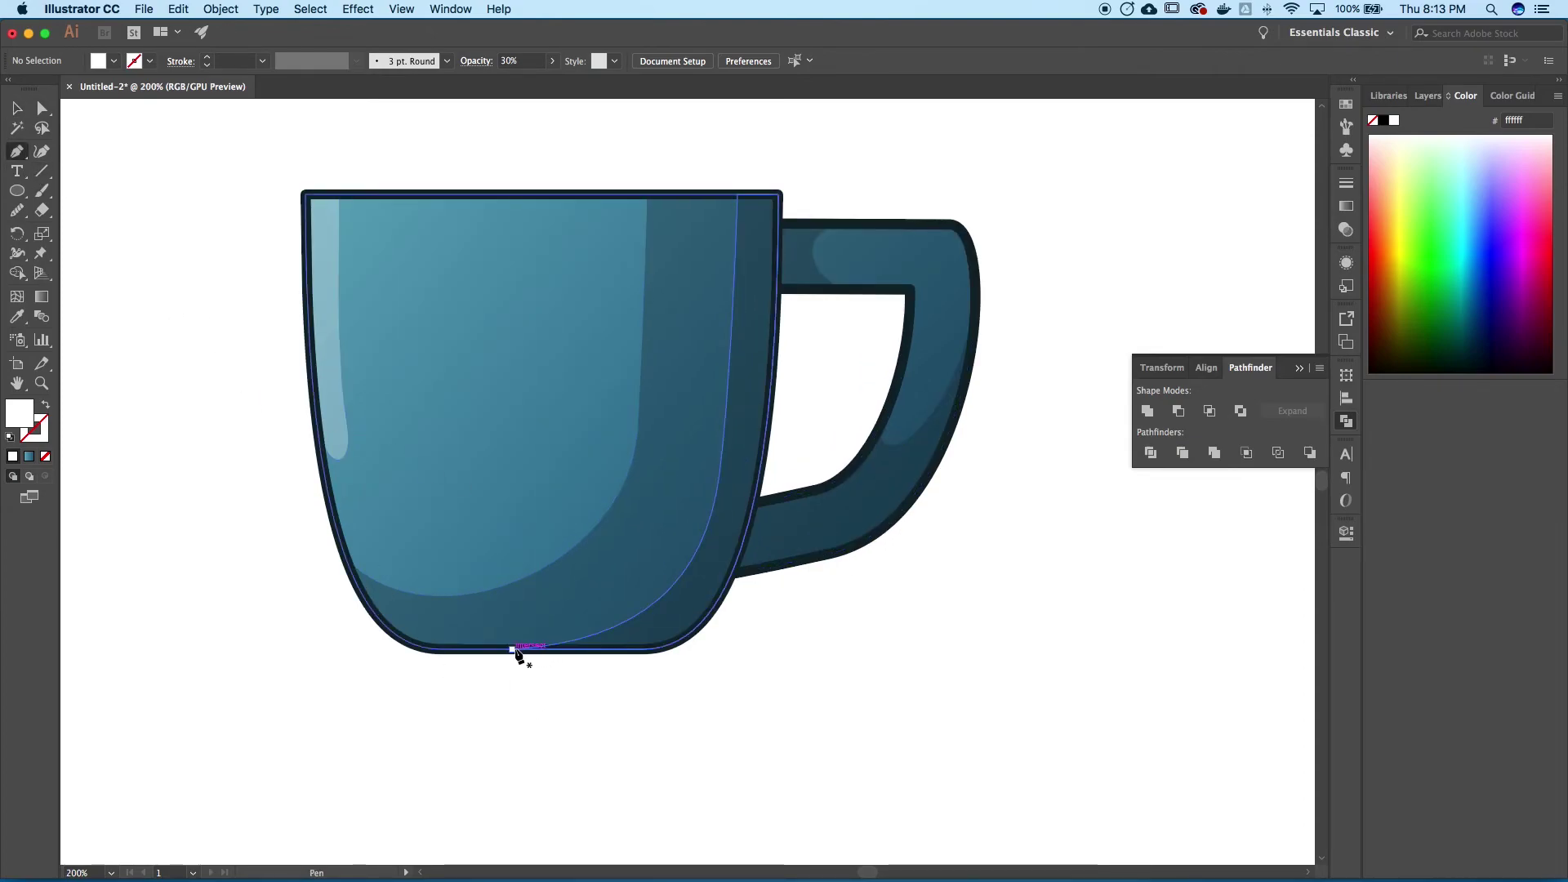
pyautogui.moveTo(512, 650); pyautogui.dragTo(578, 651)
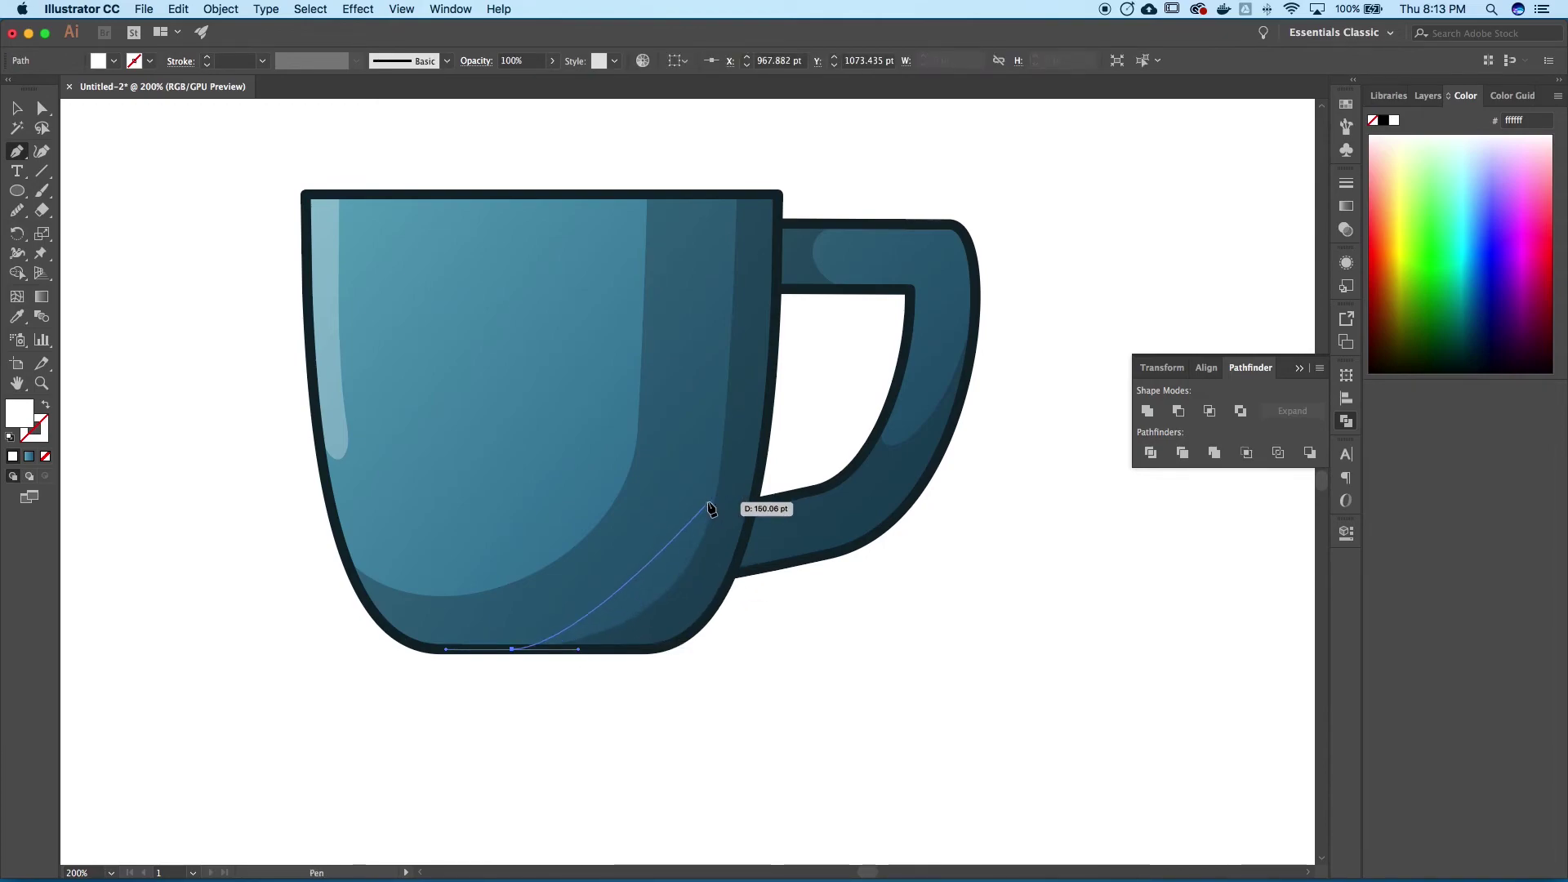
pyautogui.moveTo(717, 500); pyautogui.dragTo(733, 394)
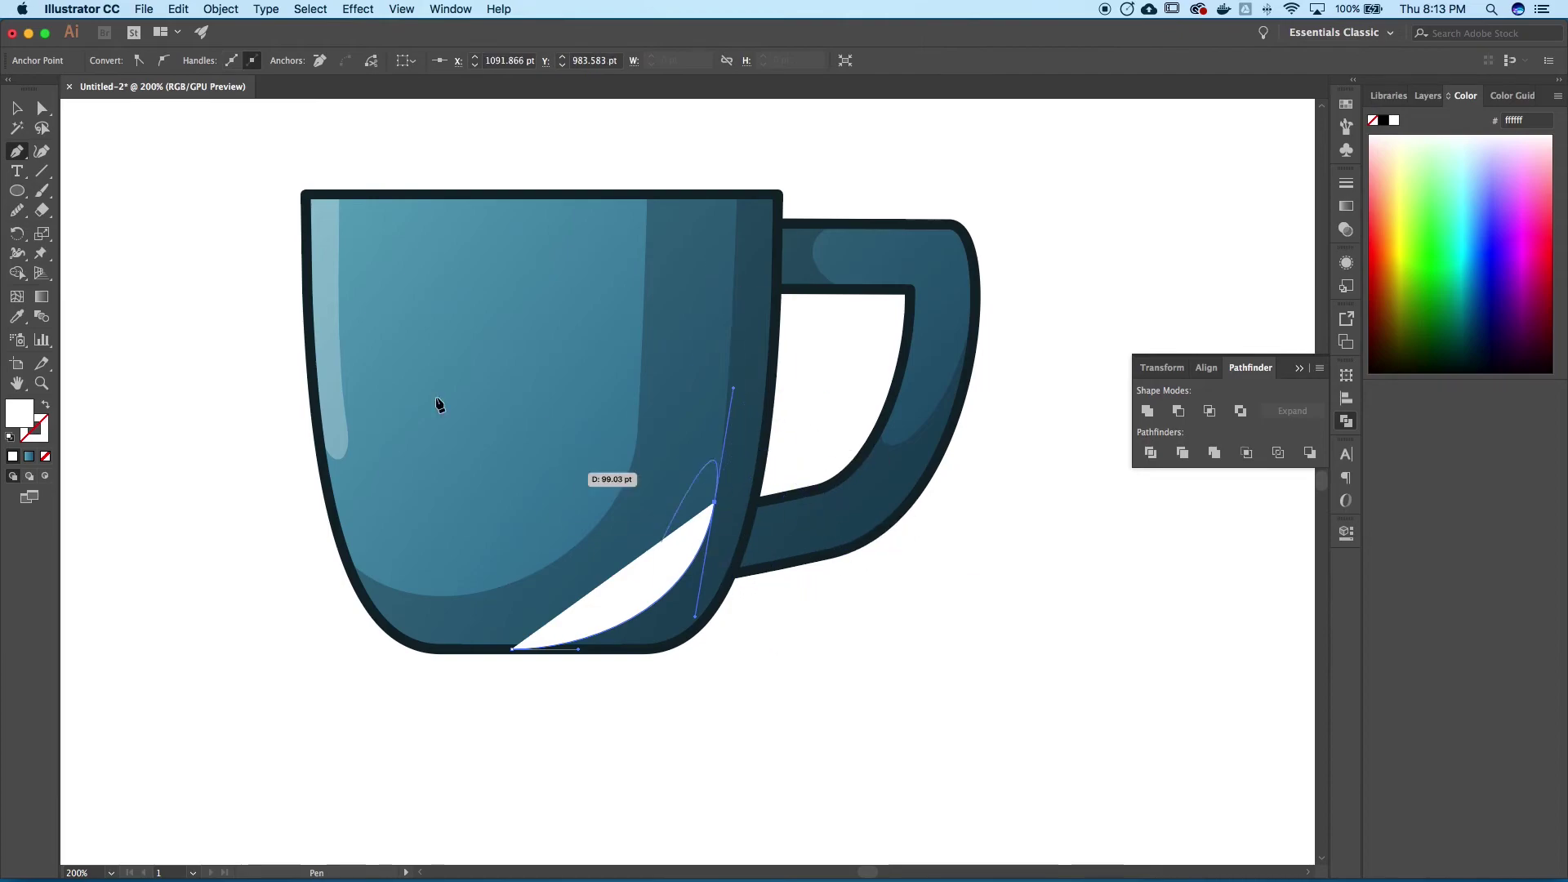
pyautogui.click(16, 107)
pyautogui.click(169, 326)
pyautogui.click(641, 601)
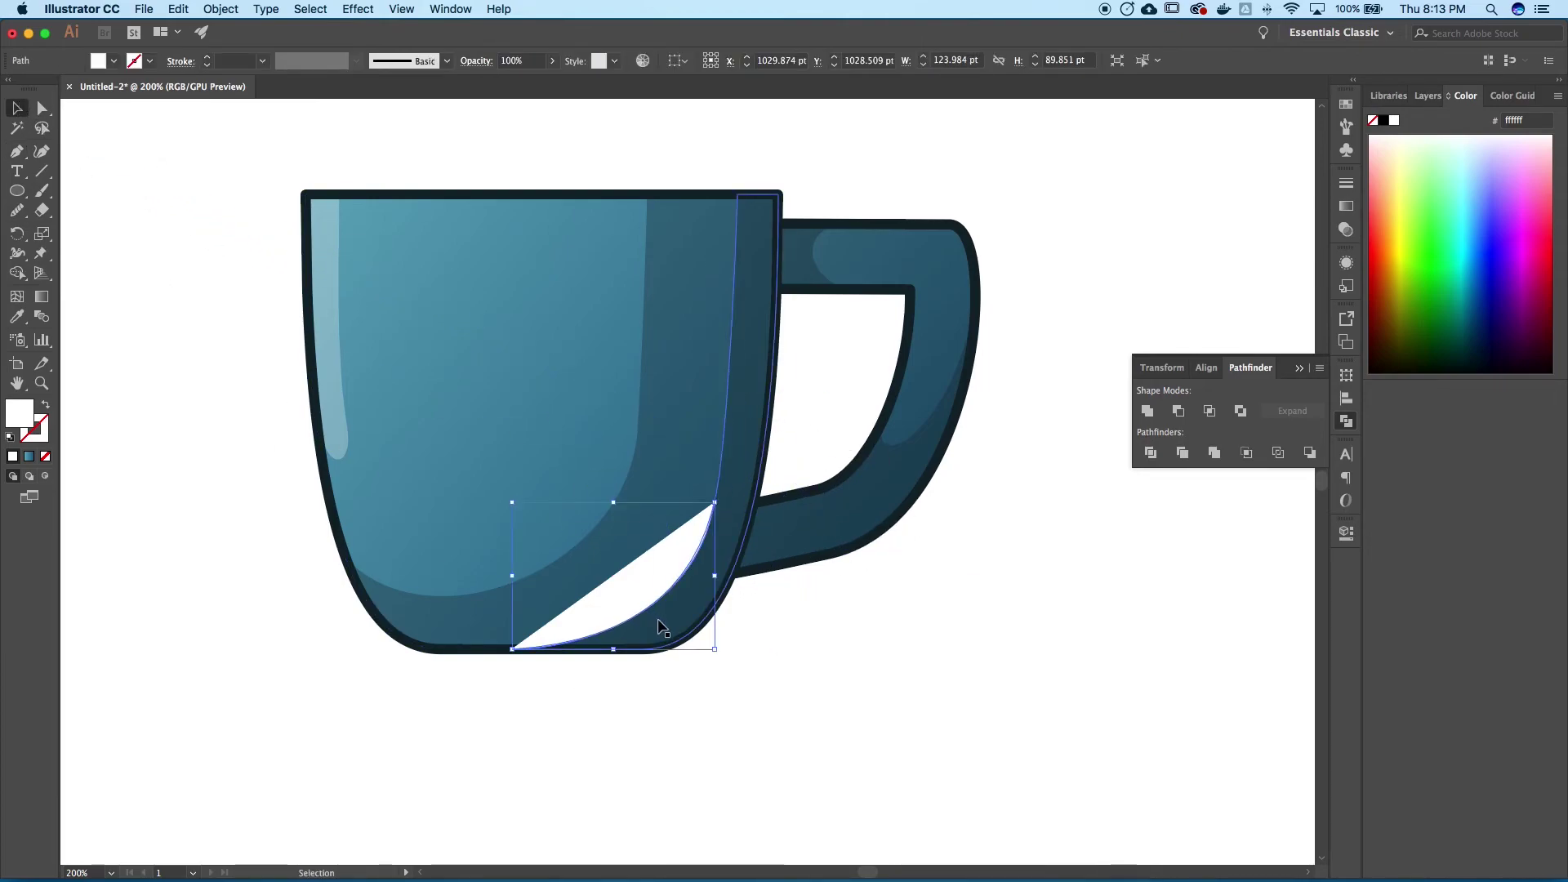
# Copy the cup outline's dark 6 px stroke and empty fill onto the new curve with the Eyedropper
pyautogui.press('i')
pyautogui.click(519, 190)
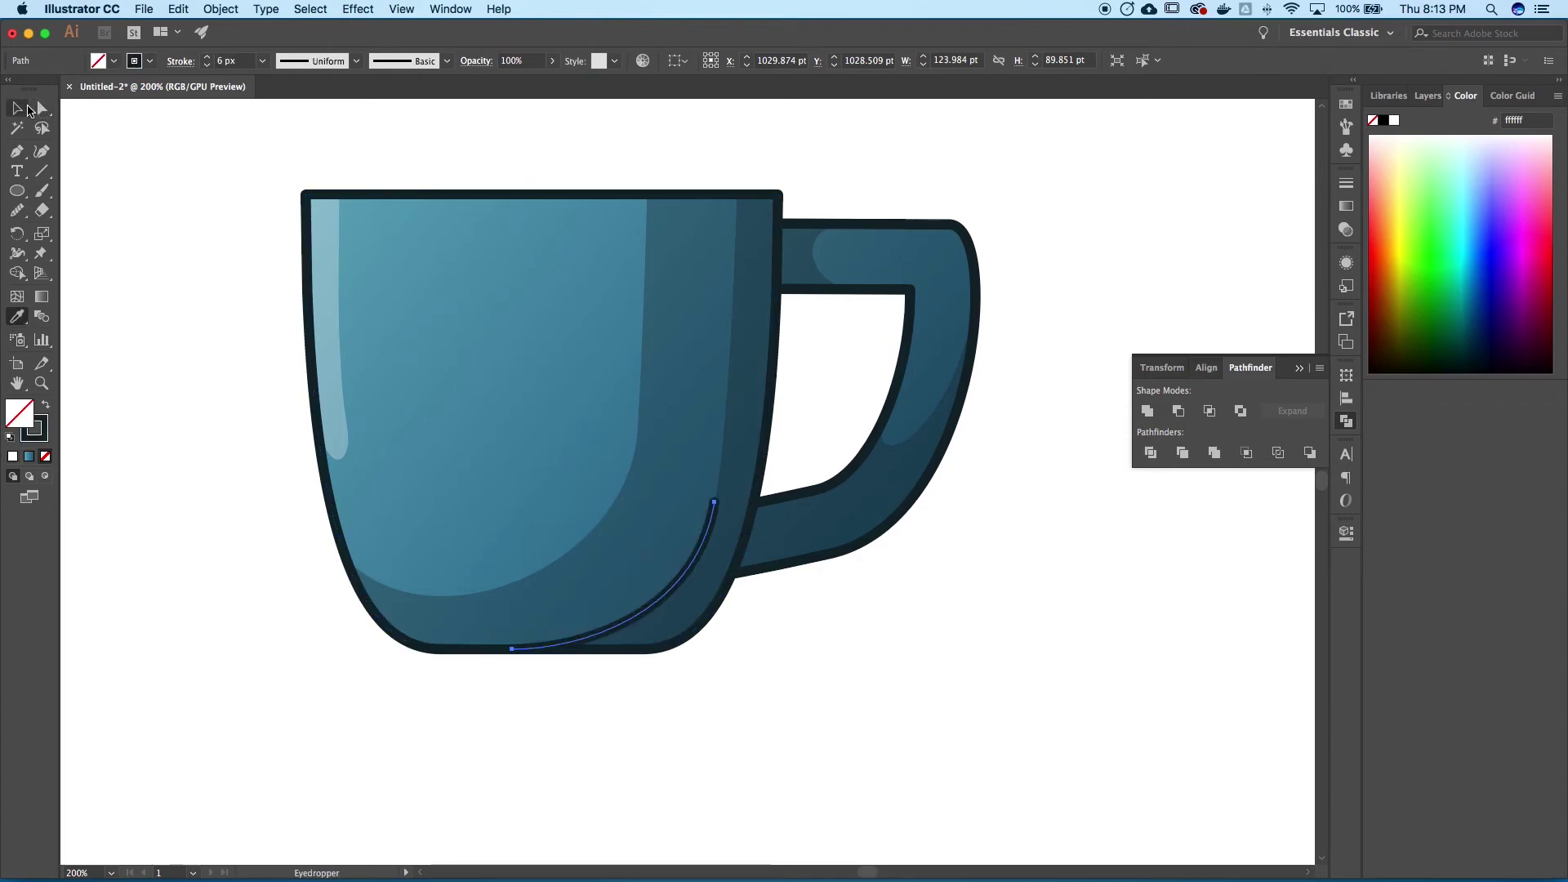
pyautogui.click(17, 108)
pyautogui.click(170, 360)
pyautogui.click(654, 609)
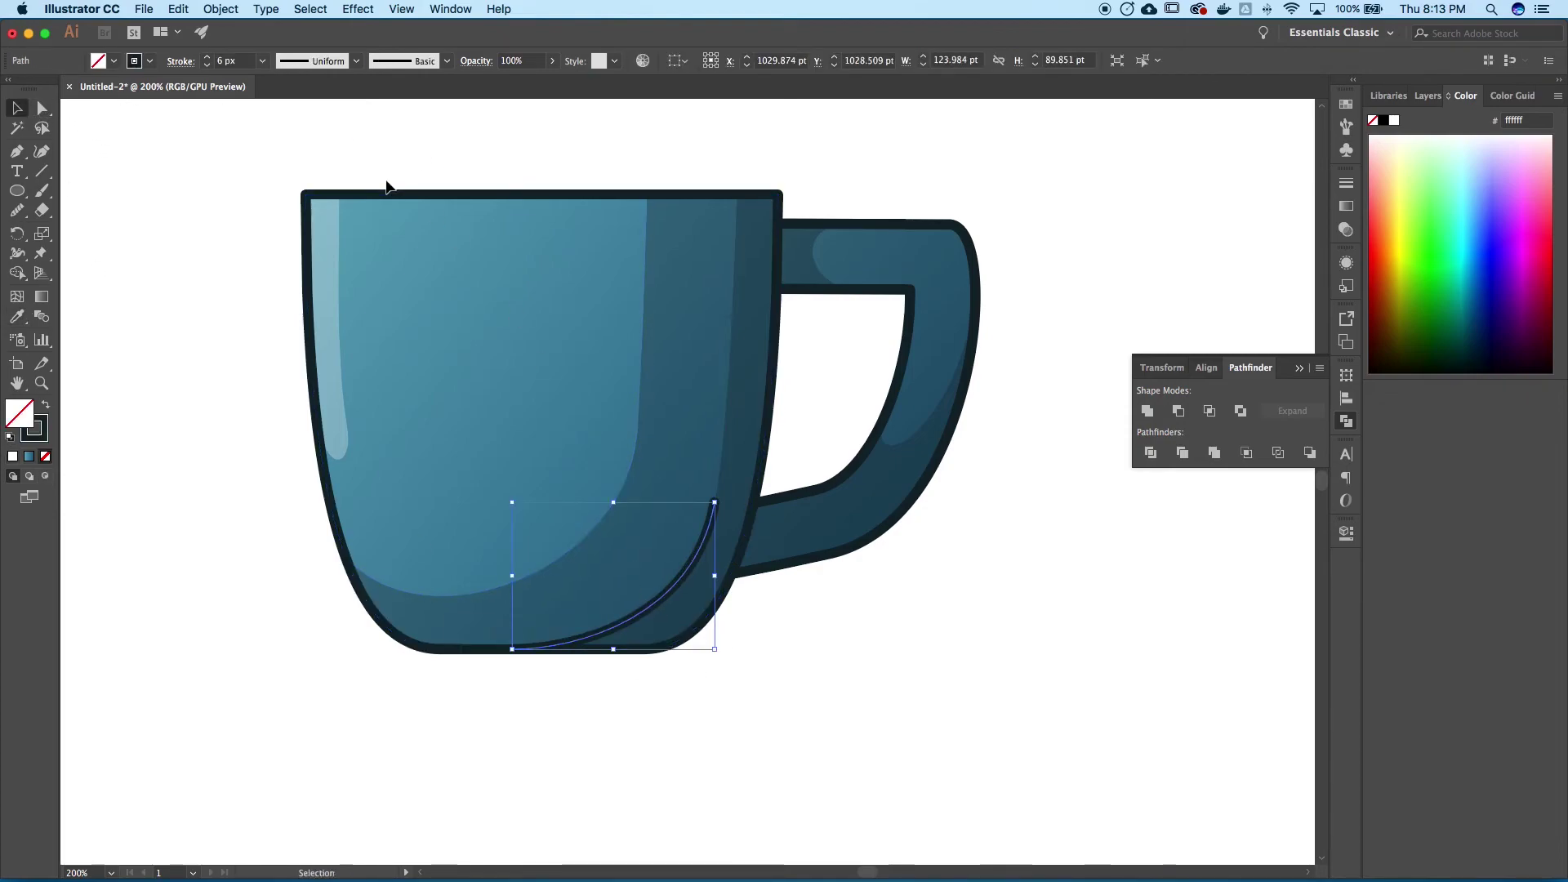
# Apply the triangular tapering width profile to the curved line on the lower cup body
pyautogui.click(315, 70)
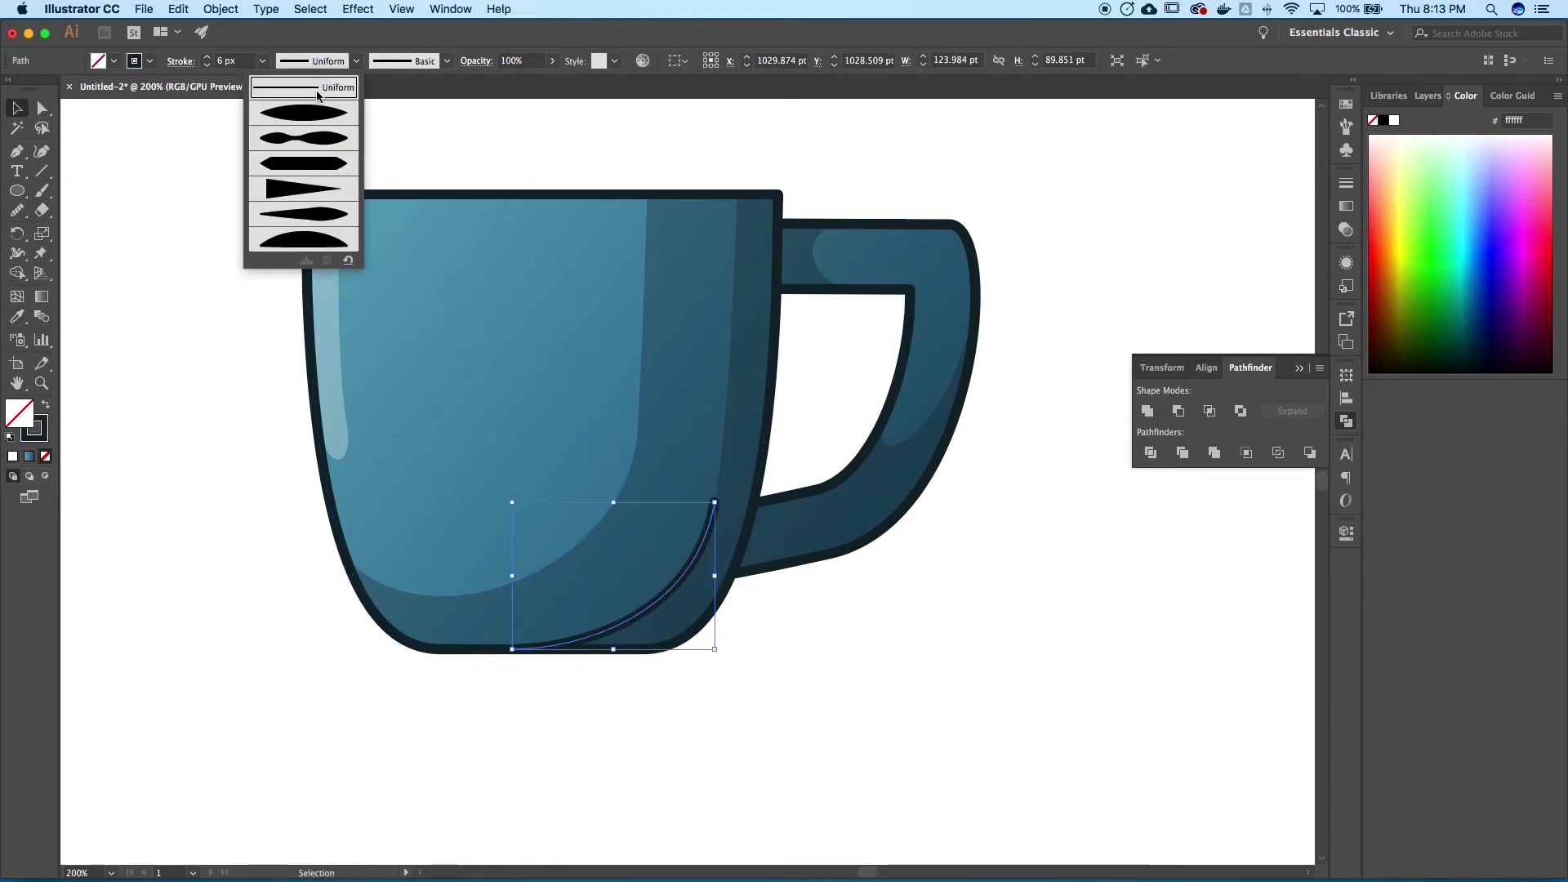
pyautogui.click(329, 193)
pyautogui.click(278, 720)
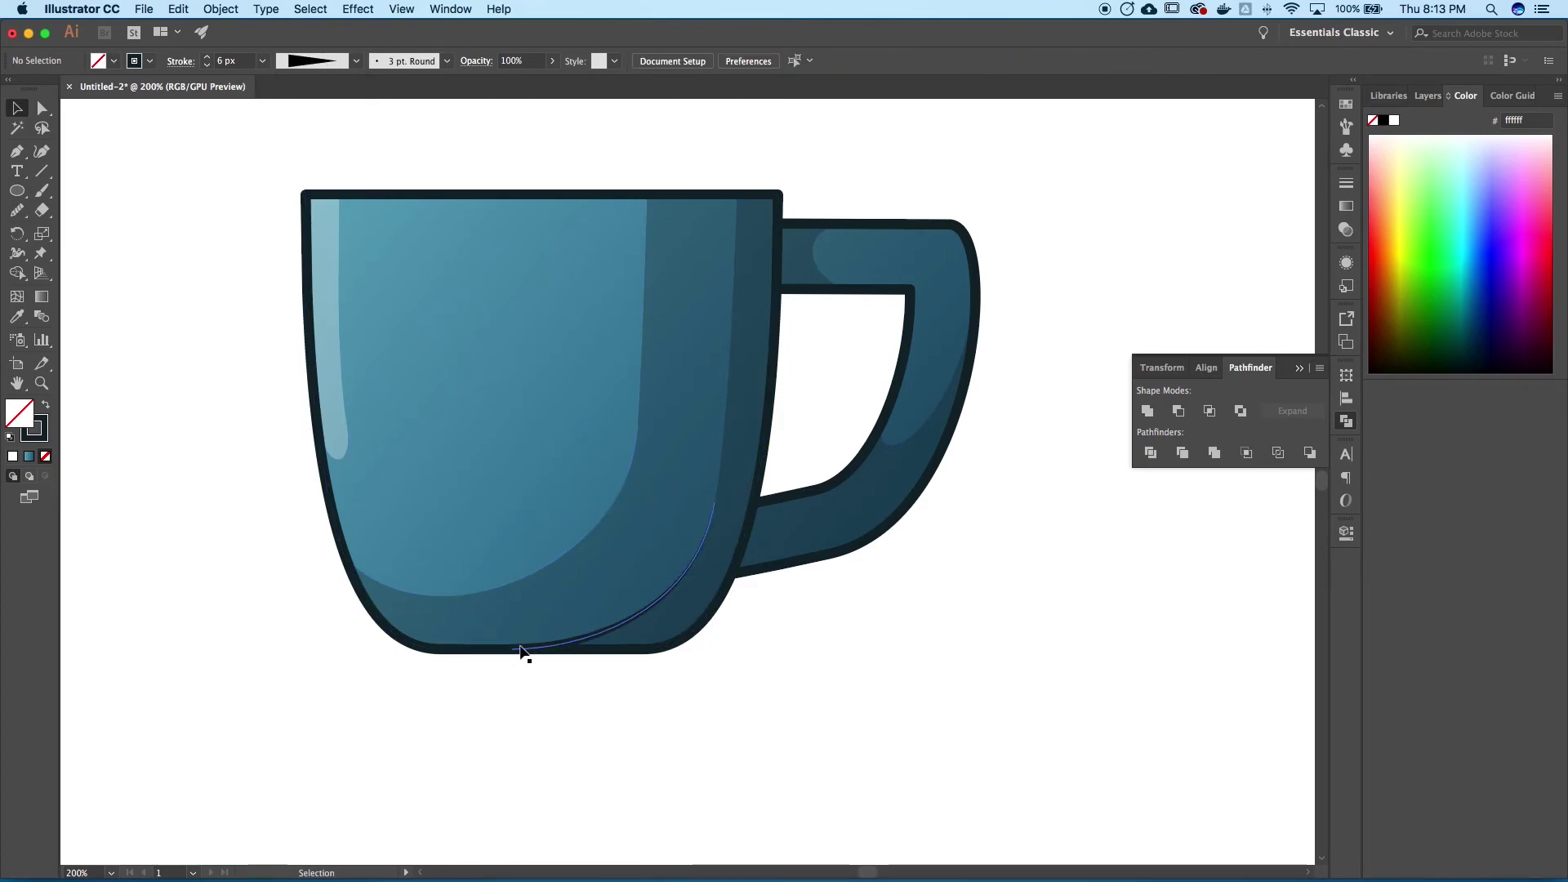
pyautogui.click(611, 643)
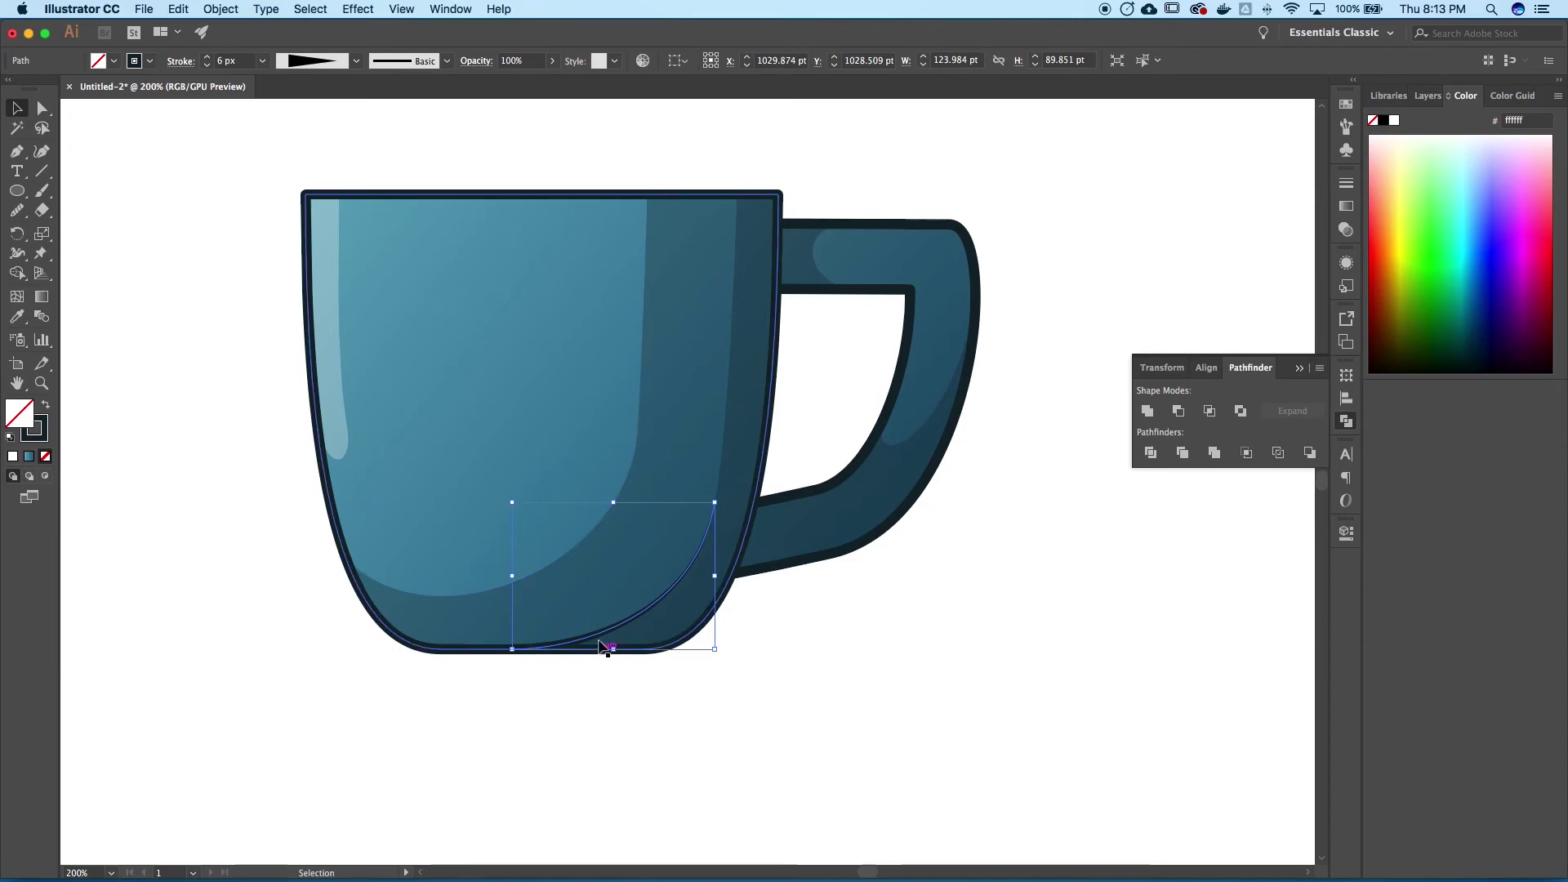
pyautogui.click(18, 256)
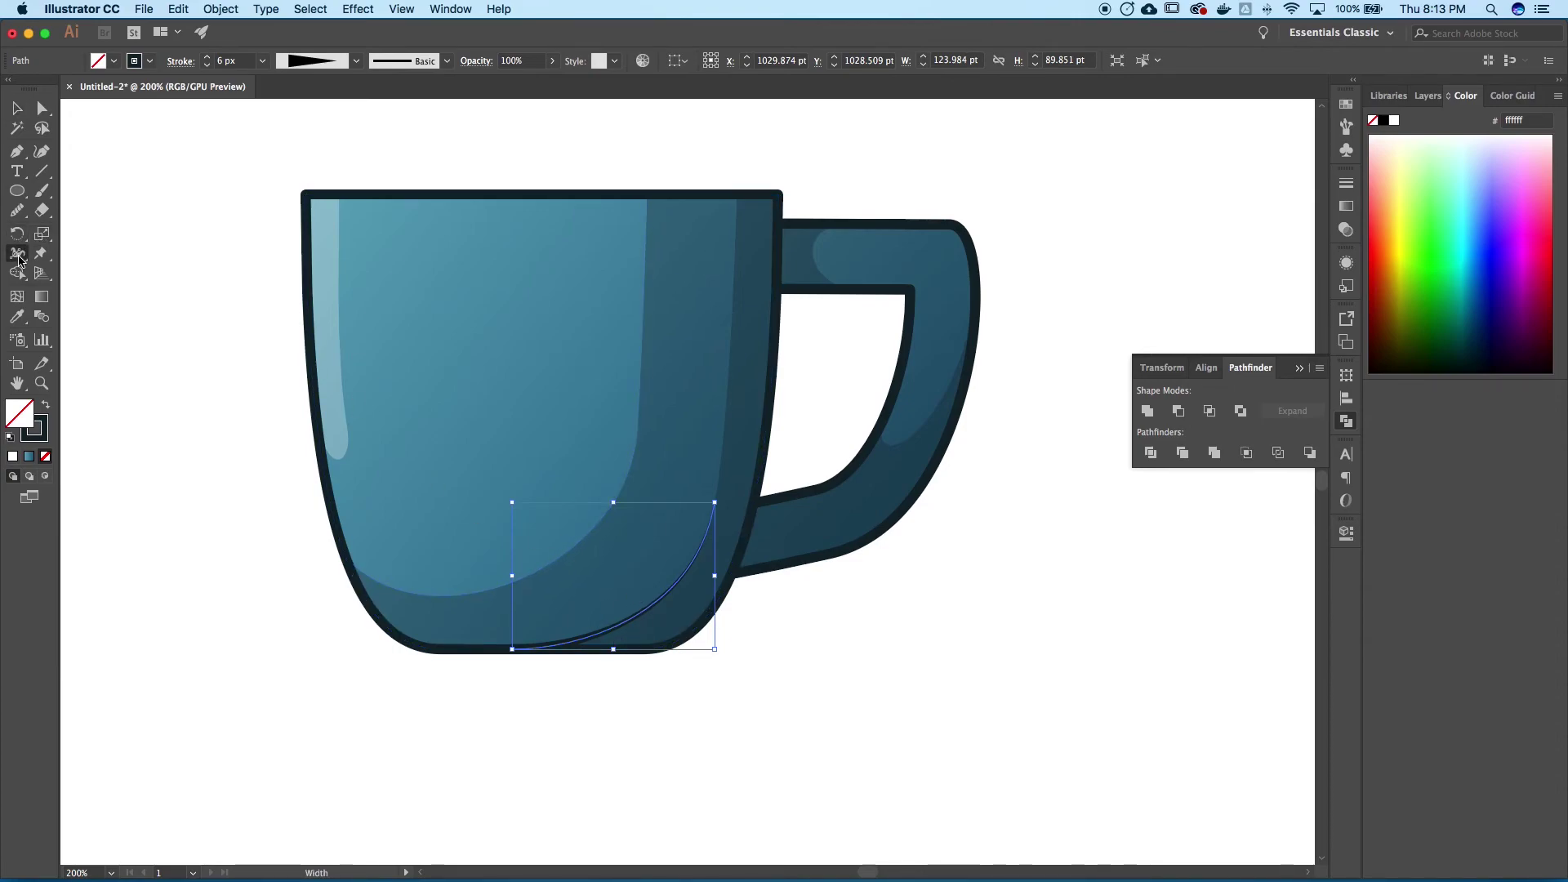
pyautogui.moveTo(663, 602)
pyautogui.mouseDown()
pyautogui.moveTo(702, 625)
pyautogui.moveTo(675, 603)
pyautogui.moveTo(689, 557)
pyautogui.moveTo(668, 536)
pyautogui.moveTo(707, 562)
pyautogui.moveTo(693, 539)
pyautogui.moveTo(702, 564)
pyautogui.moveTo(798, 560)
pyautogui.moveTo(800, 580)
pyautogui.mouseUp()
pyautogui.press('super+z')
pyautogui.press('super+z')
pyautogui.press('super+z')
pyautogui.press('super+z')
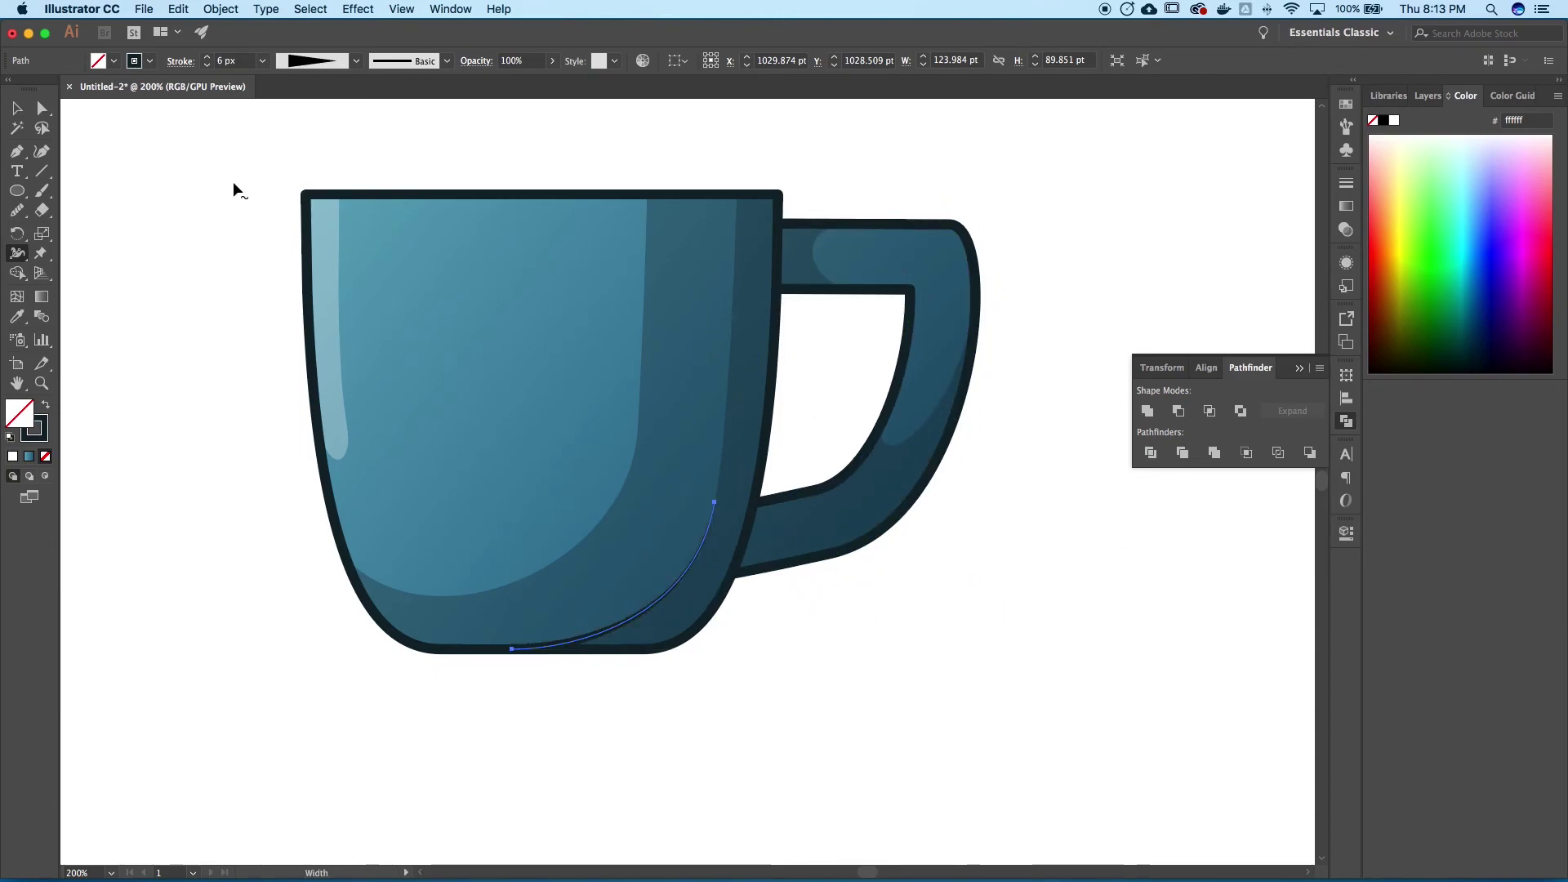
pyautogui.click(17, 108)
pyautogui.click(151, 371)
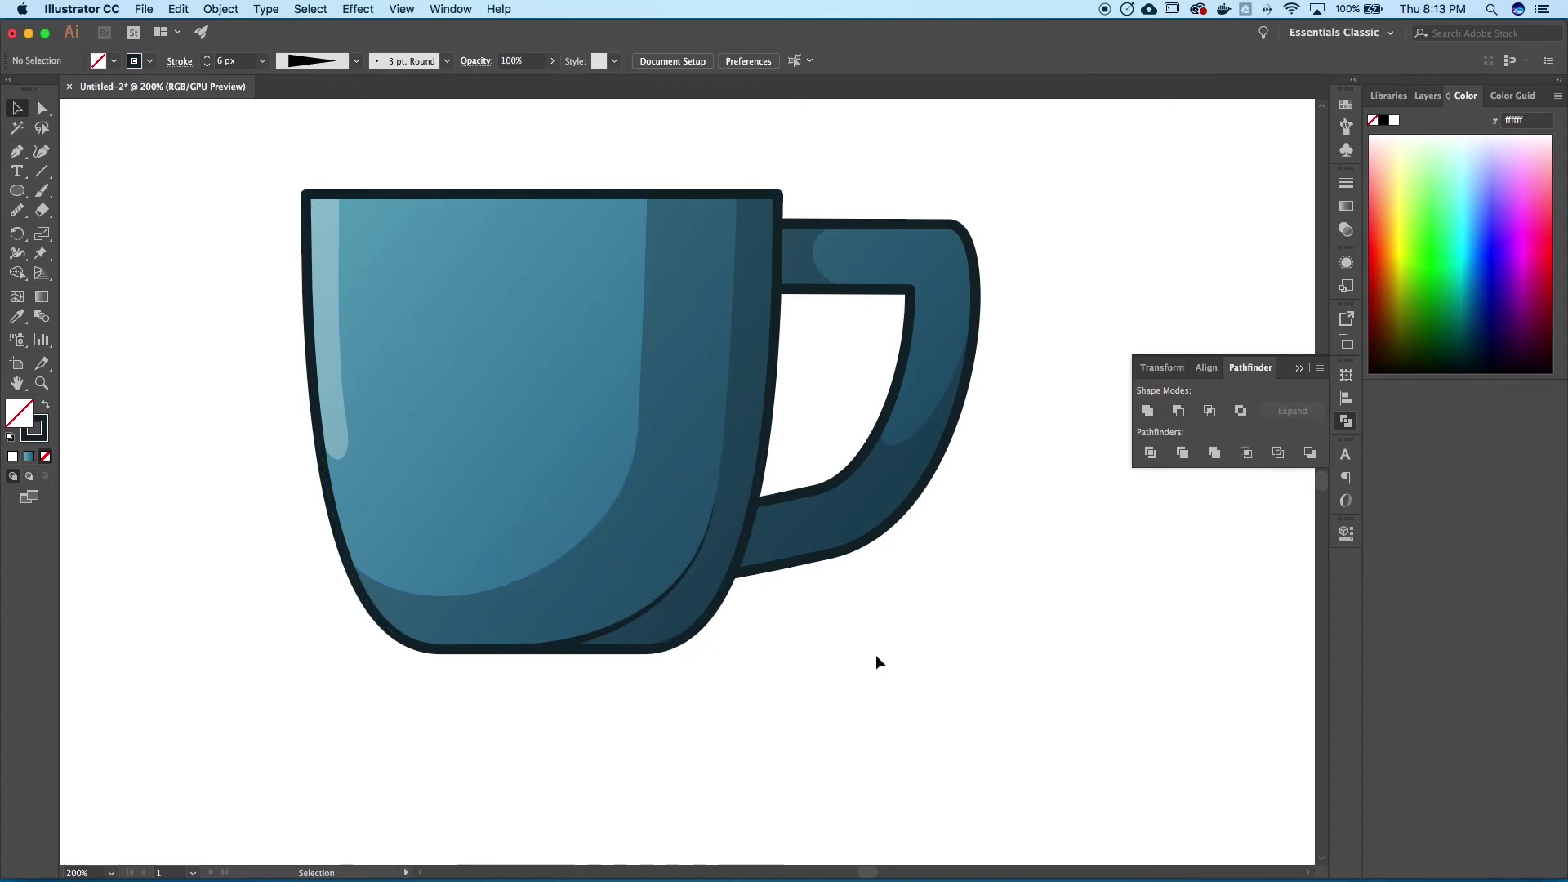
# Widen the middle of the tapered curve to about 4.76 pt with the Width tool
pyautogui.click(660, 615)
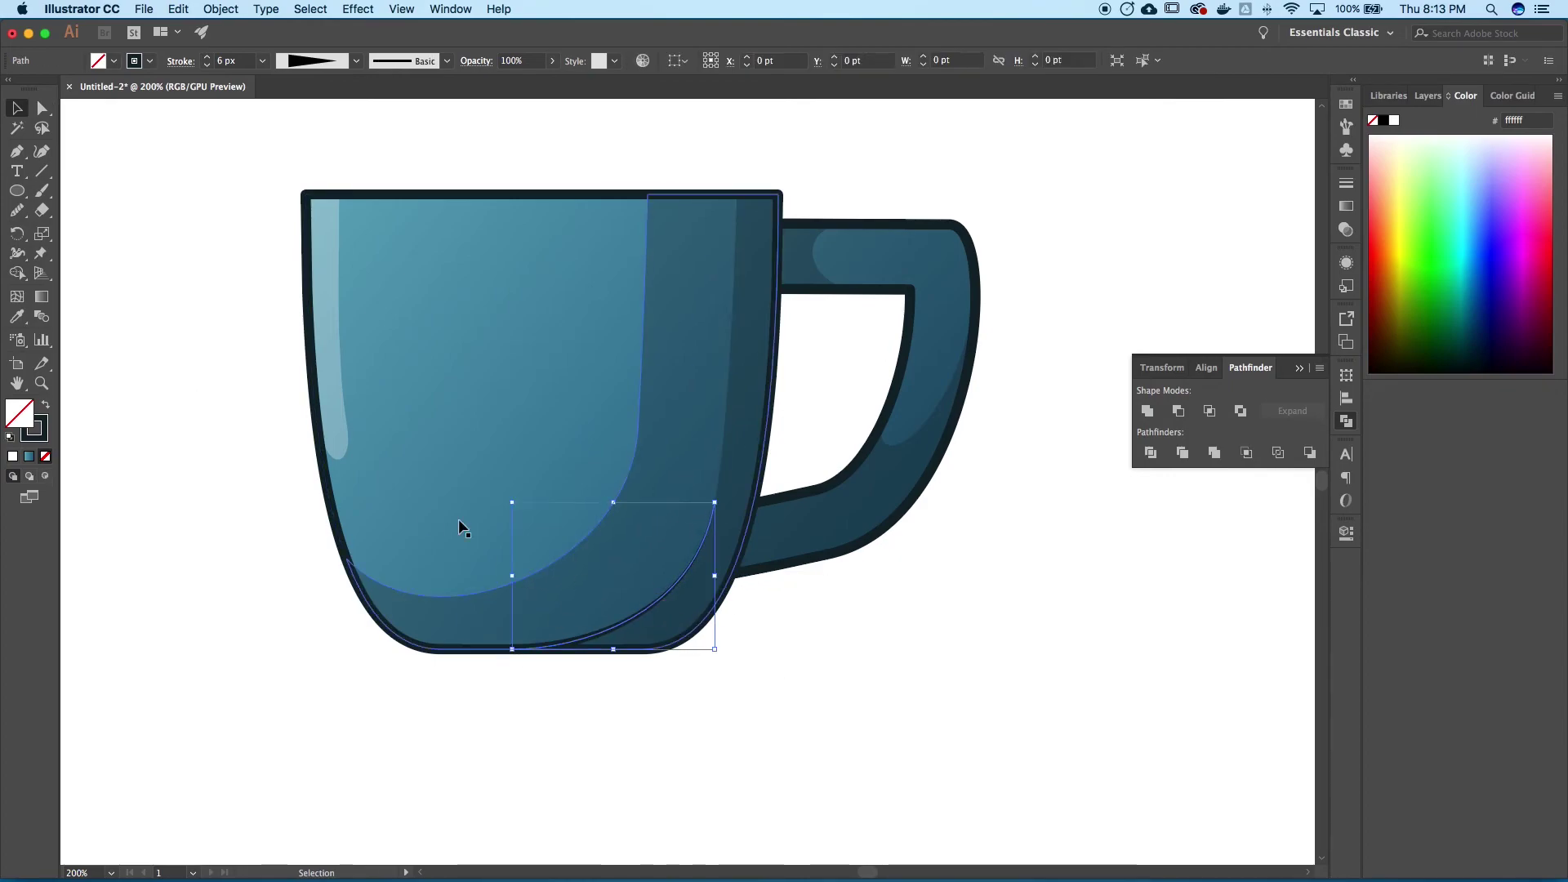
pyautogui.click(16, 253)
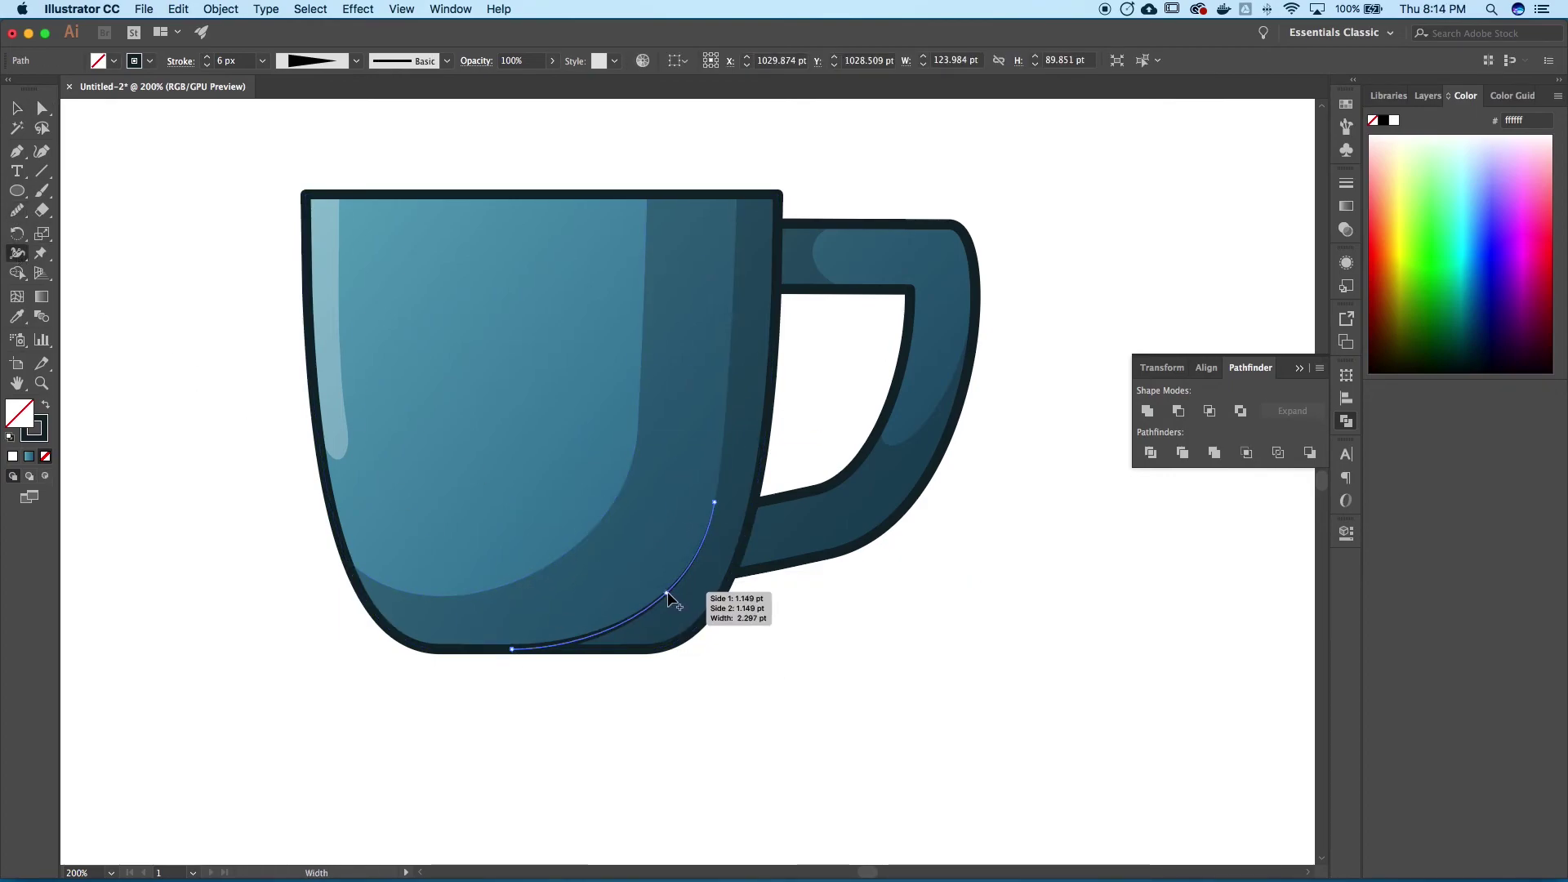
pyautogui.moveTo(668, 594); pyautogui.dragTo(672, 600)
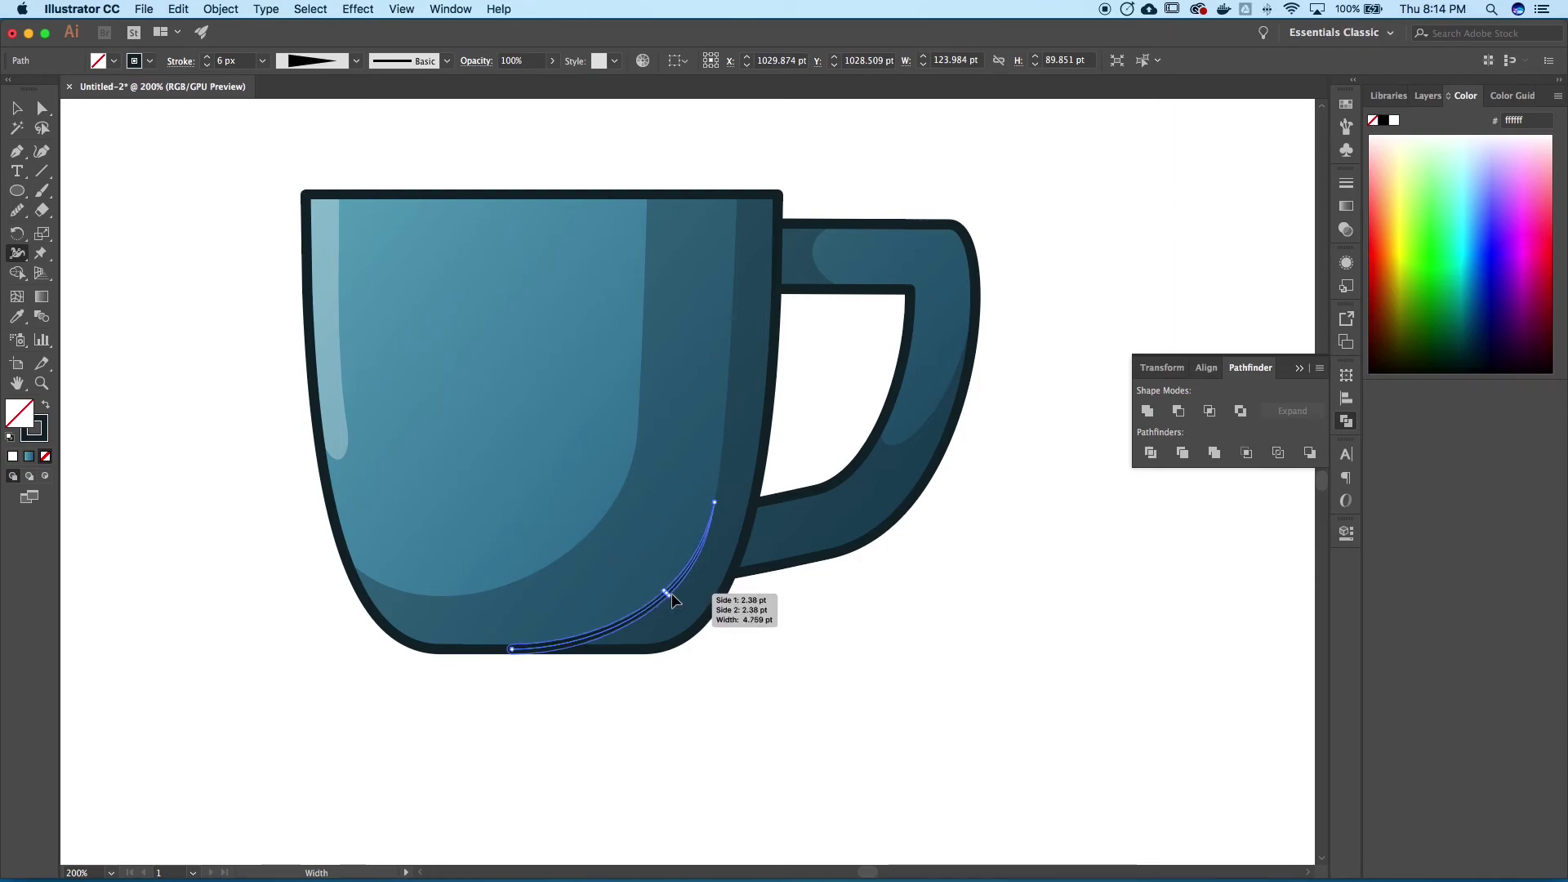
pyautogui.click(20, 111)
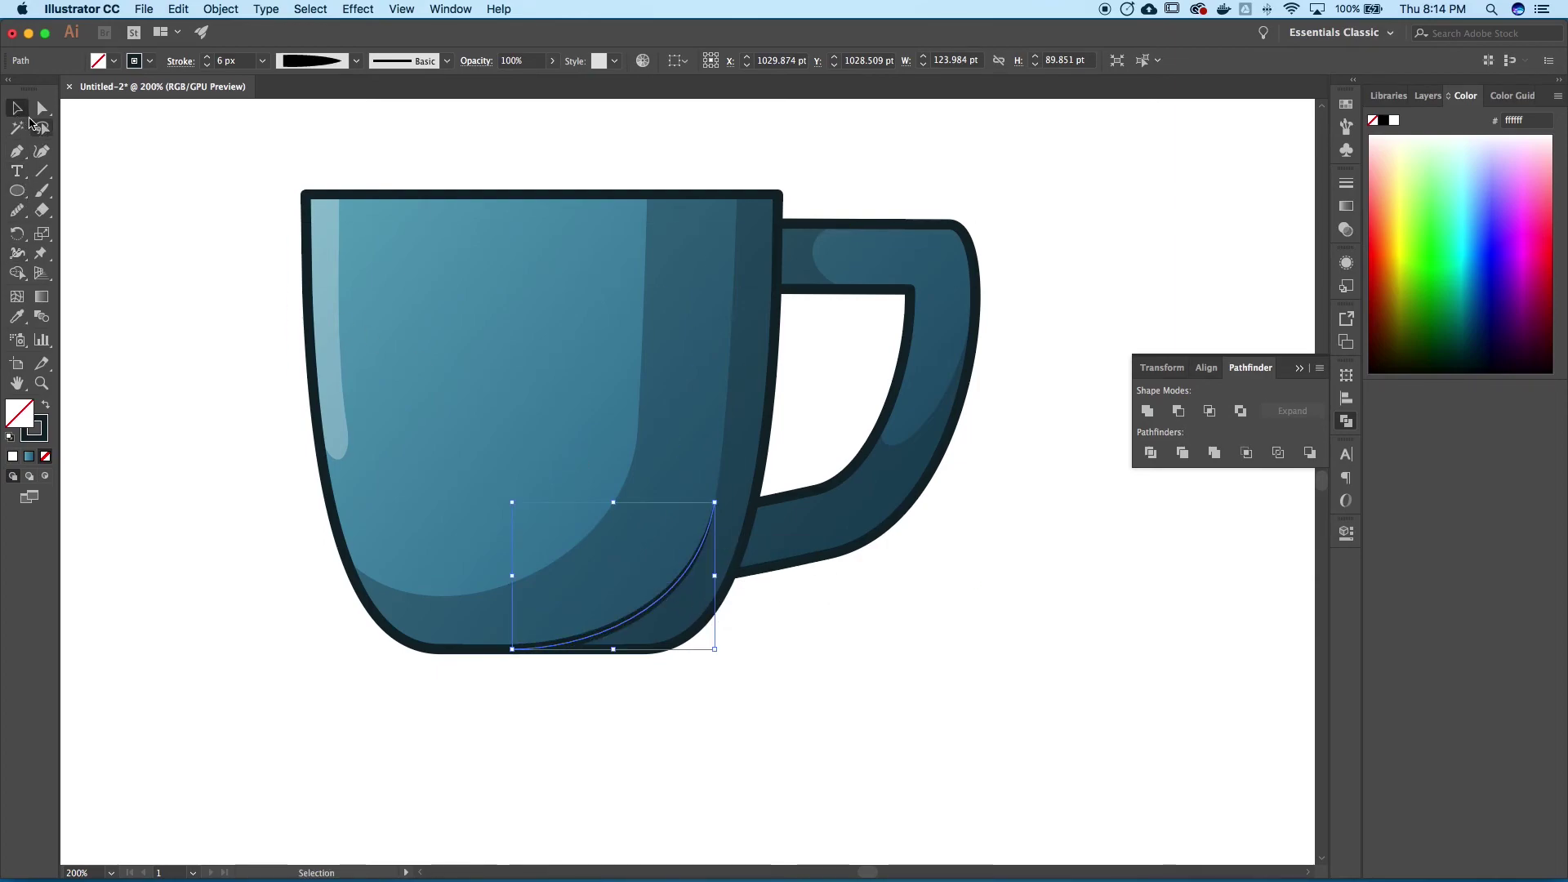
pyautogui.click(252, 385)
# Draw a short Pen dash about 22 pt high on the shadow edge, just above the tapered curve's upper end
pyautogui.hscroll(5, 690, 637)
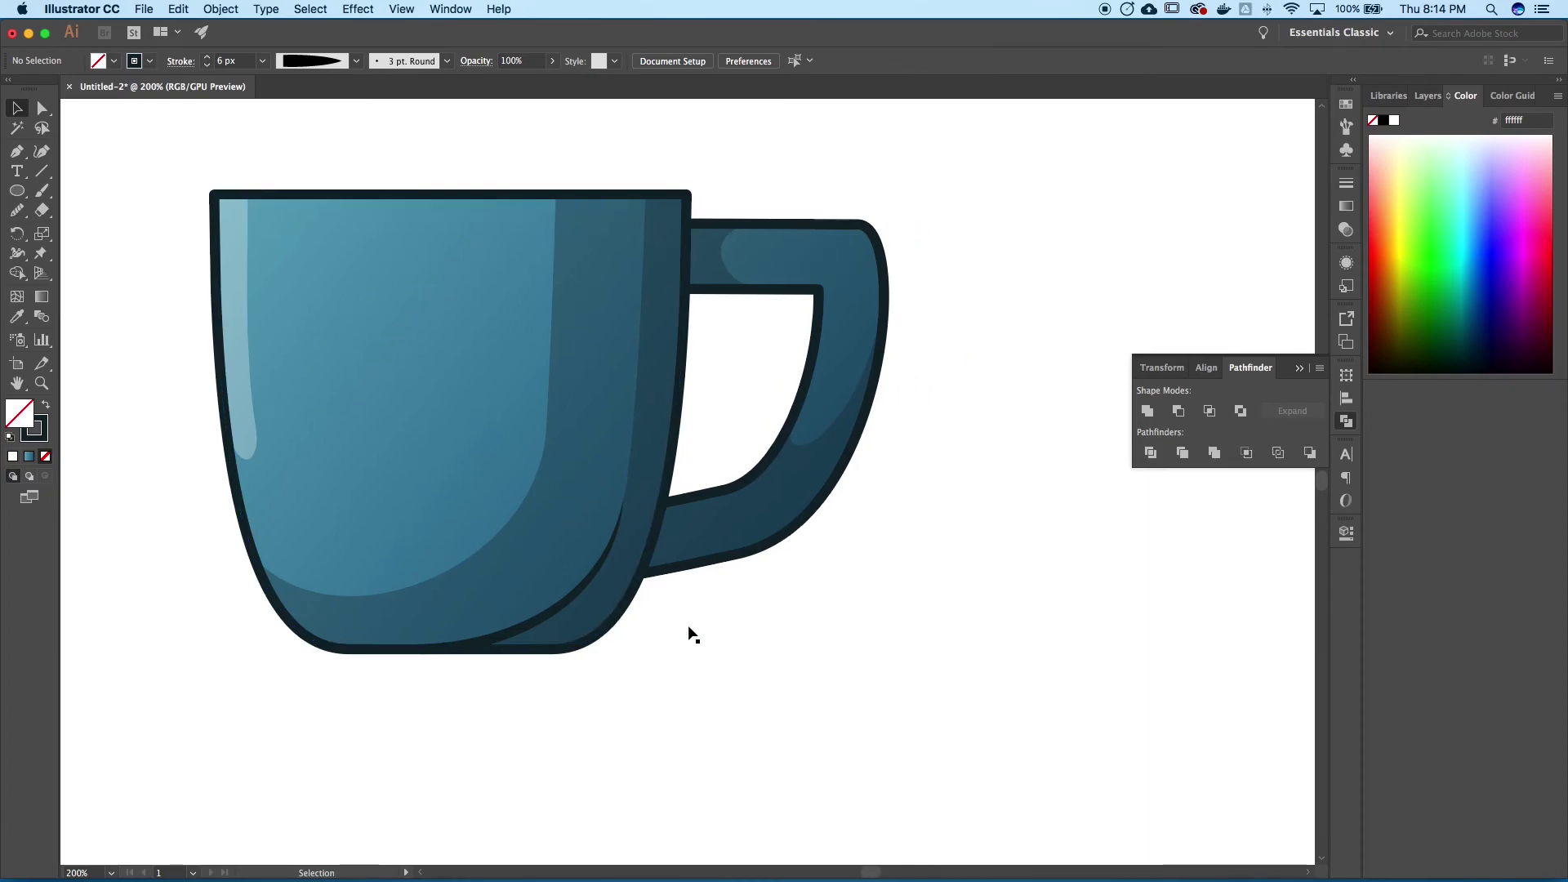
pyautogui.press('super+equal')
pyautogui.press('super+equal')
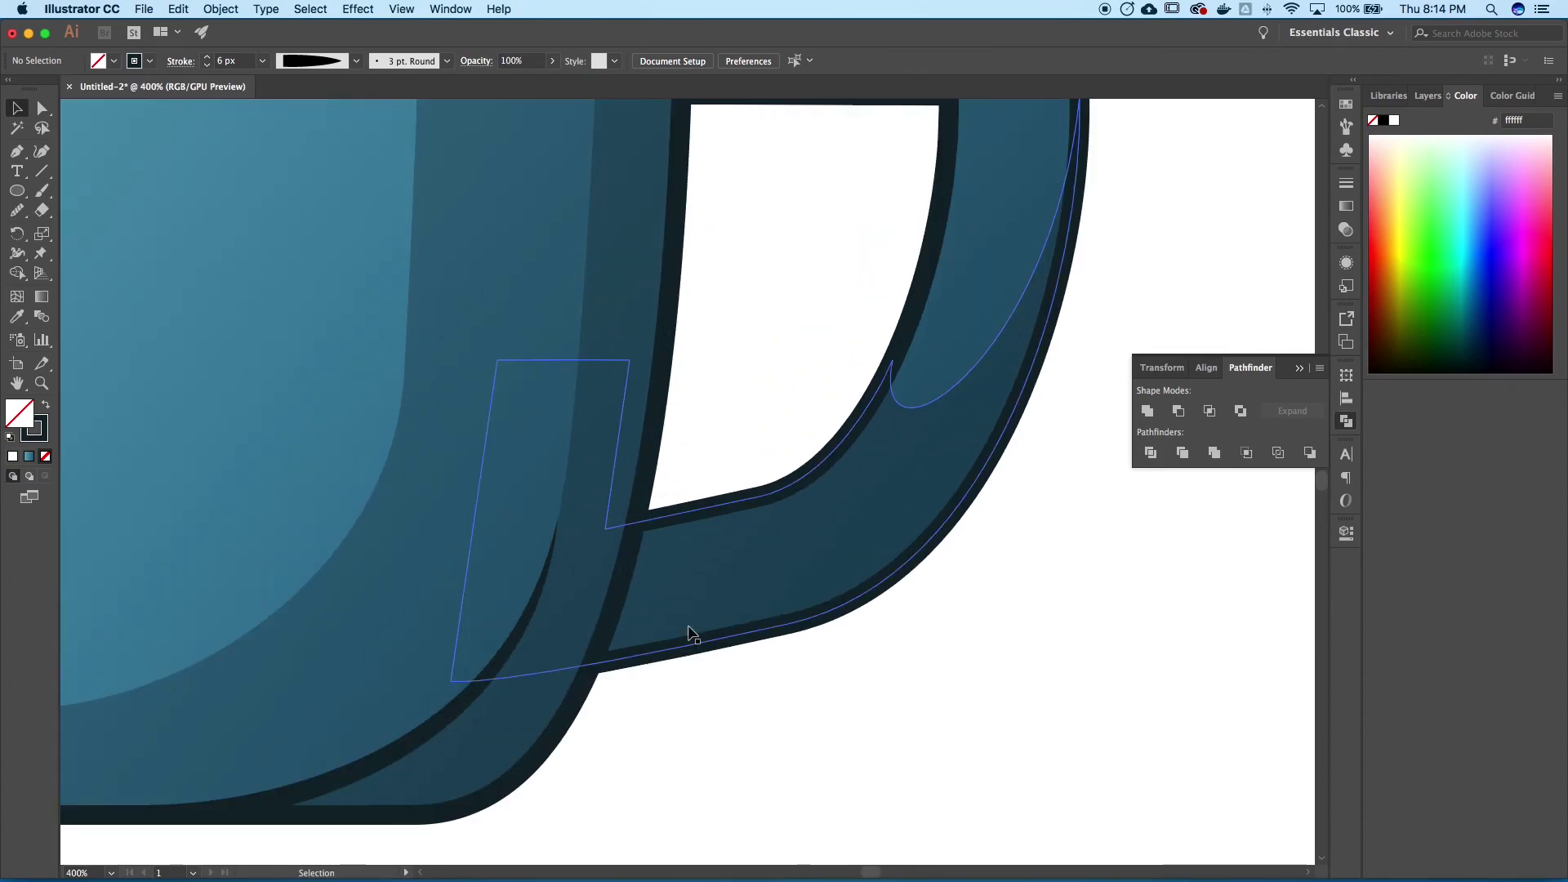
pyautogui.click(17, 152)
pyautogui.click(563, 491)
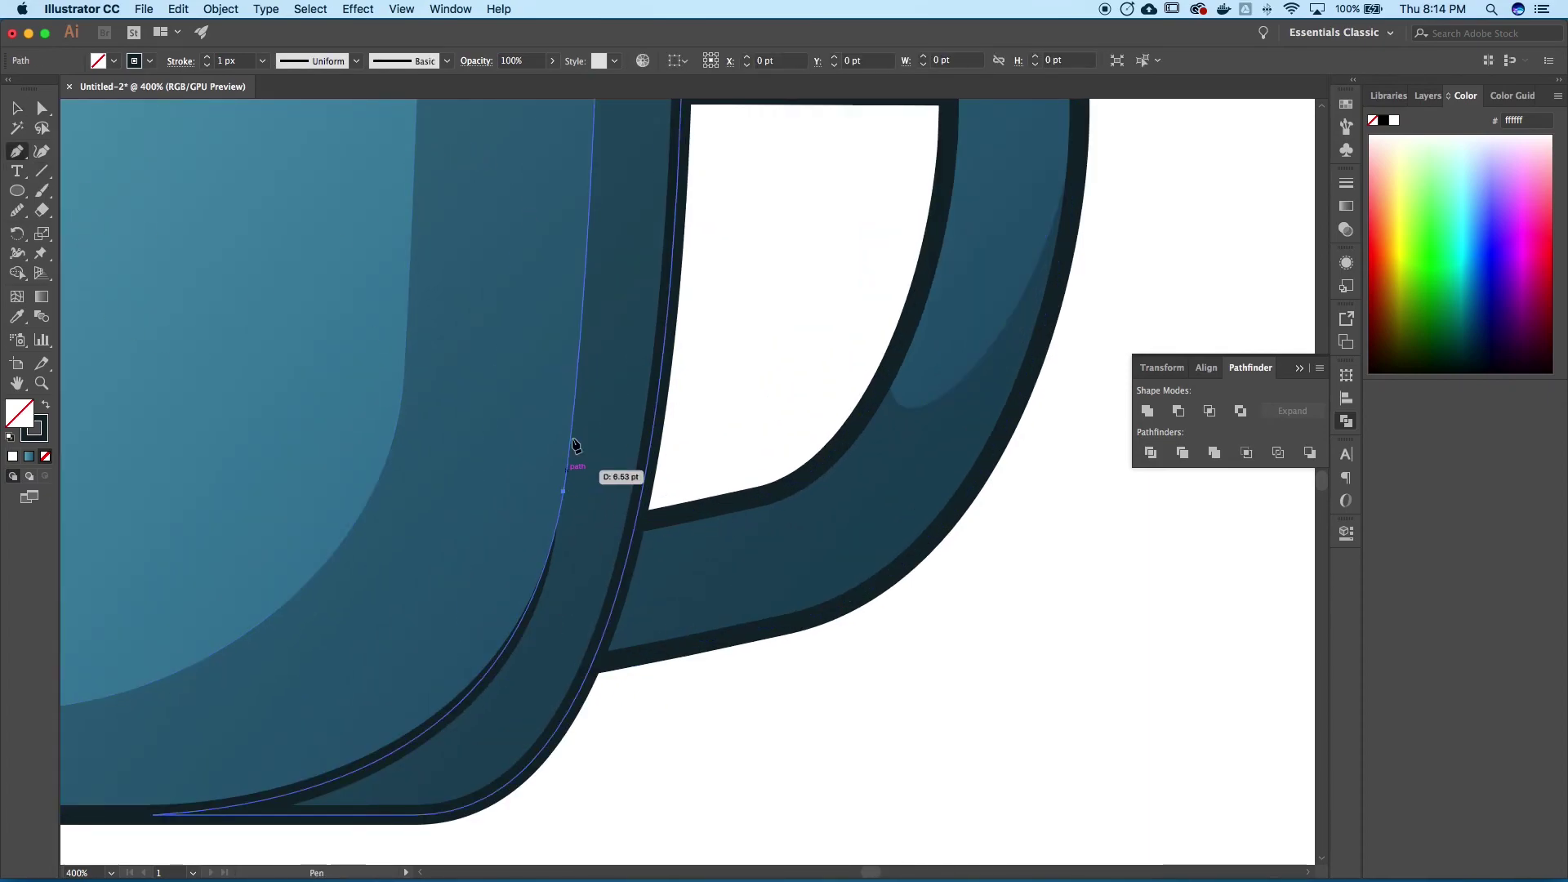
pyautogui.moveTo(572, 421); pyautogui.dragTo(575, 386)
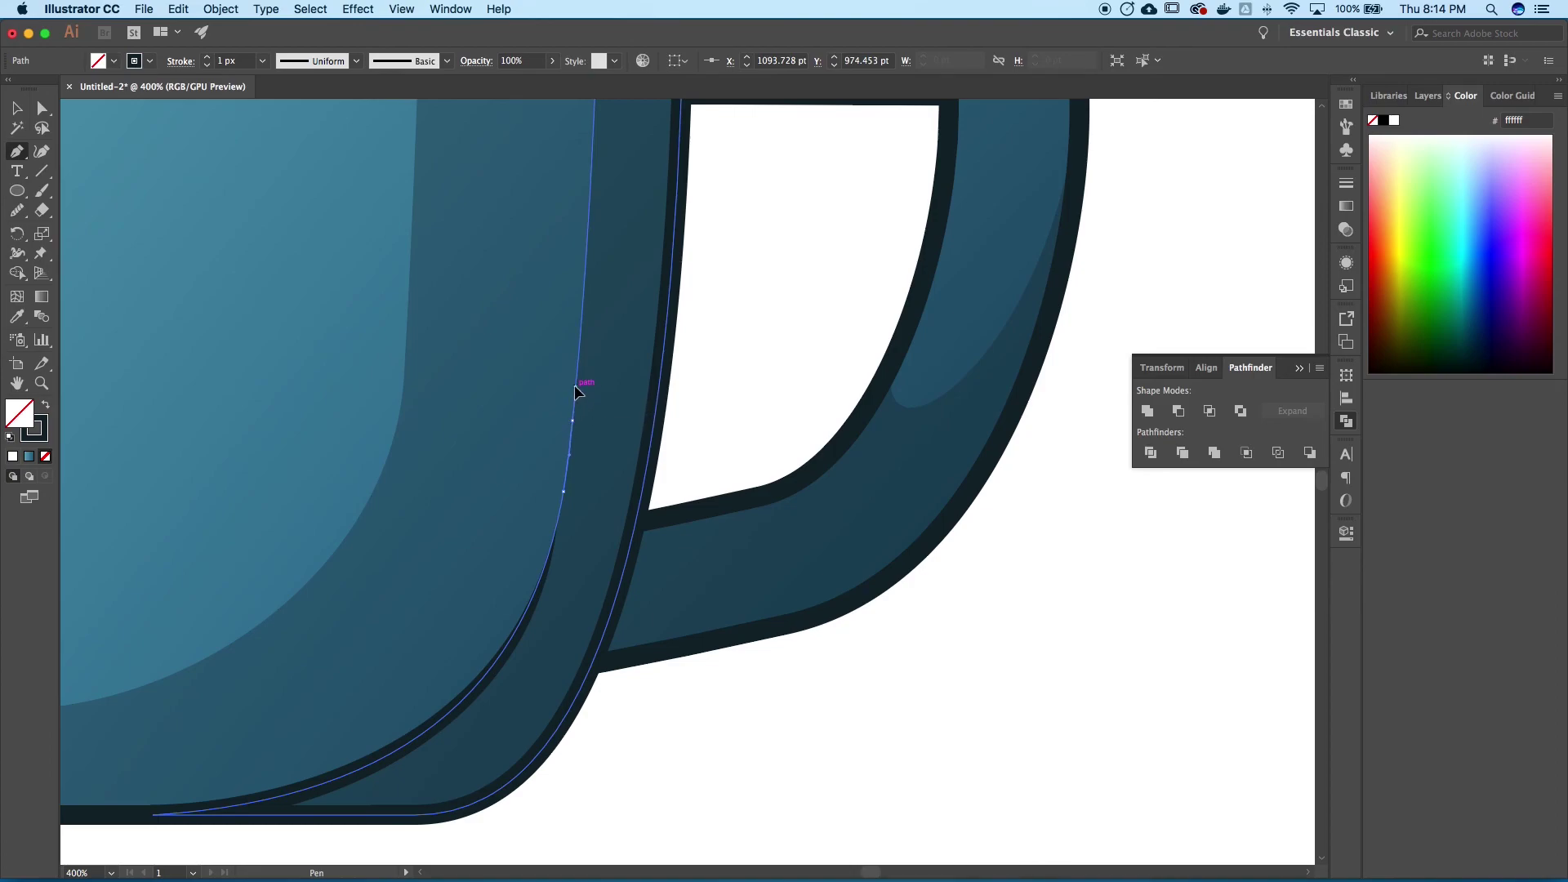
pyautogui.click(16, 107)
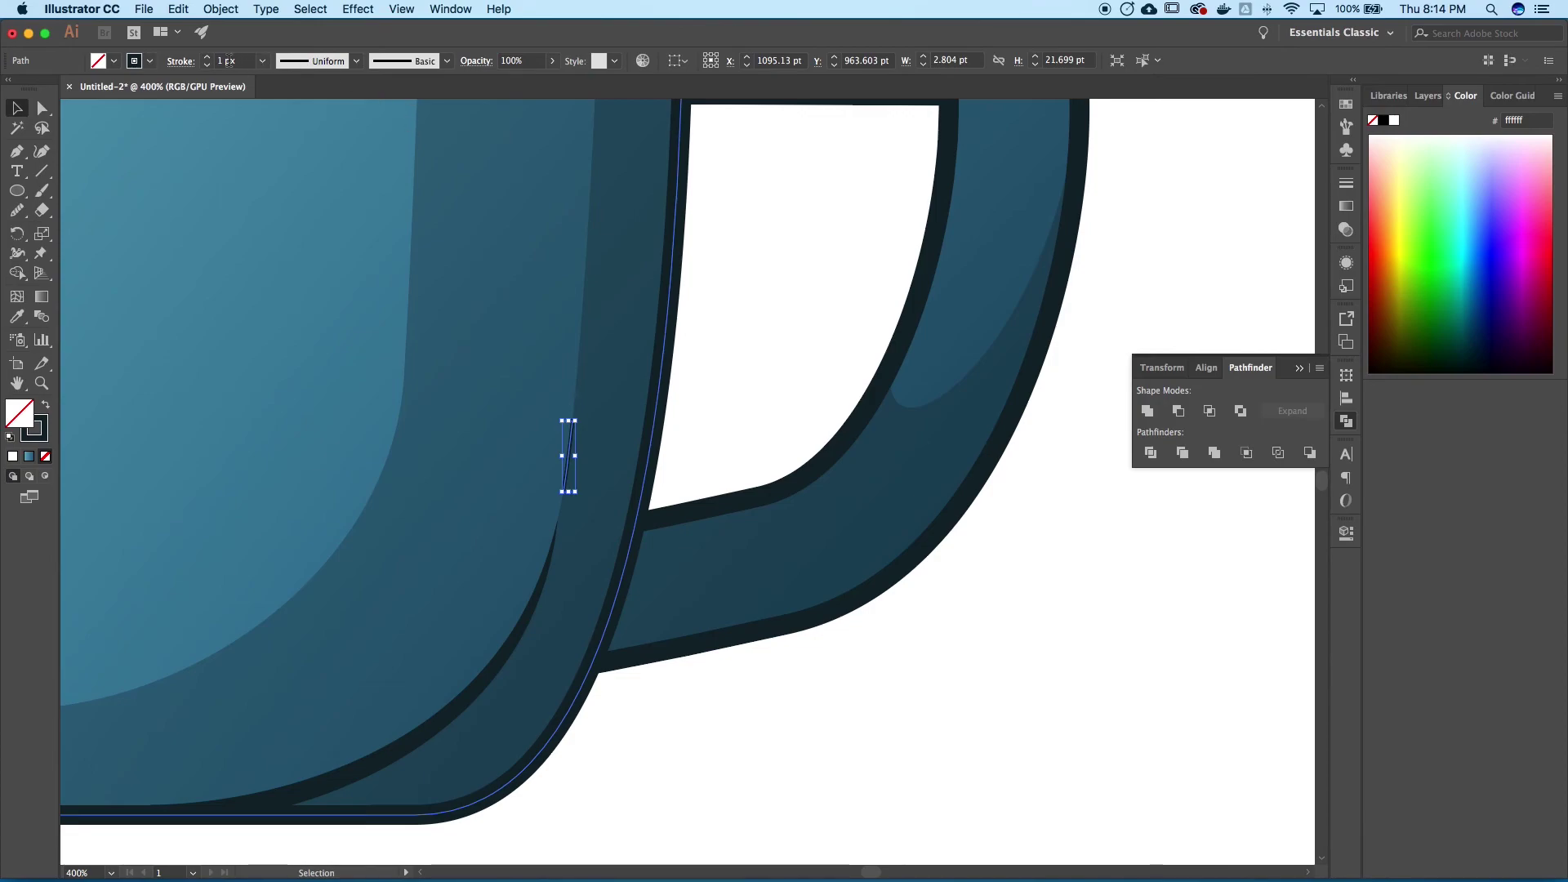
# Set the short dash's stroke to 3 px and apply the elliptical width profile pointed at both ends
pyautogui.click(208, 57)
pyautogui.click(207, 57)
pyautogui.click(315, 61)
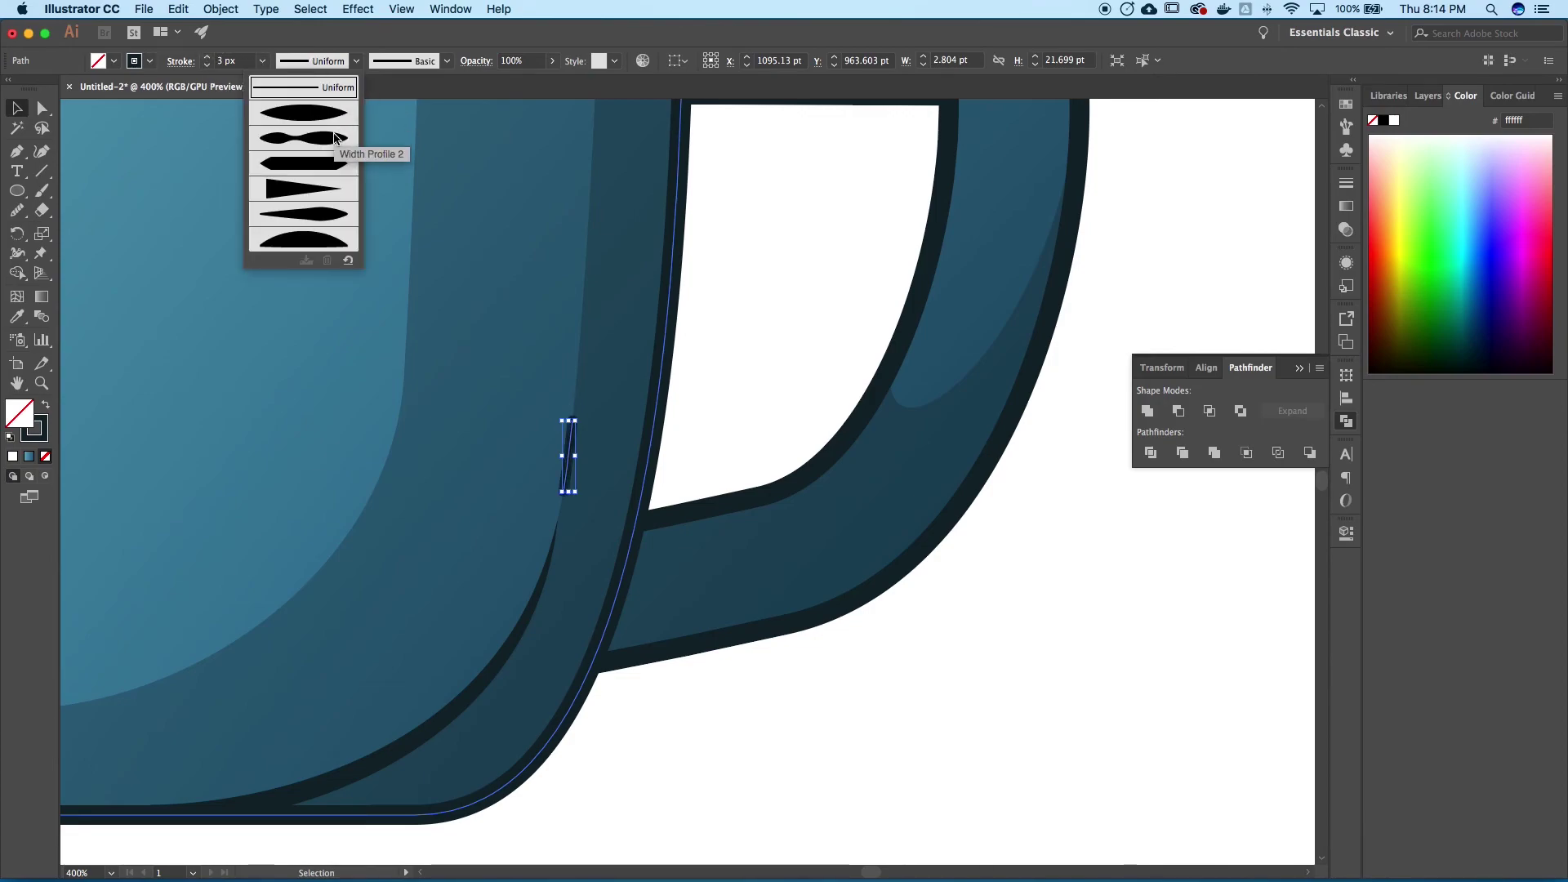
pyautogui.click(321, 115)
pyautogui.click(766, 342)
# Draw a smaller Pen dash about 7 pt high on the shadow edge above the first dash
pyautogui.scroll(3, 728, 346)
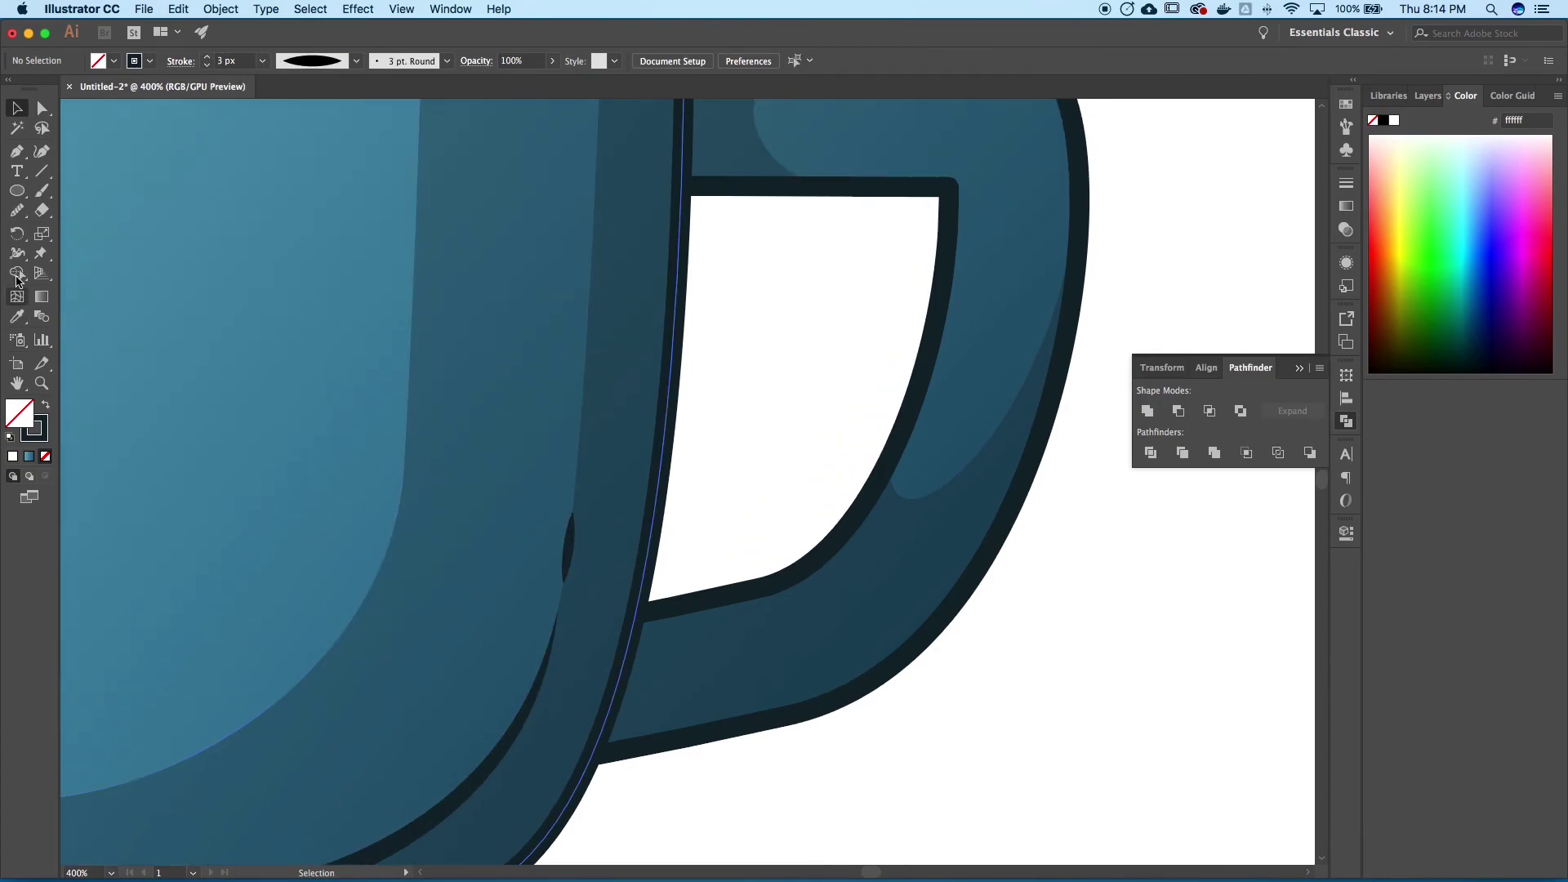
pyautogui.click(17, 155)
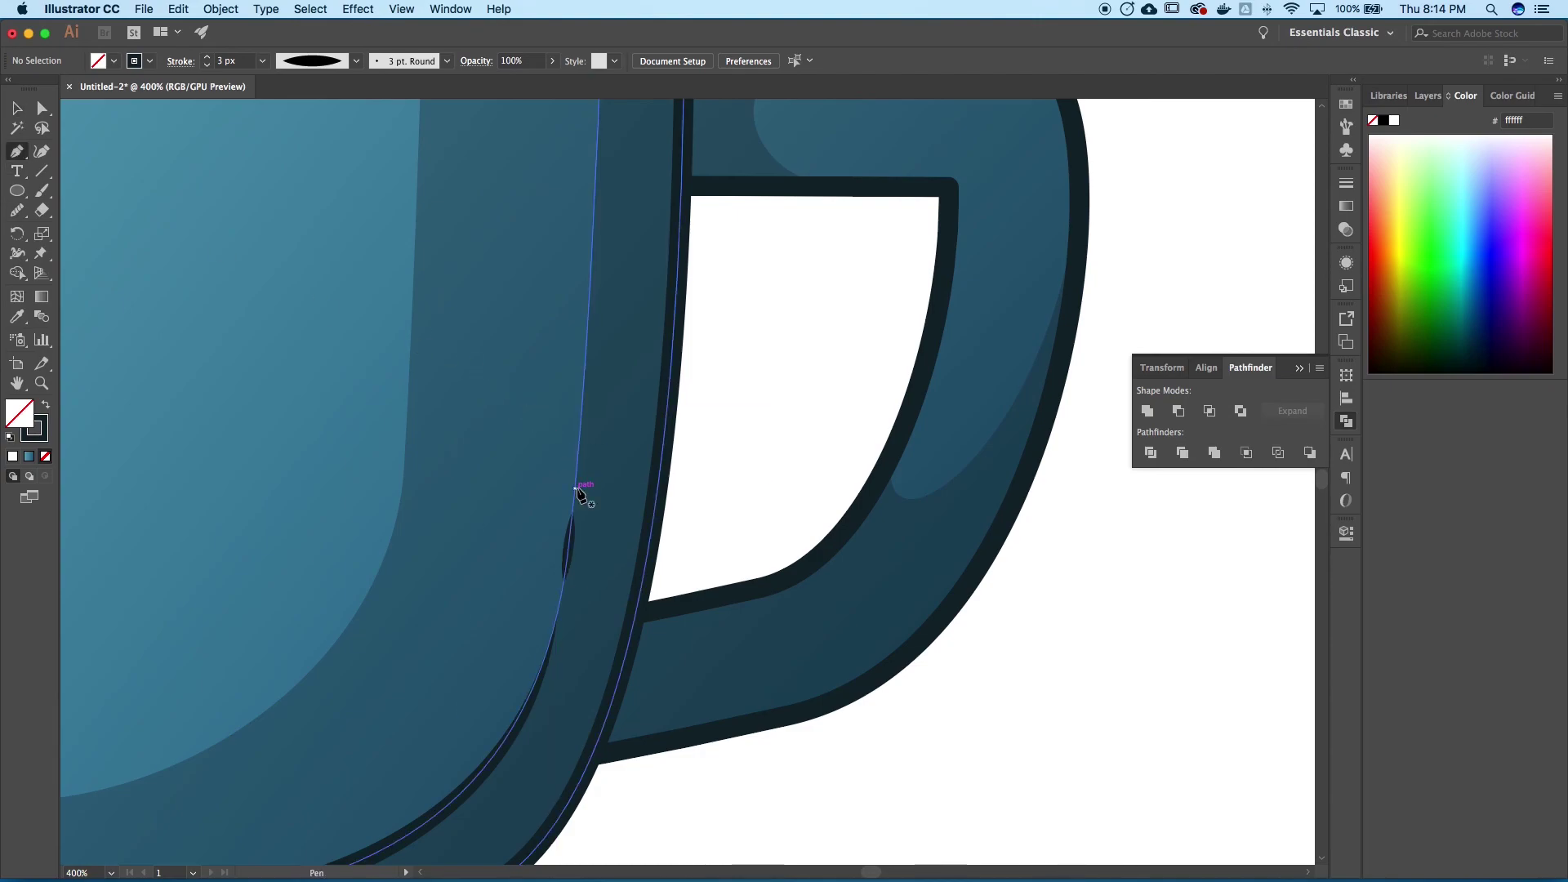
pyautogui.moveTo(576, 488); pyautogui.dragTo(578, 465)
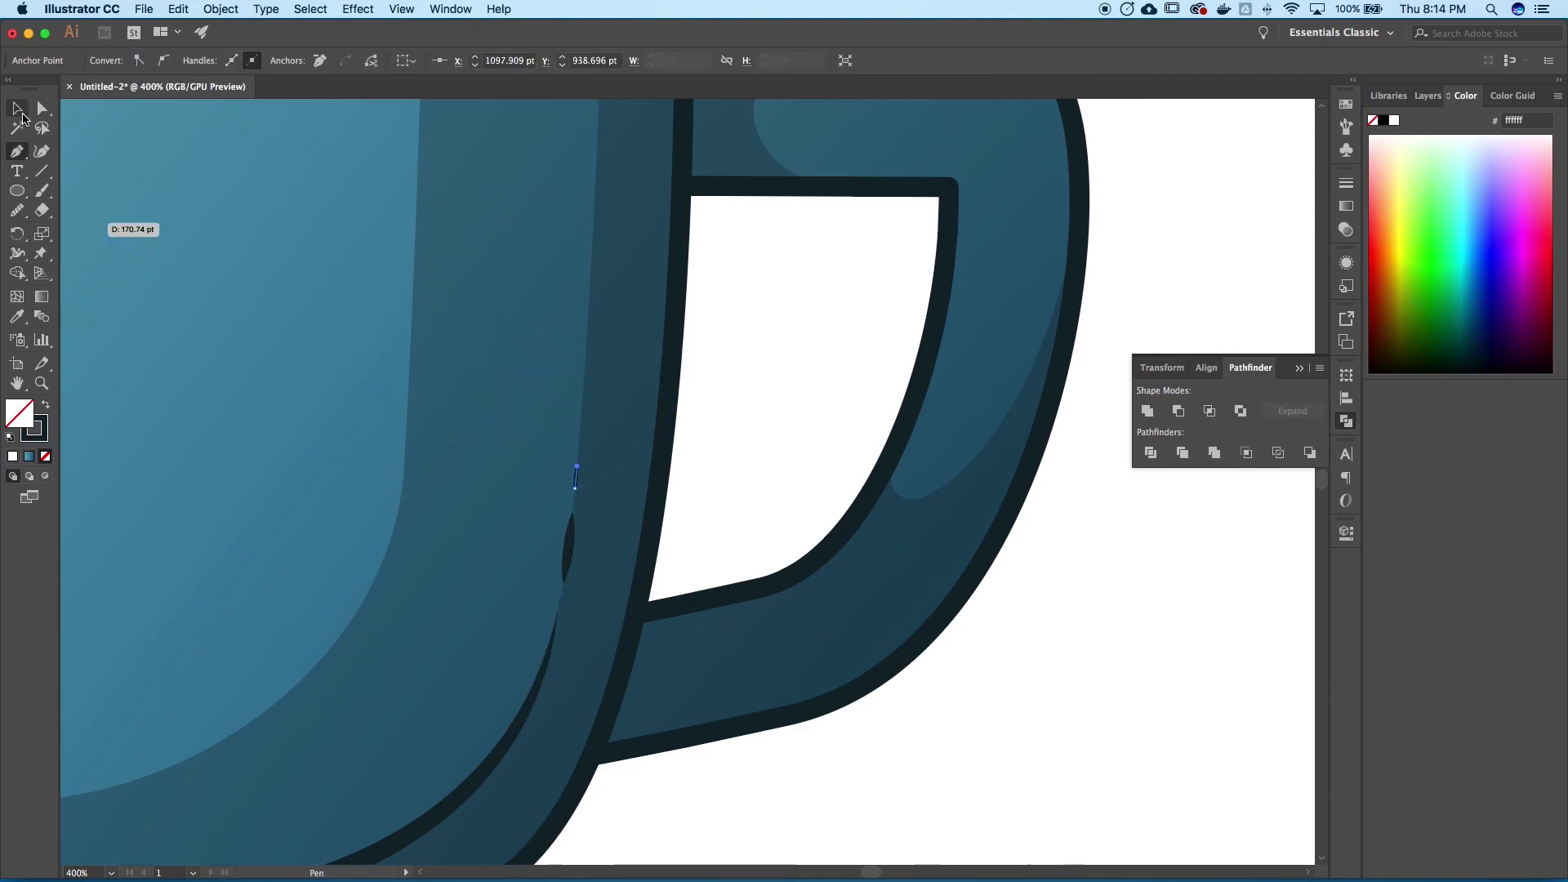
pyautogui.click(20, 112)
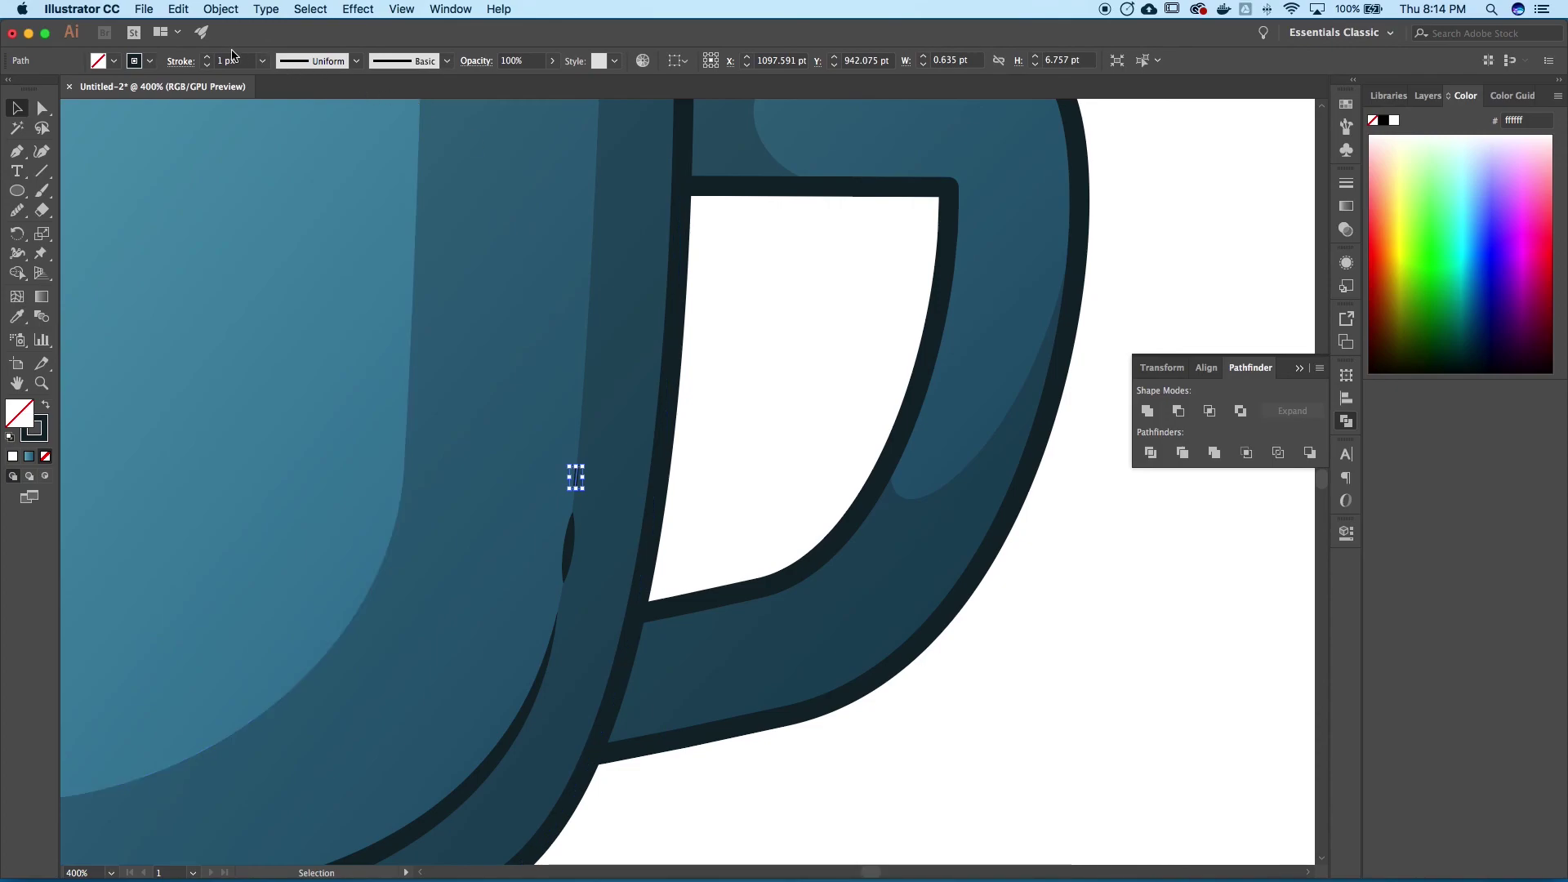
# Give the smaller dash a 3 px stroke with the same elliptical width profile
pyautogui.click(207, 57)
pyautogui.click(207, 57)
pyautogui.click(356, 61)
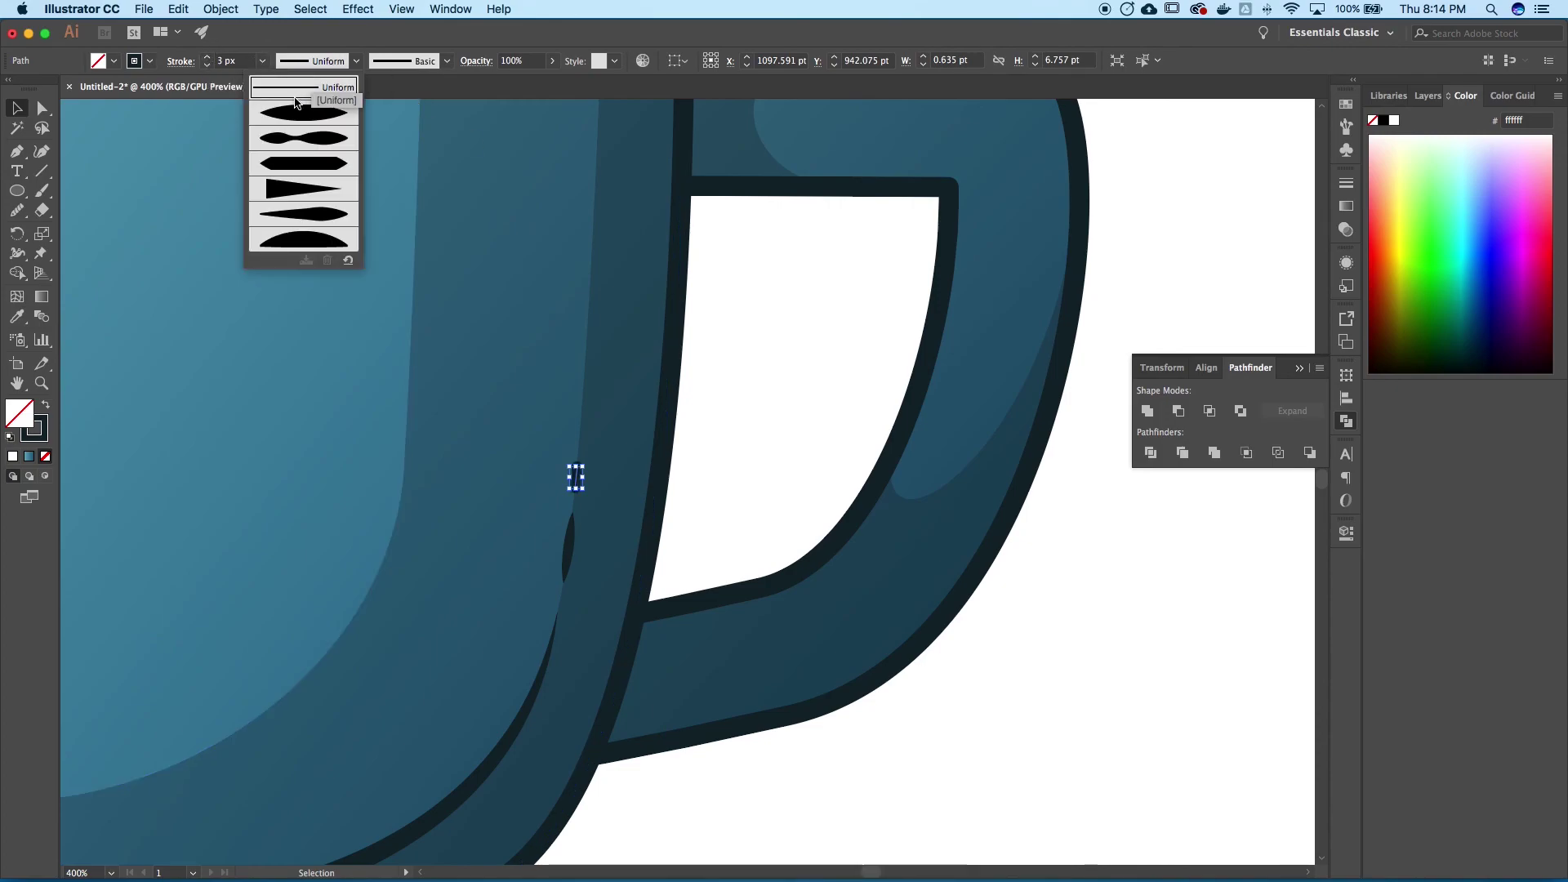
pyautogui.click(310, 116)
pyautogui.click(674, 328)
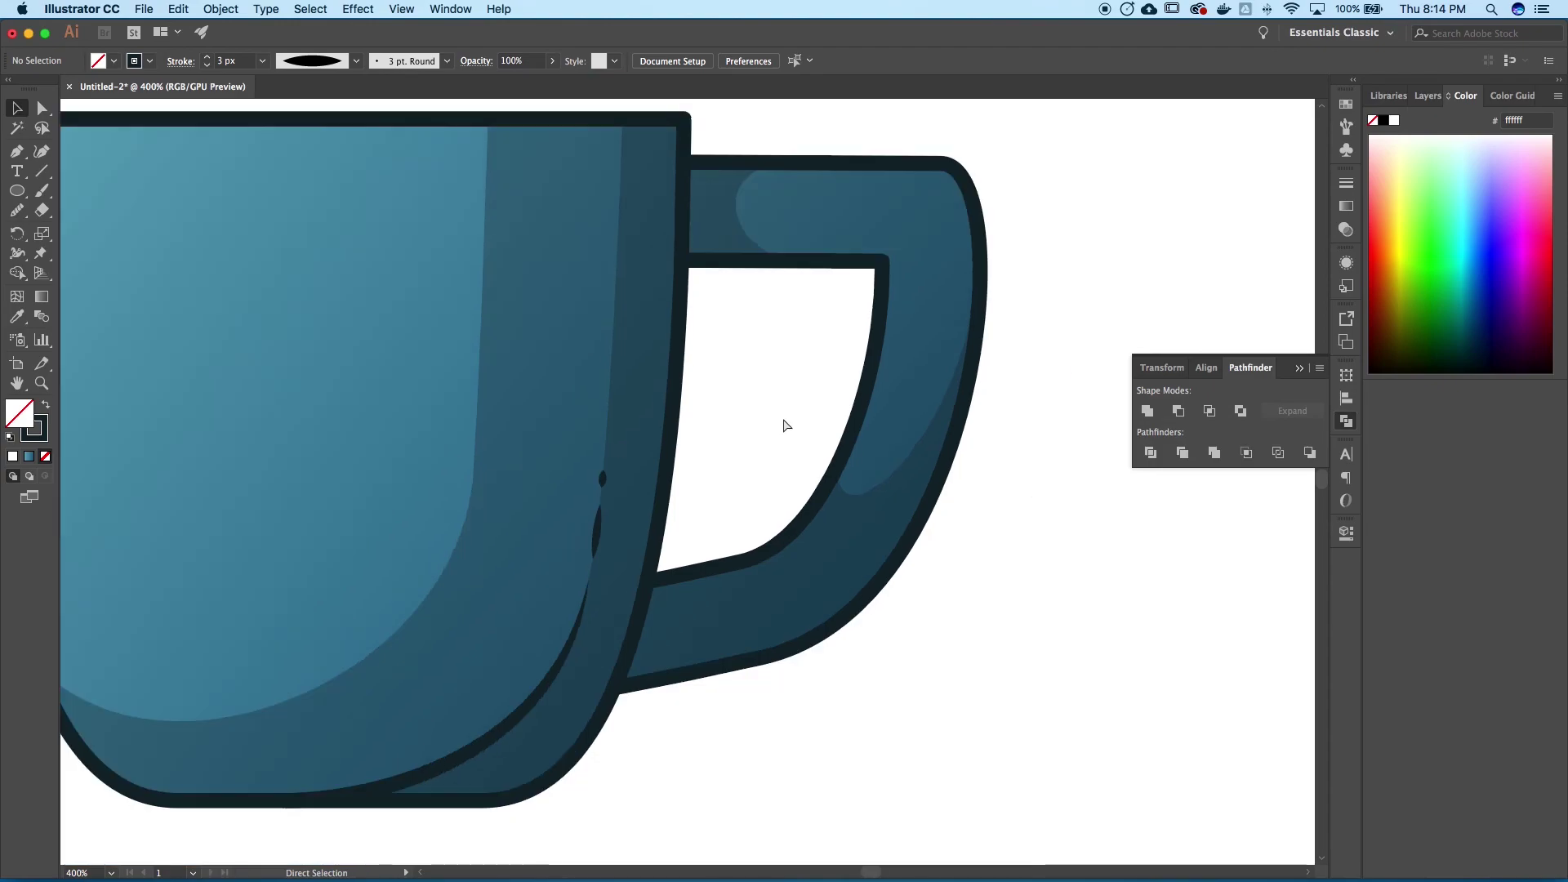
# Review the whole cup drawing at reduced magnification
pyautogui.press('super+0')
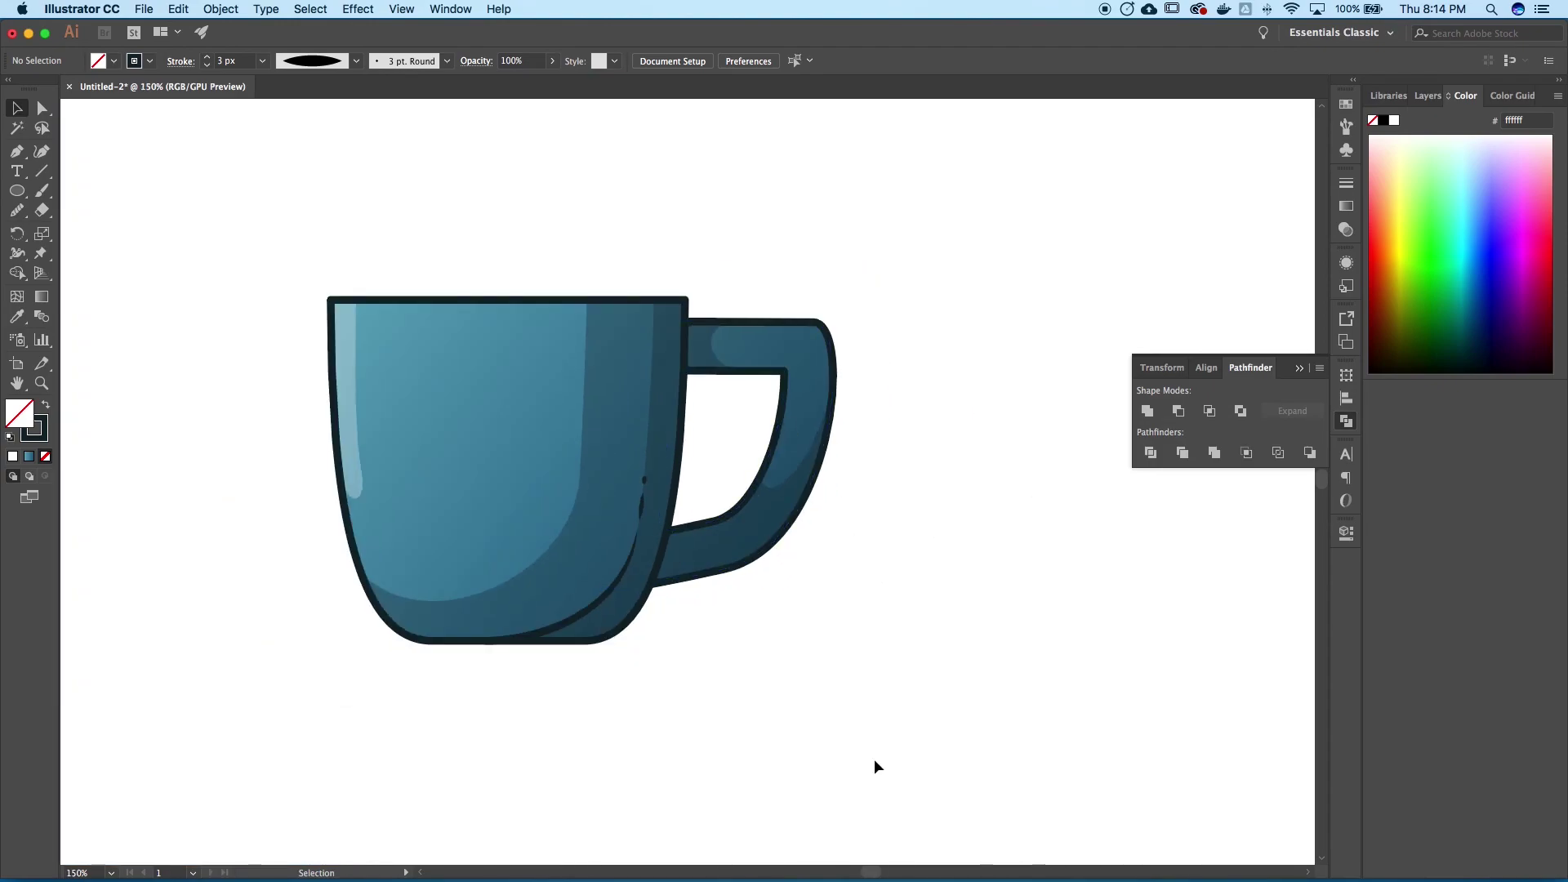
pyautogui.press('super+minus')
pyautogui.press('super+minus')
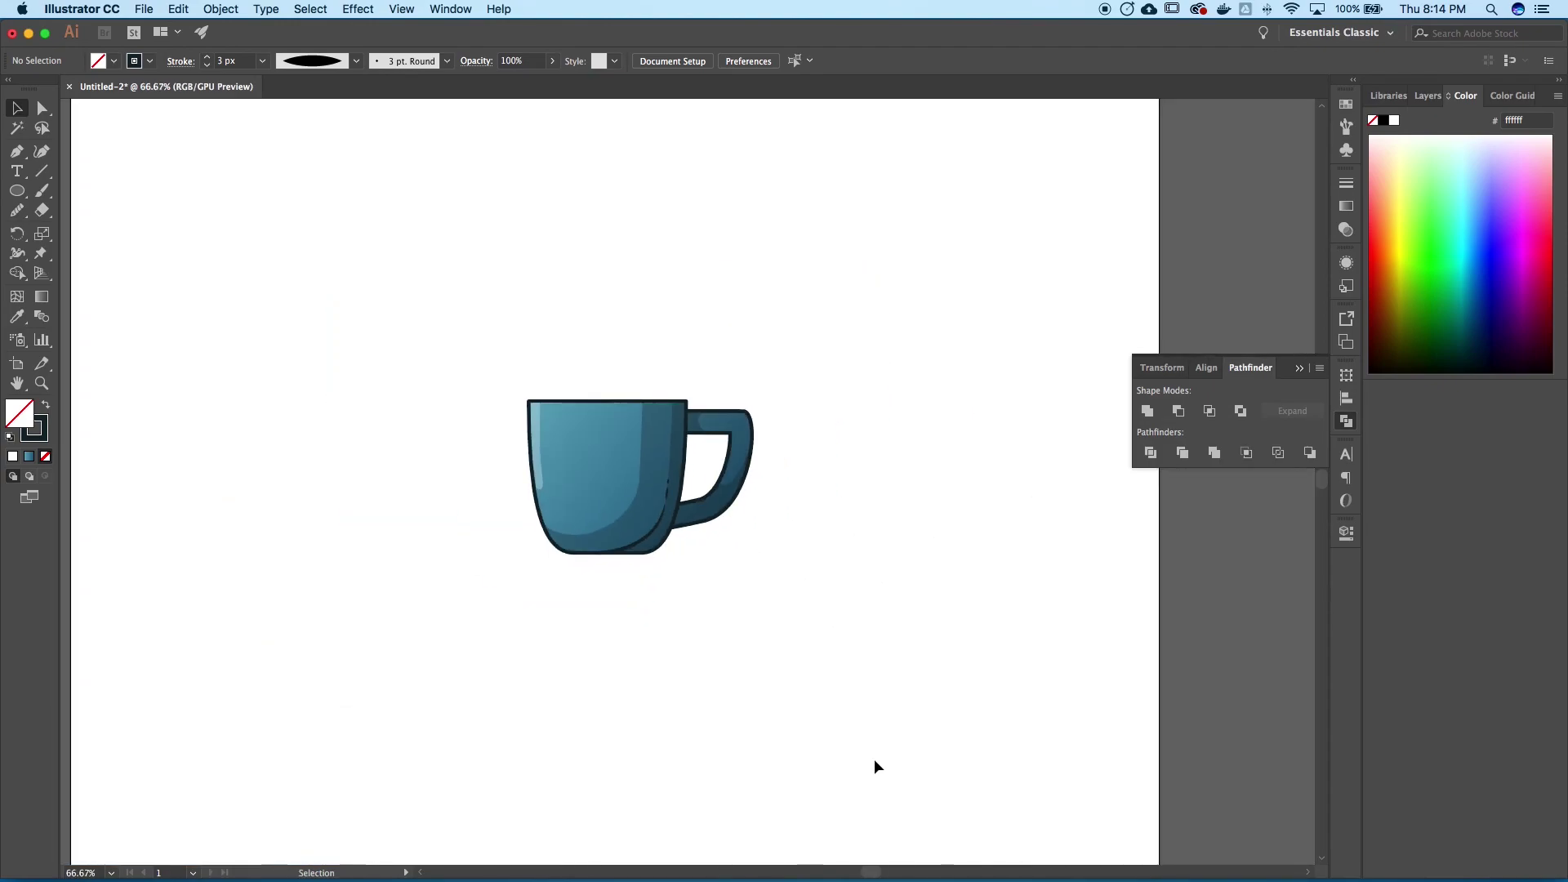
pyautogui.press('super+plus')
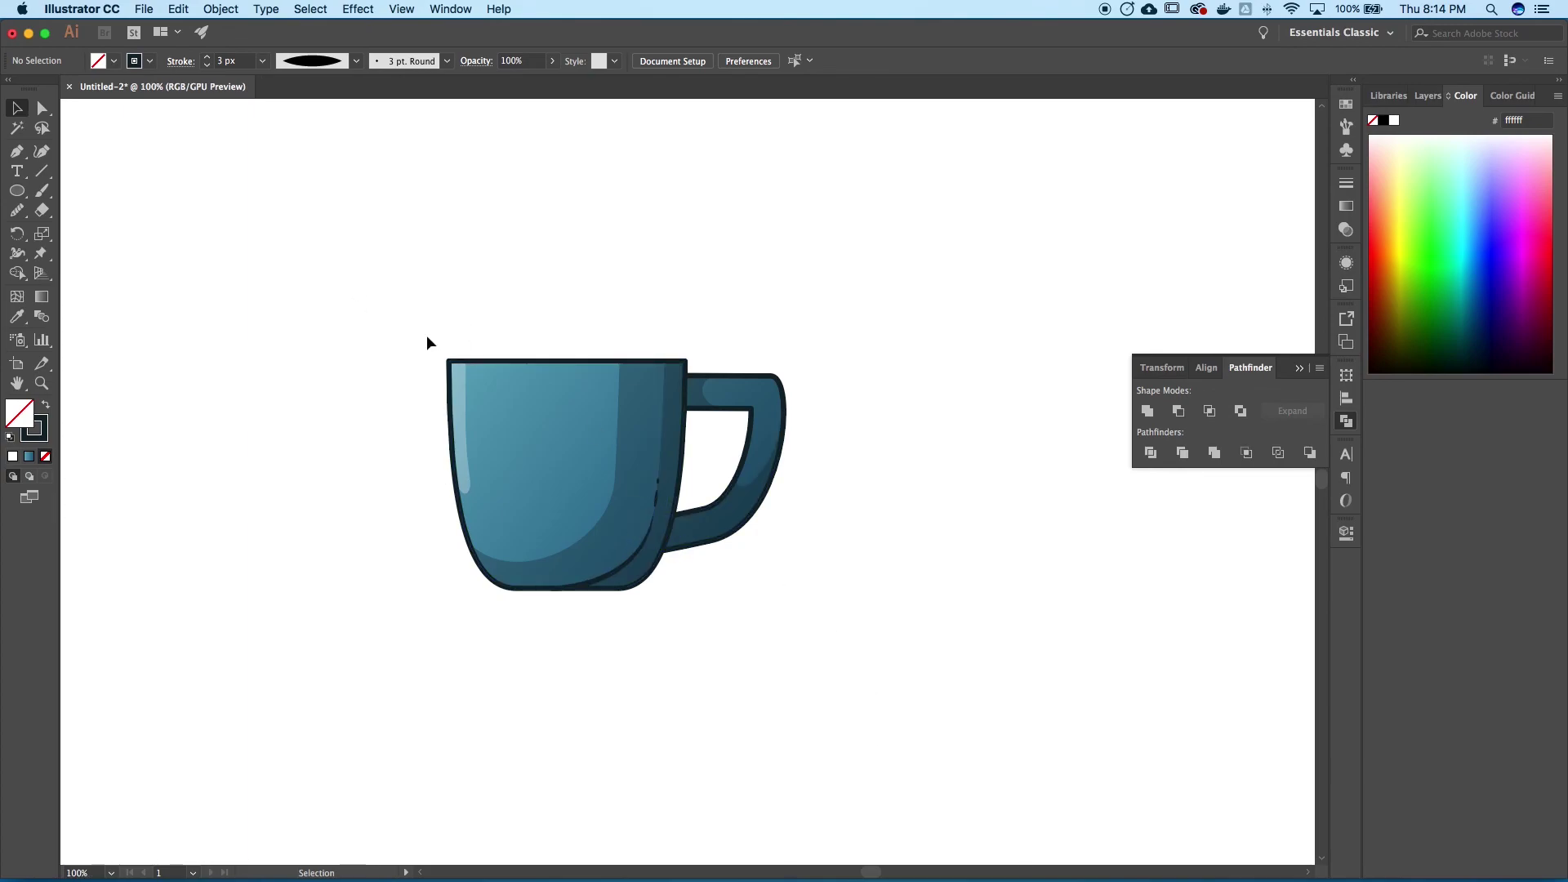
pyautogui.scroll(3, 709, 340)
pyautogui.hscroll(-2, 709, 340)
pyautogui.scroll(-4, 707, 339)
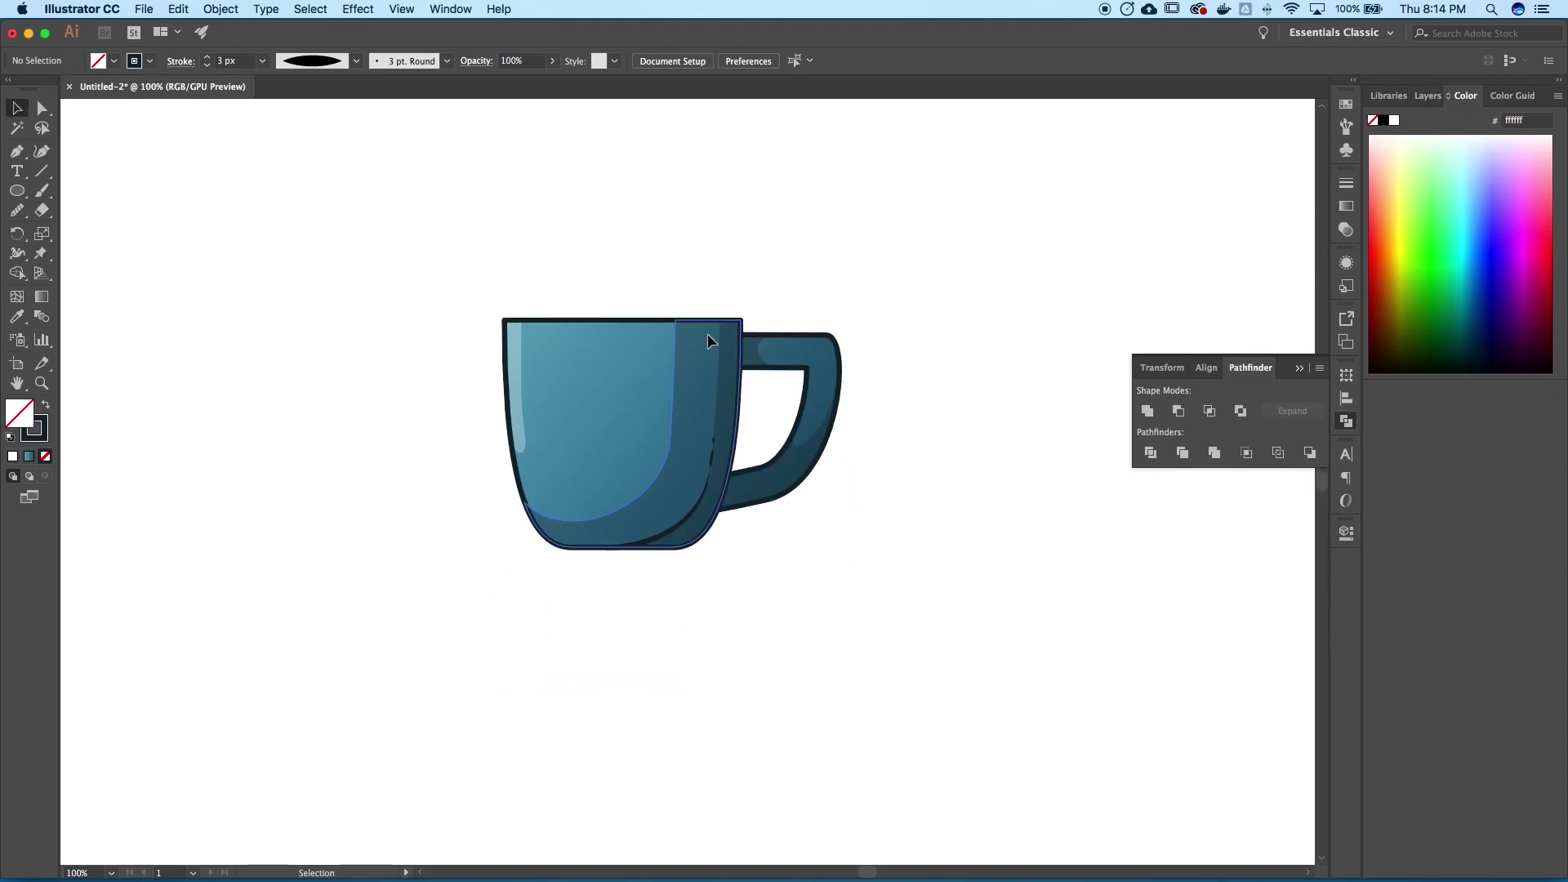
pyautogui.hscroll(-2, 874, 549)
pyautogui.hscroll(2, 873, 548)
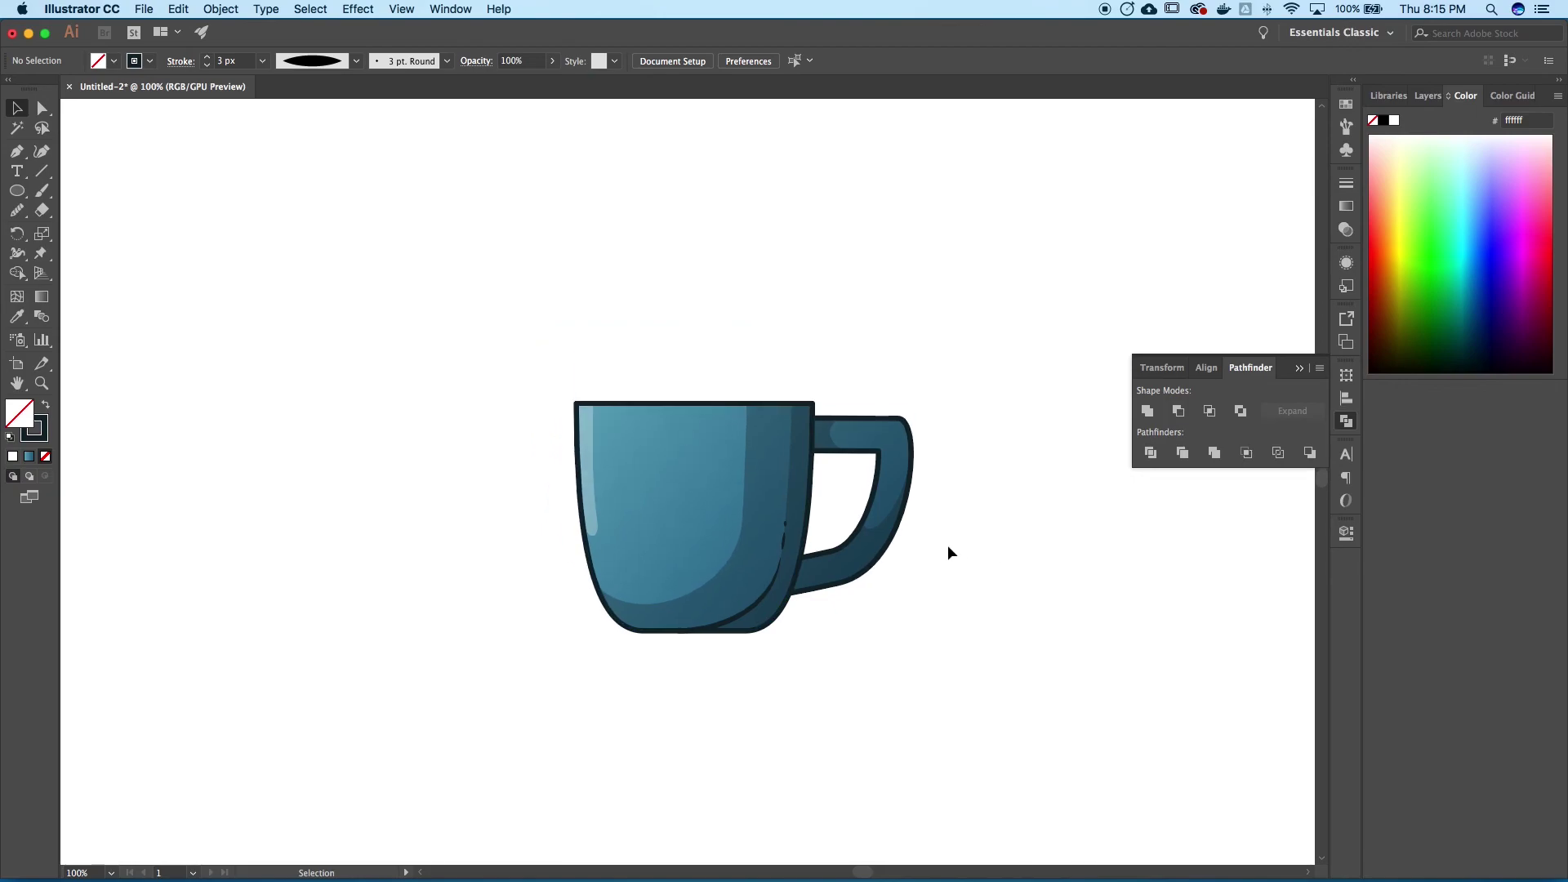
pyautogui.scroll(-5, 948, 545)
pyautogui.hscroll(4, 947, 545)
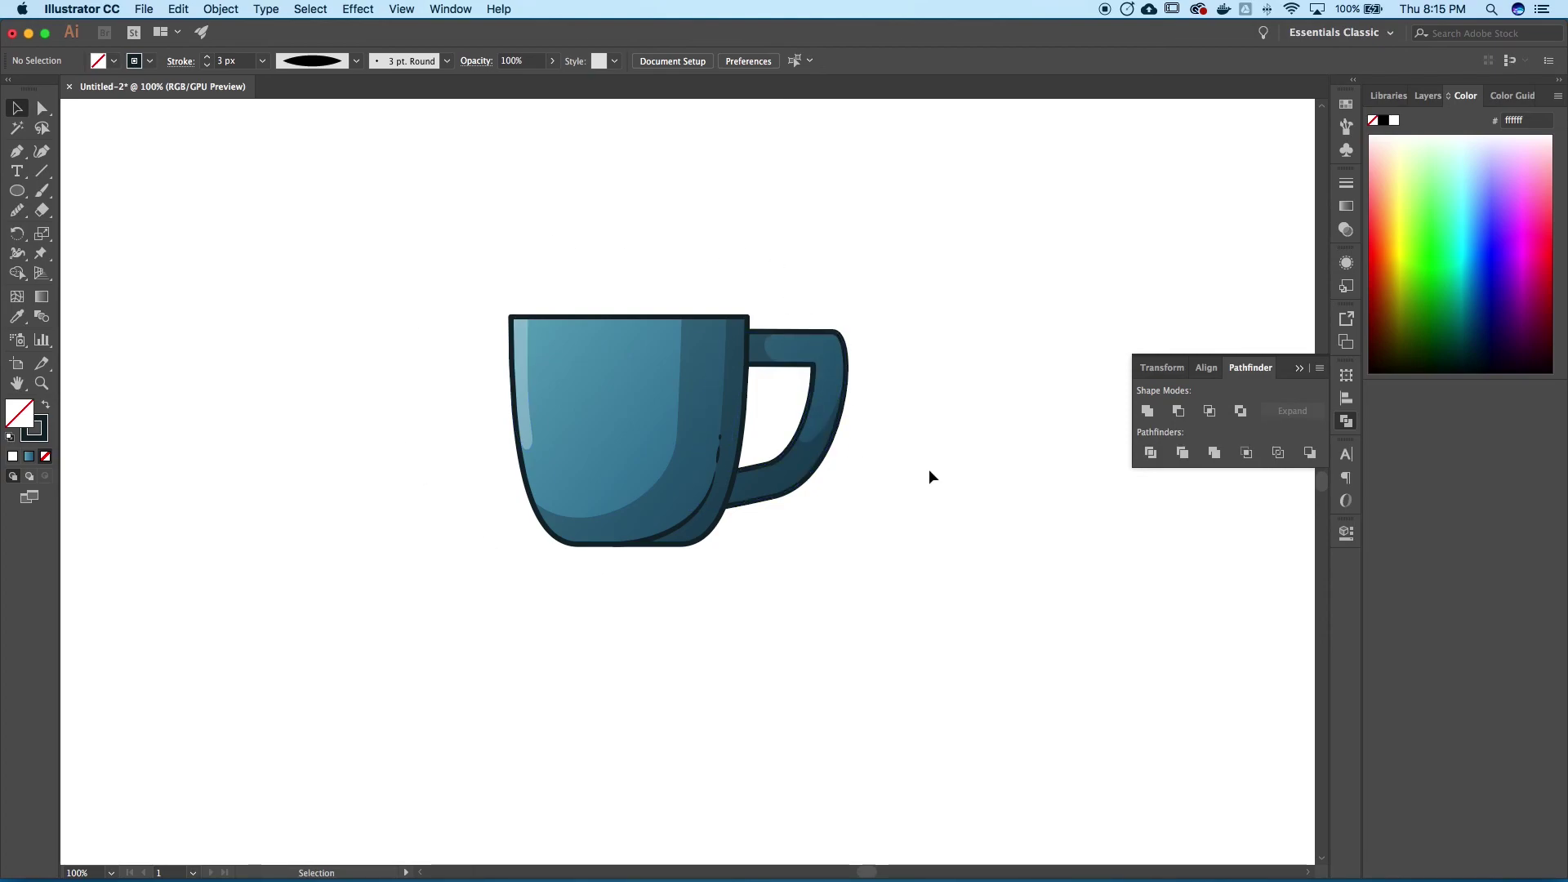
pyautogui.hscroll(-3, 930, 468)
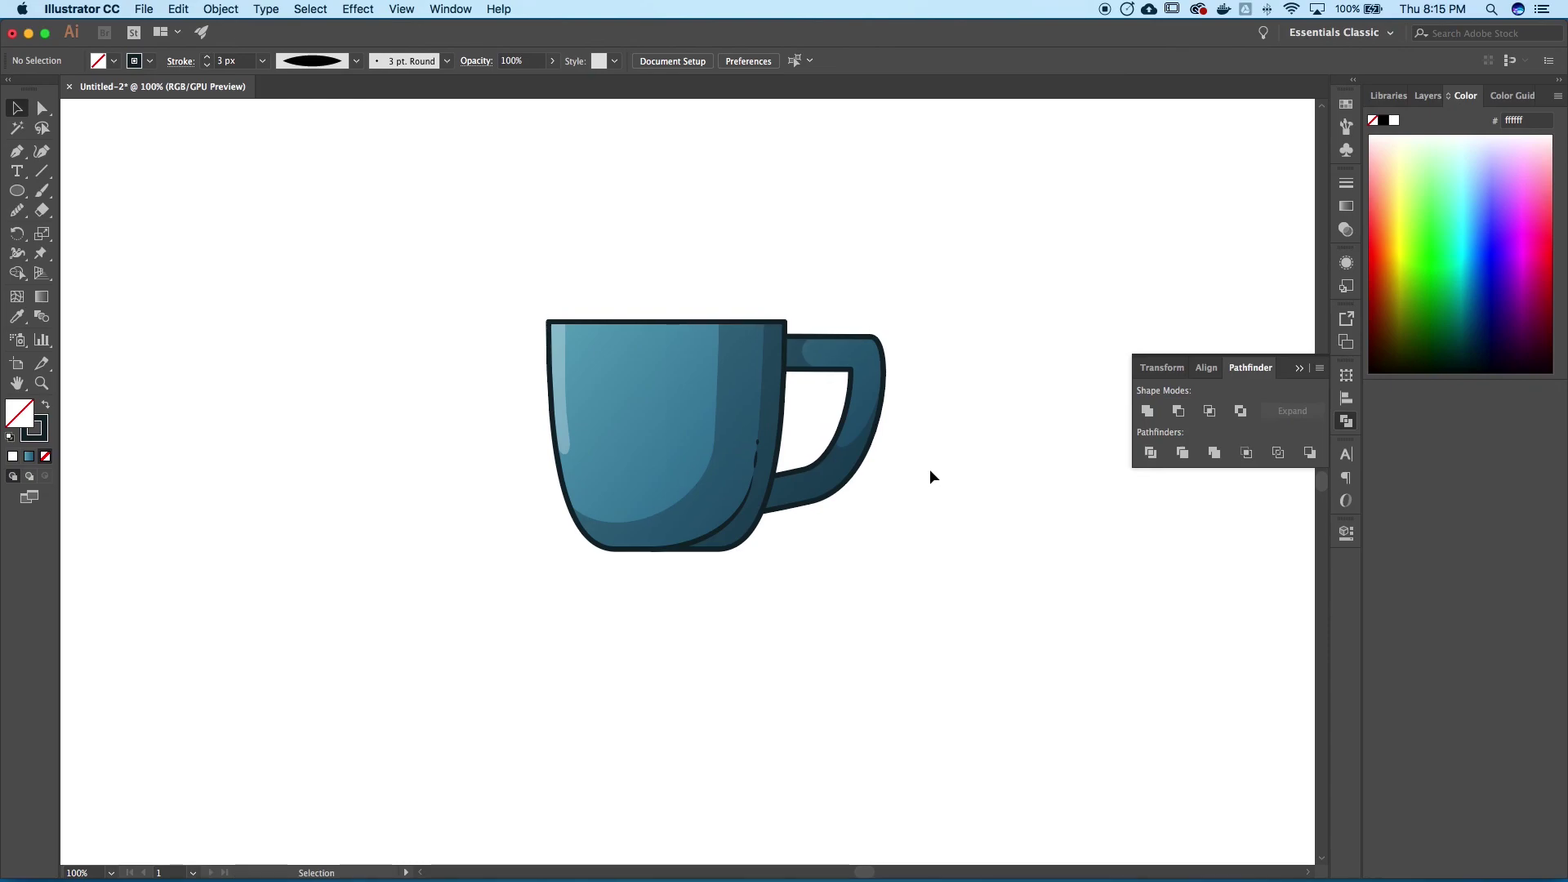
pyautogui.hscroll(3, 929, 476)
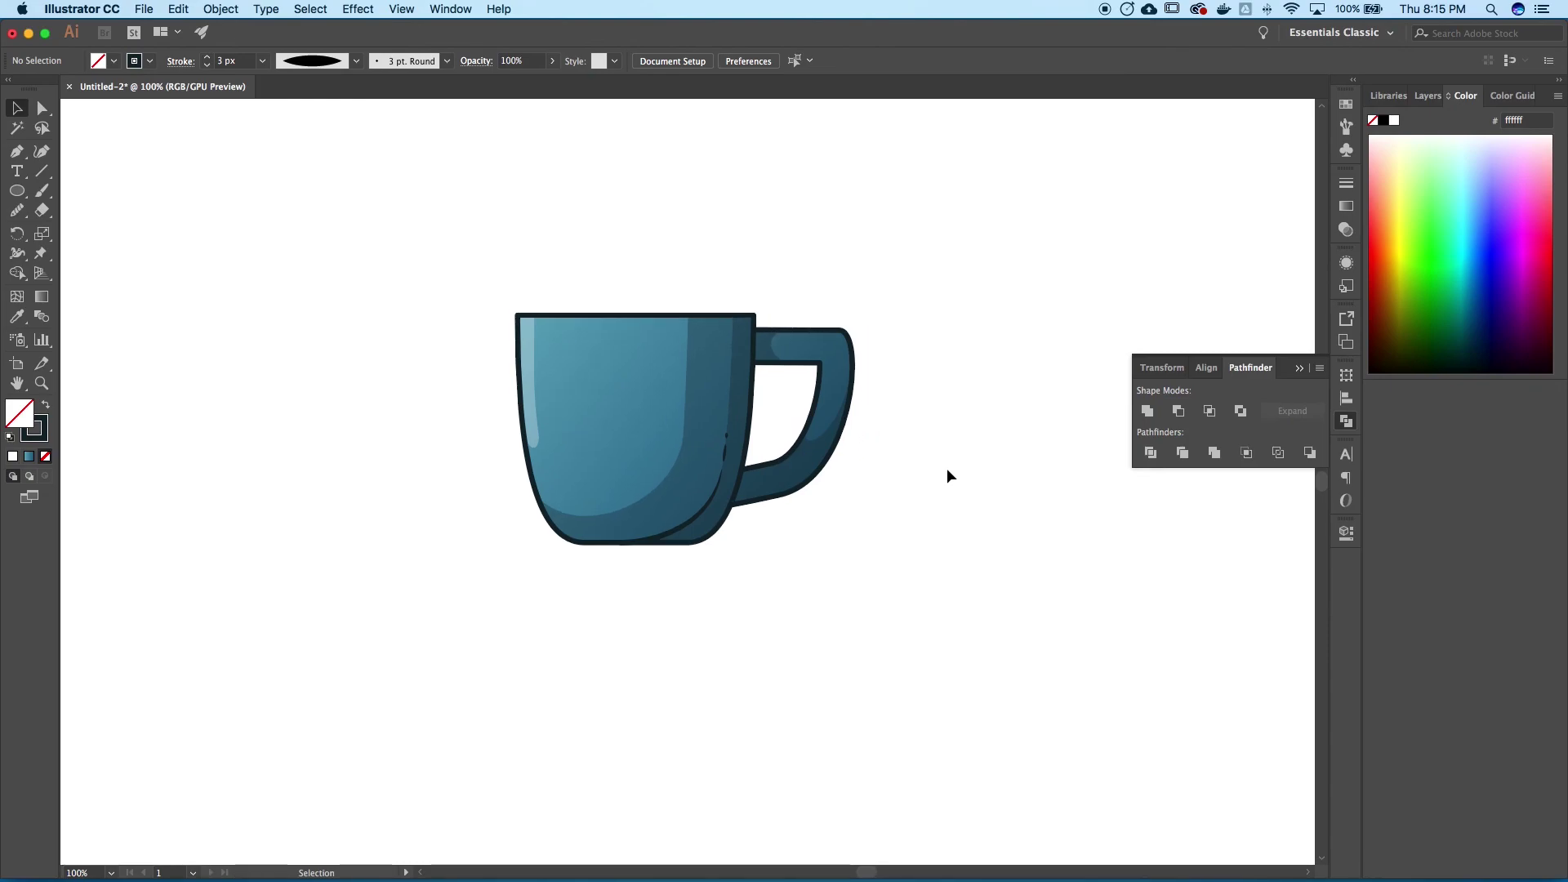
pyautogui.scroll(1, 943, 488)
pyautogui.hscroll(-1, 943, 489)
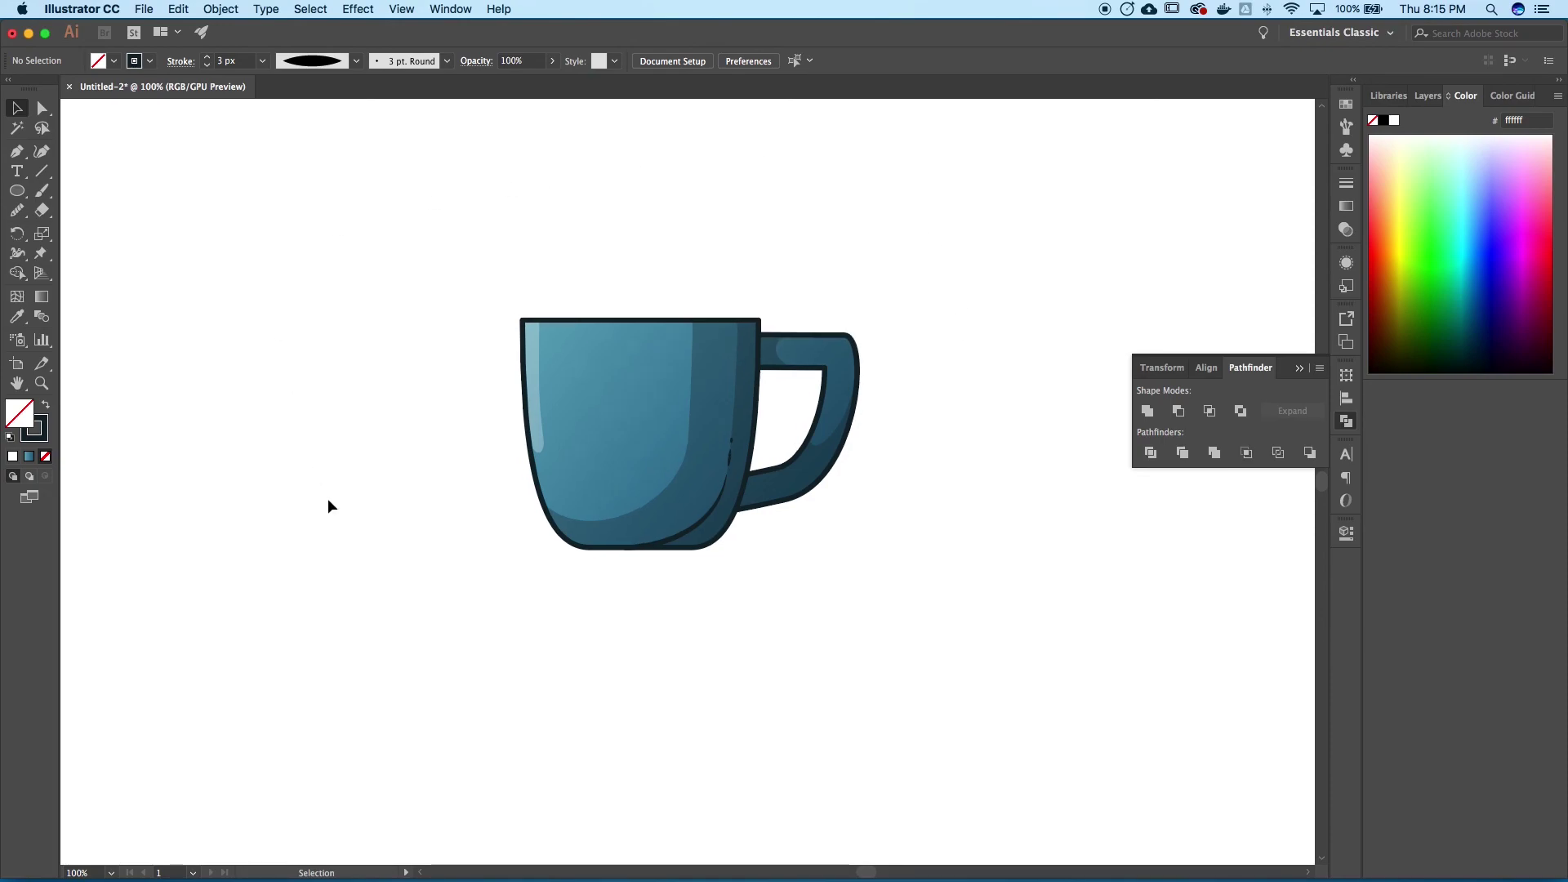